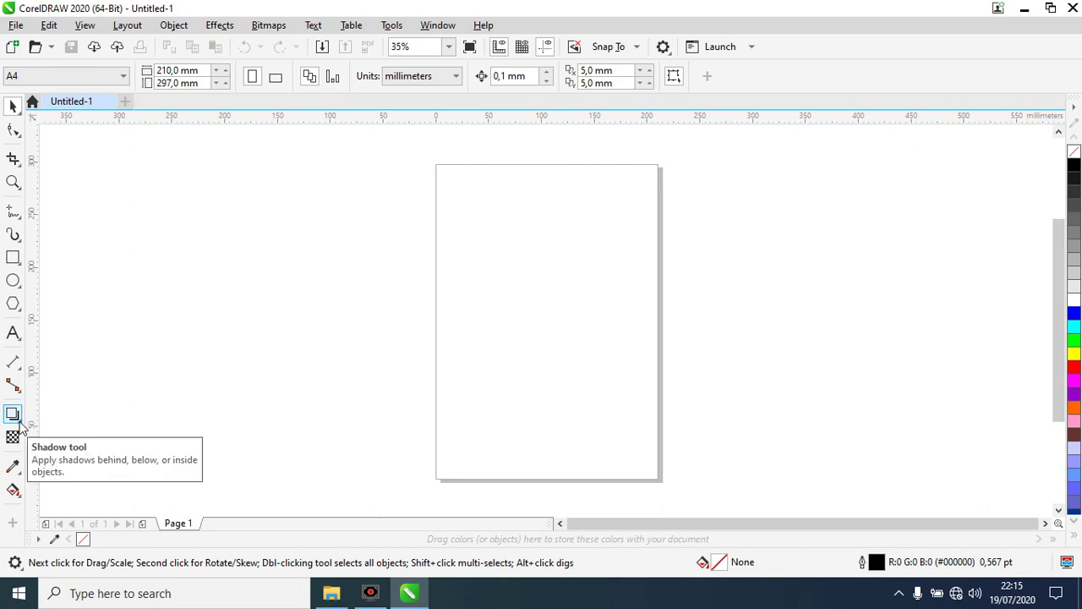
- Choose the Shadow tool from the toolbox's effects flyout
{"action": "left_click", "coordinate": [20, 421]}
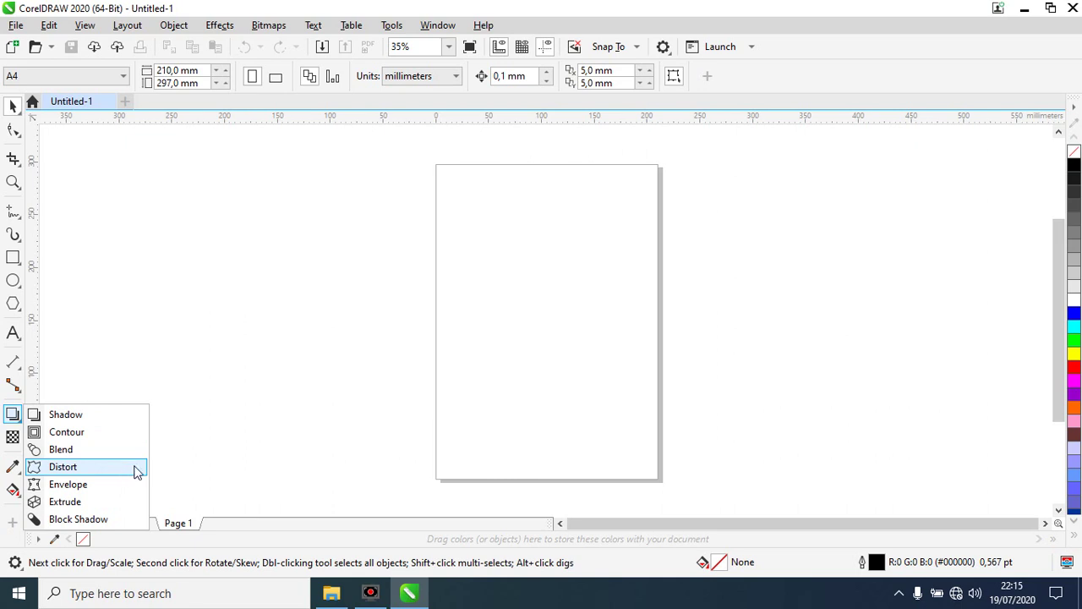
{"action": "left_click", "coordinate": [91, 421]}
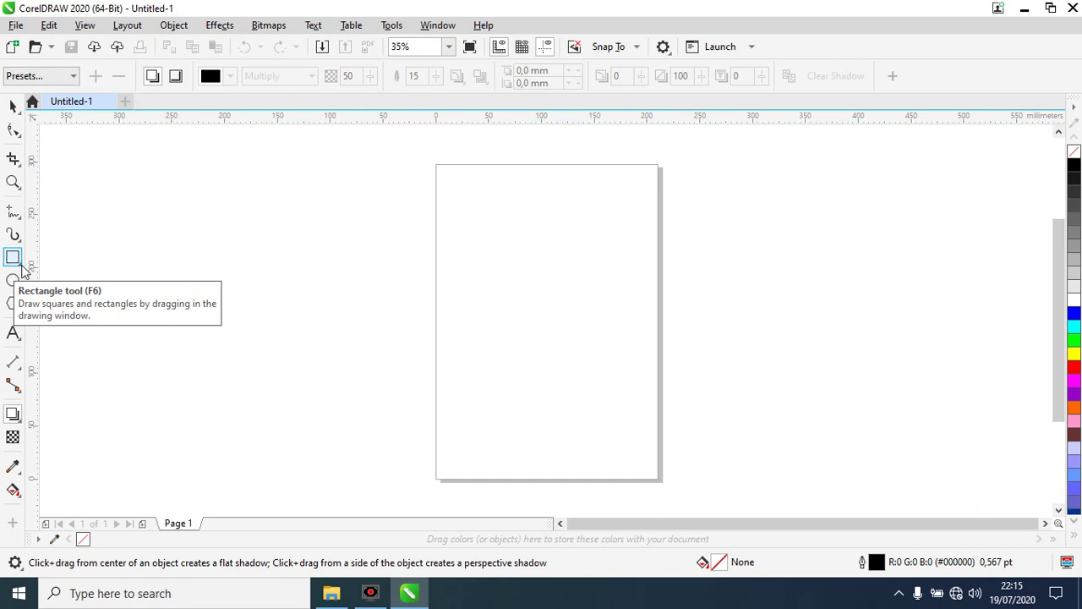
- Draw a 144.75 × 105.75 mm rectangle left of the page, fill it green, and nudge it right
{"action": "left_click", "coordinate": [13, 256]}
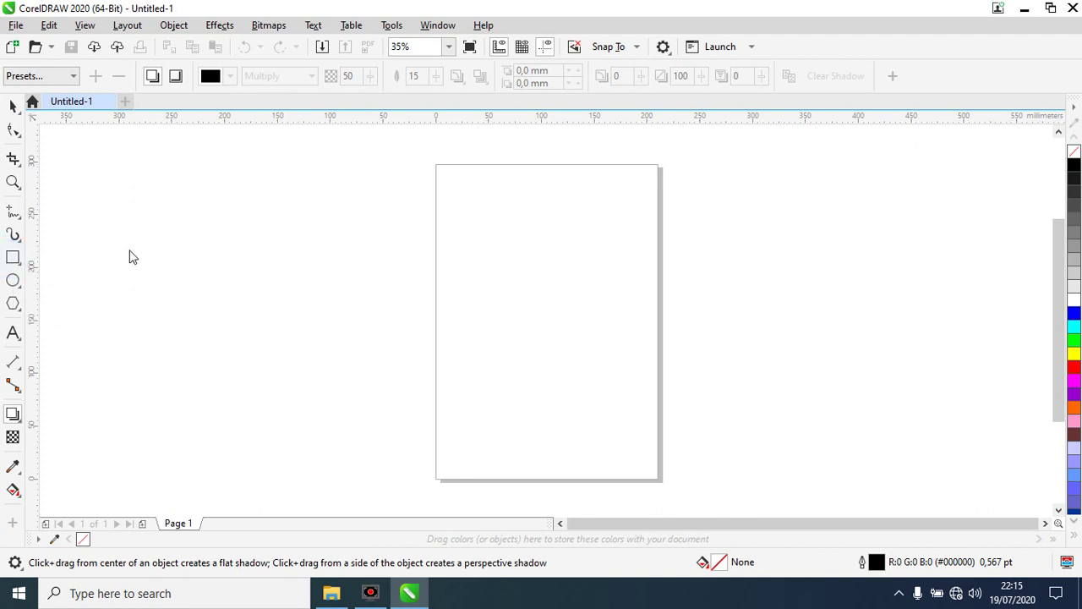
{"action": "left_click_drag", "start_coordinate": [130, 250], "coordinate": [283, 362]}
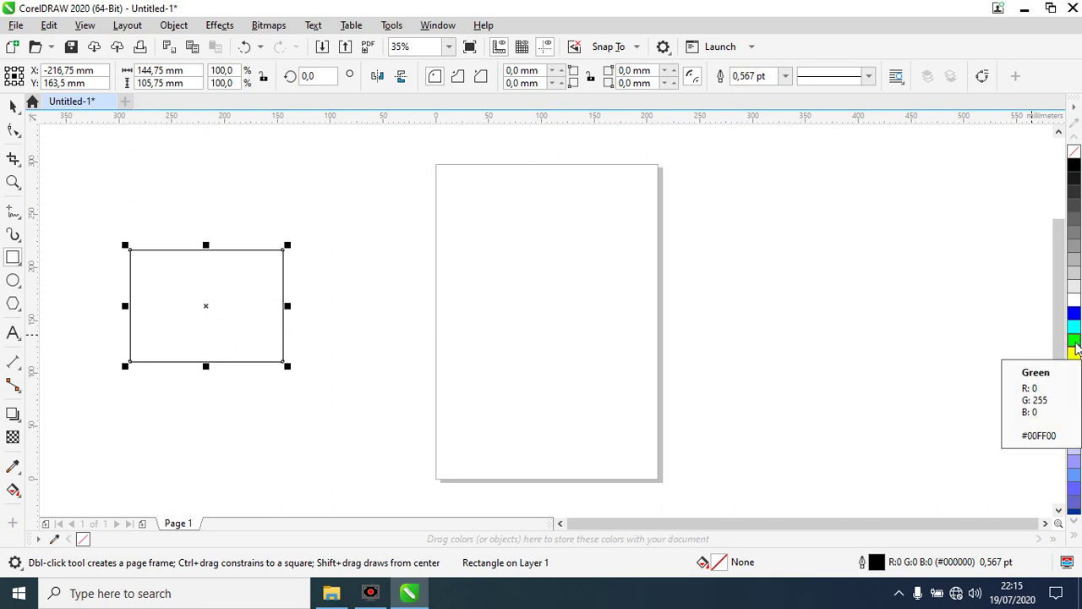
{"action": "left_click", "coordinate": [1072, 341]}
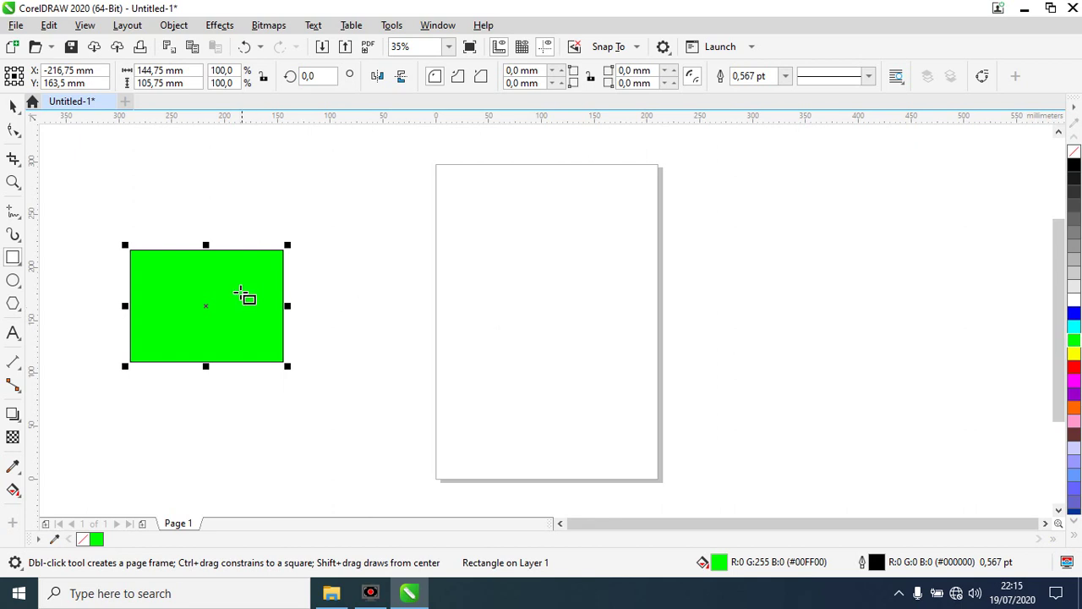
{"action": "left_click_drag", "start_coordinate": [206, 306], "coordinate": [321, 312]}
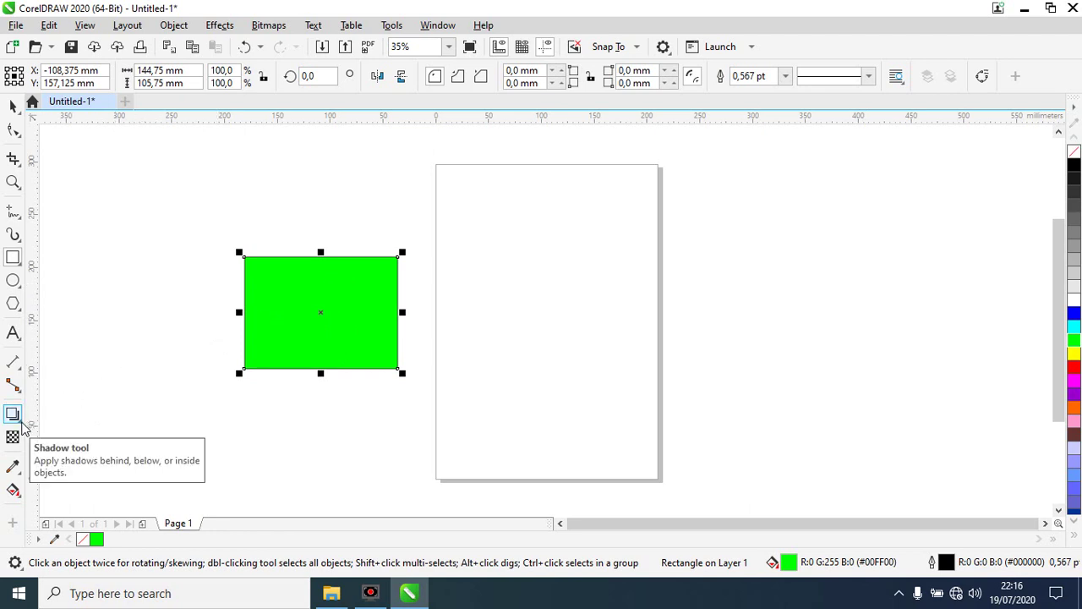
- Apply the Flat Bottom Left shadow preset to the green rectangle and drag its offset bottom-left
{"action": "left_click", "coordinate": [14, 415]}
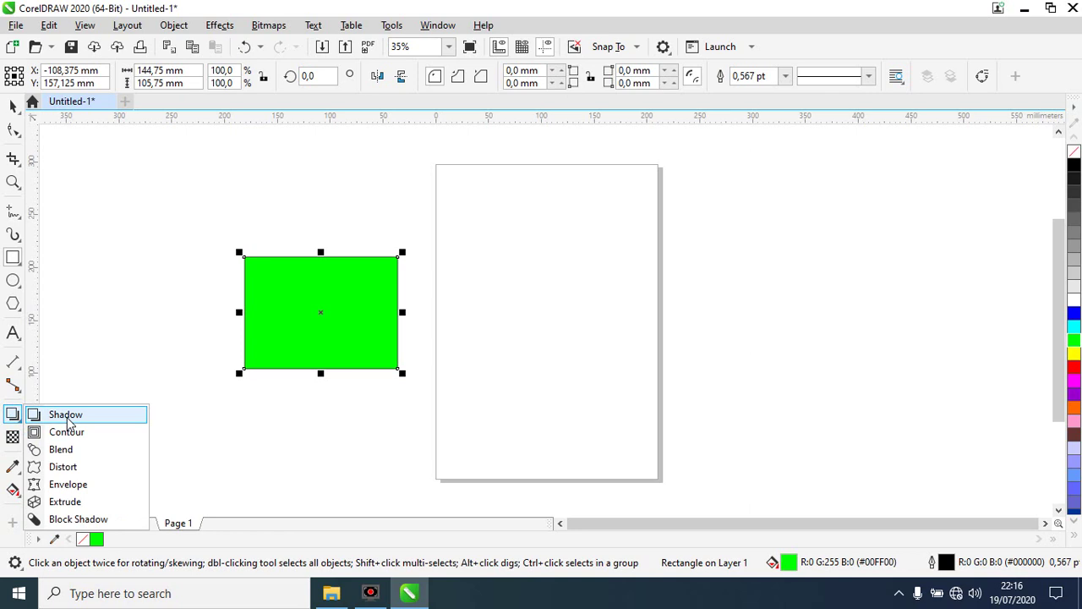
{"action": "left_click", "coordinate": [68, 416]}
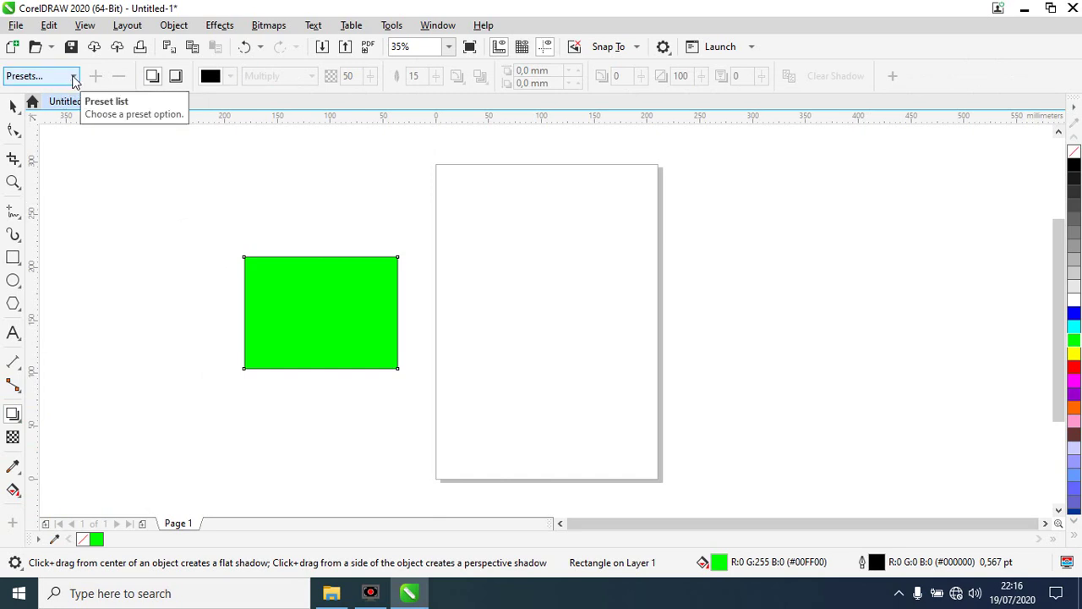
{"action": "left_click", "coordinate": [74, 77]}
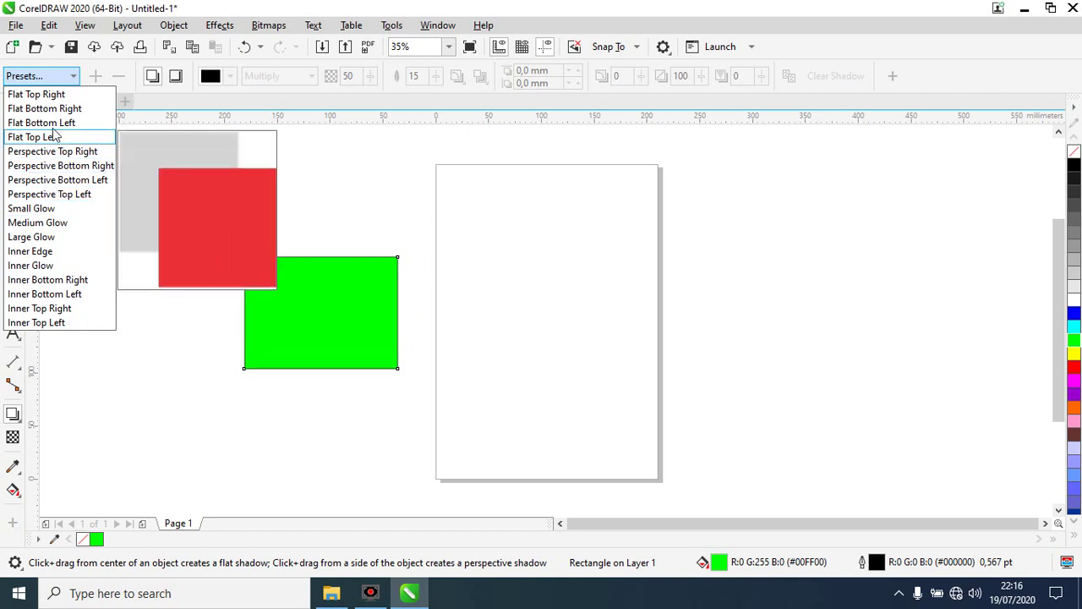
{"action": "left_click", "coordinate": [55, 123]}
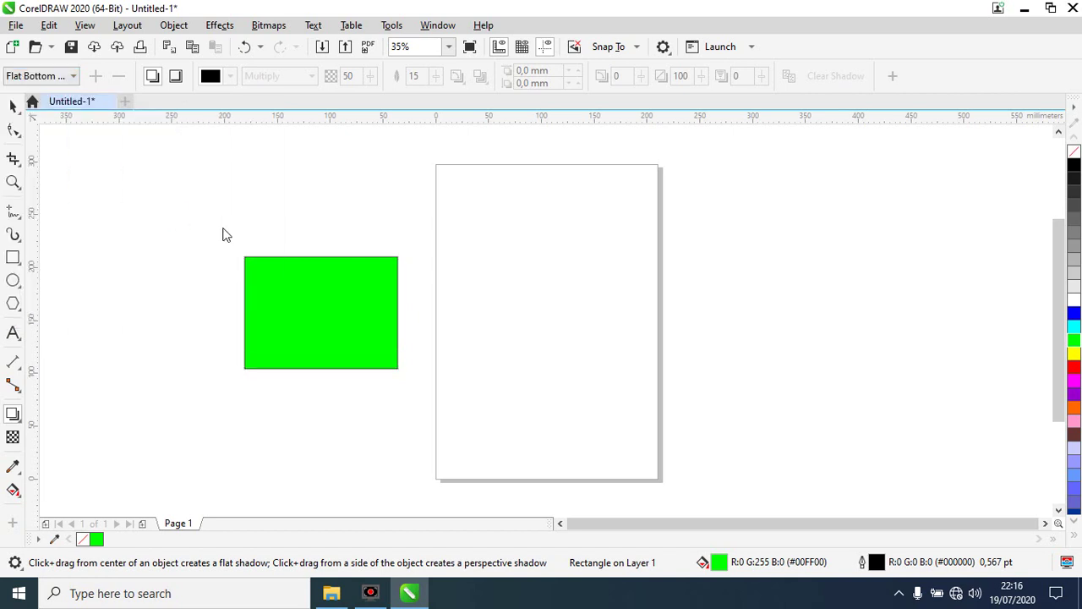
{"action": "mouse_move", "coordinate": [248, 384]}
{"action": "left_mouse_down"}
{"action": "mouse_move", "coordinate": [164, 337]}
{"action": "mouse_move", "coordinate": [239, 357]}
{"action": "mouse_move", "coordinate": [225, 381]}
{"action": "left_mouse_up"}
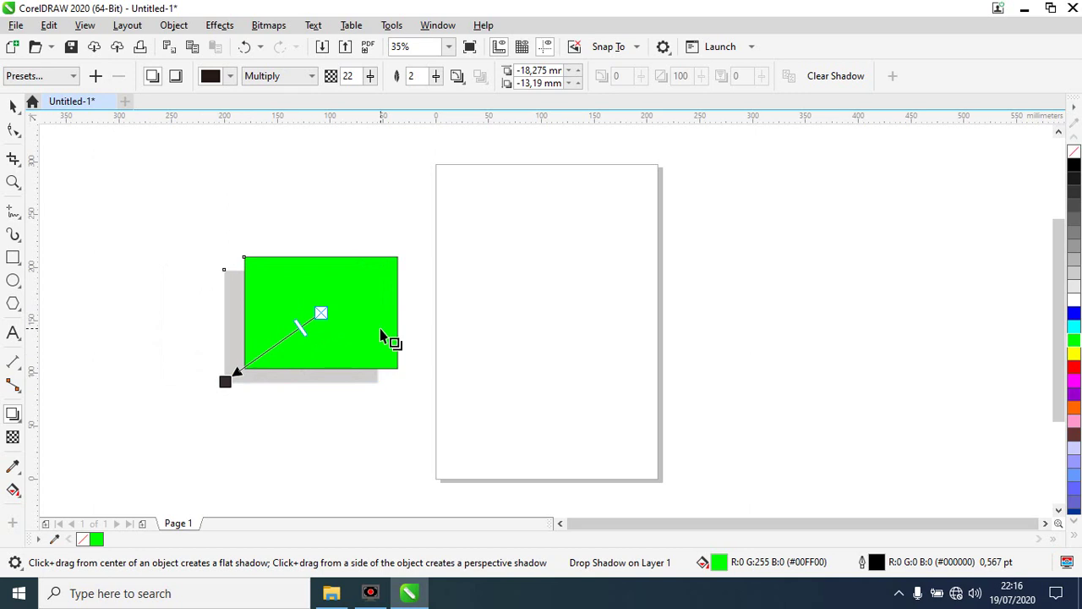
{"action": "left_click", "coordinate": [72, 76]}
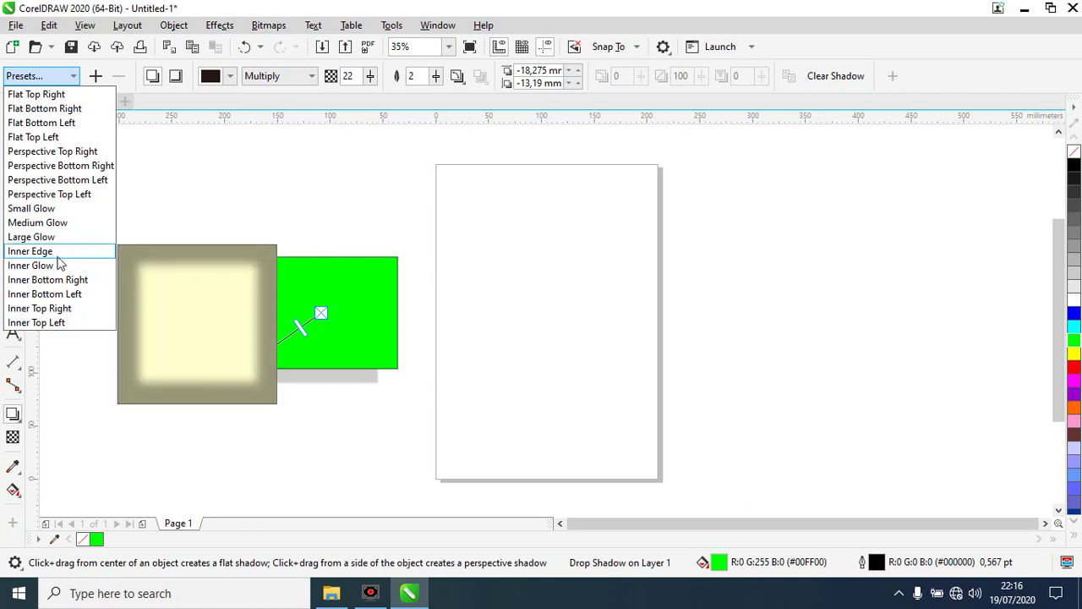
- Try the Inner Edge preset, remove the outline, then reselect the rectangle and apply Small Glow
{"action": "left_click", "coordinate": [55, 252]}
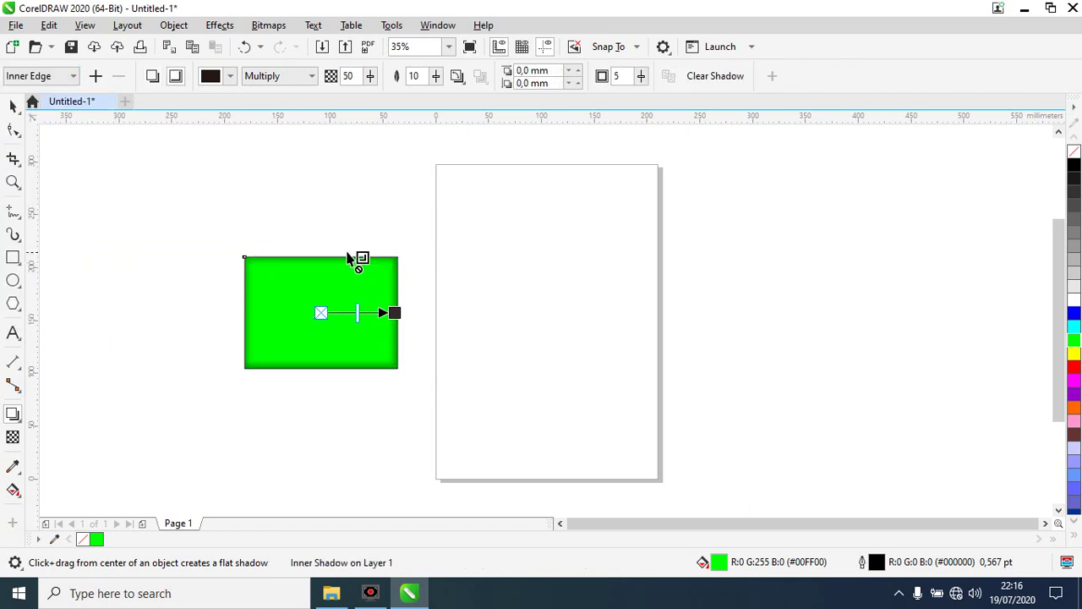
{"action": "left_click", "coordinate": [1071, 152]}
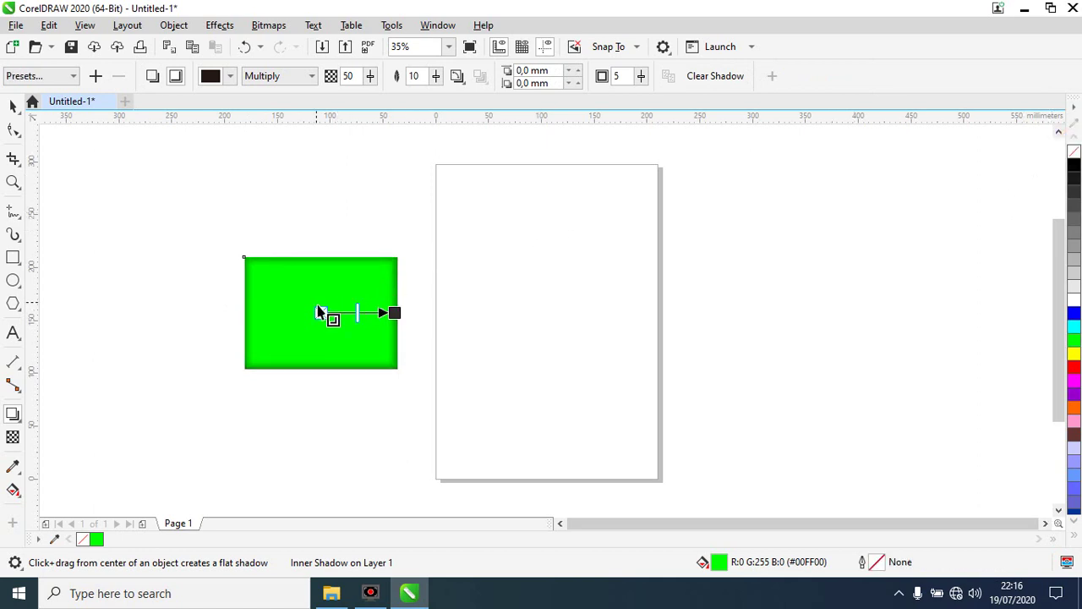
{"action": "left_click", "coordinate": [13, 105]}
{"action": "left_click", "coordinate": [331, 183]}
{"action": "left_click", "coordinate": [350, 273]}
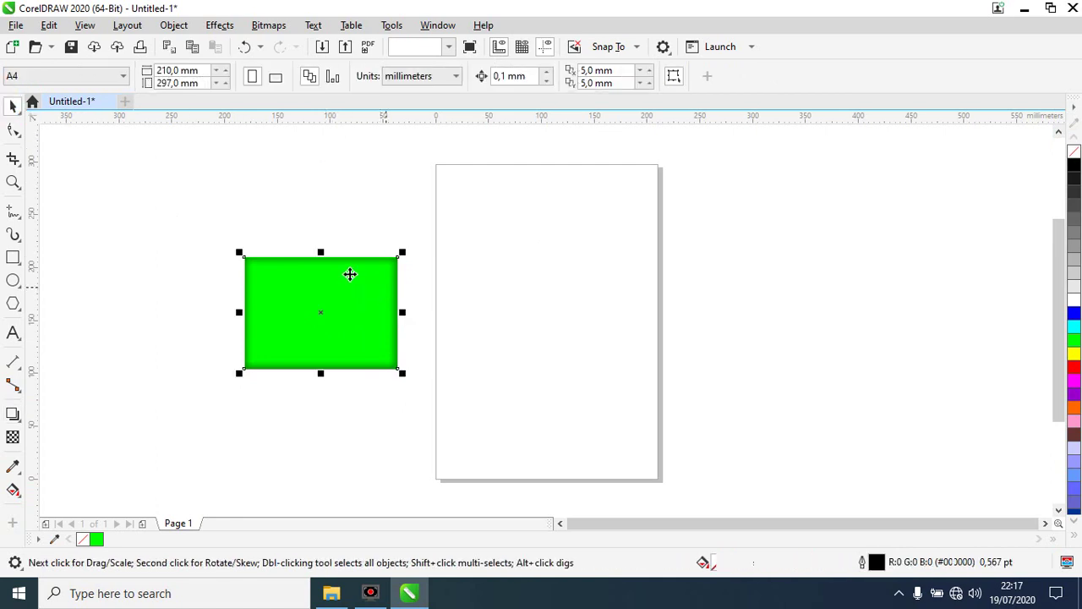
{"action": "left_click", "coordinate": [12, 414]}
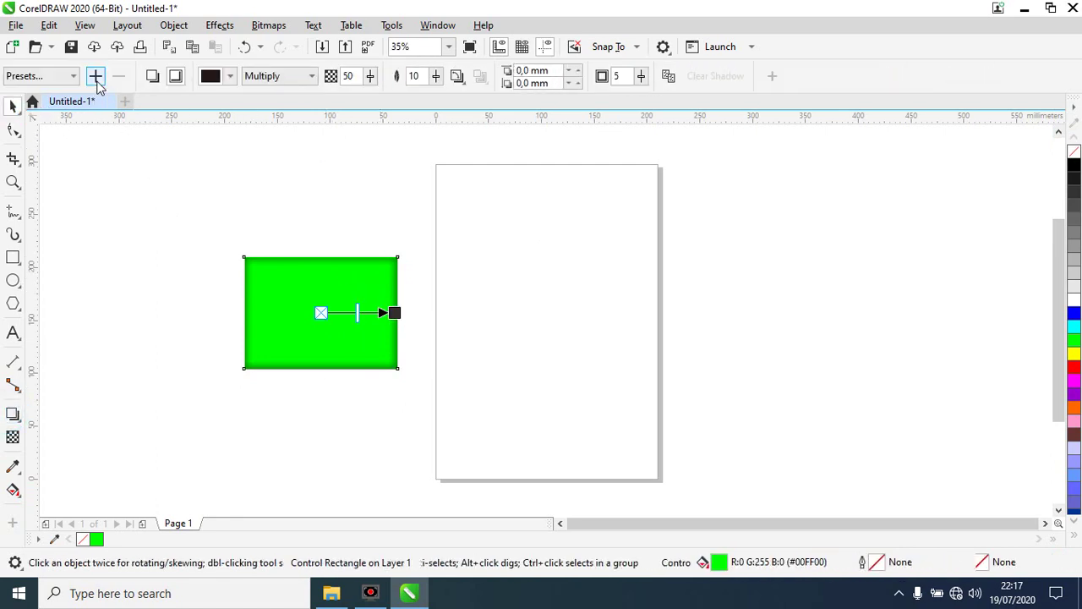
{"action": "left_click", "coordinate": [74, 76]}
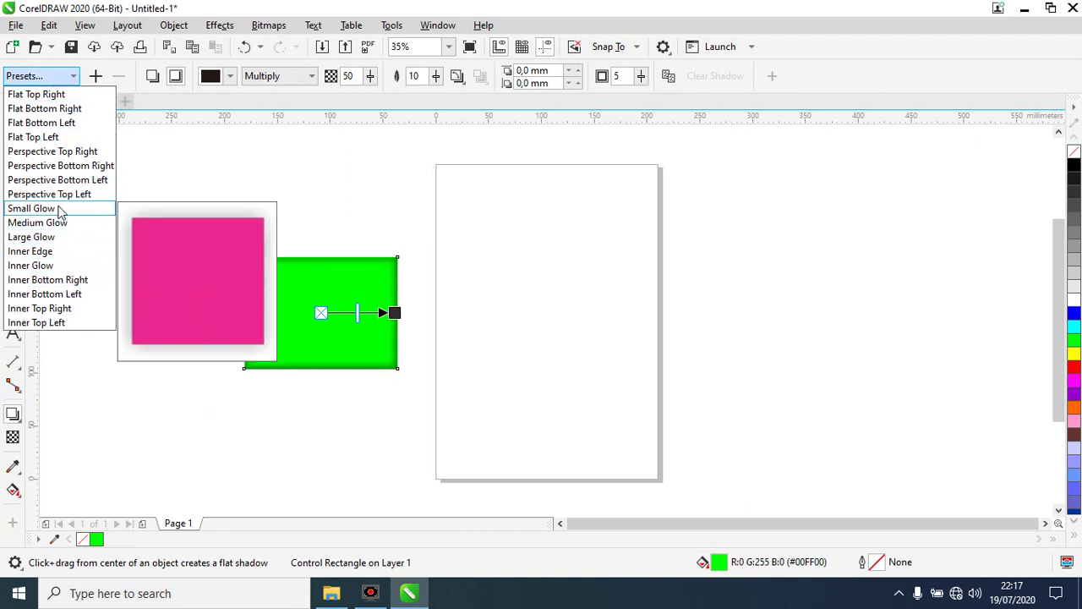
{"action": "left_click", "coordinate": [59, 211]}
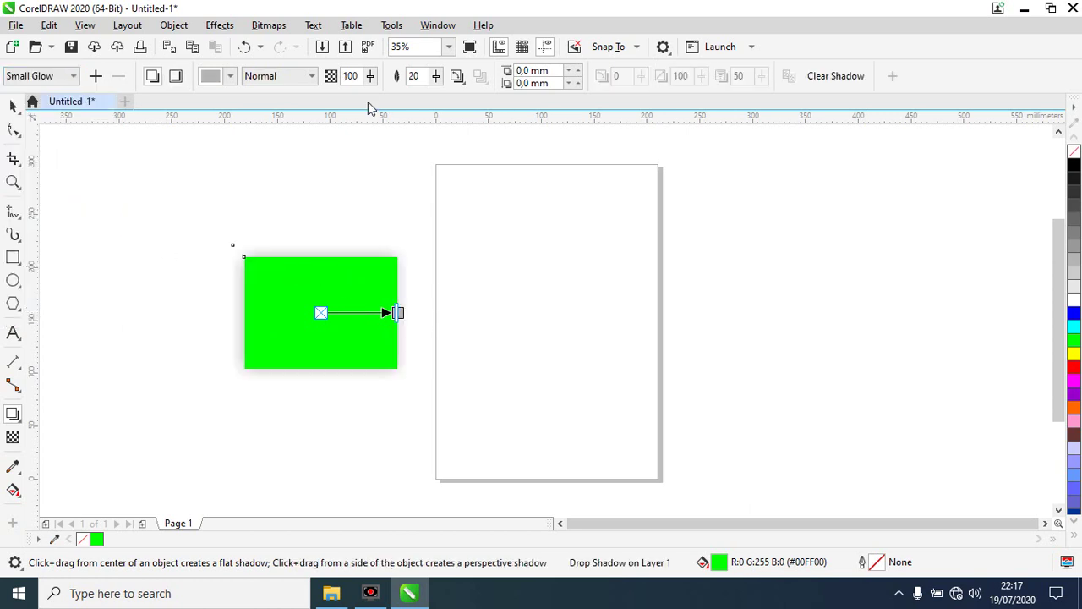
- Set the rectangle's shadow colour to black
{"action": "left_click", "coordinate": [230, 76]}
{"action": "left_click", "coordinate": [231, 76]}
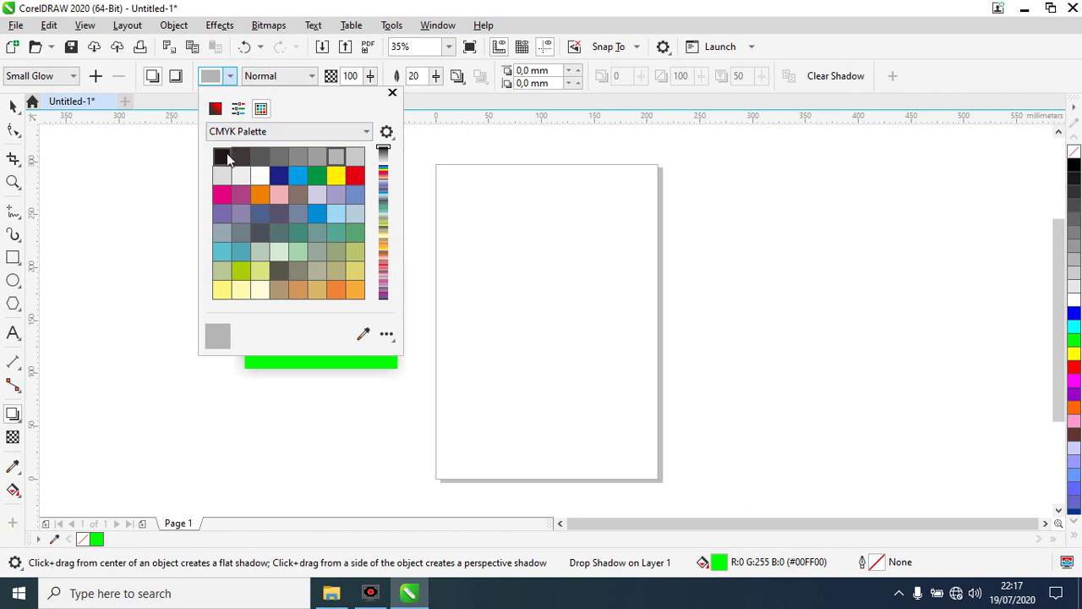
{"action": "left_click", "coordinate": [224, 156]}
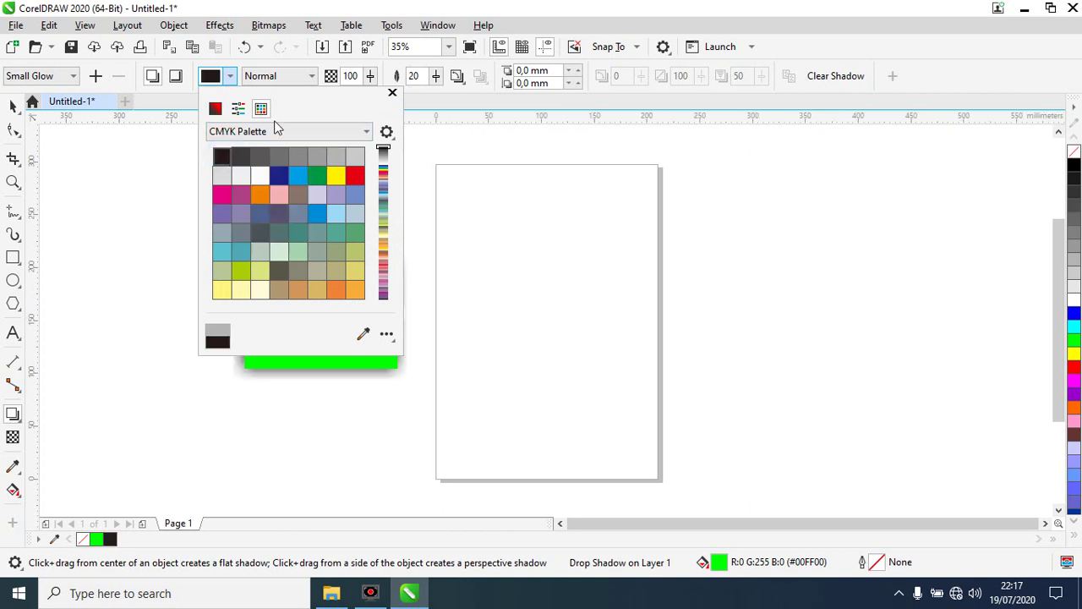
{"action": "left_click", "coordinate": [392, 93]}
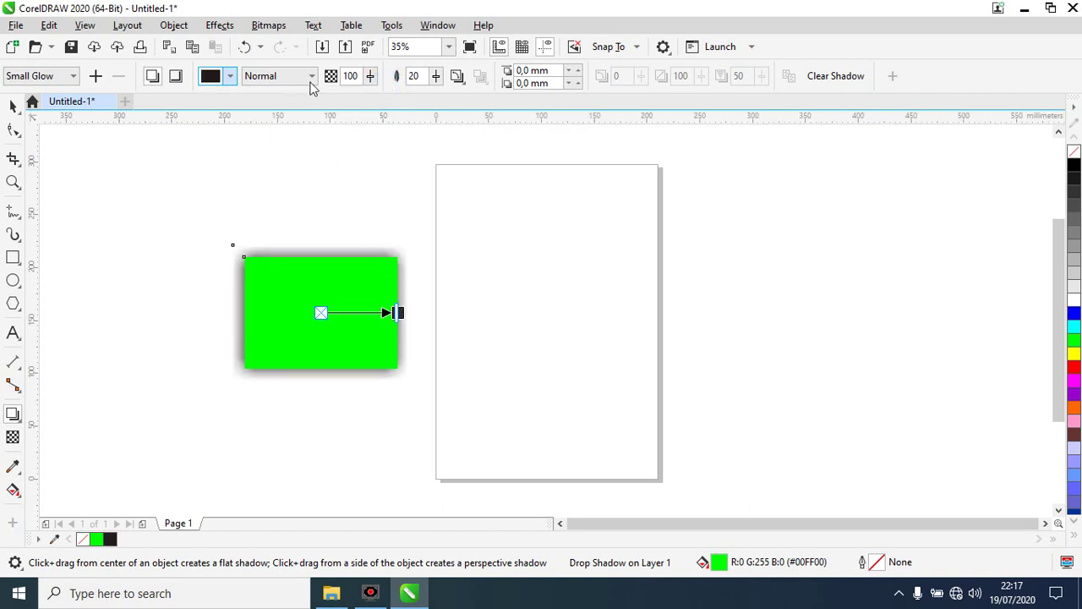
- Try Multiply and Saturation shadow blend modes, then settle on Normal
{"action": "left_click", "coordinate": [295, 76]}
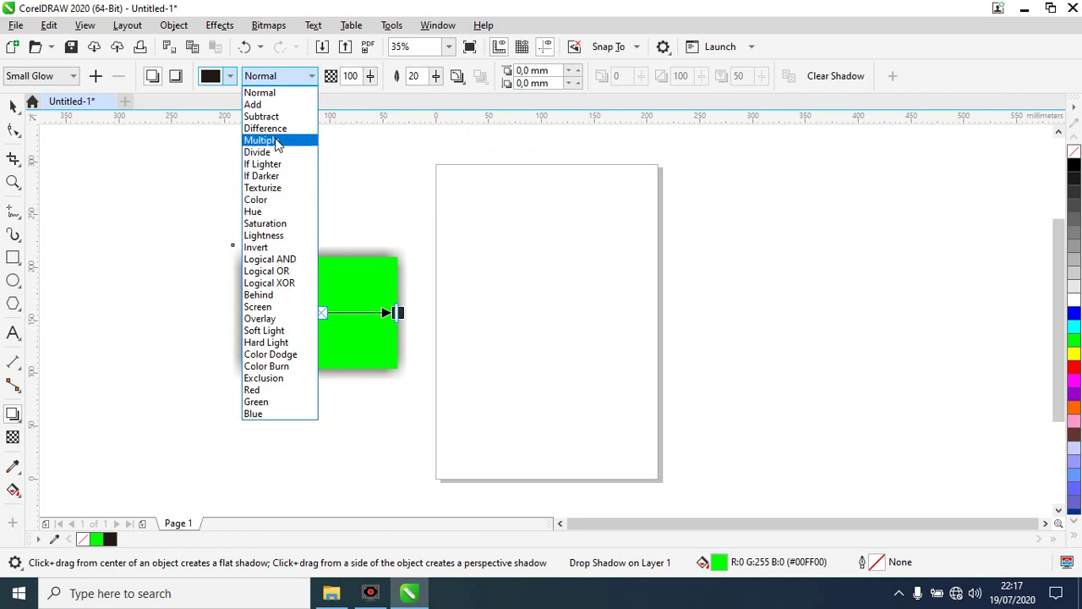
{"action": "left_click", "coordinate": [277, 142]}
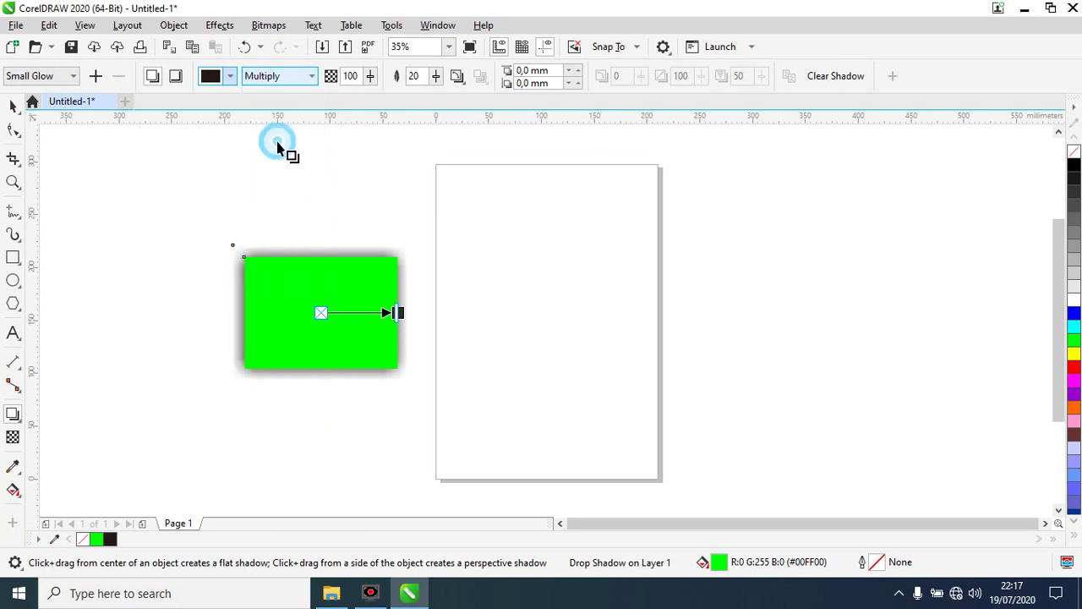
{"action": "left_click", "coordinate": [278, 77]}
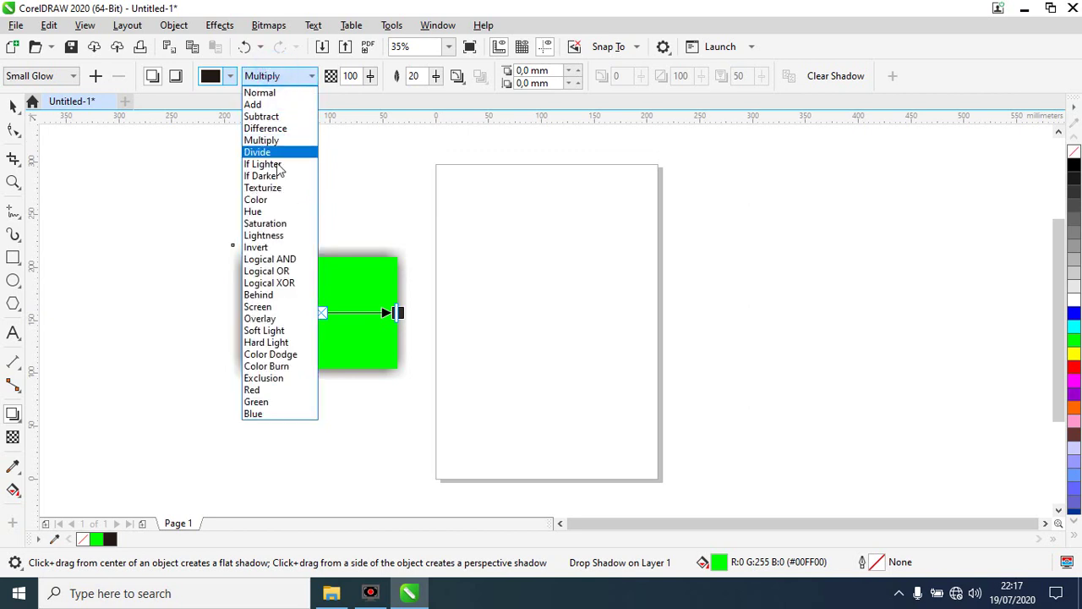
{"action": "left_click", "coordinate": [276, 225]}
{"action": "left_click", "coordinate": [295, 82]}
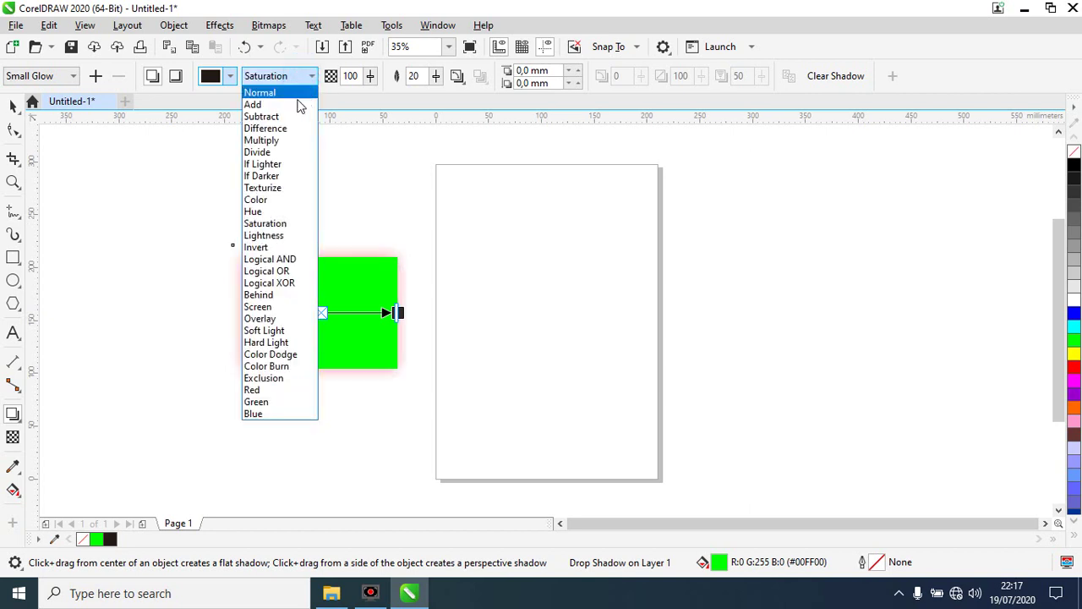
{"action": "left_click", "coordinate": [295, 94]}
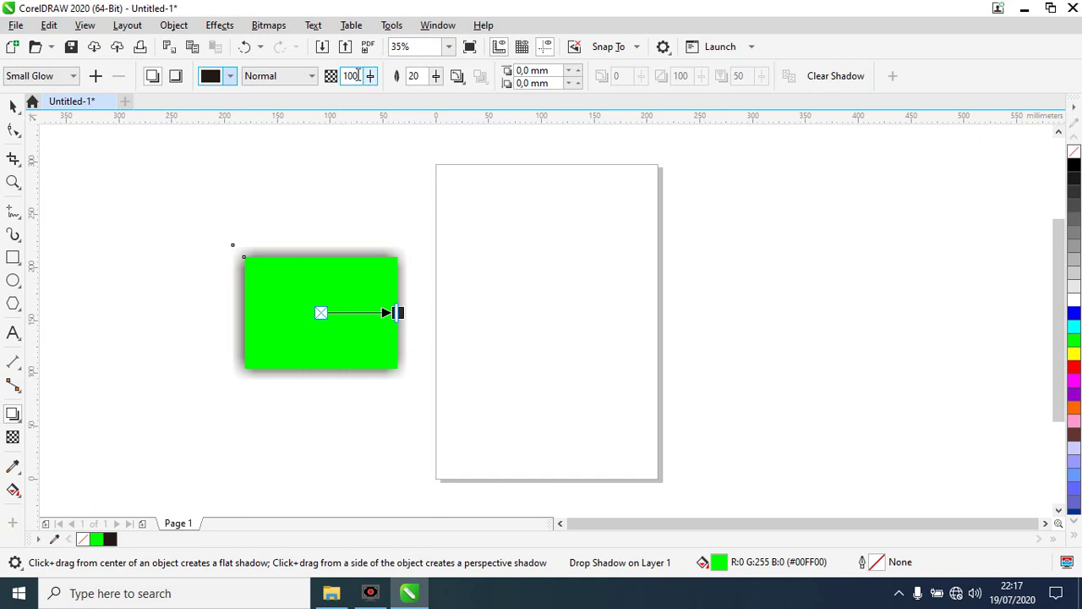
- Set the shadow opacity to 80
{"action": "left_click", "coordinate": [369, 75]}
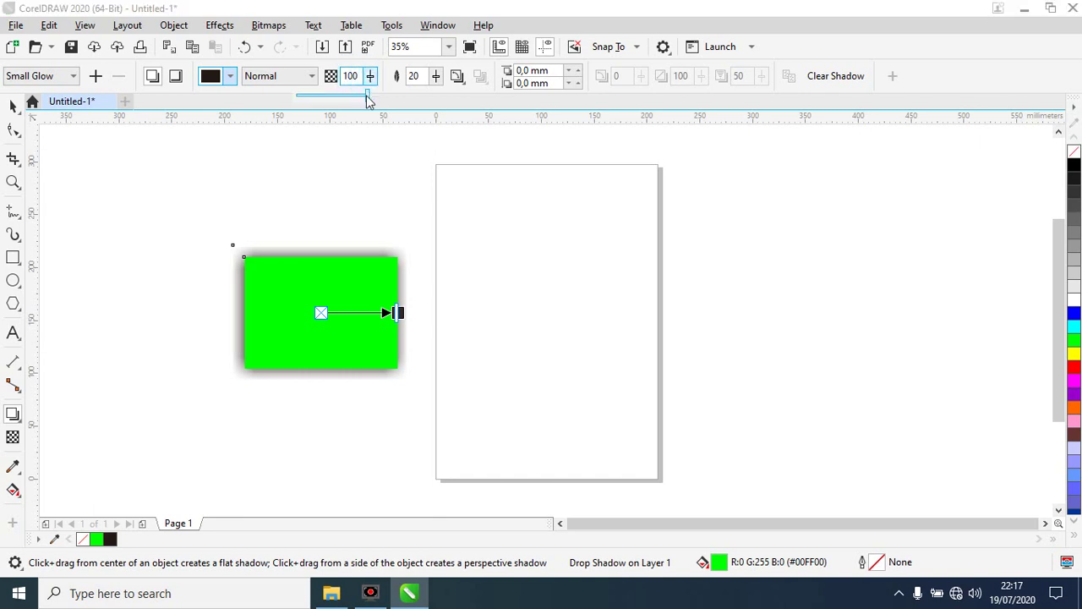
{"action": "left_click_drag", "start_coordinate": [368, 100], "coordinate": [331, 97]}
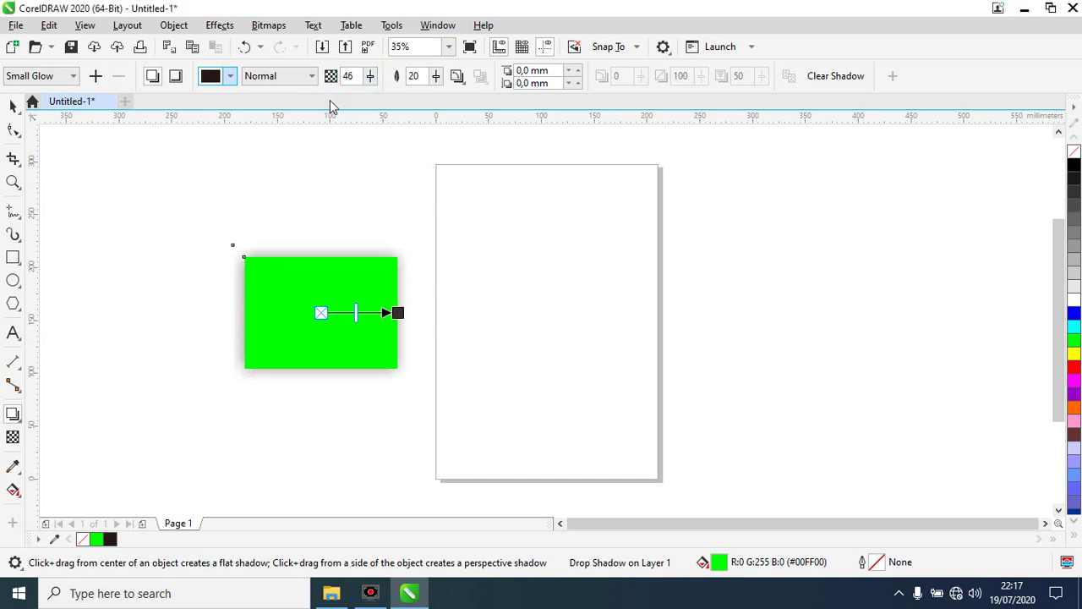
{"action": "left_click", "coordinate": [353, 76]}
{"action": "type", "text": "80"}
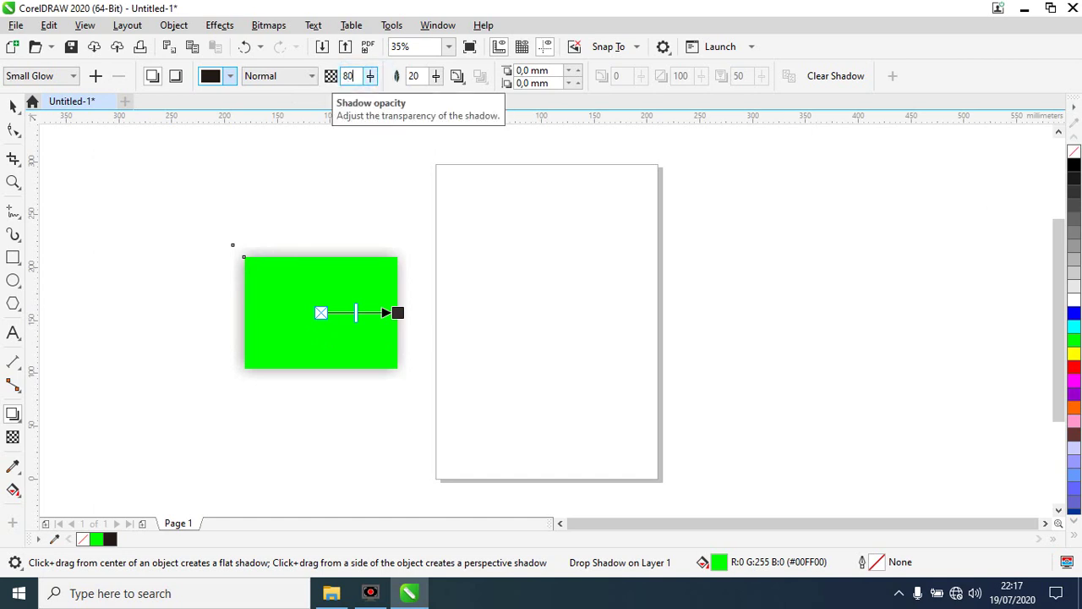
{"action": "key", "text": "Return"}
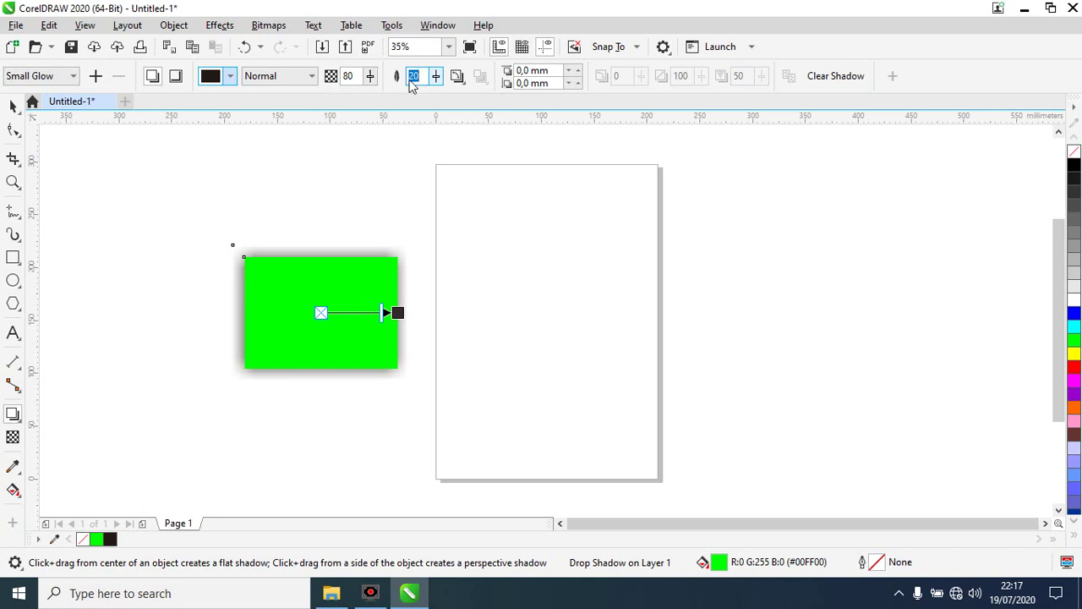
- Set the shadow feathering to 10, after trying 48 and 5
{"action": "left_click", "coordinate": [436, 75]}
{"action": "left_click_drag", "start_coordinate": [437, 95], "coordinate": [458, 100]}
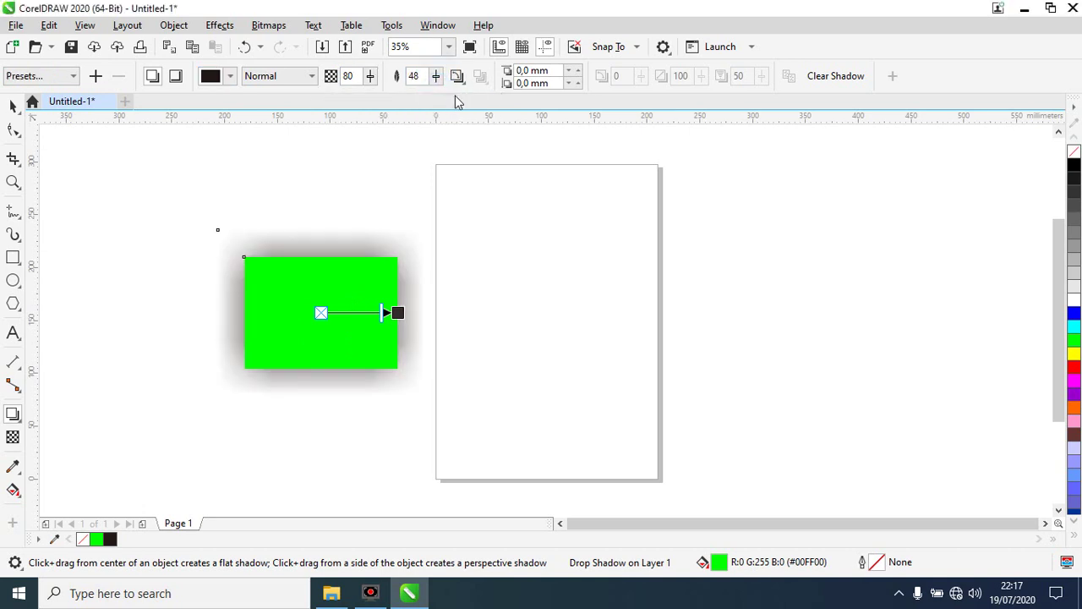
{"action": "double_click", "coordinate": [413, 76]}
{"action": "type", "text": "5"}
{"action": "key", "text": "Return"}
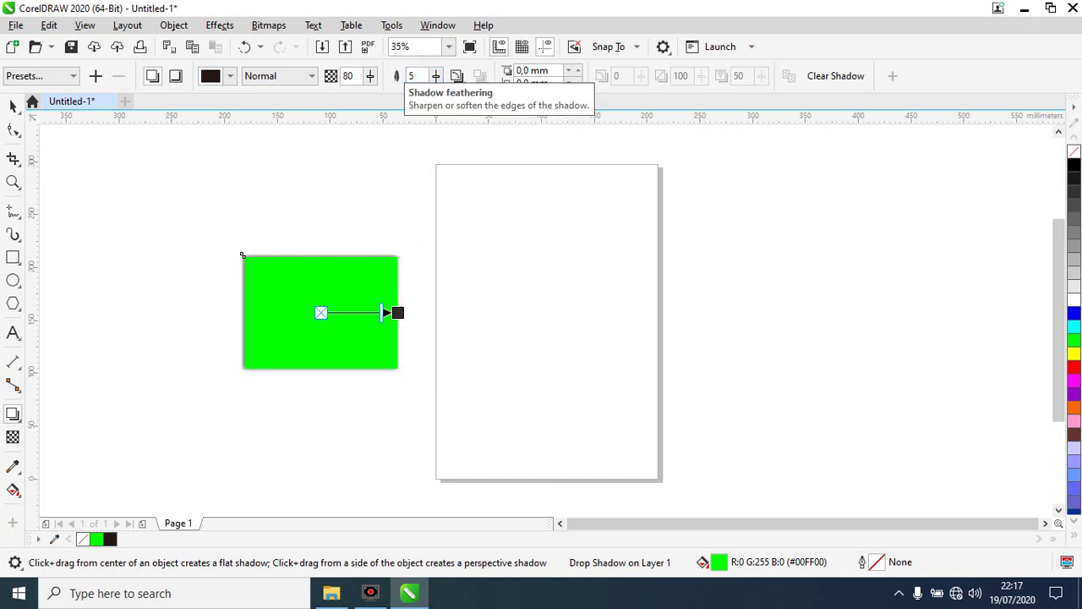
{"action": "double_click", "coordinate": [411, 76]}
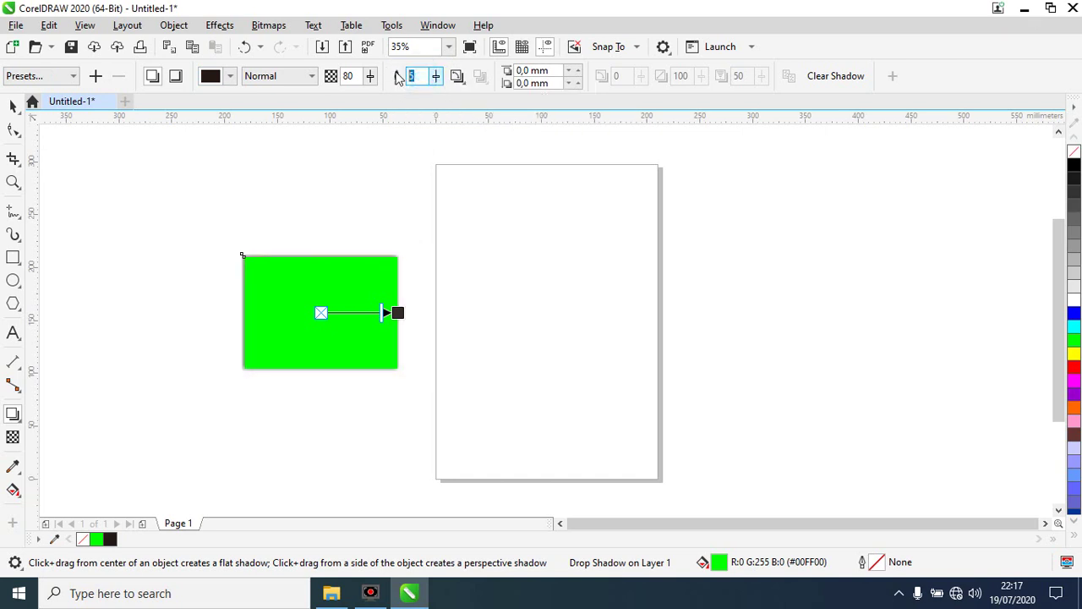
{"action": "type", "text": "10"}
{"action": "key", "text": "Return"}
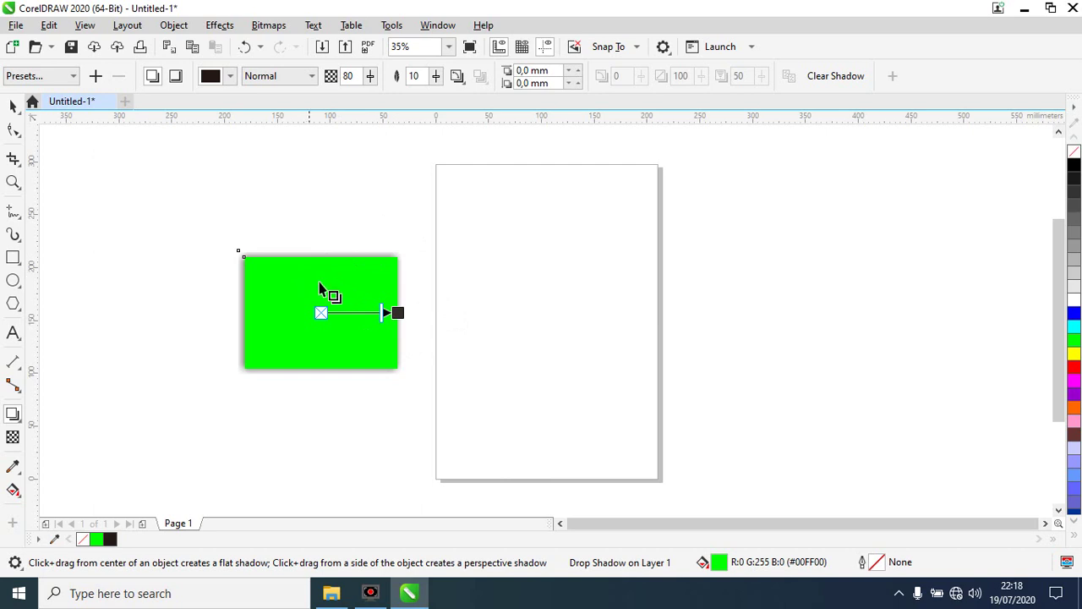
- Cycle the shadow feathering direction through Inside, Middle and Outside
{"action": "left_click", "coordinate": [458, 76]}
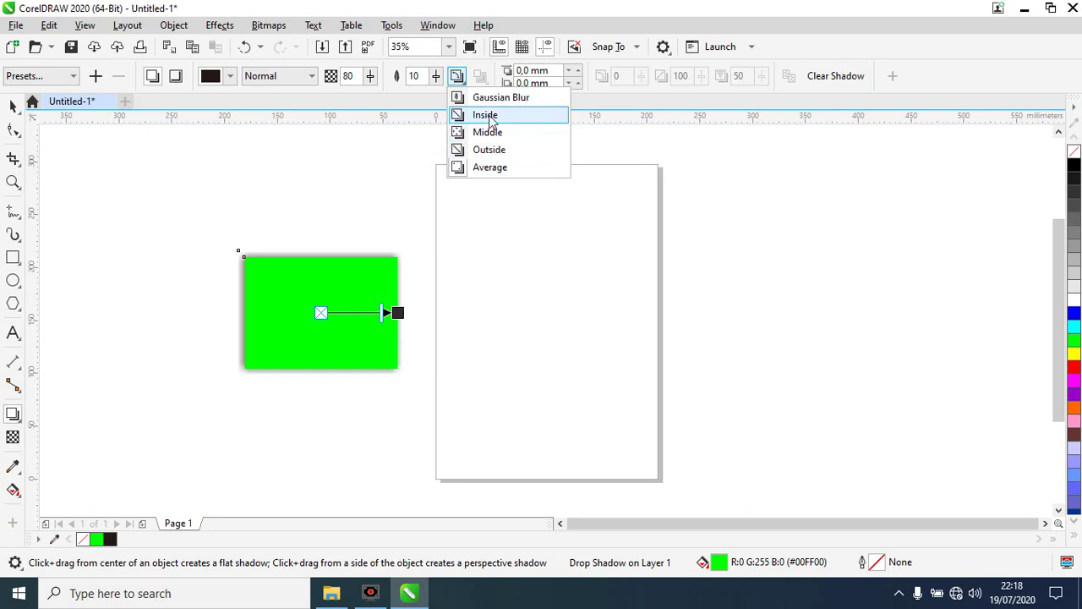
{"action": "left_click", "coordinate": [491, 98]}
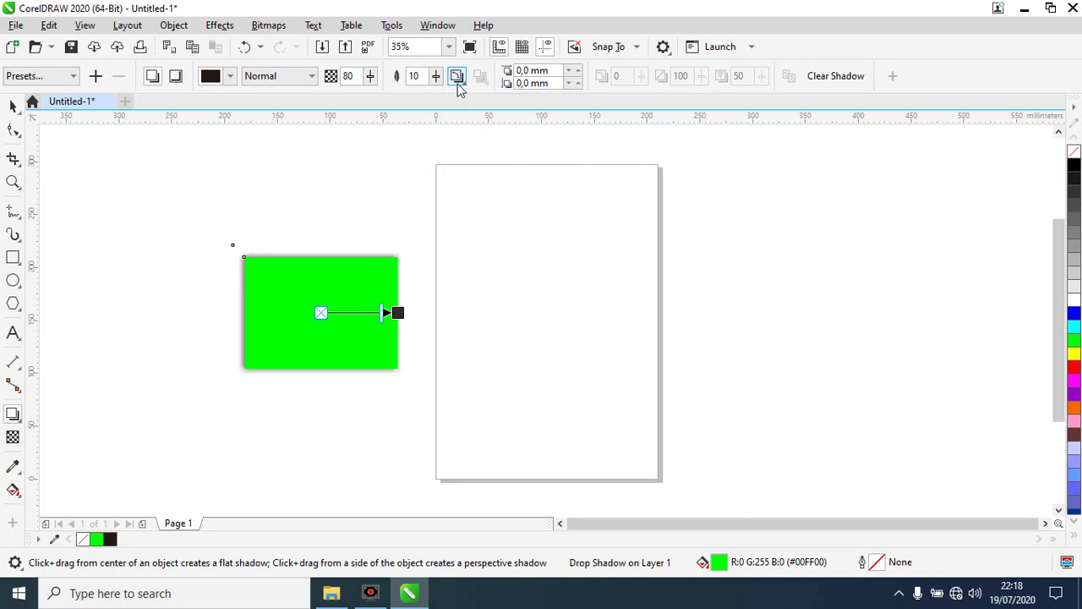
{"action": "left_click", "coordinate": [458, 84]}
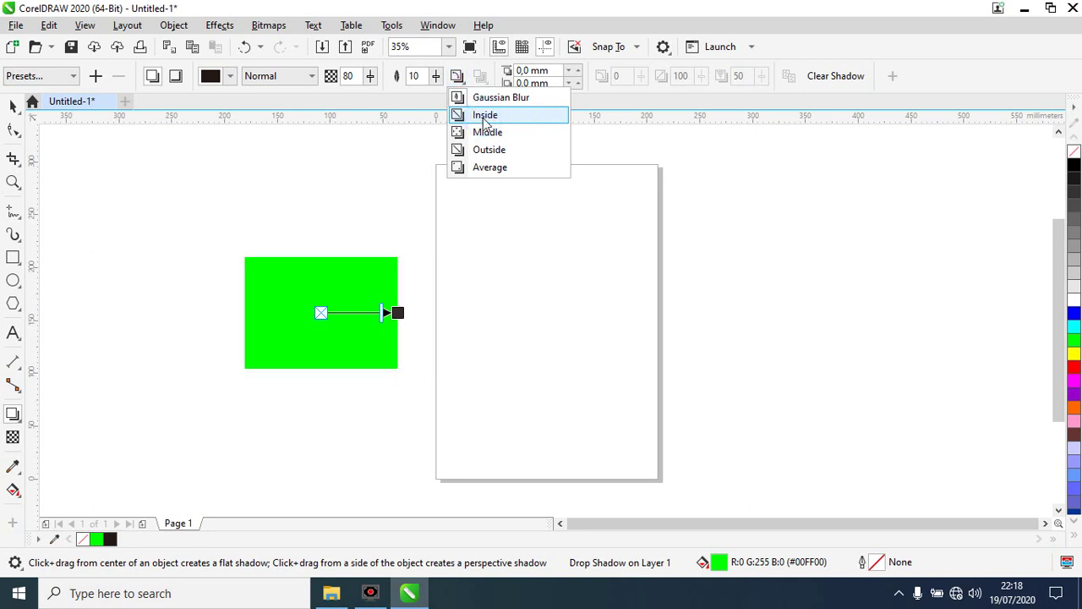
{"action": "left_click", "coordinate": [485, 115]}
{"action": "left_click", "coordinate": [457, 76]}
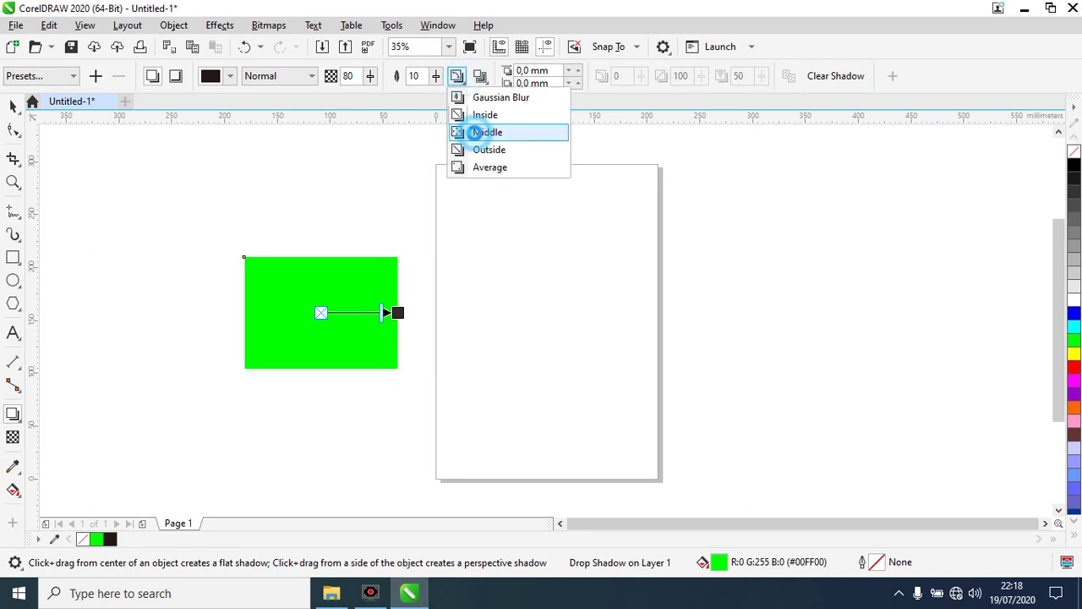
{"action": "left_click", "coordinate": [476, 132]}
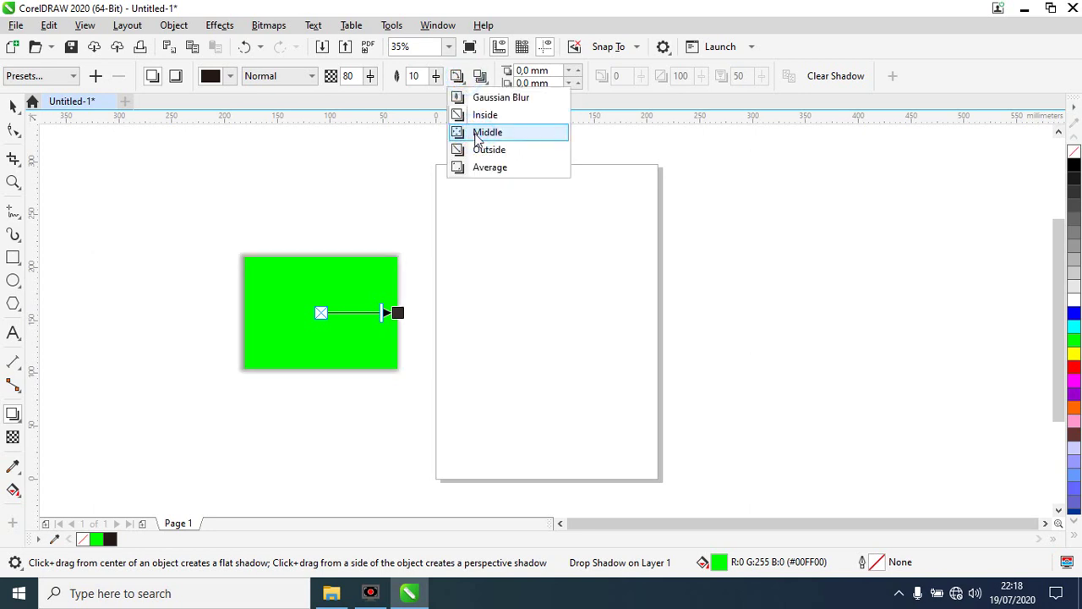
{"action": "left_click", "coordinate": [458, 78]}
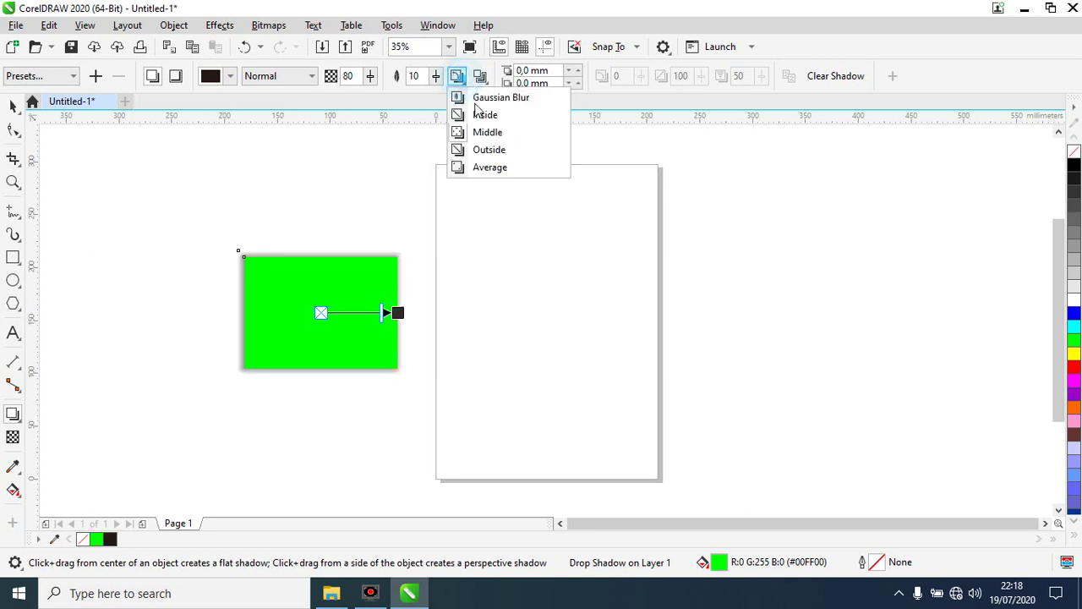
{"action": "left_click", "coordinate": [490, 149]}
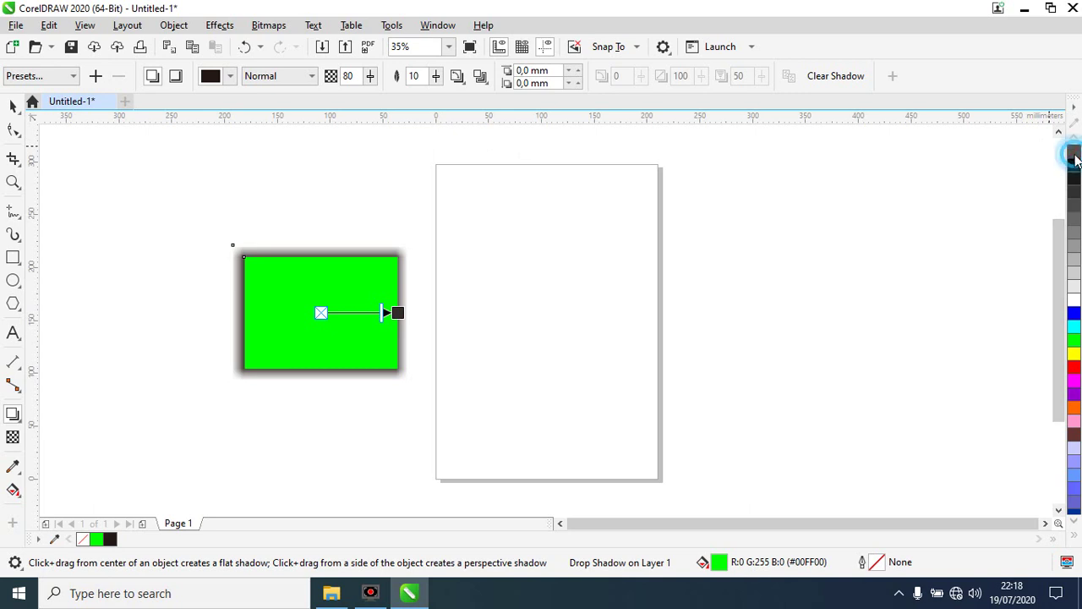
- Set Gaussian Blur feathering with the fill briefly removed, then zoom onto the rectangle's top-left corner
{"action": "left_click", "coordinate": [1075, 153]}
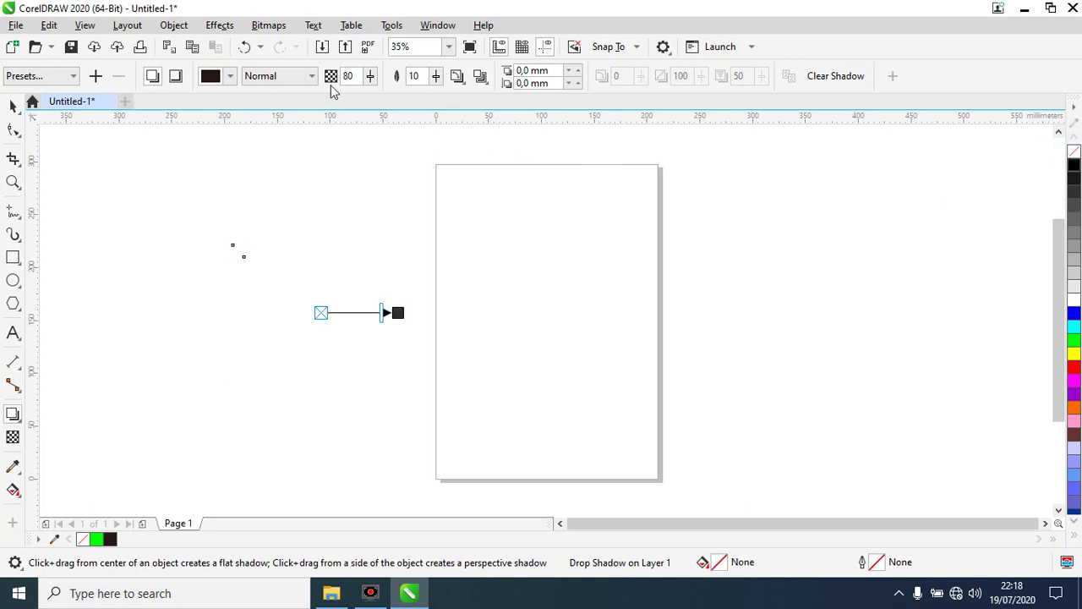
{"action": "left_click", "coordinate": [458, 78]}
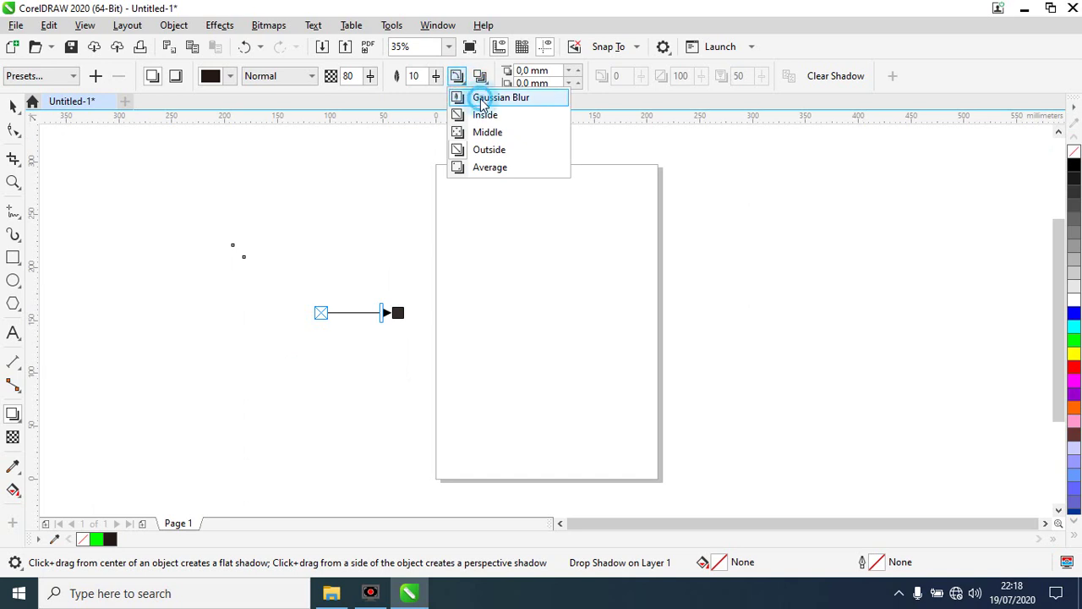
{"action": "left_click", "coordinate": [480, 98]}
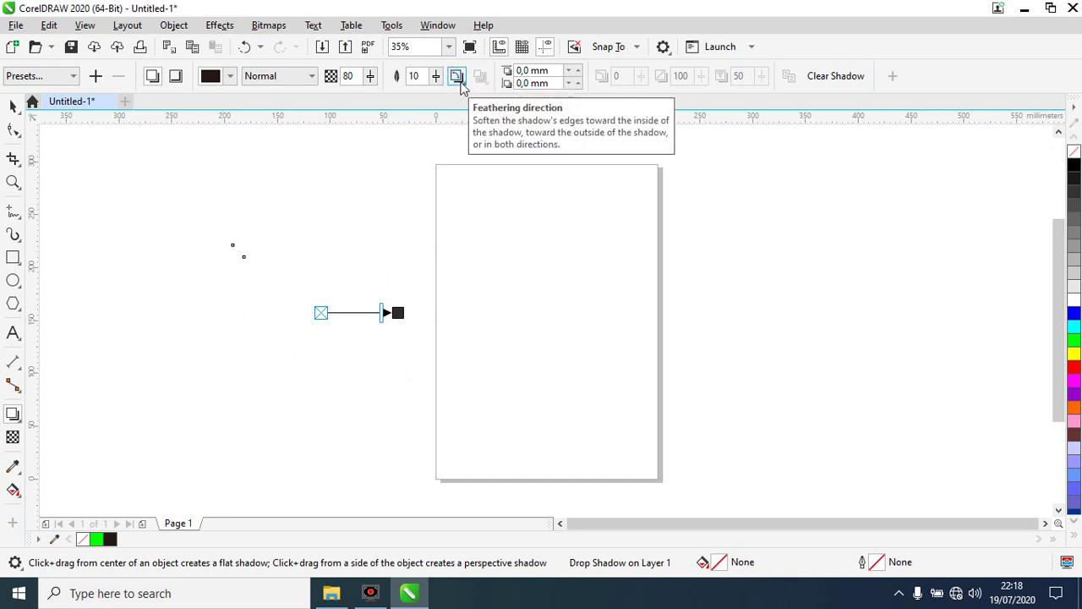
{"action": "left_click", "coordinate": [1073, 339]}
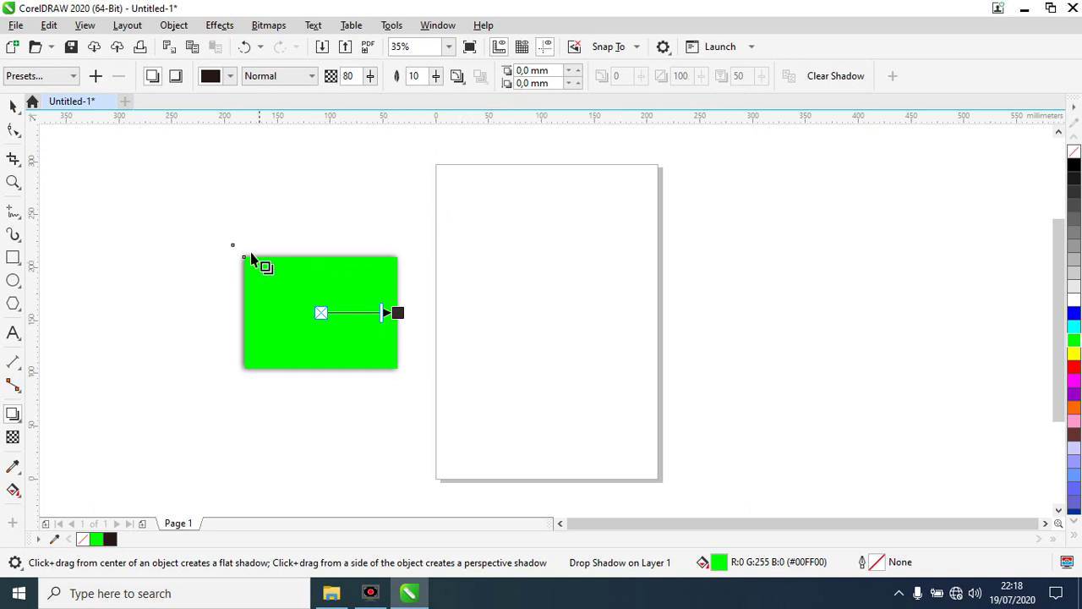
{"action": "key", "text": "z"}
{"action": "left_click", "coordinate": [330, 302]}
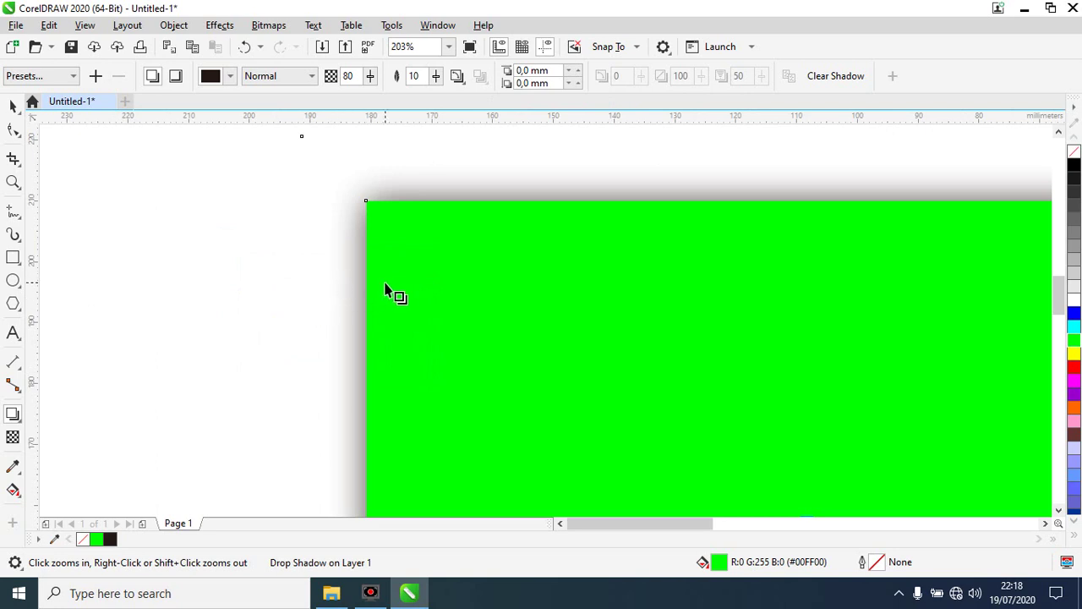
{"action": "left_click", "coordinate": [456, 78]}
- Set feathering direction to Middle and feather edges to Squared, after trying Inside and Linear
{"action": "left_click", "coordinate": [486, 117]}
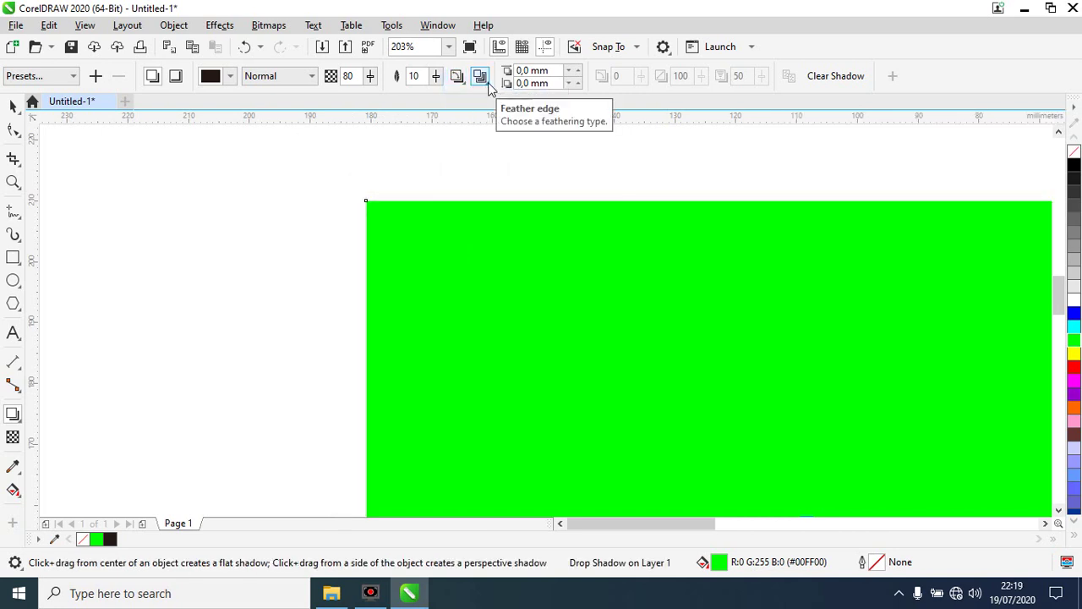
{"action": "left_click", "coordinate": [457, 78]}
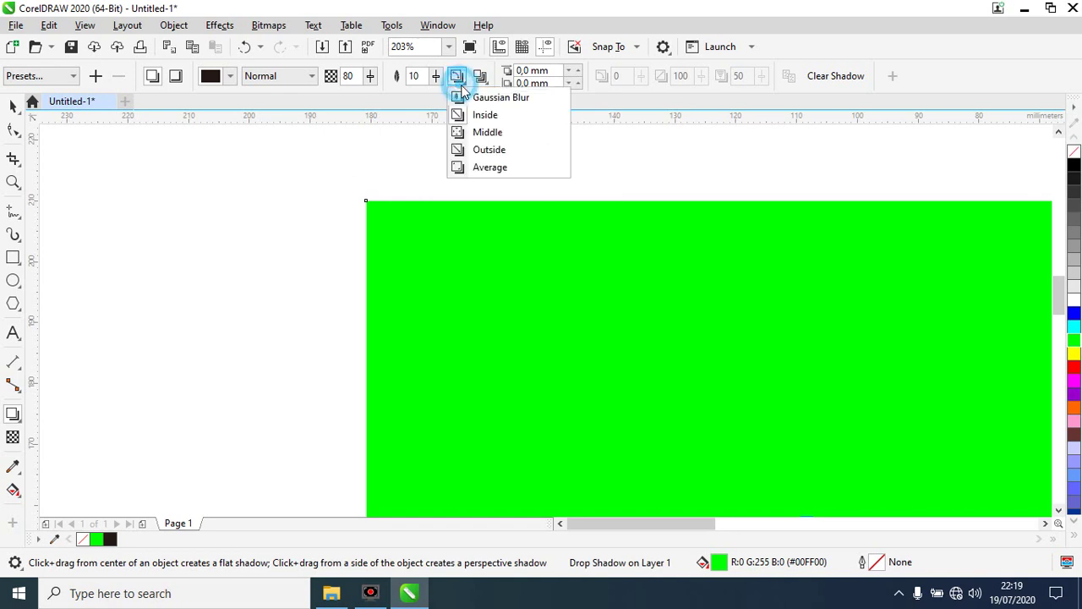
{"action": "left_click", "coordinate": [478, 133]}
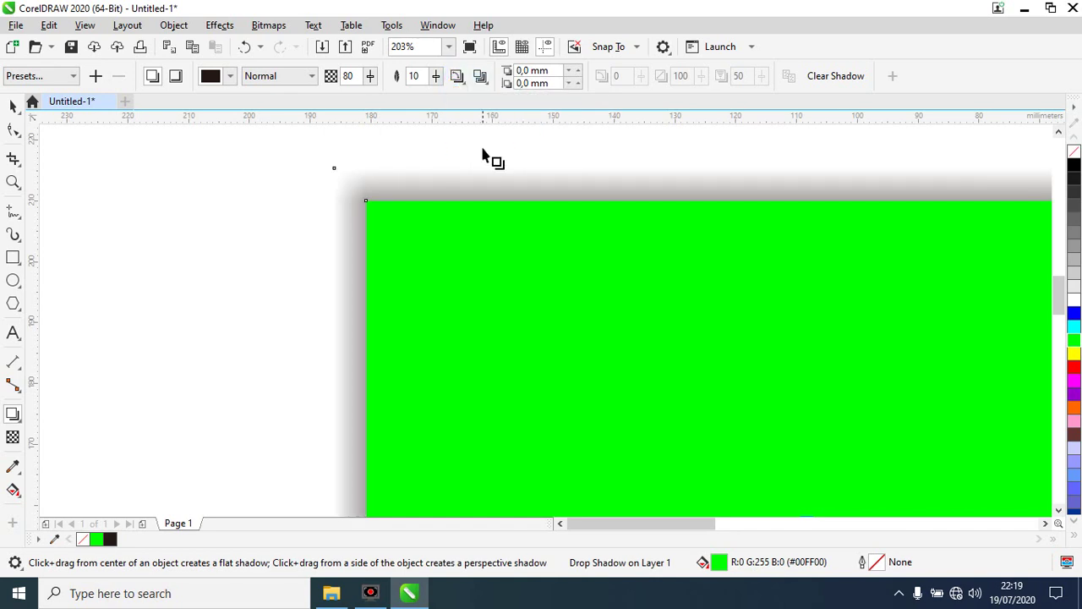
{"action": "left_click", "coordinate": [482, 81]}
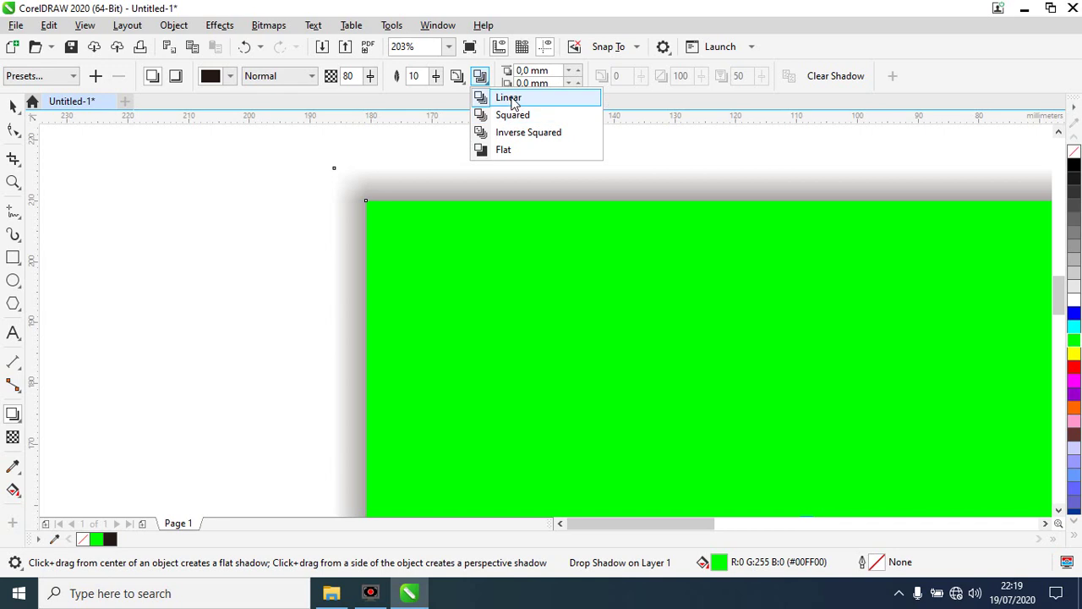
{"action": "left_click", "coordinate": [512, 100]}
{"action": "left_click", "coordinate": [484, 78]}
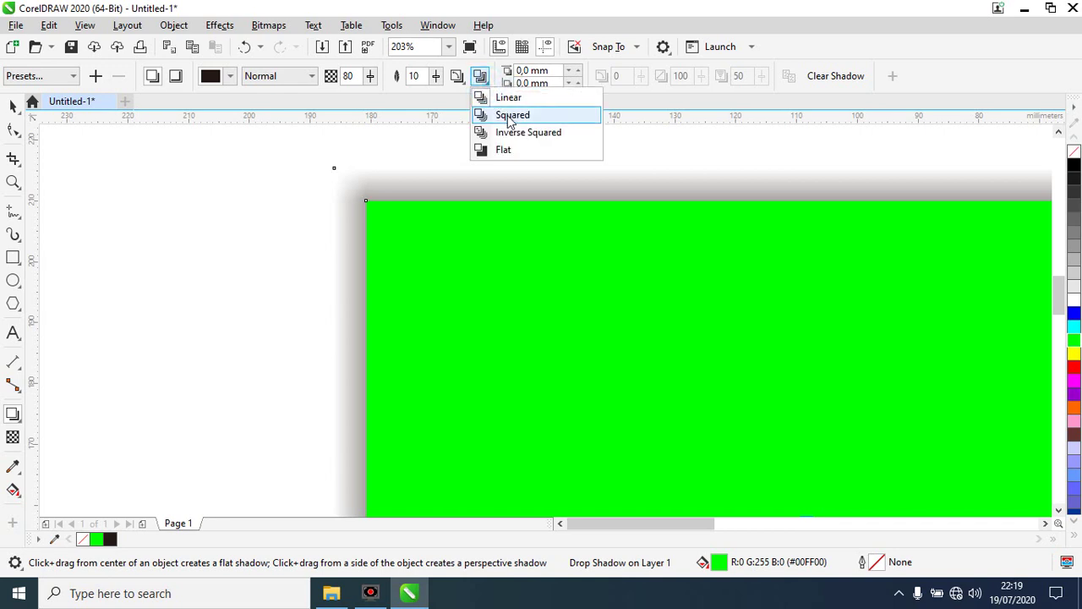
{"action": "left_click", "coordinate": [510, 114]}
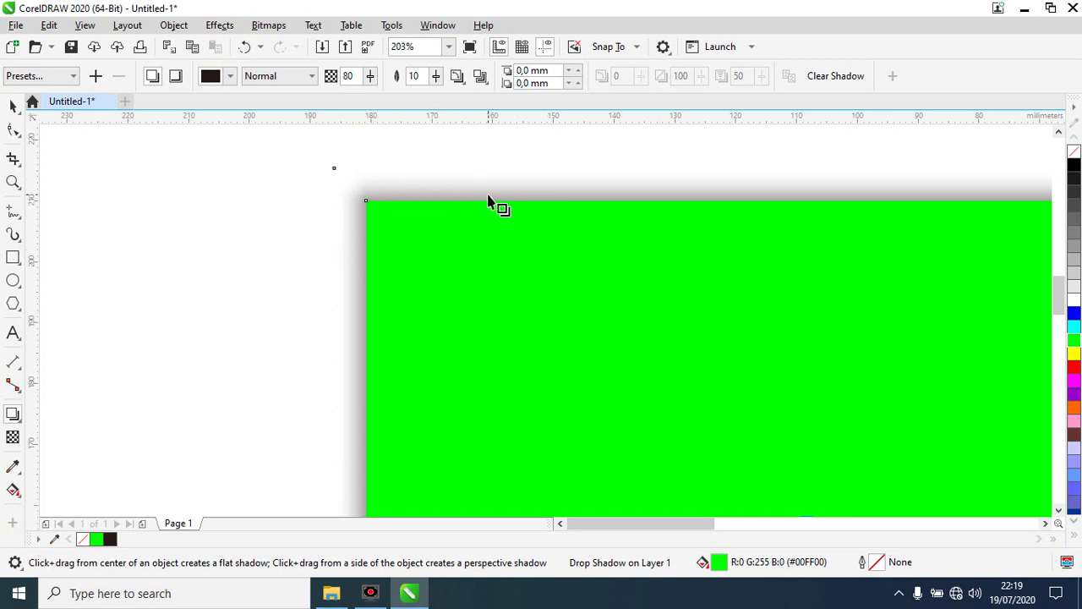
{"action": "left_click", "coordinate": [547, 70]}
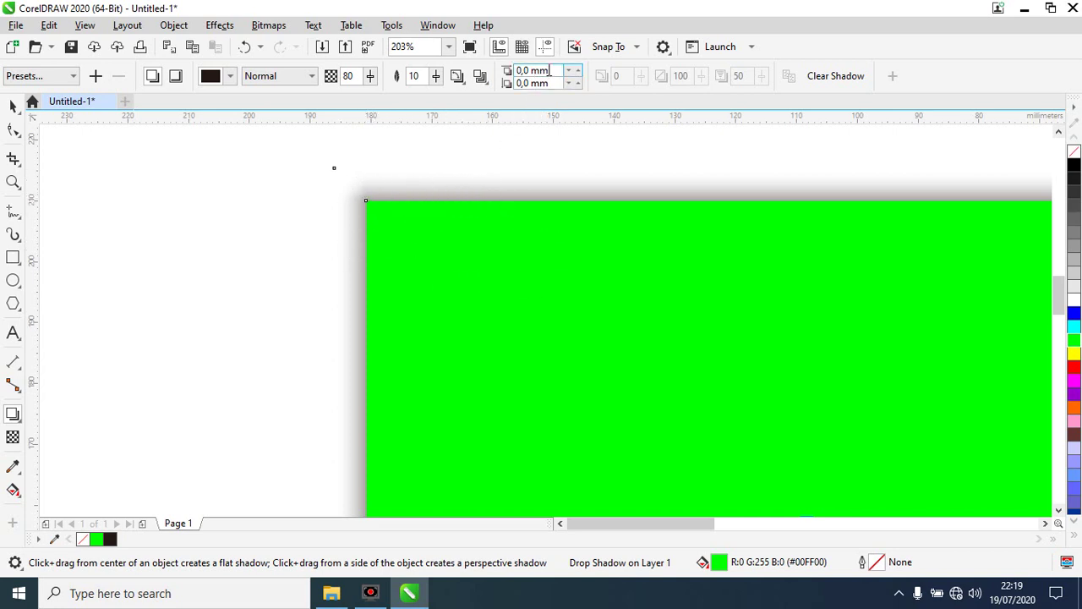
- Give the shadow a 10 mm horizontal offset, zoom out, and drag it up-right
{"action": "left_click", "coordinate": [557, 70]}
{"action": "type", "text": "10"}
{"action": "key", "text": "Return"}
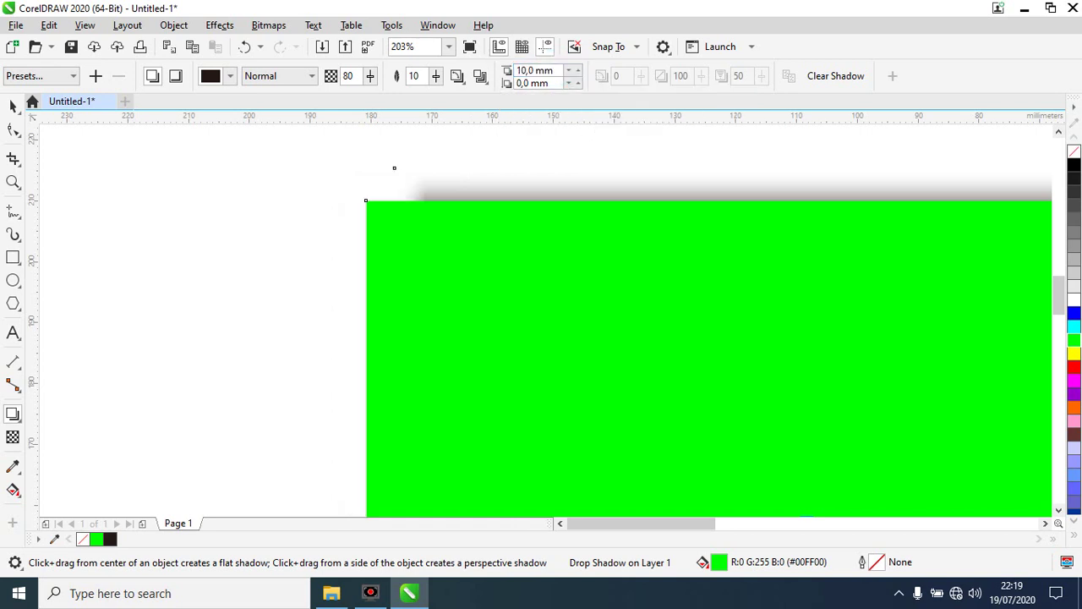
{"action": "left_click", "coordinate": [552, 69]}
{"action": "scroll", "coordinate": [767, 355], "scroll_direction": "down", "scroll_amount": 2}
{"action": "scroll", "coordinate": [732, 345], "scroll_direction": "down", "scroll_amount": 3}
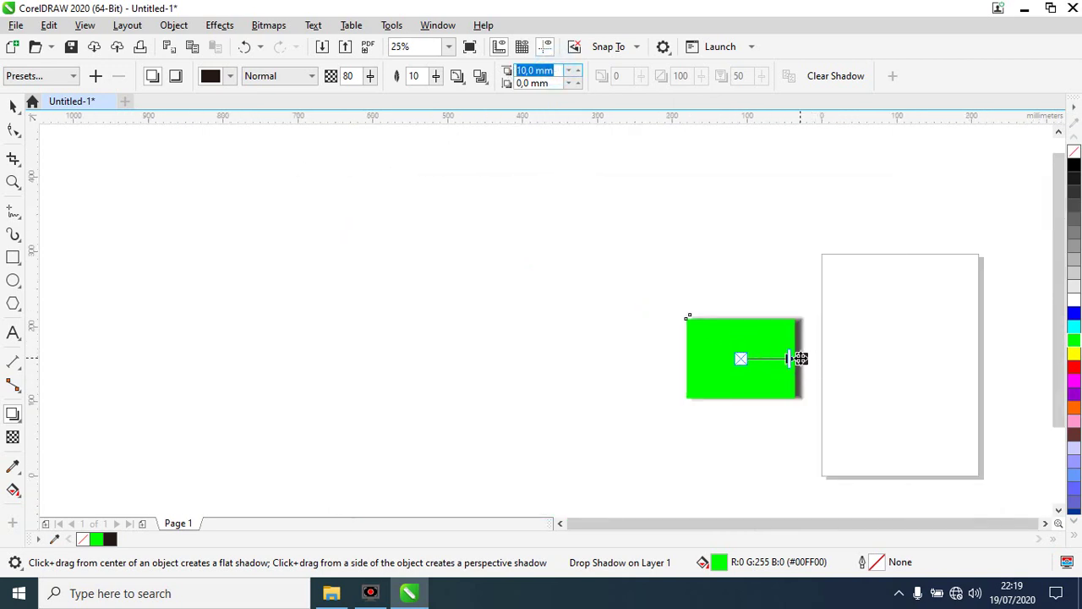
{"action": "left_click_drag", "start_coordinate": [800, 357], "coordinate": [819, 302]}
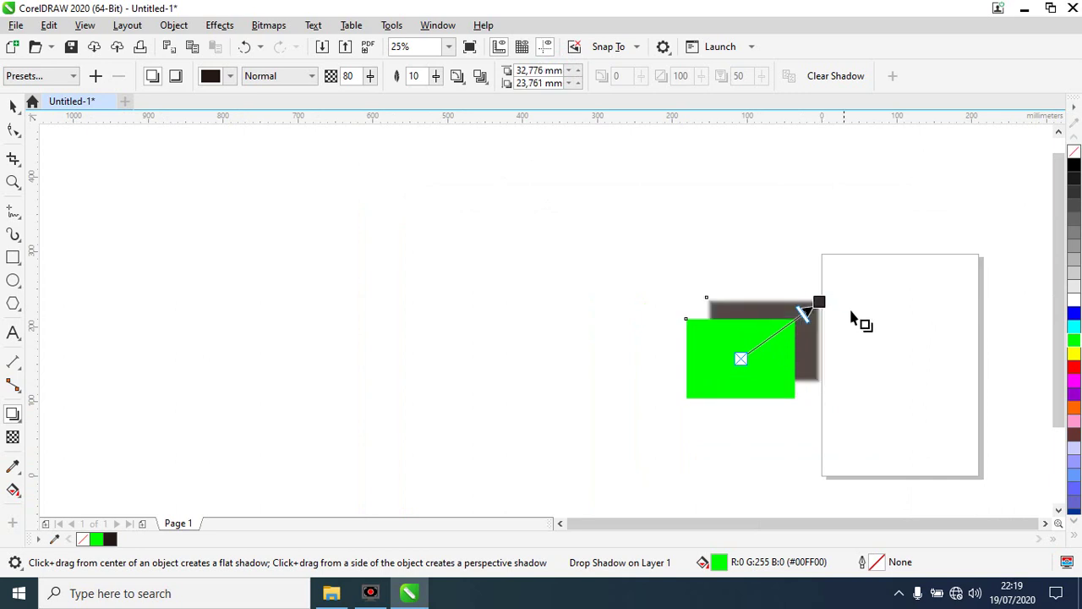
- Reset both shadow offsets to 0 mm to re-centre the shadow
{"action": "triple_click", "coordinate": [518, 71]}
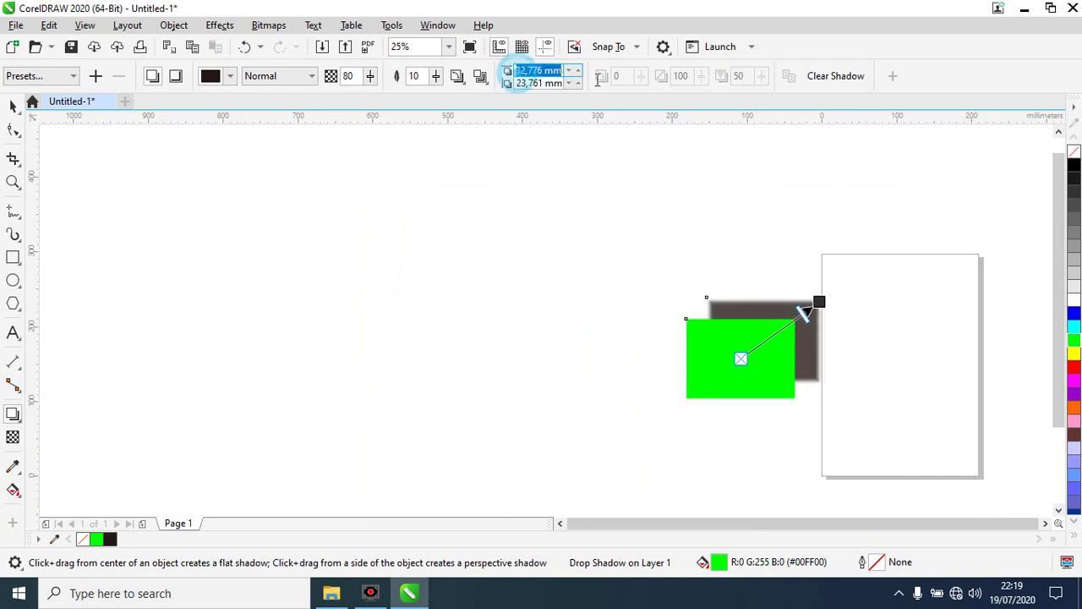
{"action": "type", "text": "0"}
{"action": "key", "text": "Tab"}
{"action": "type", "text": "0"}
{"action": "key", "text": "Return"}
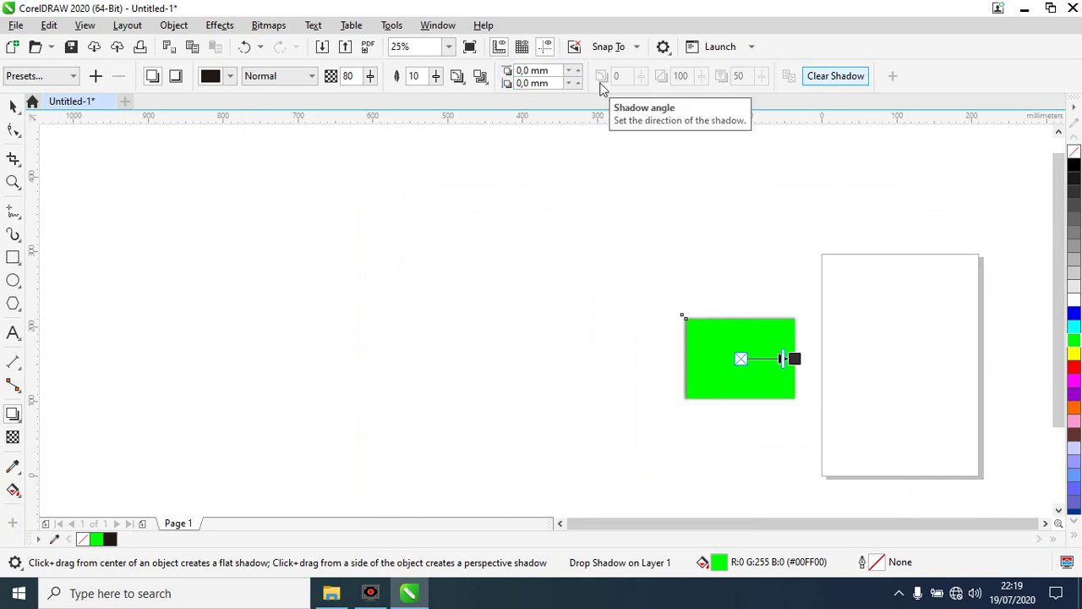
- Feather the shadow Outside, then switch it back to Gaussian Blur
{"action": "left_click", "coordinate": [480, 76]}
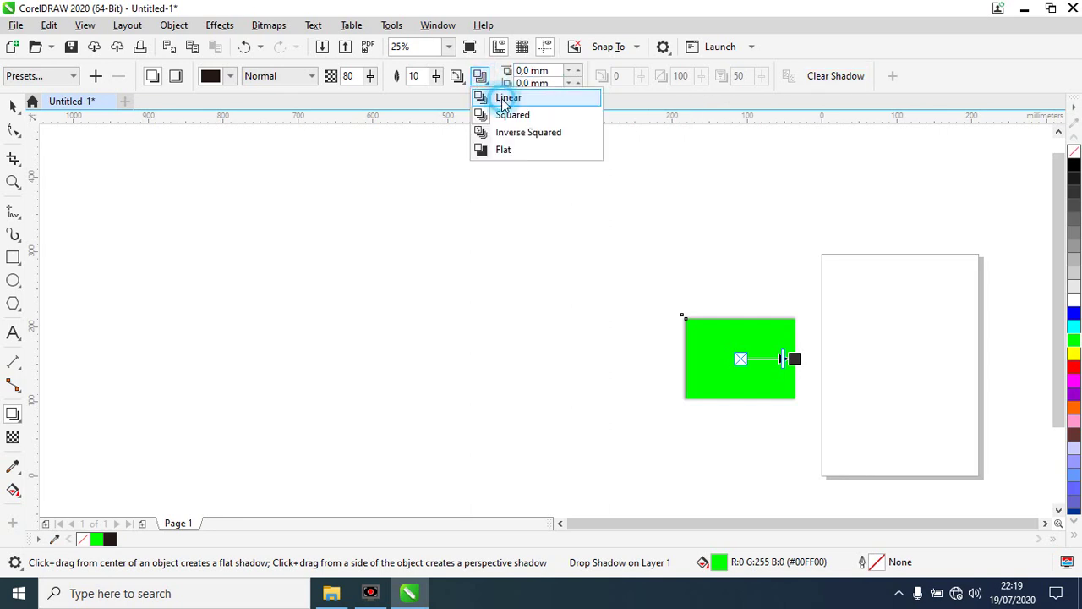
{"action": "left_click", "coordinate": [664, 177]}
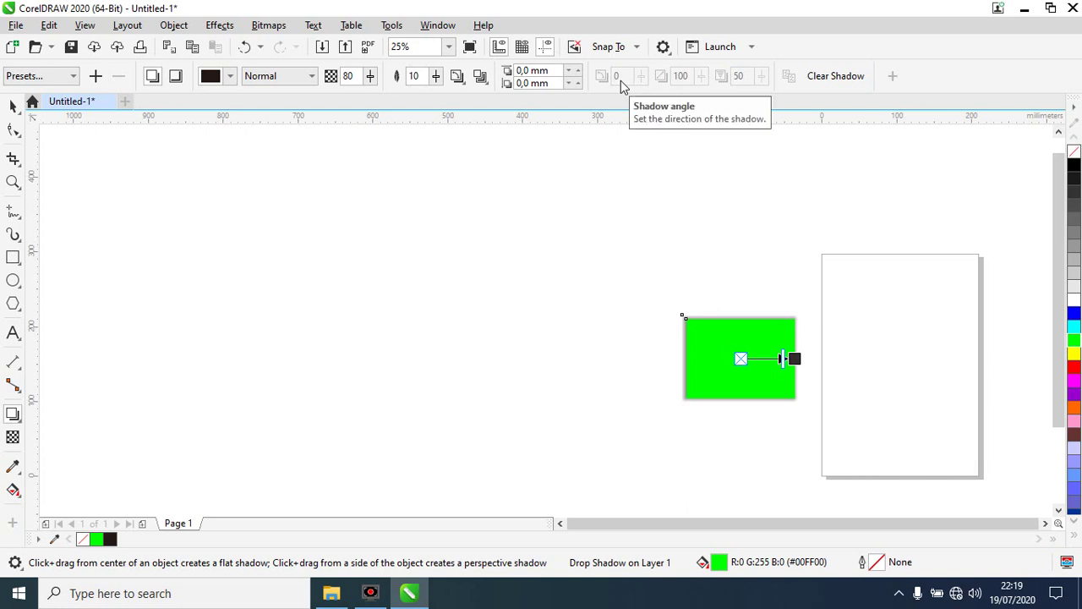
{"action": "left_click", "coordinate": [481, 76]}
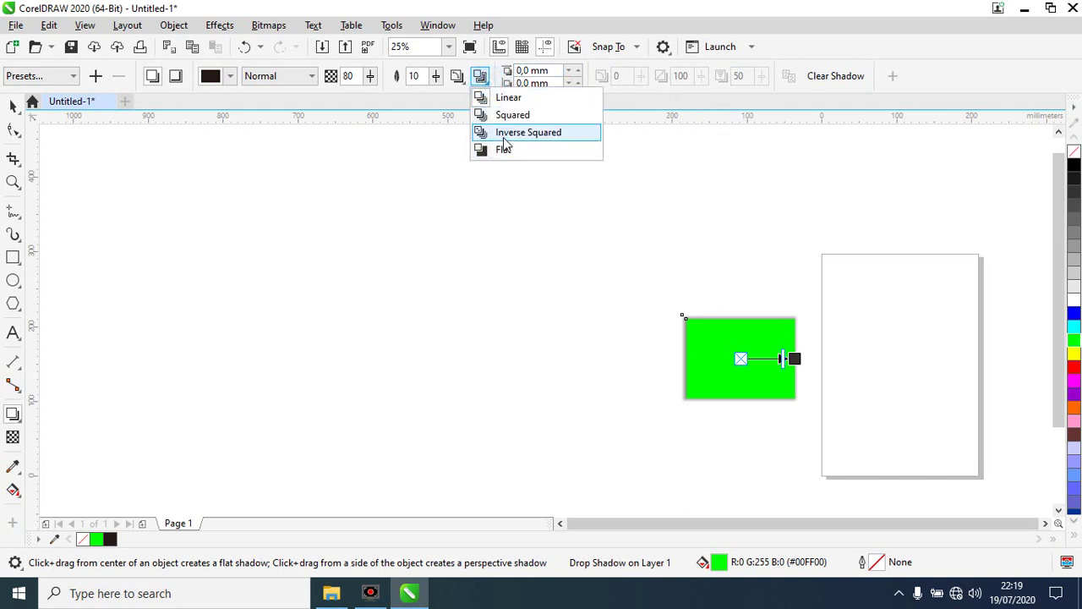
{"action": "left_click", "coordinate": [456, 76]}
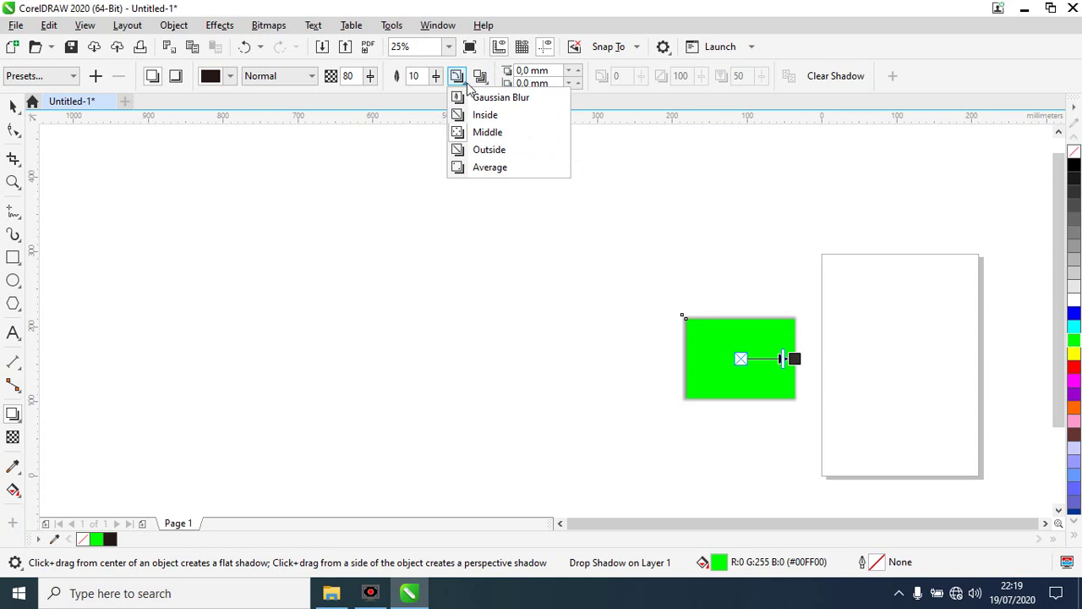
{"action": "left_click", "coordinate": [478, 153]}
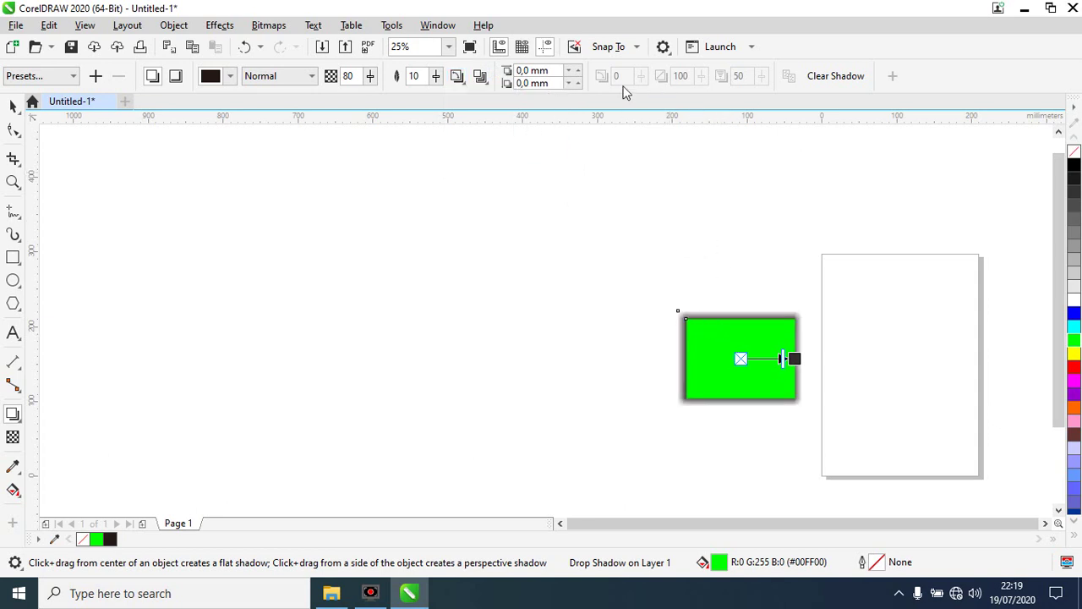
{"action": "left_click", "coordinate": [457, 76]}
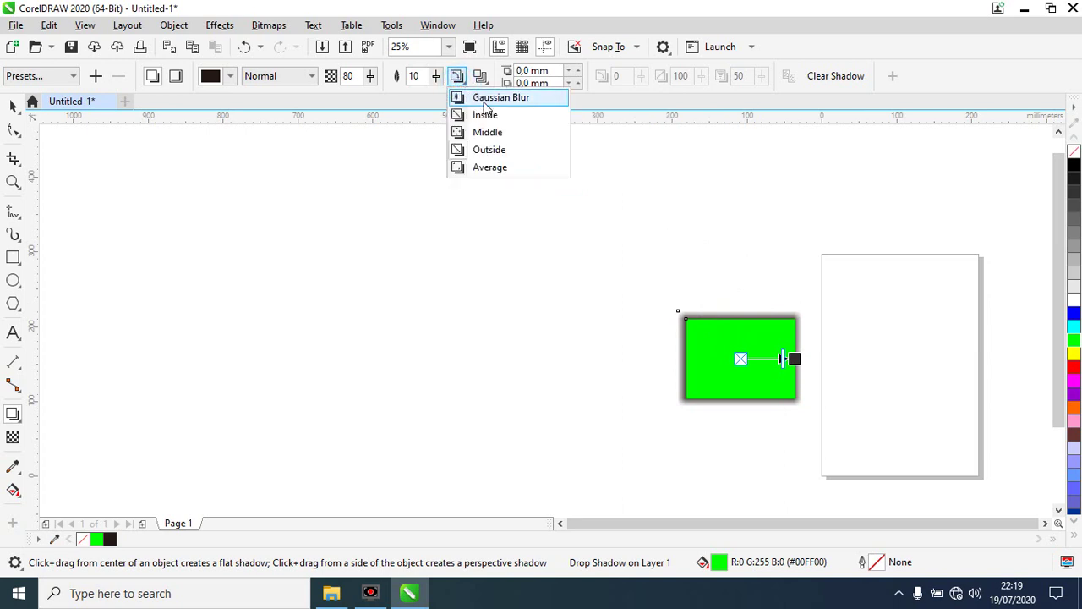
{"action": "left_click", "coordinate": [514, 96]}
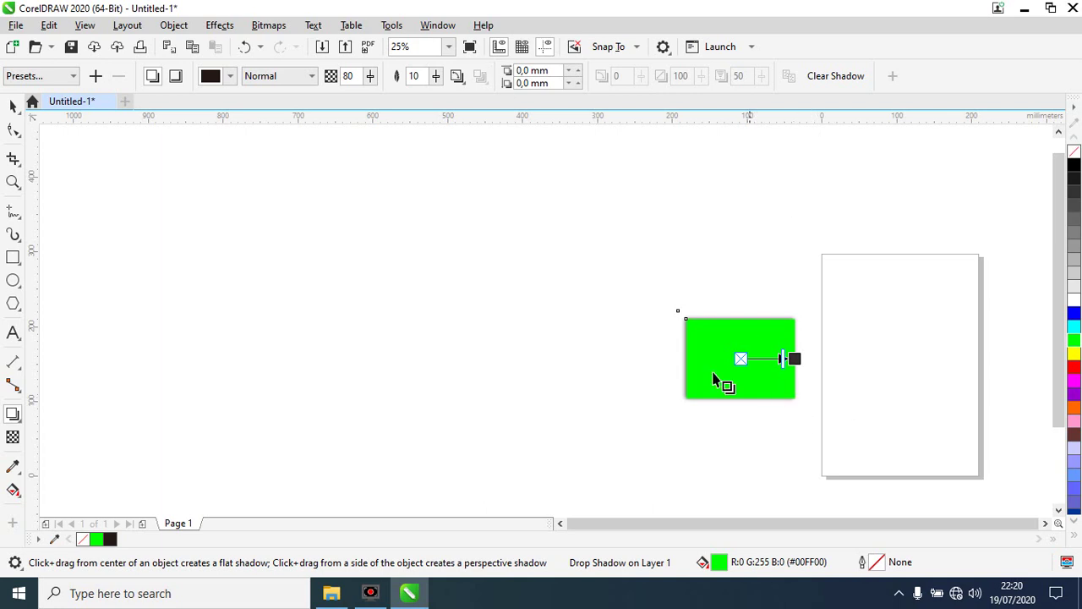
- Zoom in to inspect the green rectangle's drop shadow, then clear the shadow
{"action": "key", "text": "shift+F2"}
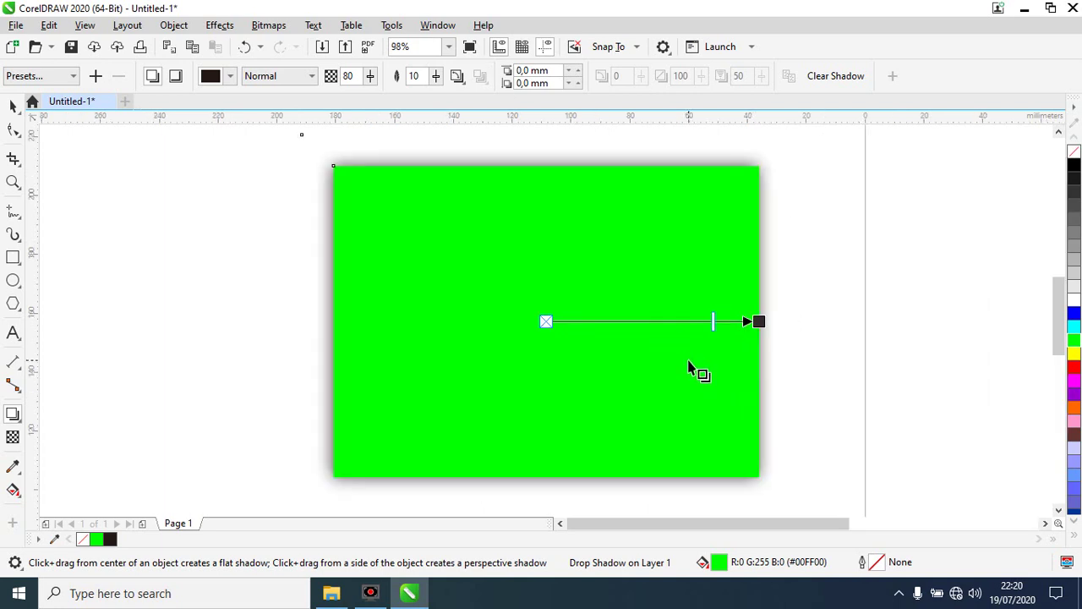
{"action": "key", "text": "shift+F4"}
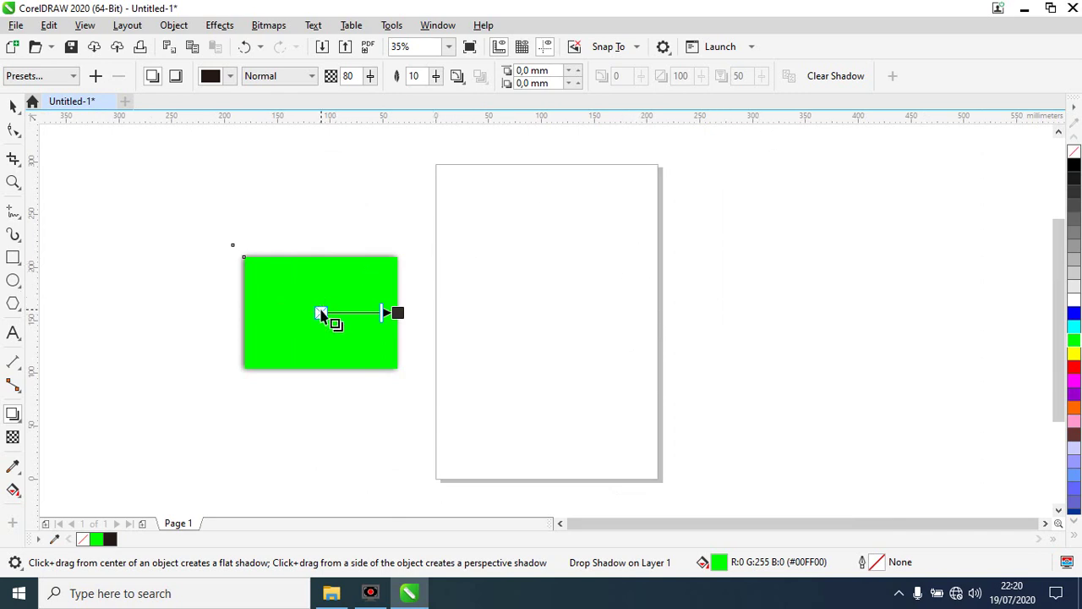
{"action": "left_click", "coordinate": [833, 76]}
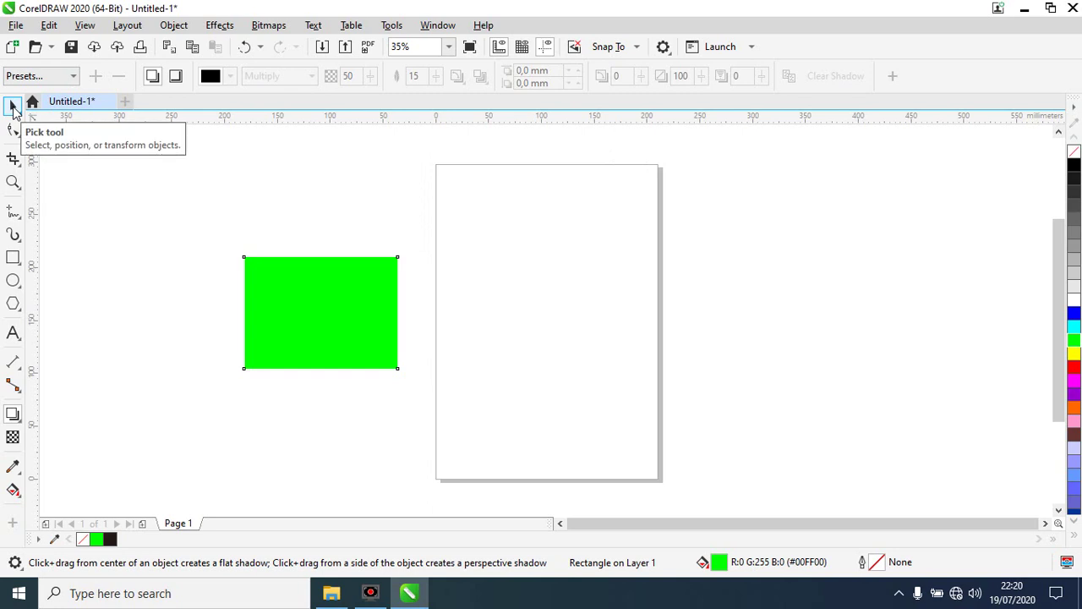
- Restore the rectangle's shadow, give it a black outline with no fill, and zoom in on it
{"action": "key", "text": "ctrl+z"}
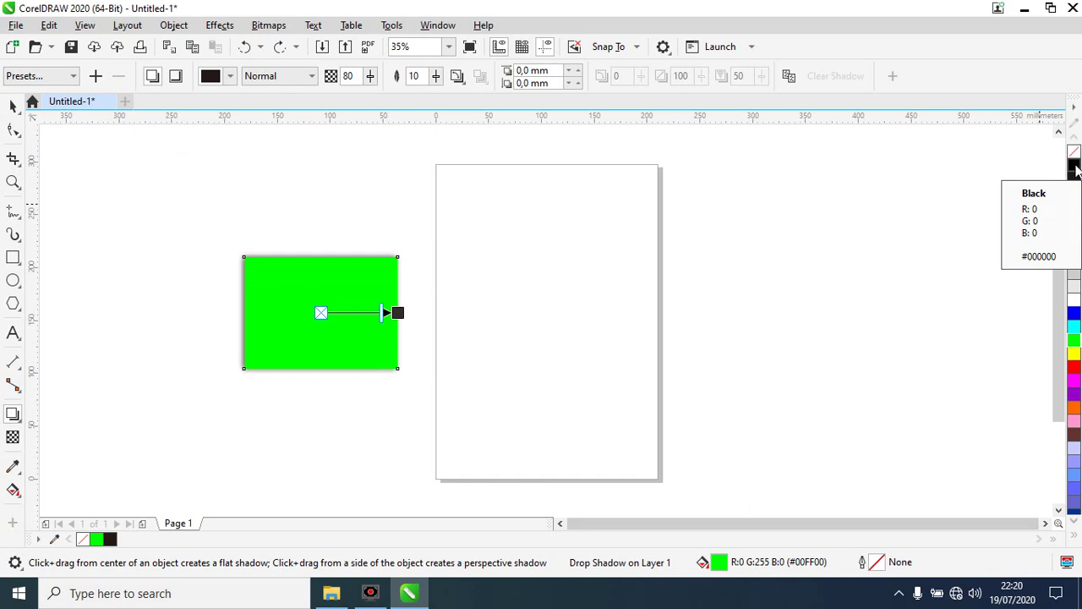
{"action": "right_click", "coordinate": [1075, 166]}
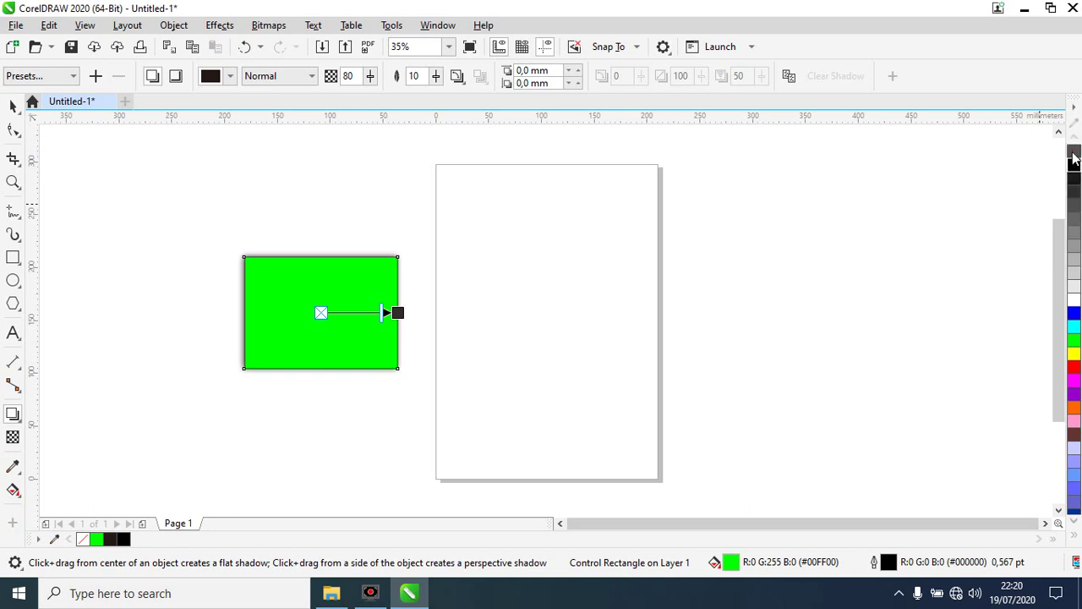
{"action": "left_click", "coordinate": [1075, 152]}
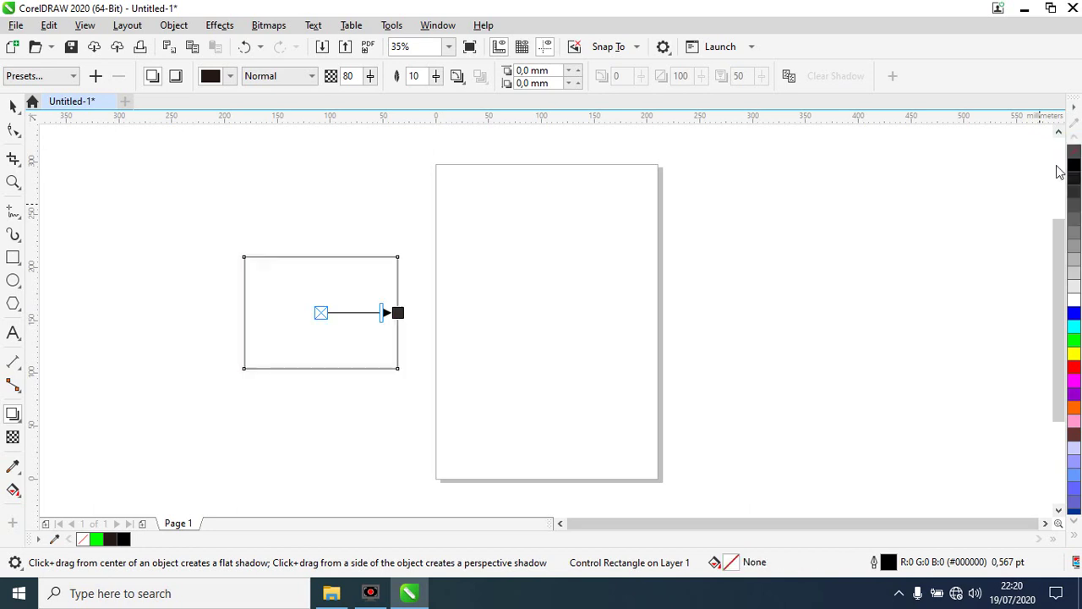
{"action": "key", "text": "z"}
{"action": "left_click_drag", "start_coordinate": [203, 235], "coordinate": [480, 403]}
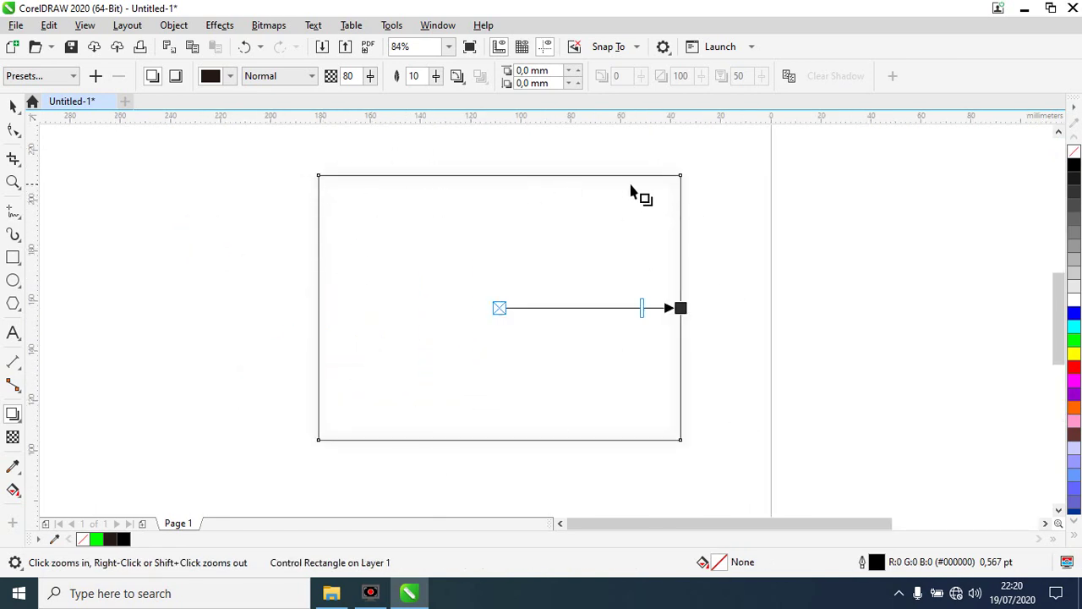
- Set shadow feathering to 3, apply the Inner Edge preset, and remove the rectangle's outline
{"action": "double_click", "coordinate": [353, 75]}
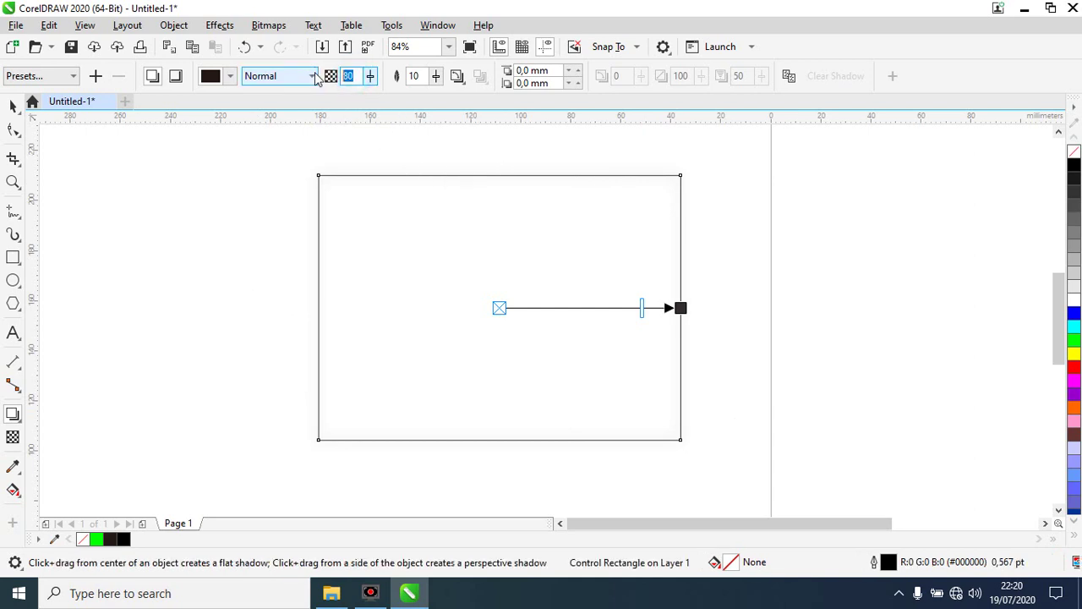
{"action": "double_click", "coordinate": [414, 76]}
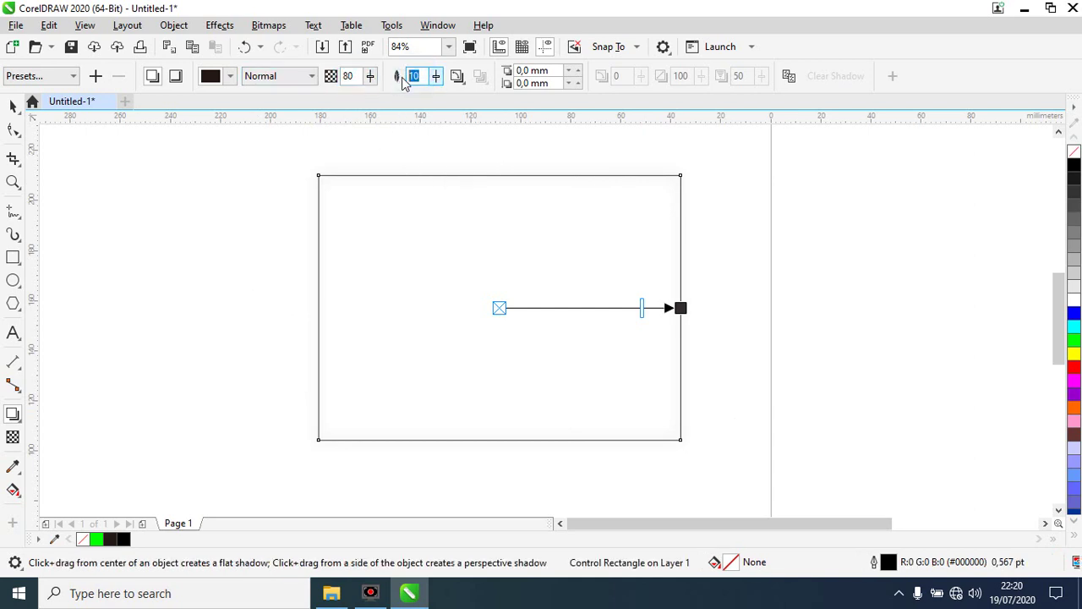
{"action": "type", "text": "3"}
{"action": "key", "text": "Return"}
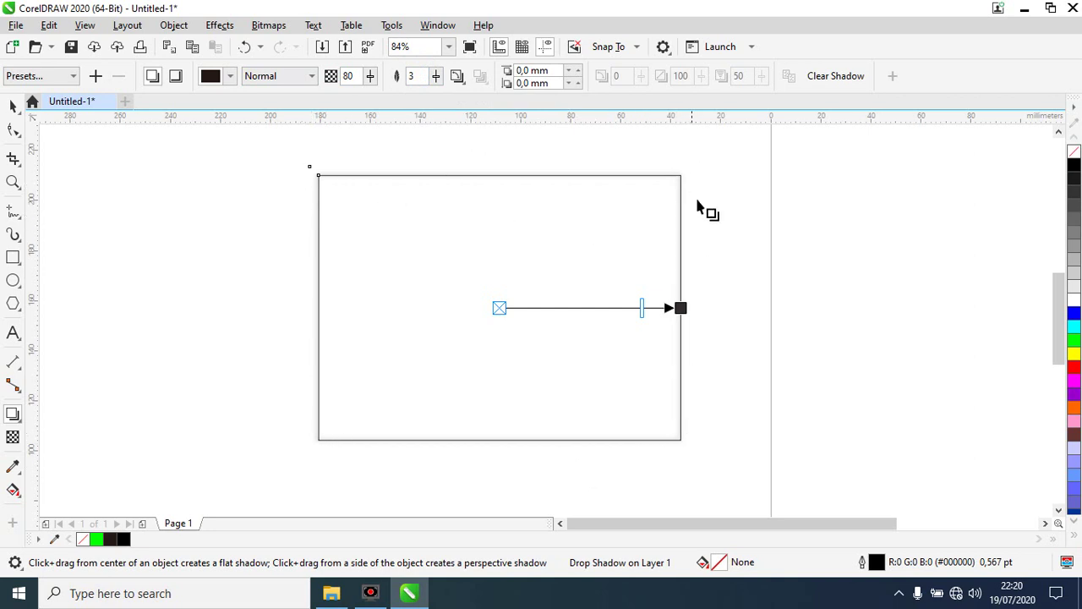
{"action": "left_click", "coordinate": [68, 75]}
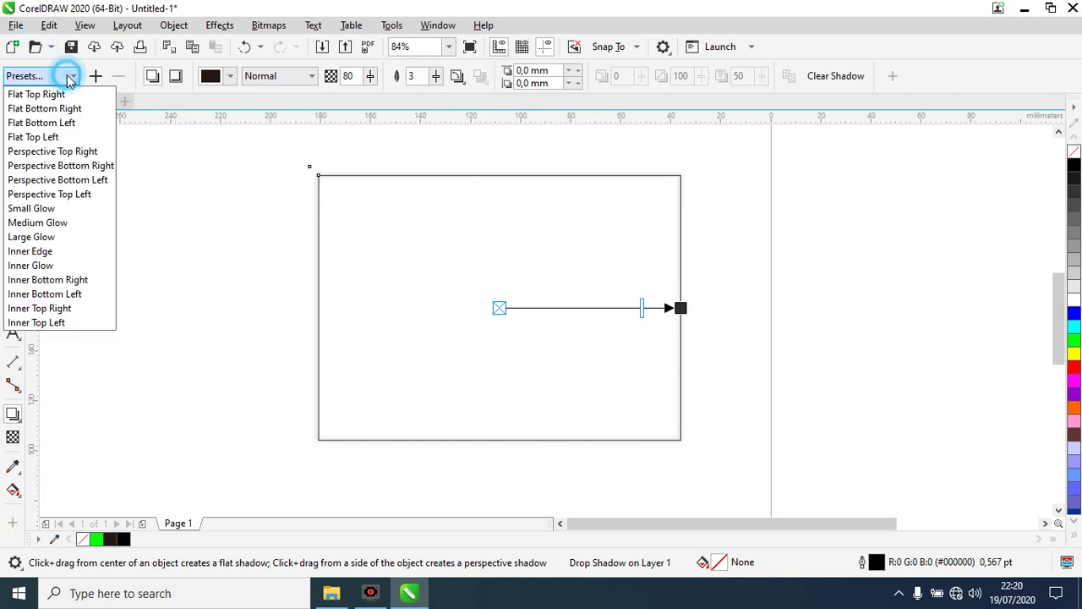
{"action": "left_click", "coordinate": [50, 251]}
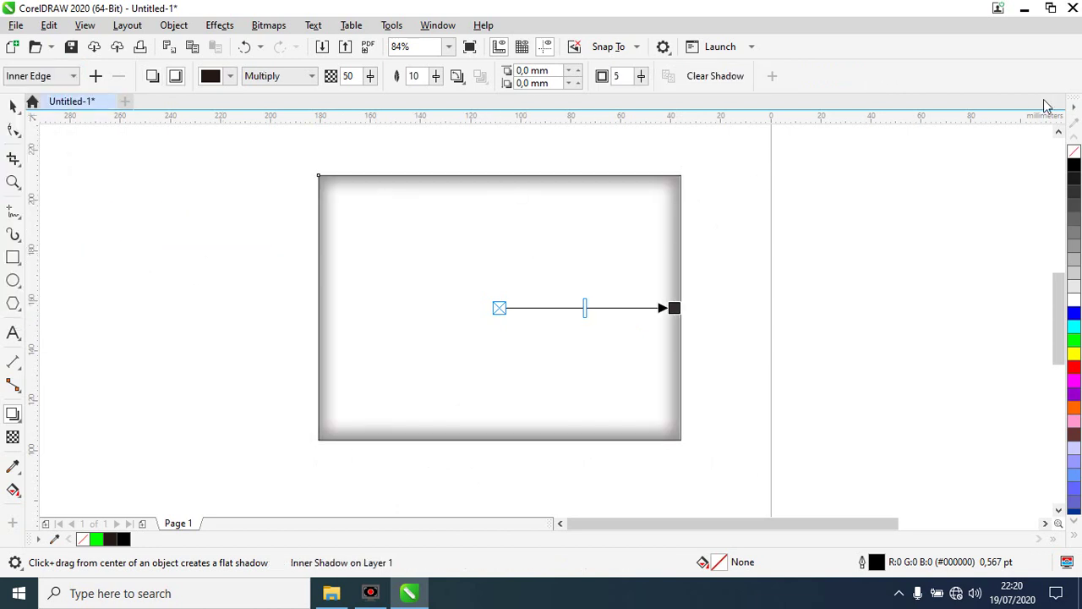
{"action": "right_click", "coordinate": [1073, 151]}
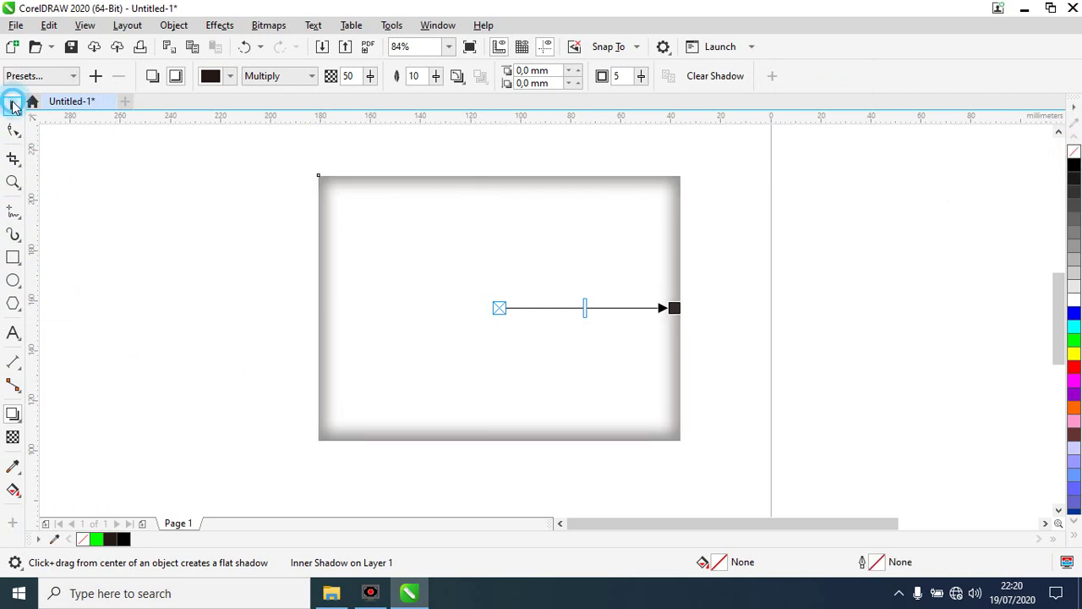
- Move the inner-shadowed rectangle up and left to X -346.795 mm, Y 232.186 mm
{"action": "left_click", "coordinate": [231, 263]}
{"action": "scroll", "coordinate": [455, 273], "scroll_direction": "down", "scroll_amount": 2}
{"action": "left_click", "coordinate": [469, 285]}
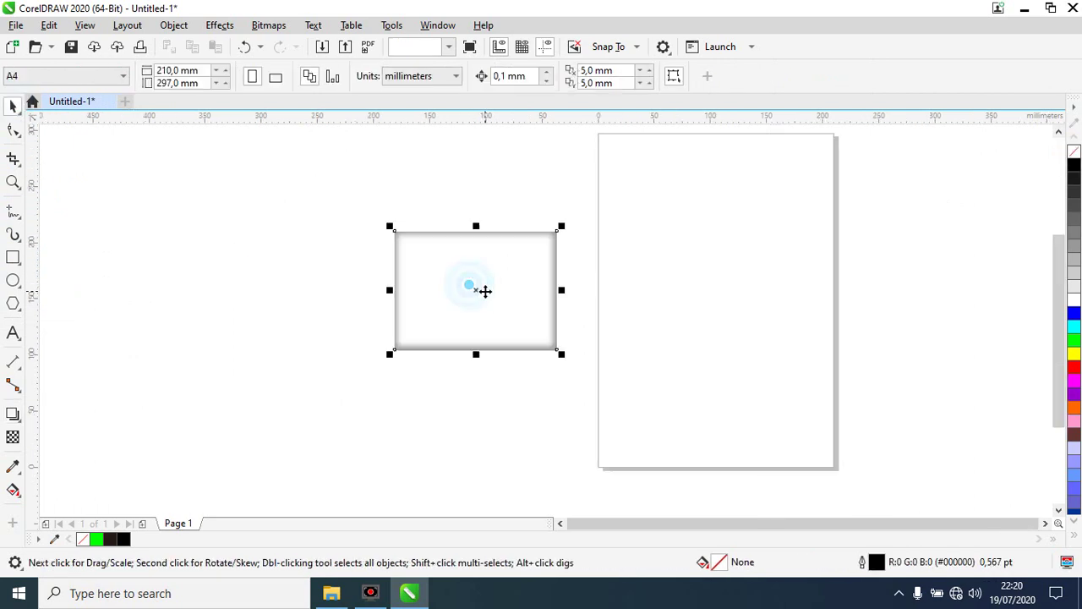
{"action": "left_click_drag", "start_coordinate": [484, 291], "coordinate": [465, 238]}
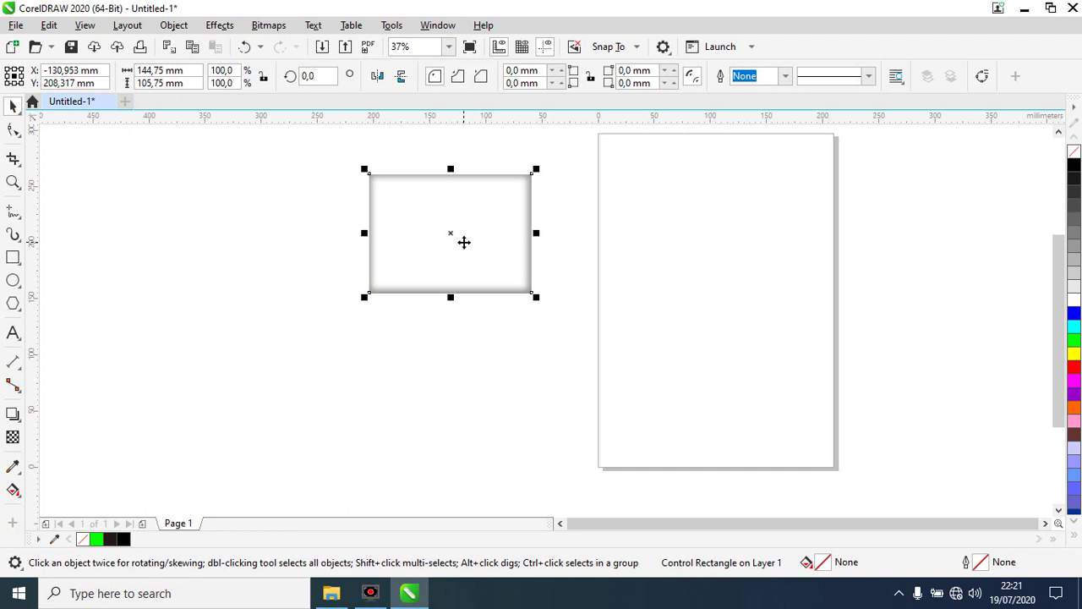
{"action": "left_click_drag", "start_coordinate": [453, 228], "coordinate": [211, 196]}
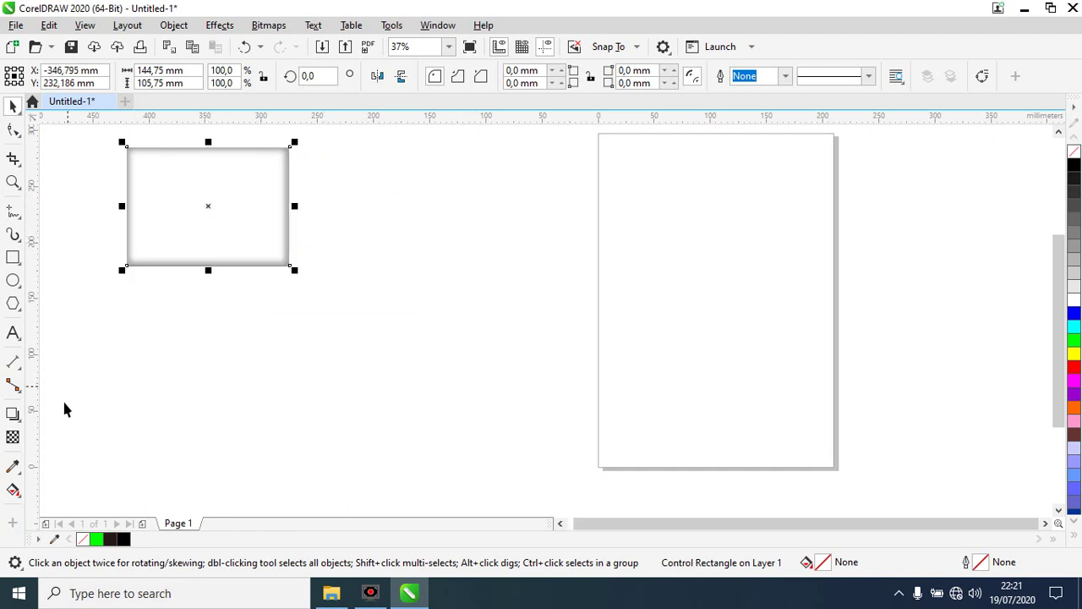
{"action": "left_click", "coordinate": [19, 420]}
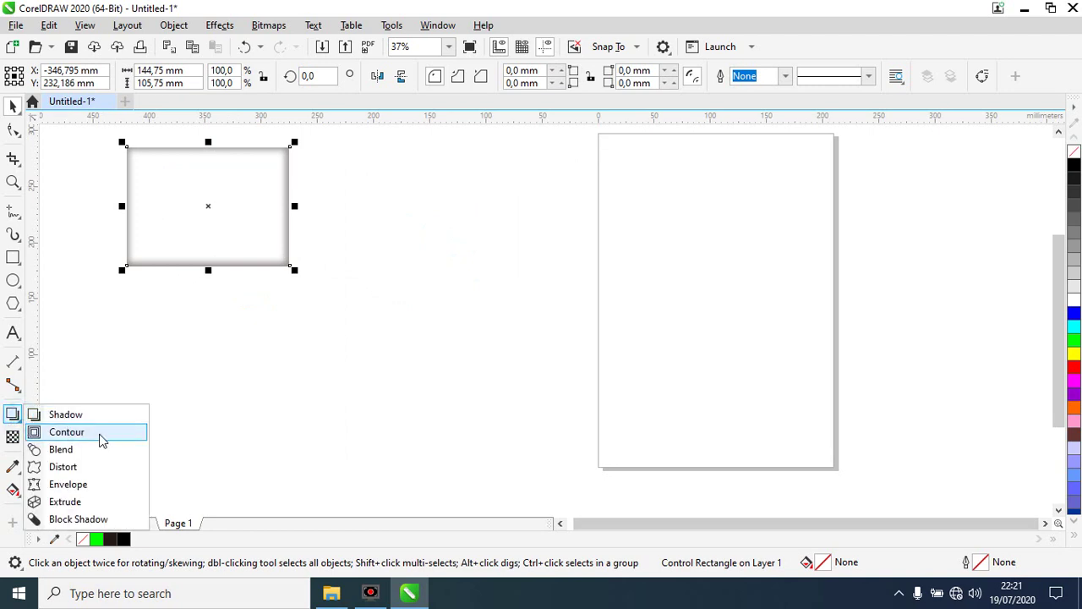
- Choose the Contour tool from the interactive effects flyout
{"action": "left_click", "coordinate": [100, 436]}
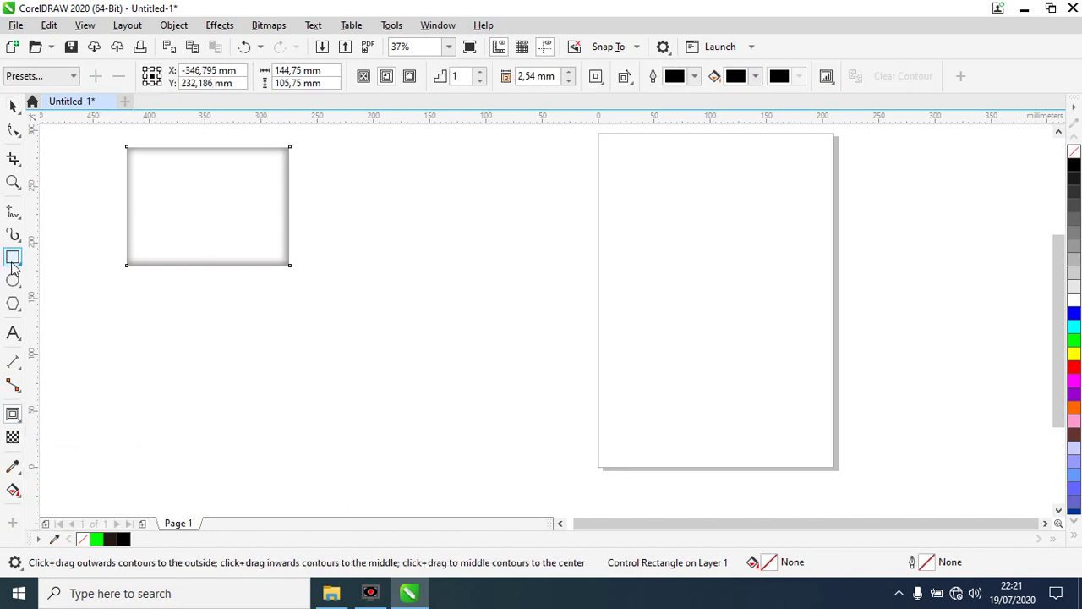
- Draw an 8-sided polygon about 193 mm across, left of the page
{"action": "left_click", "coordinate": [13, 304]}
{"action": "left_click_drag", "start_coordinate": [368, 303], "coordinate": [582, 461]}
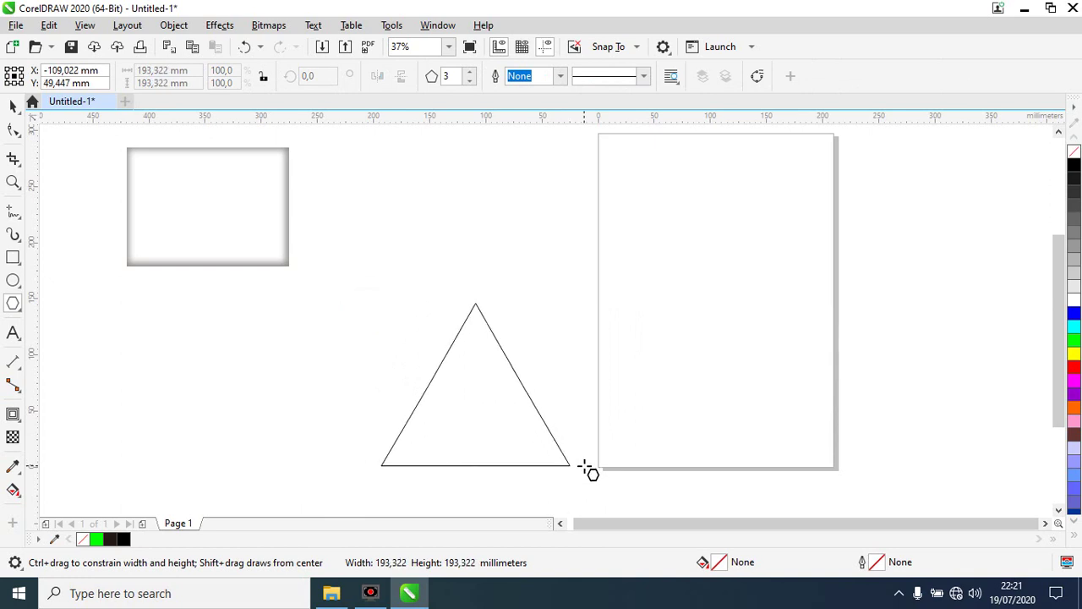
{"action": "left_click_drag", "start_coordinate": [582, 463], "coordinate": [585, 470]}
{"action": "double_click", "coordinate": [446, 77]}
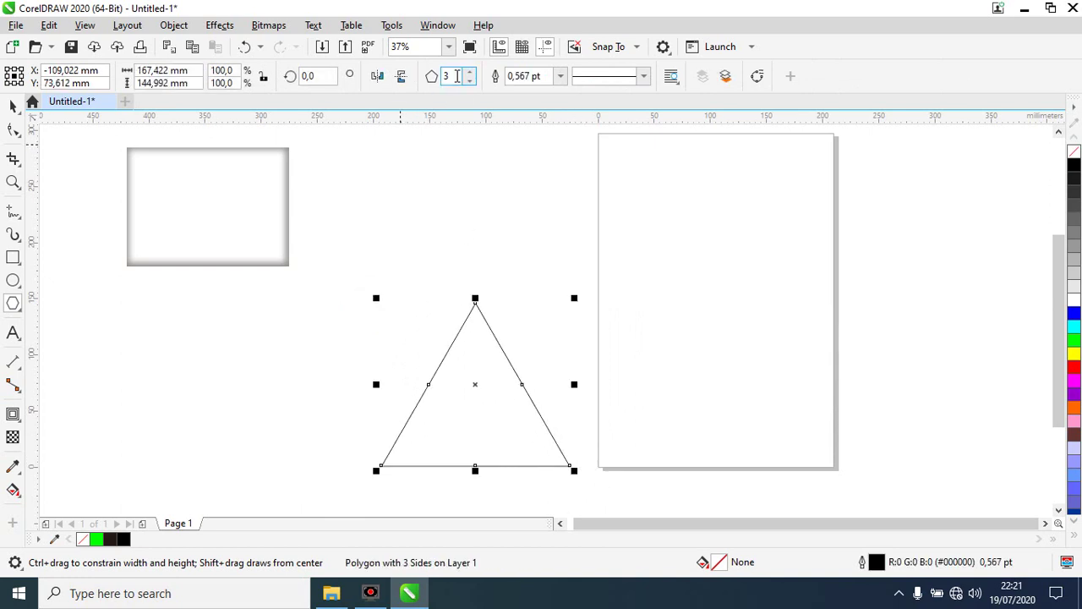
{"action": "type", "text": "8"}
{"action": "key", "text": "Return"}
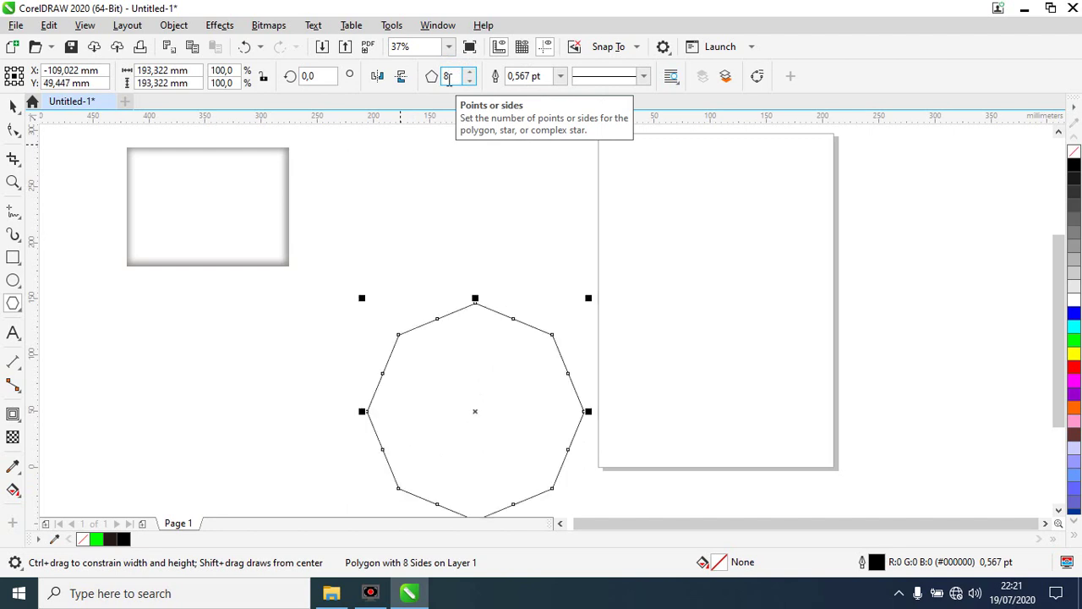
{"action": "left_click", "coordinate": [12, 103]}
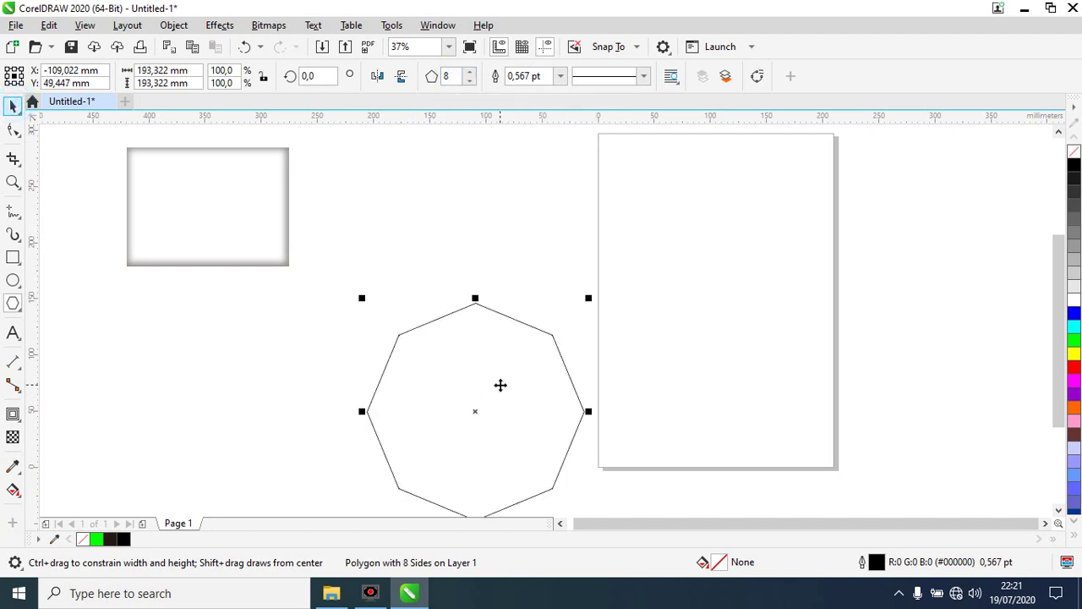
- Move the octagon up and add an inside contour with 3 steps
{"action": "left_click_drag", "start_coordinate": [499, 385], "coordinate": [485, 250]}
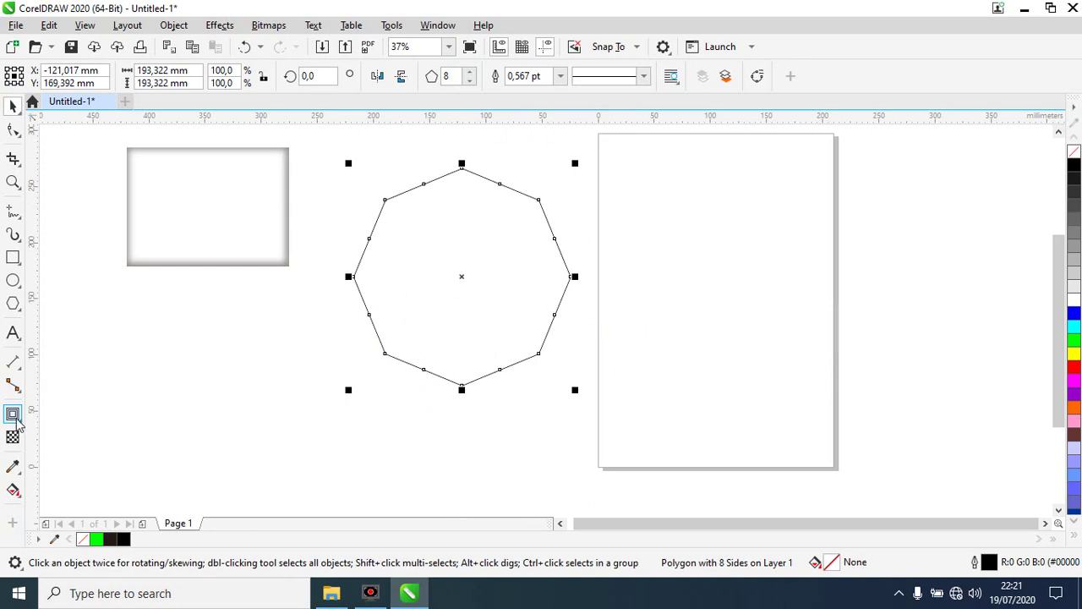
{"action": "left_click", "coordinate": [13, 415]}
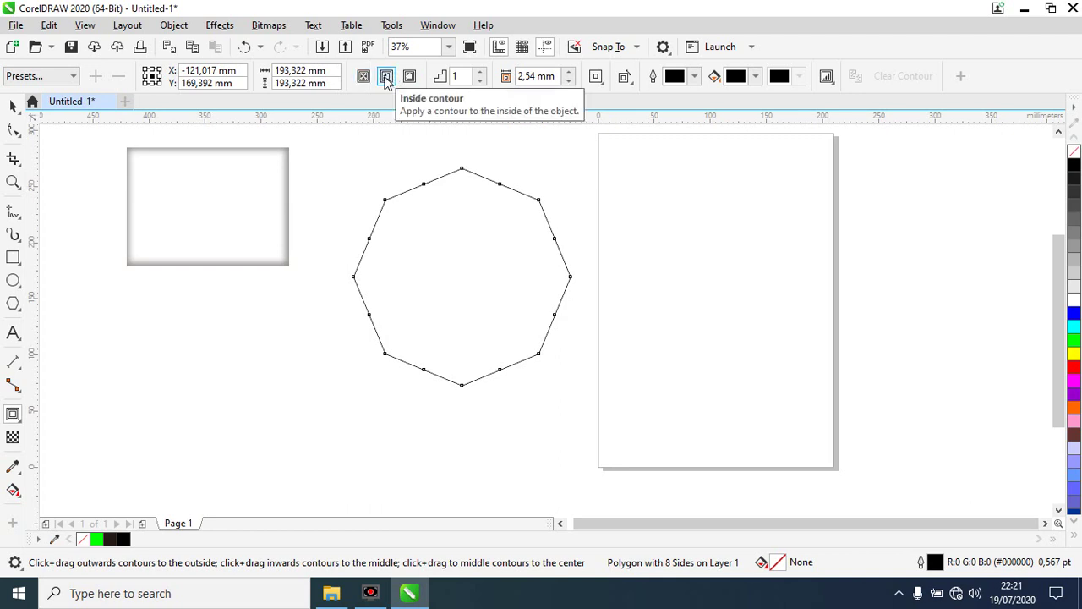
{"action": "left_click", "coordinate": [386, 77]}
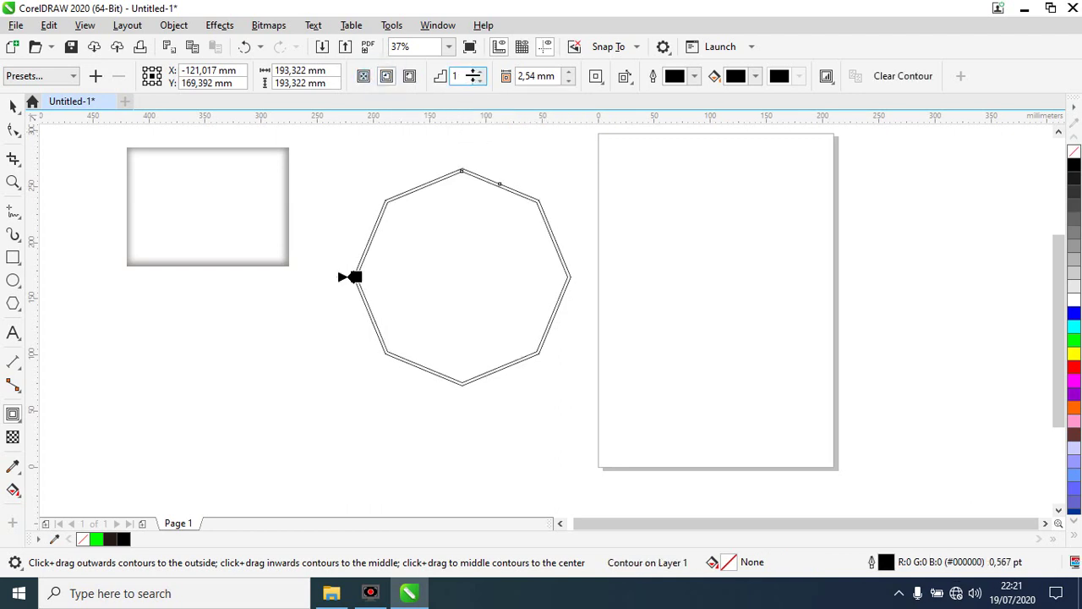
{"action": "left_click", "coordinate": [476, 73]}
{"action": "left_click", "coordinate": [477, 74]}
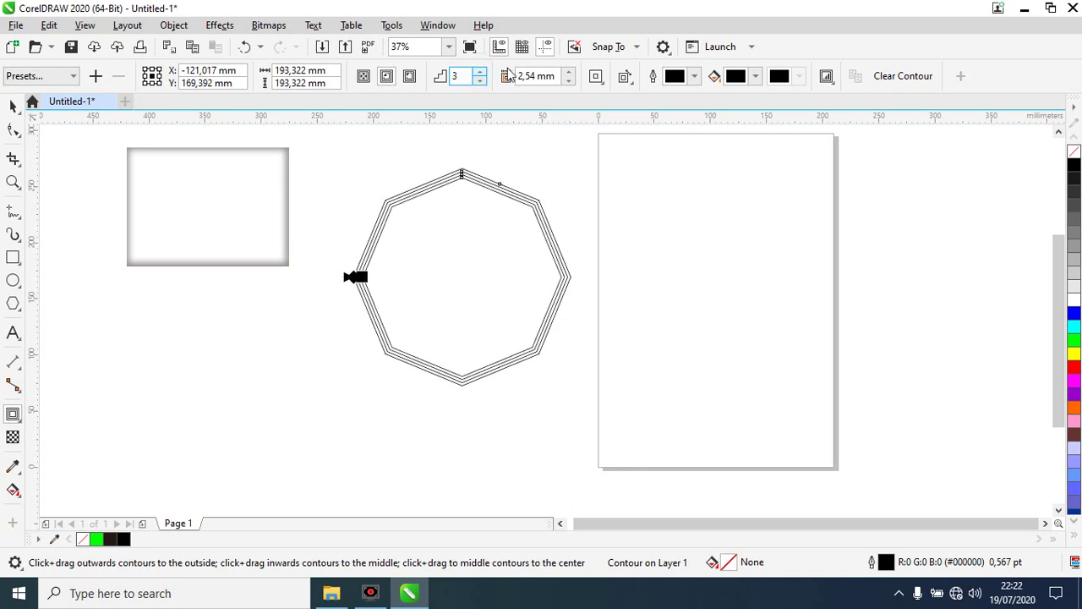
- Widen the contour offset to 9,04 mm, raise steps to 4, and use Round corners
{"action": "left_click", "coordinate": [569, 72]}
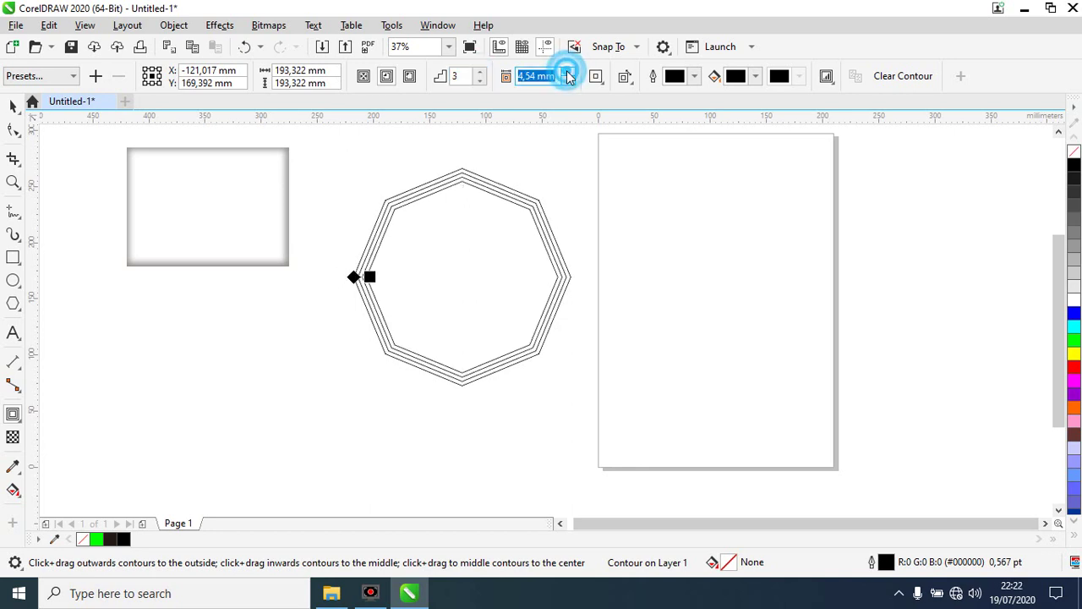
{"action": "left_click", "coordinate": [569, 73]}
{"action": "left_click", "coordinate": [569, 73]}
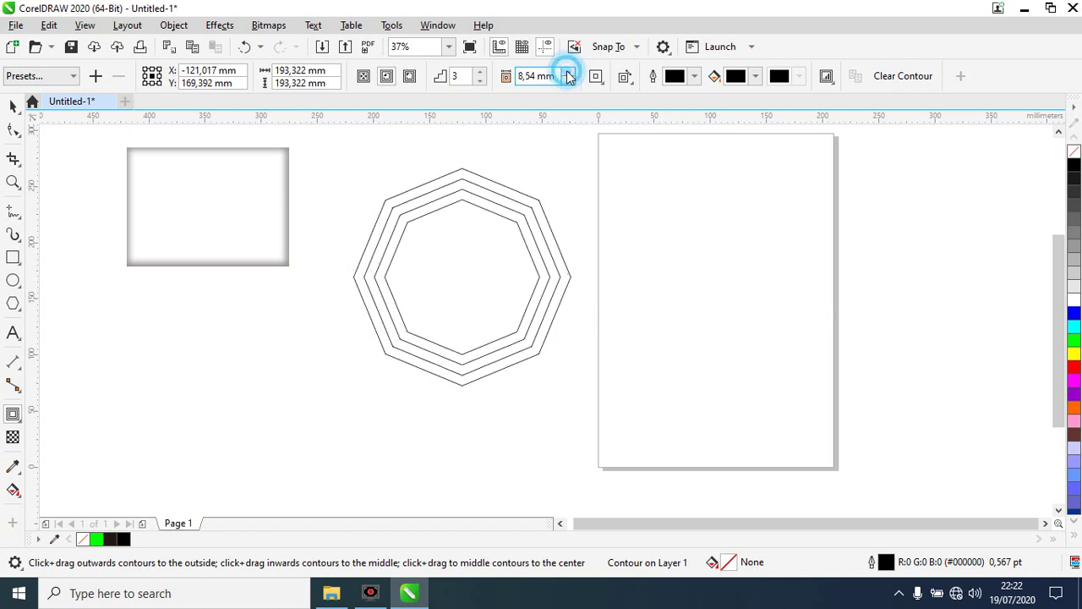
{"action": "left_click", "coordinate": [478, 72]}
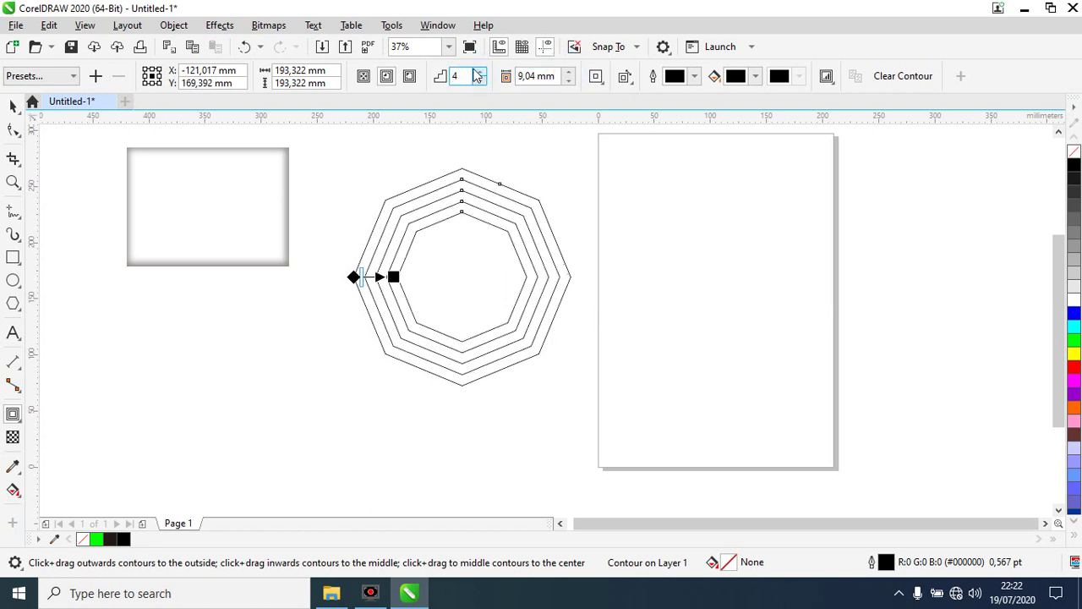
{"action": "left_click", "coordinate": [603, 84]}
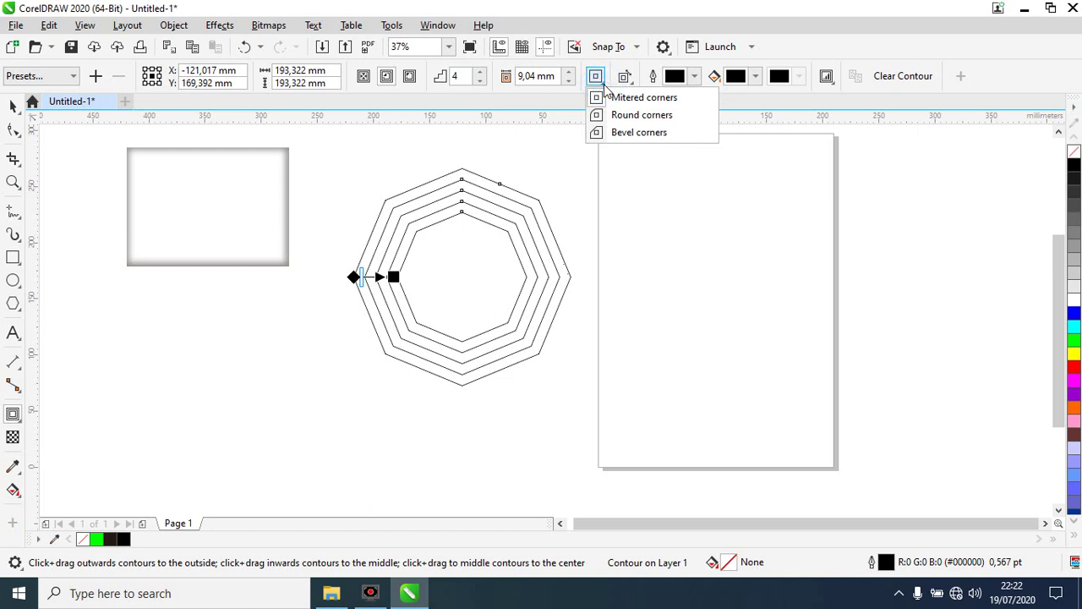
{"action": "left_click", "coordinate": [640, 118]}
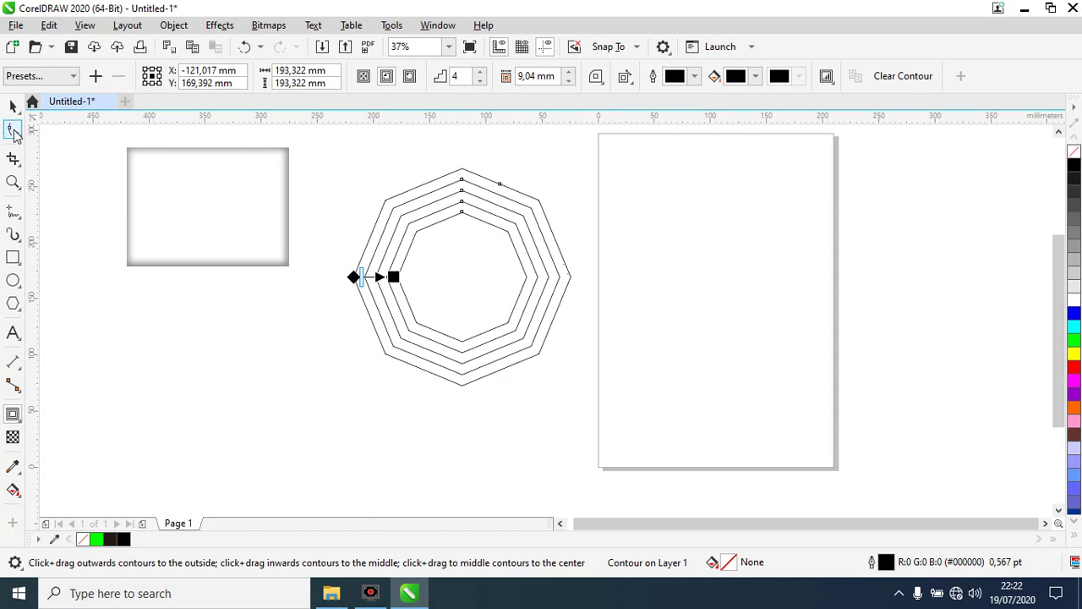
{"action": "left_click", "coordinate": [13, 131]}
{"action": "left_click", "coordinate": [428, 187]}
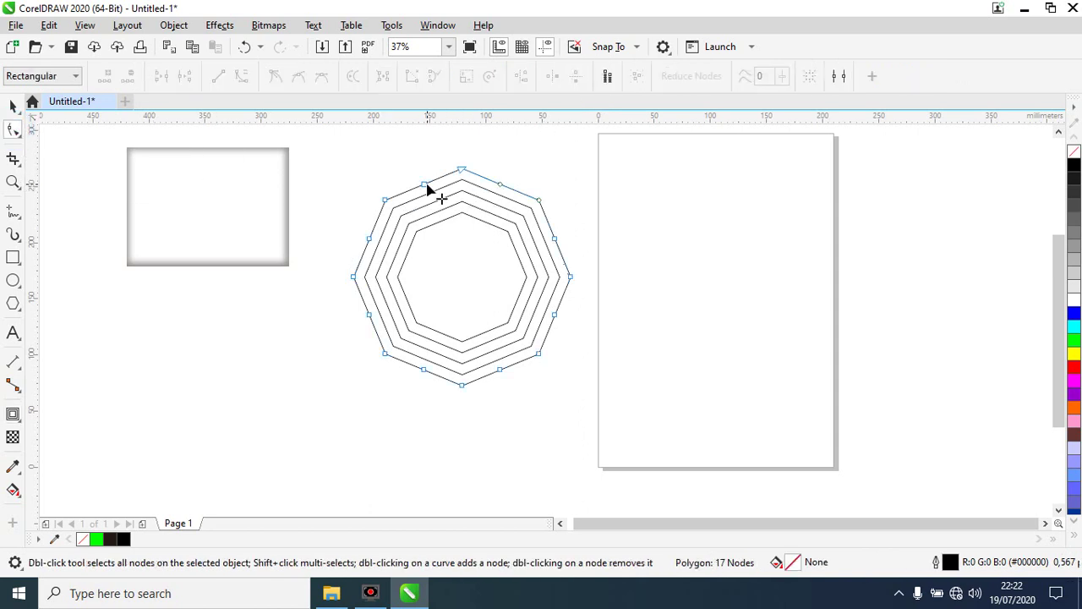
{"action": "left_click_drag", "start_coordinate": [428, 187], "coordinate": [416, 168]}
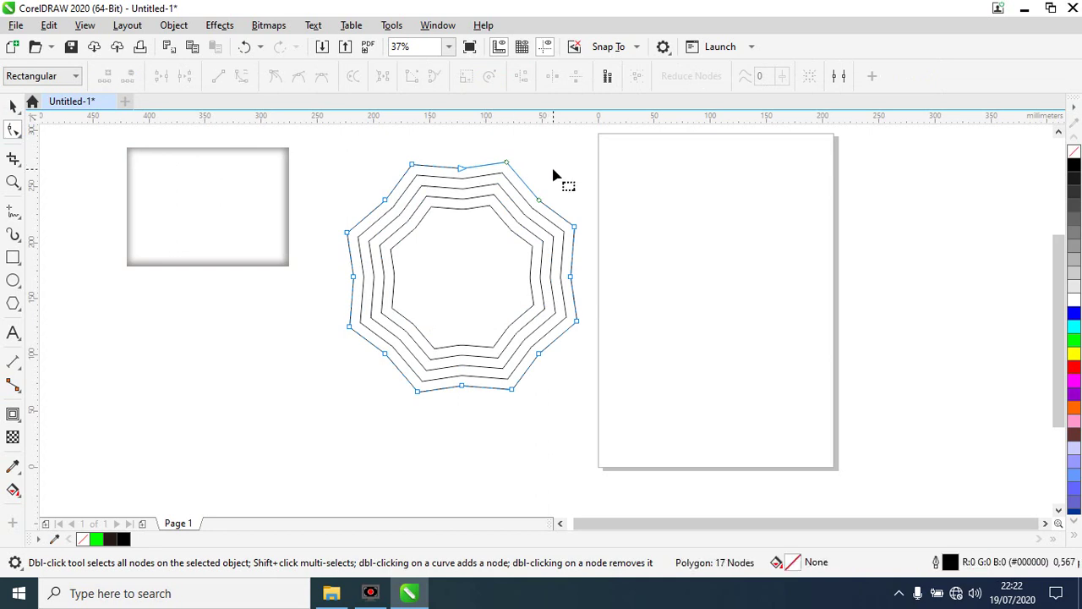
{"action": "key", "text": "ctrl+z"}
{"action": "left_click", "coordinate": [484, 194]}
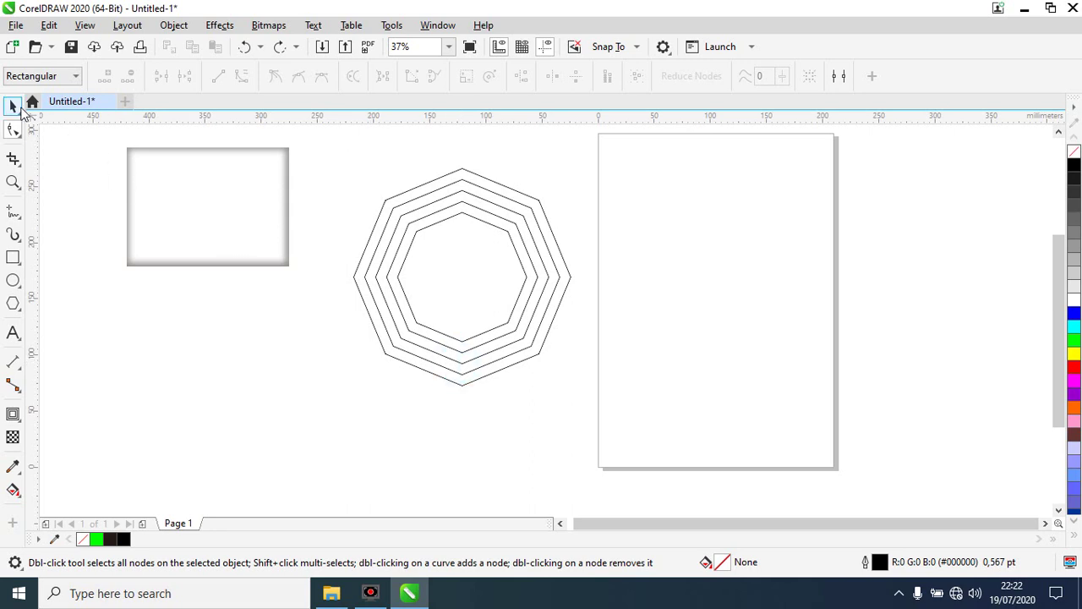
{"action": "left_click", "coordinate": [13, 107]}
- Select the contoured octagon and widen its contour offset to 10,54 mm
{"action": "left_click", "coordinate": [461, 212]}
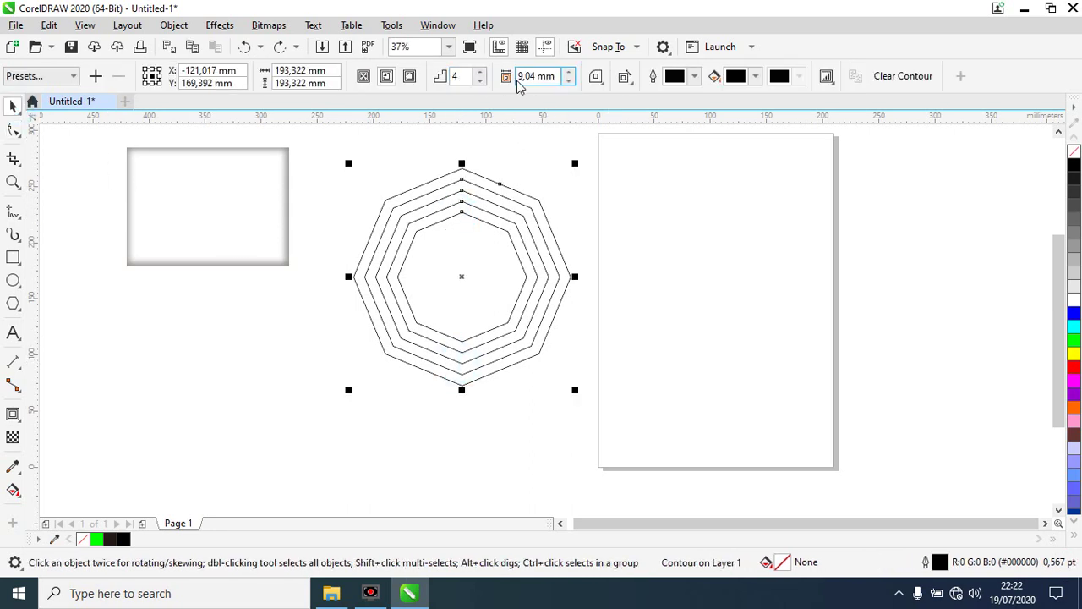
{"action": "left_click", "coordinate": [569, 73]}
{"action": "left_click", "coordinate": [569, 73]}
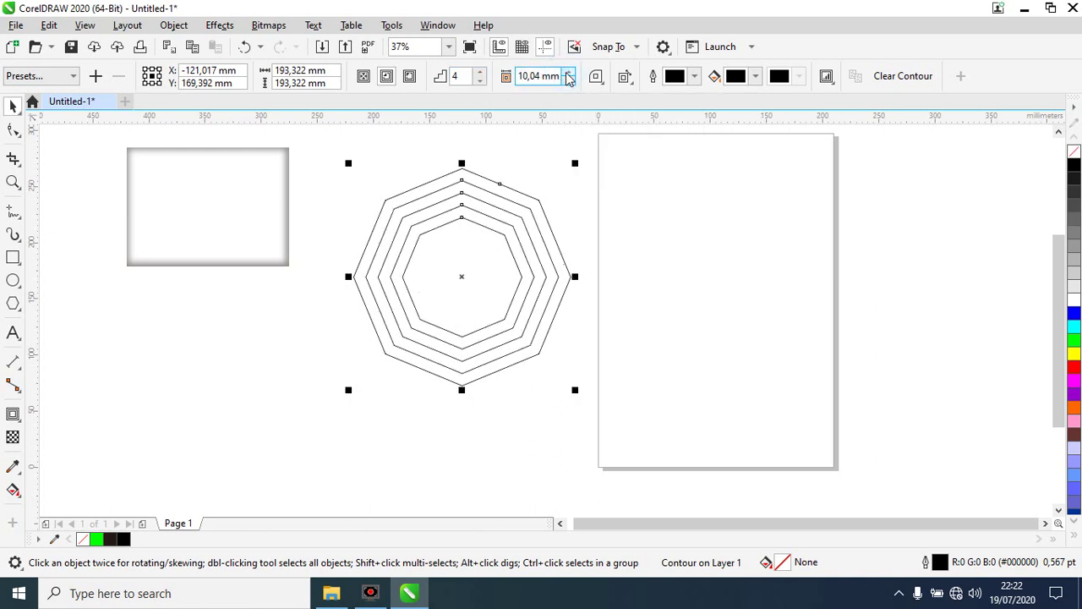
{"action": "left_click", "coordinate": [569, 72]}
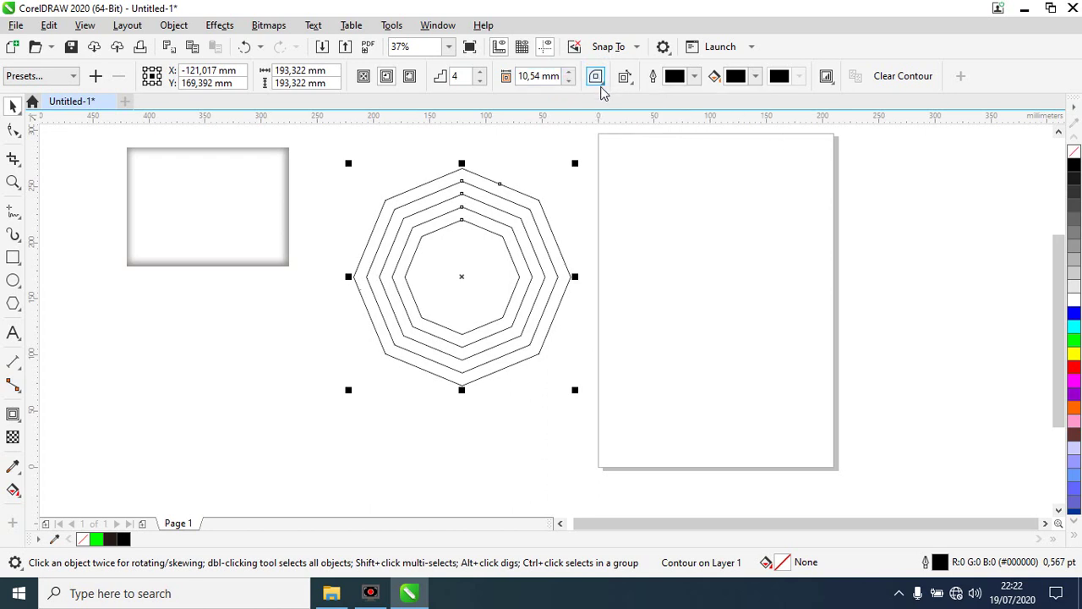
- Give the contours Mitered corners and a Clockwise contour colour progression
{"action": "left_click", "coordinate": [596, 78]}
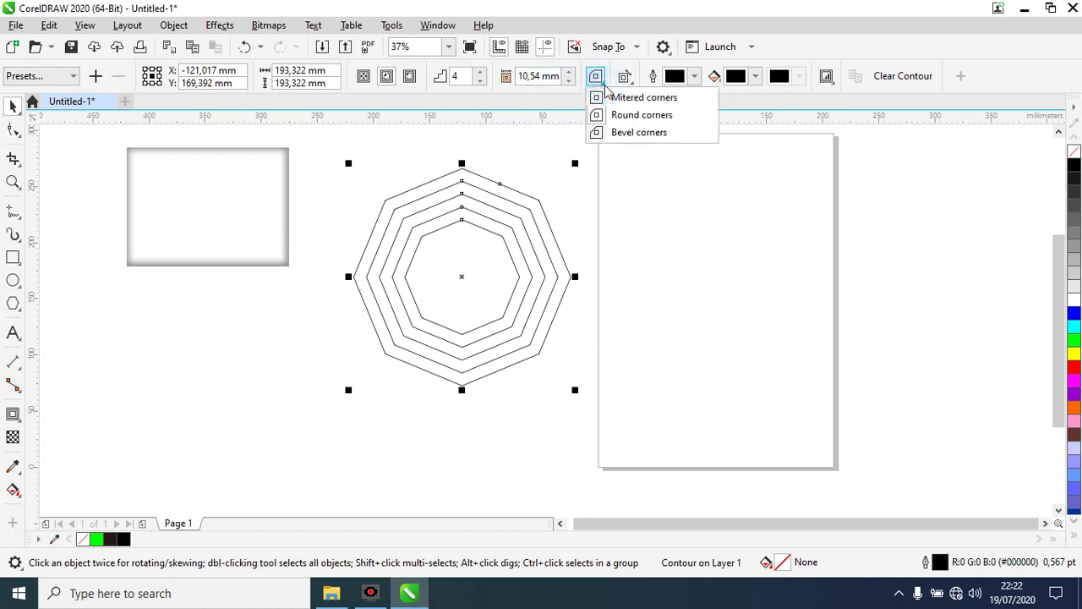
{"action": "left_click", "coordinate": [640, 135]}
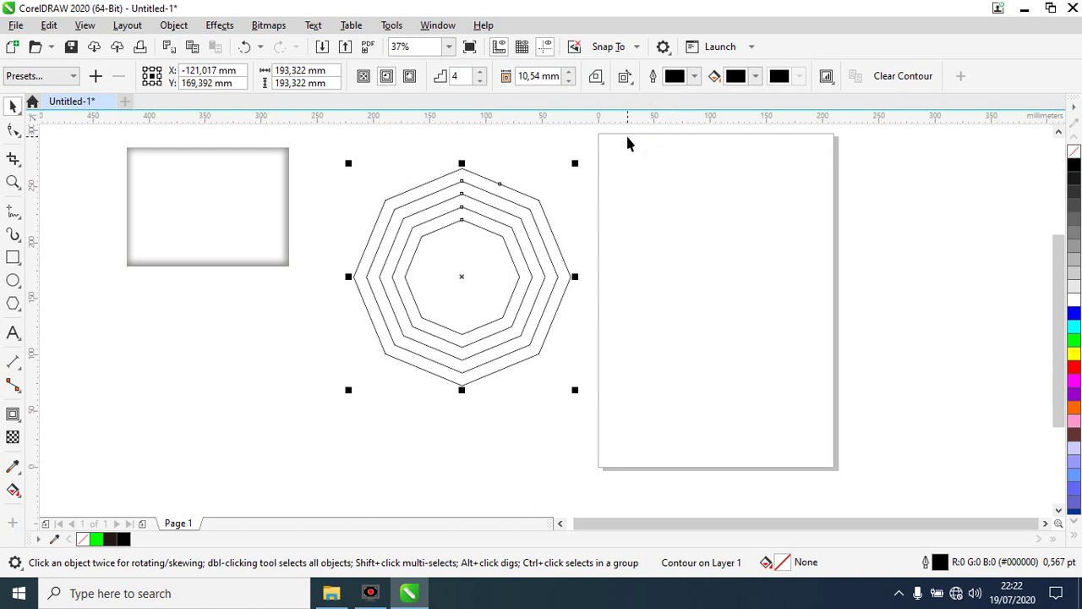
{"action": "left_click", "coordinate": [596, 78]}
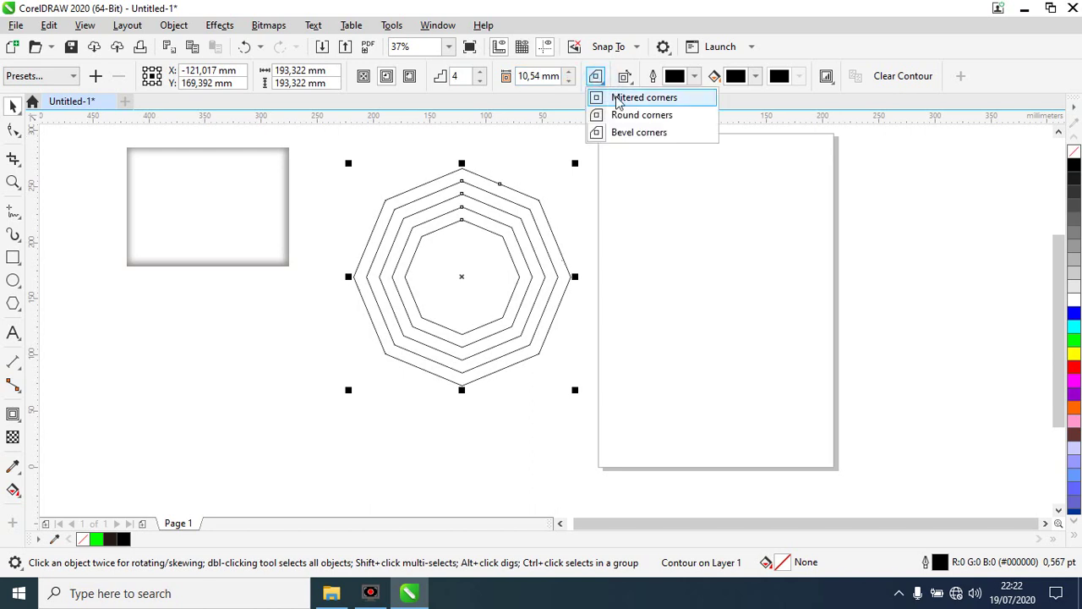
{"action": "left_click", "coordinate": [617, 98]}
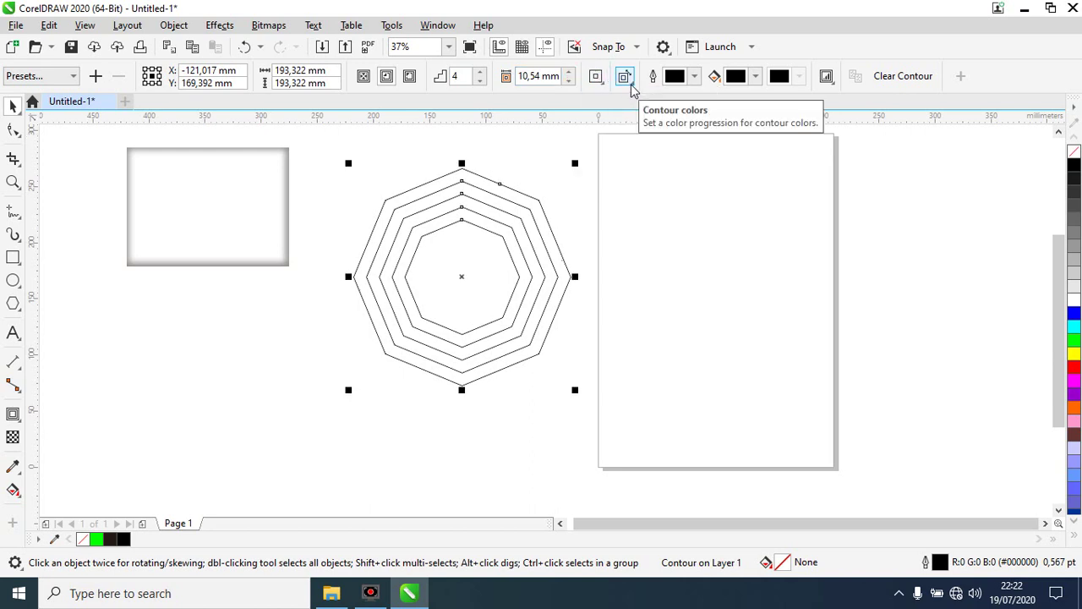
{"action": "left_click", "coordinate": [624, 78]}
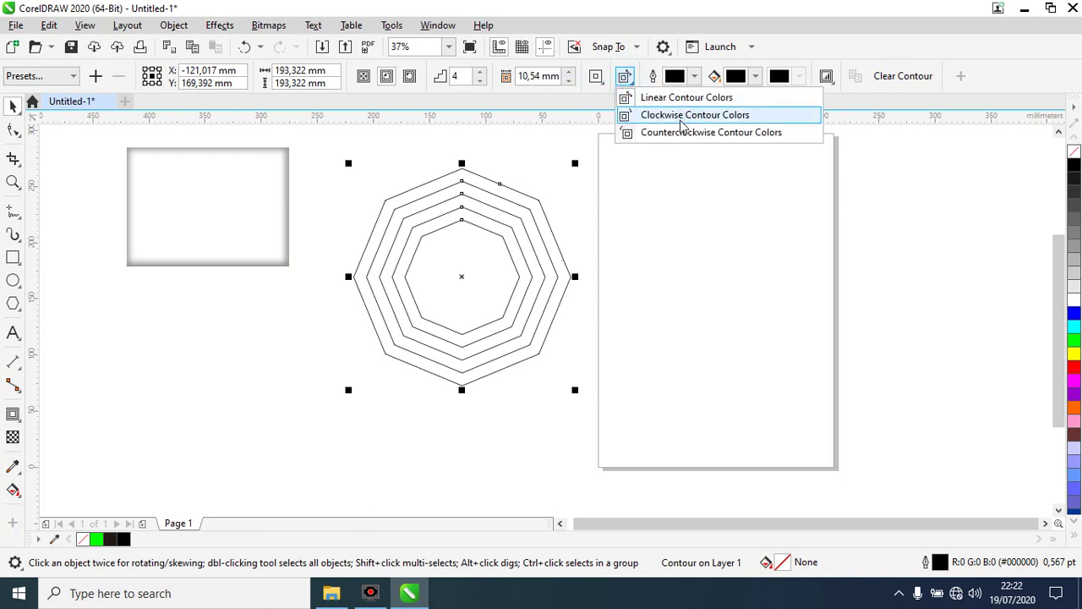
{"action": "left_click", "coordinate": [681, 123]}
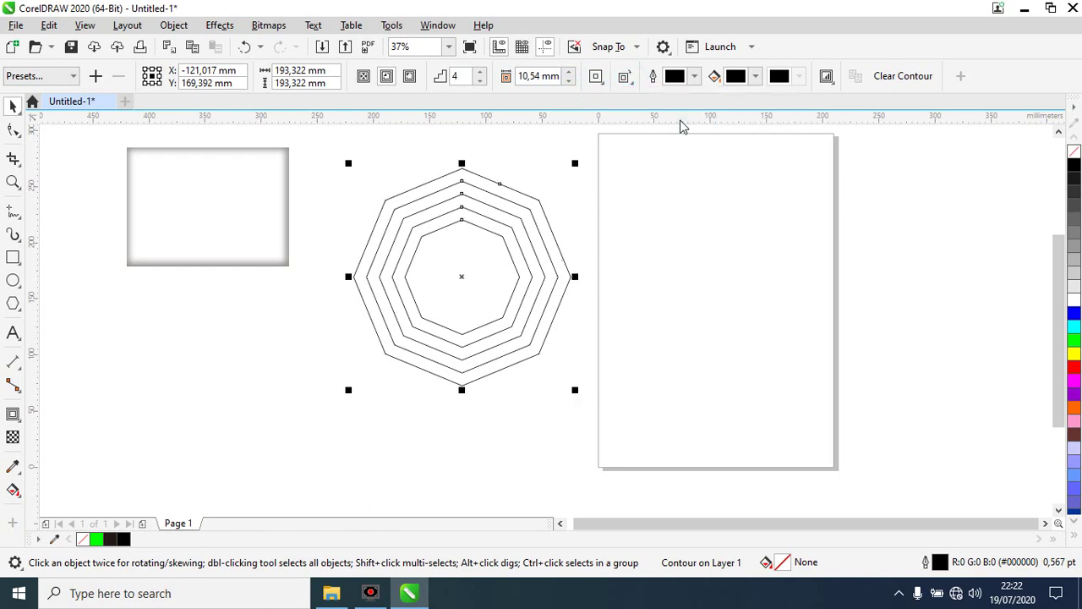
- Set the contour end outline colour to red and end fill to yellow (C18 Y91)
{"action": "left_click", "coordinate": [697, 76]}
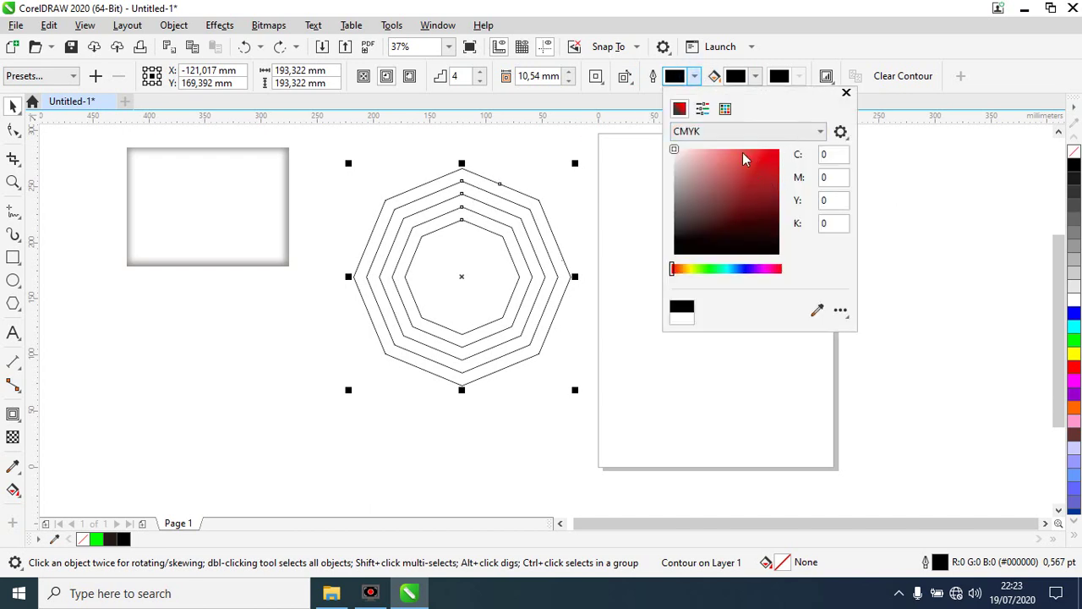
{"action": "left_click", "coordinate": [771, 158]}
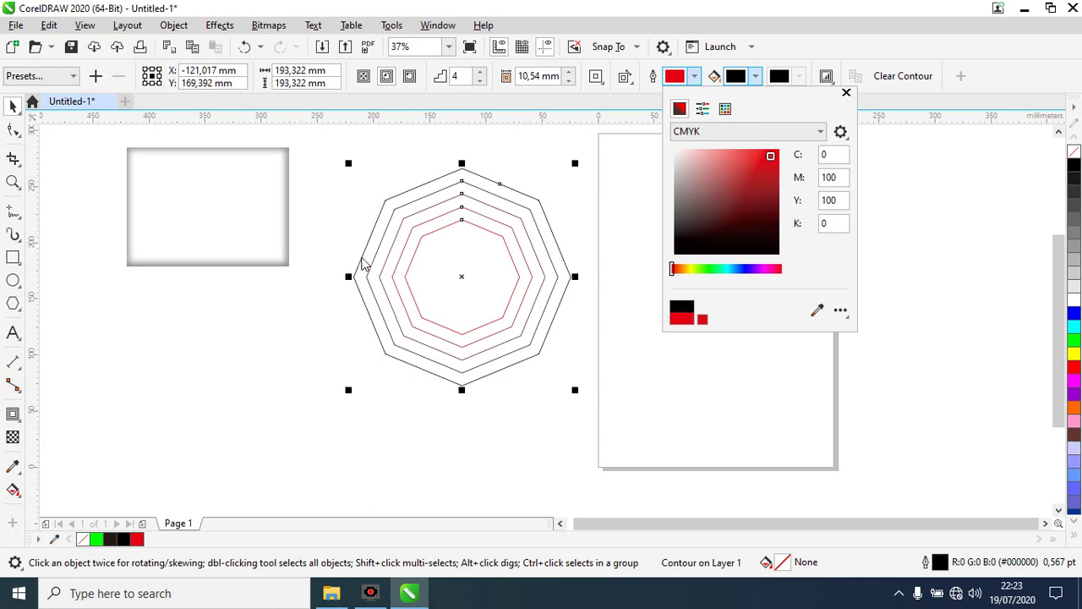
{"action": "left_click", "coordinate": [846, 93]}
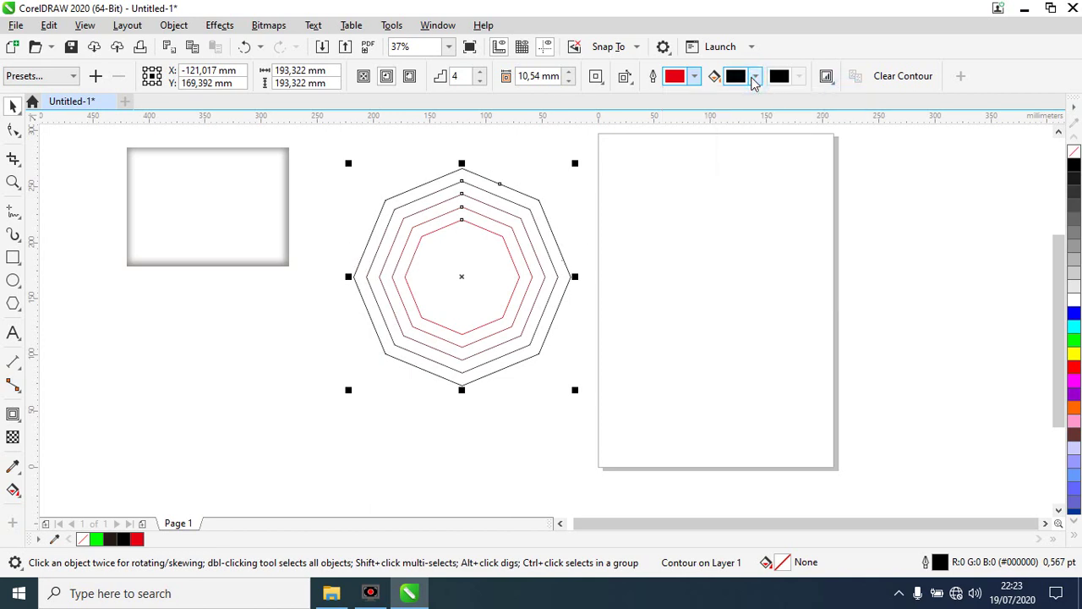
{"action": "left_click", "coordinate": [755, 77]}
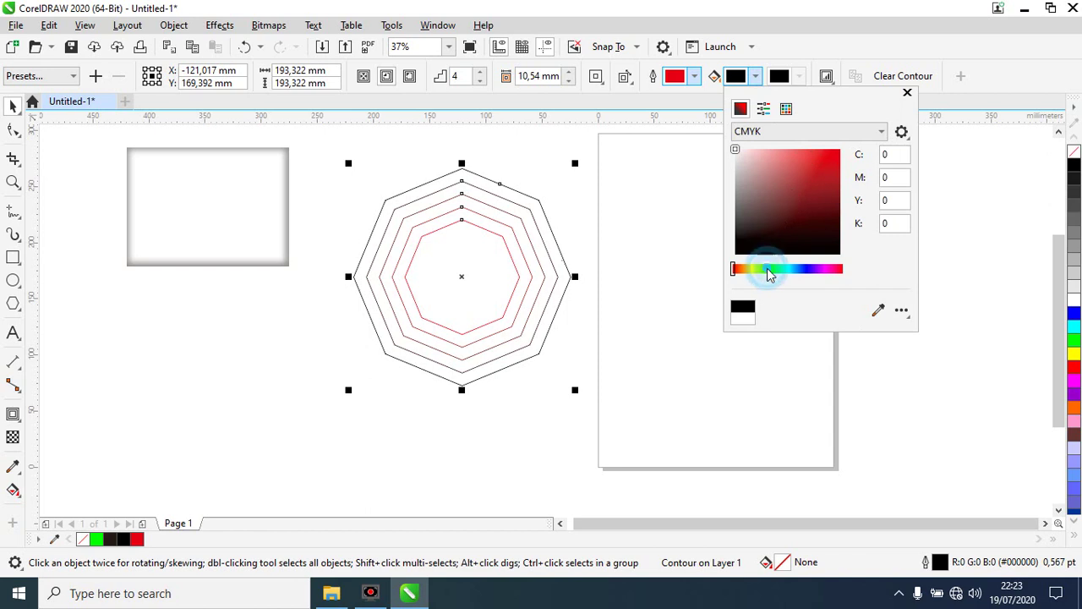
{"action": "left_click_drag", "start_coordinate": [766, 268], "coordinate": [750, 268]}
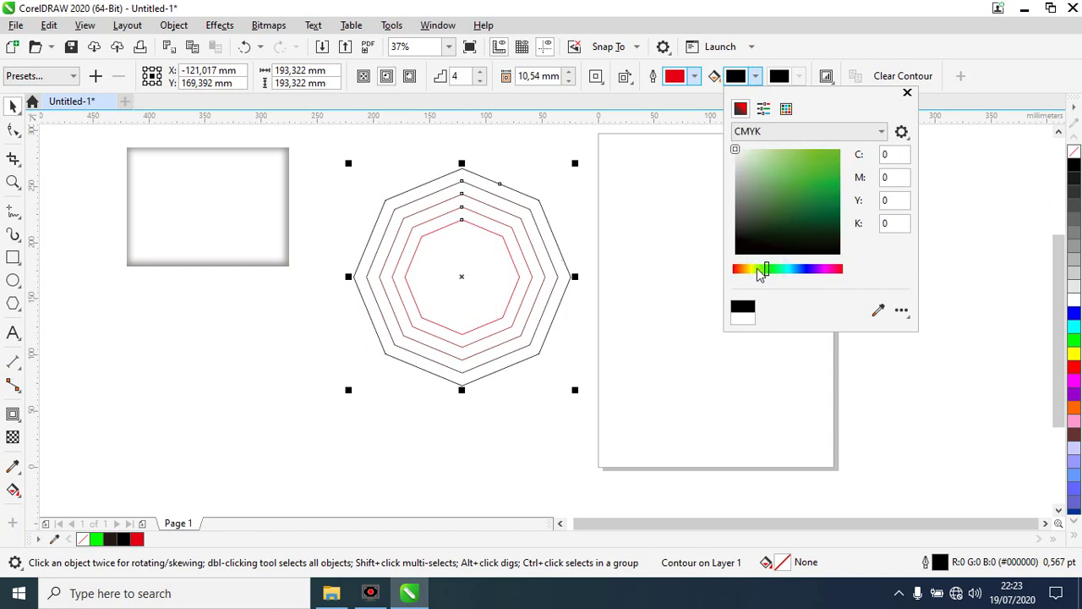
{"action": "left_click", "coordinate": [822, 160]}
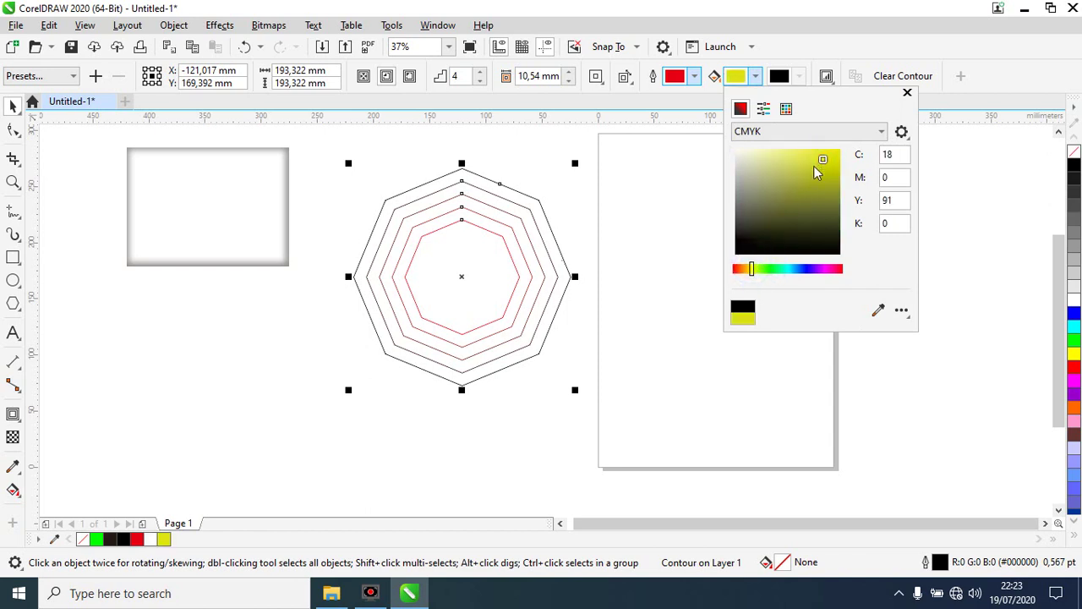
{"action": "left_click", "coordinate": [907, 93]}
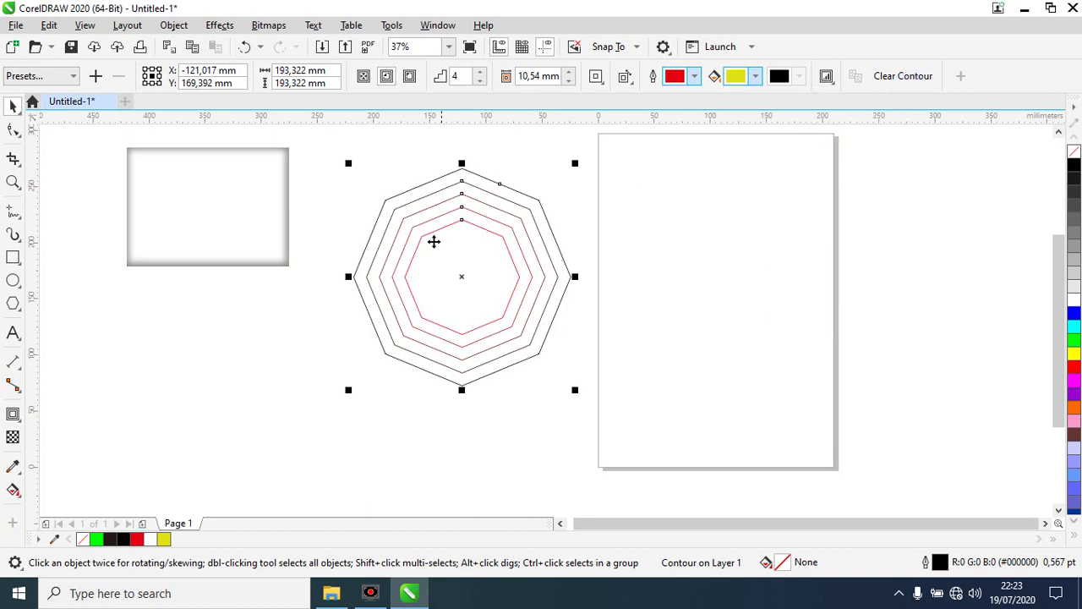
- Reselect the octagon and fill it cyan so its rings blend cyan to yellow
{"action": "left_click", "coordinate": [953, 245]}
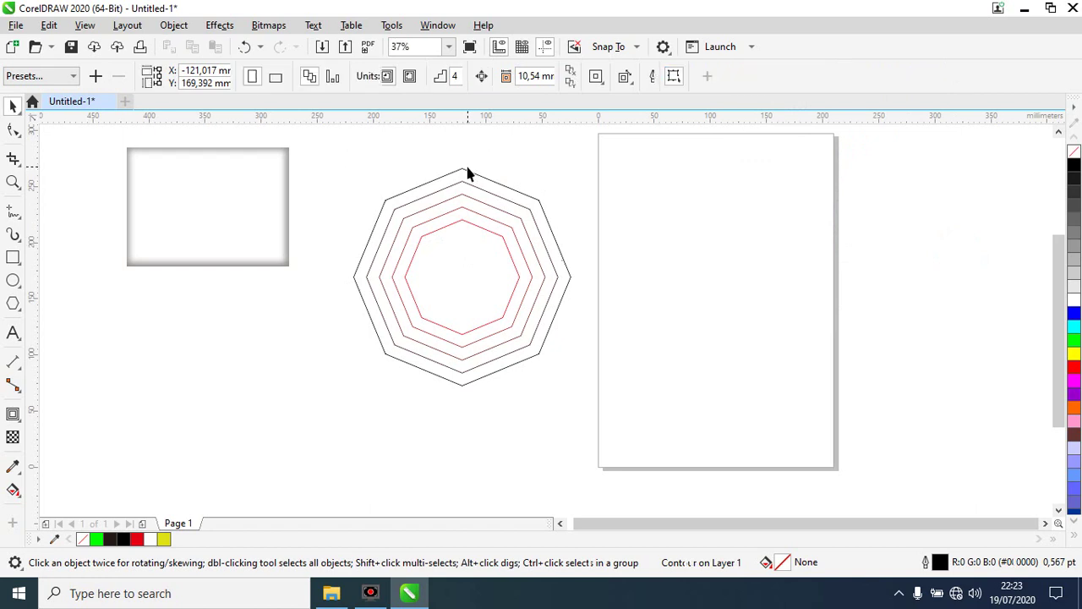
{"action": "left_click", "coordinate": [469, 175]}
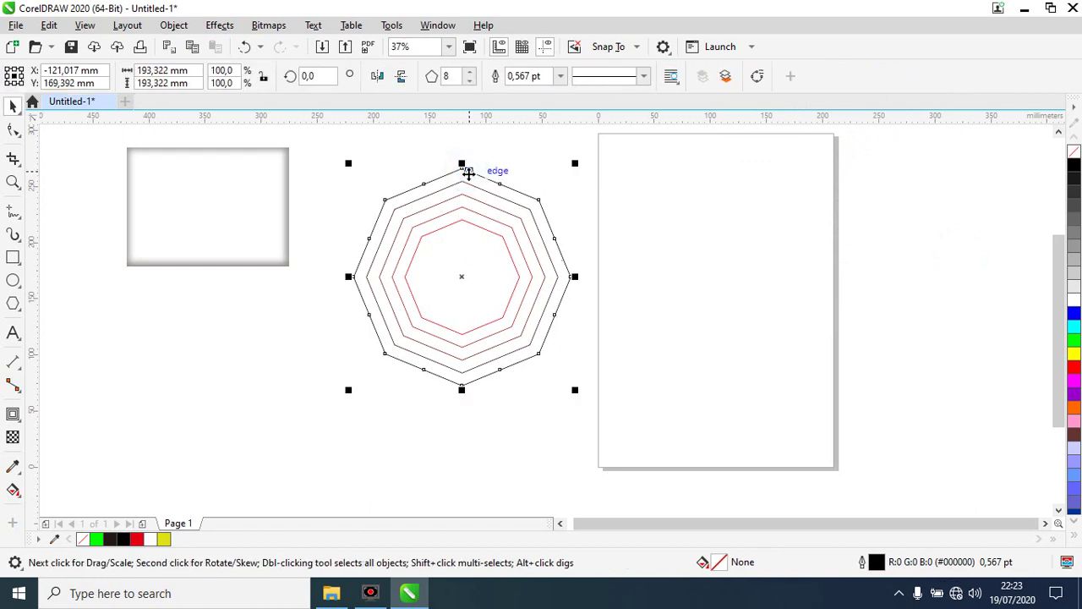
{"action": "left_click", "coordinate": [1073, 326]}
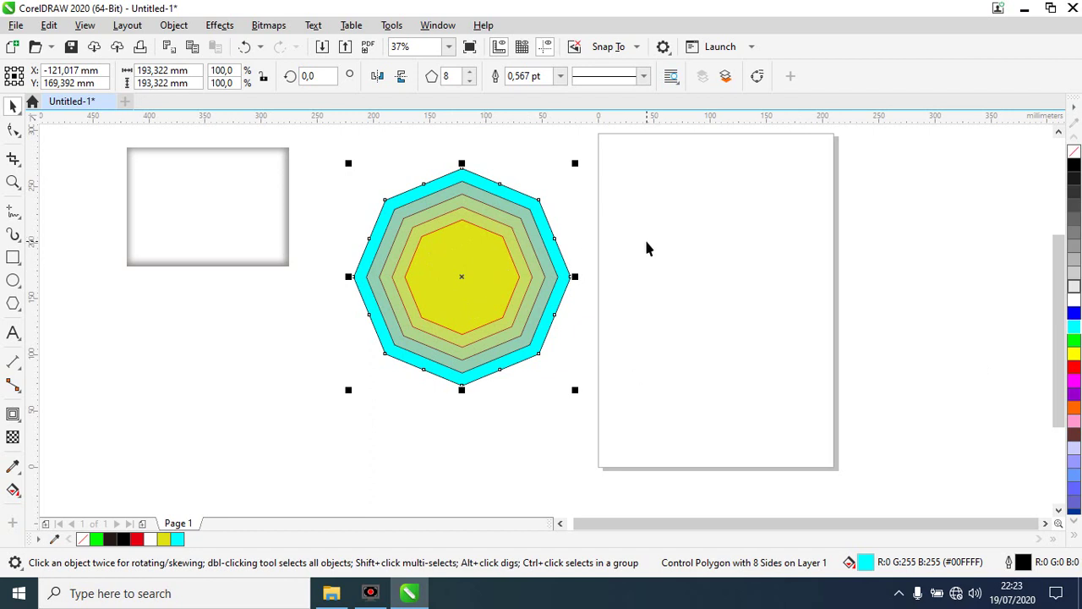
{"action": "left_click", "coordinate": [13, 413]}
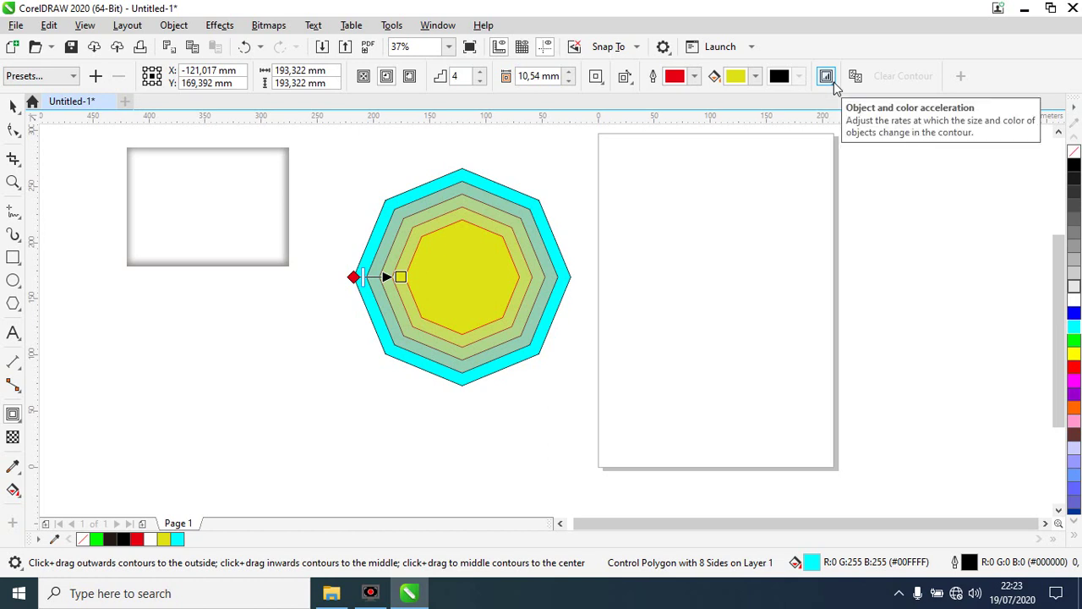
{"action": "left_click", "coordinate": [833, 83]}
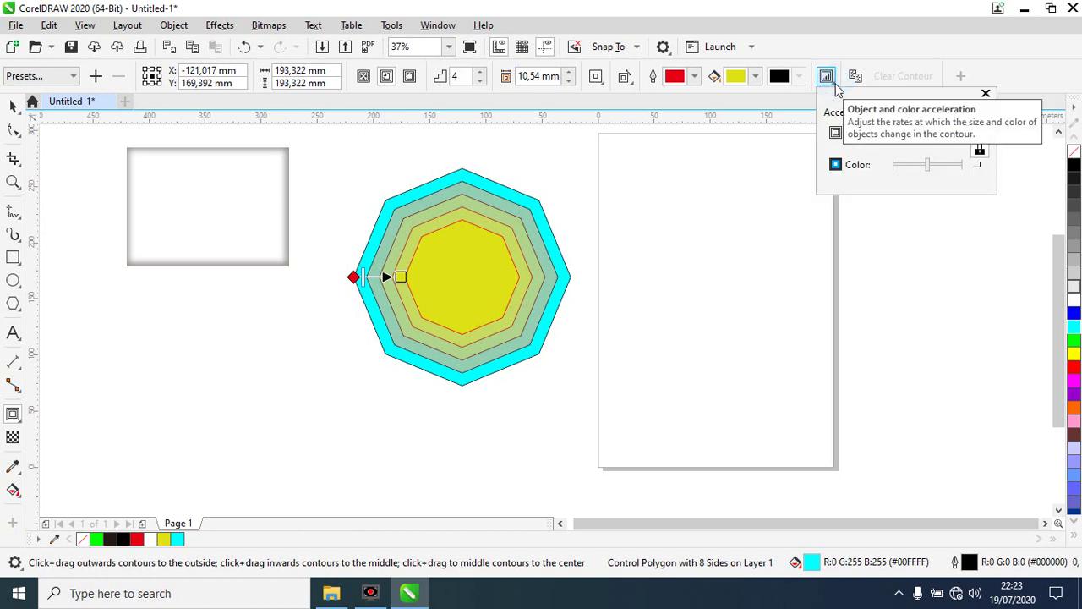
{"action": "left_click", "coordinate": [980, 152]}
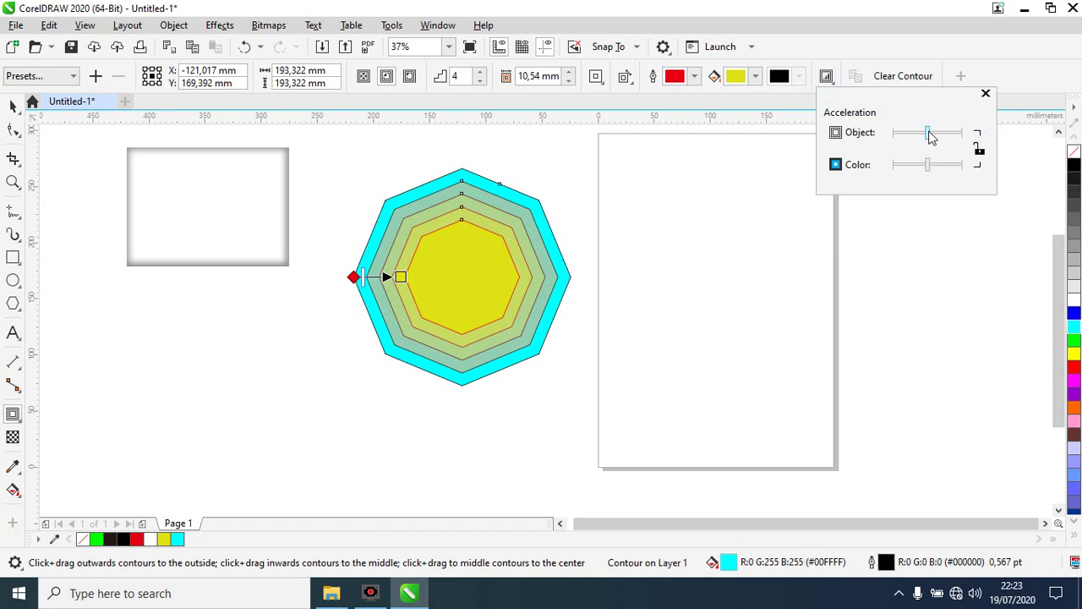
{"action": "left_click_drag", "start_coordinate": [929, 134], "coordinate": [954, 134]}
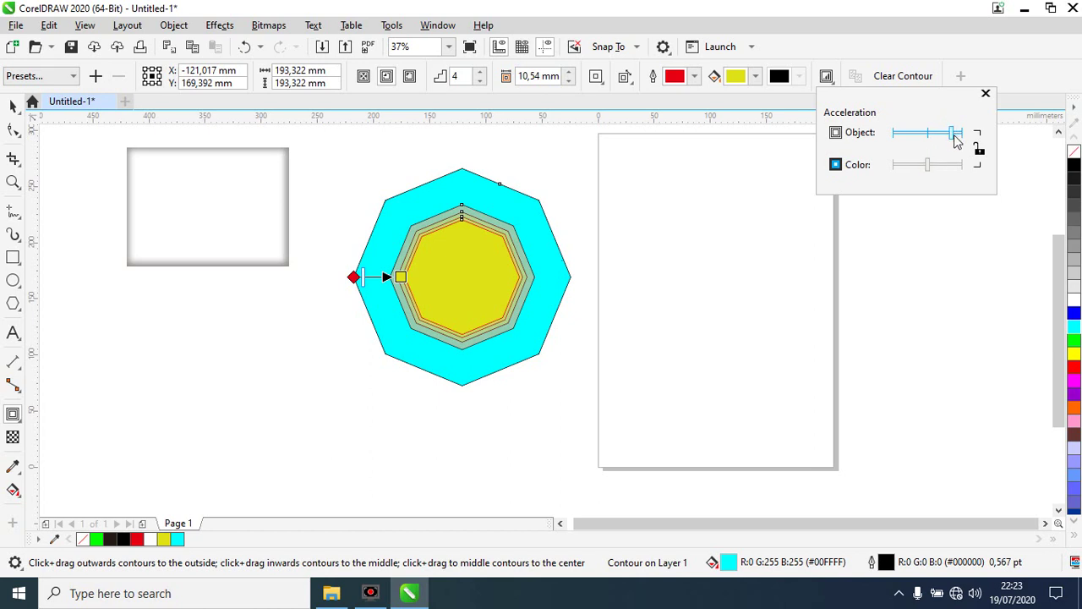
{"action": "left_click_drag", "start_coordinate": [953, 133], "coordinate": [928, 133]}
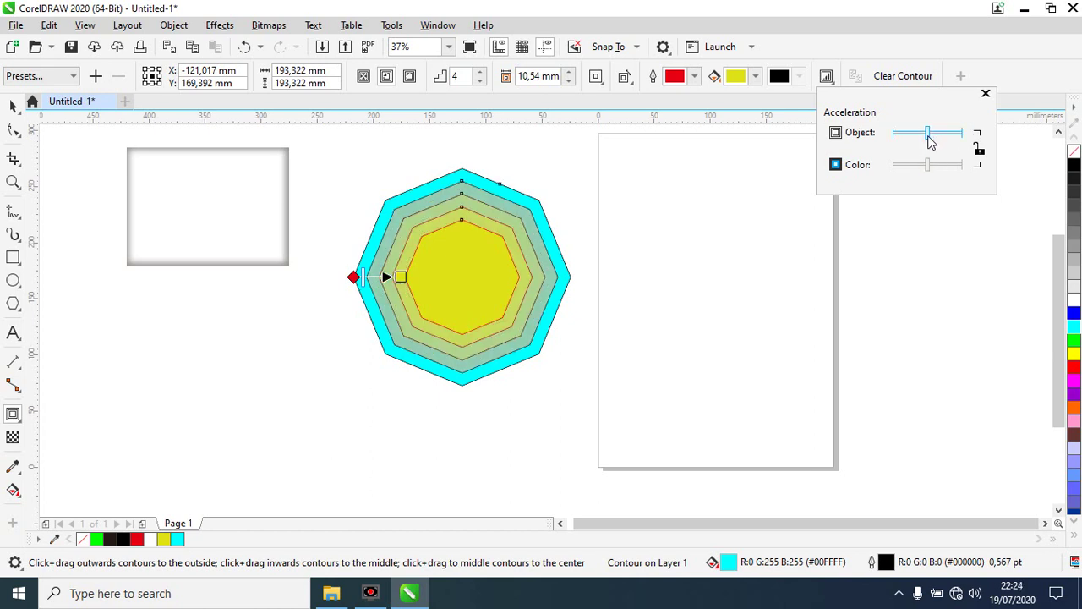
{"action": "mouse_move", "coordinate": [927, 165]}
{"action": "left_mouse_down"}
{"action": "mouse_move", "coordinate": [941, 165]}
{"action": "mouse_move", "coordinate": [914, 165]}
{"action": "mouse_move", "coordinate": [940, 165]}
{"action": "left_mouse_up"}
{"action": "left_click_drag", "start_coordinate": [939, 165], "coordinate": [930, 133]}
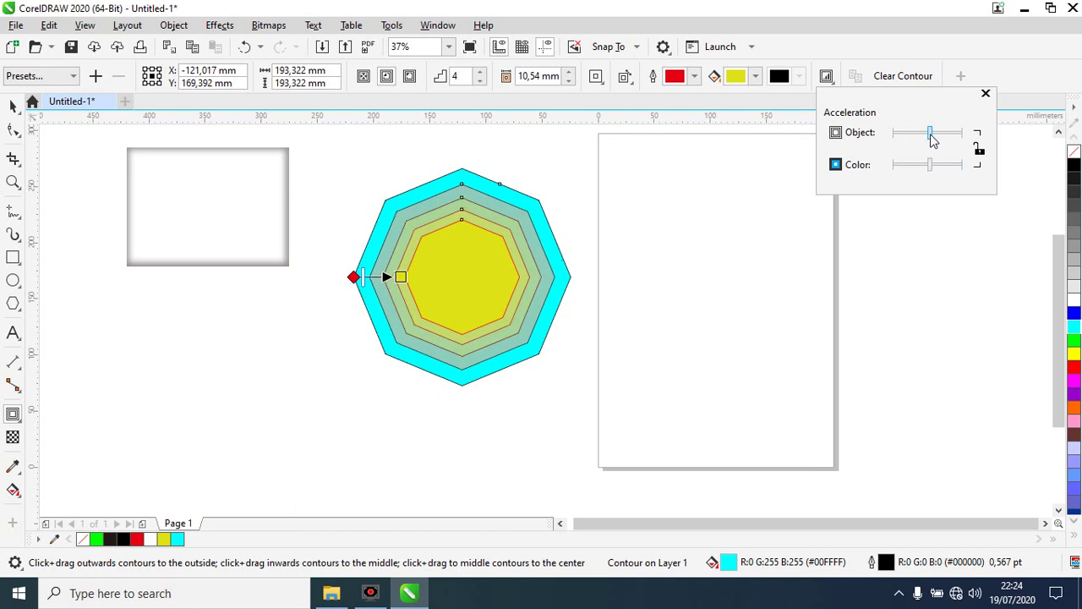
{"action": "left_click", "coordinate": [985, 94]}
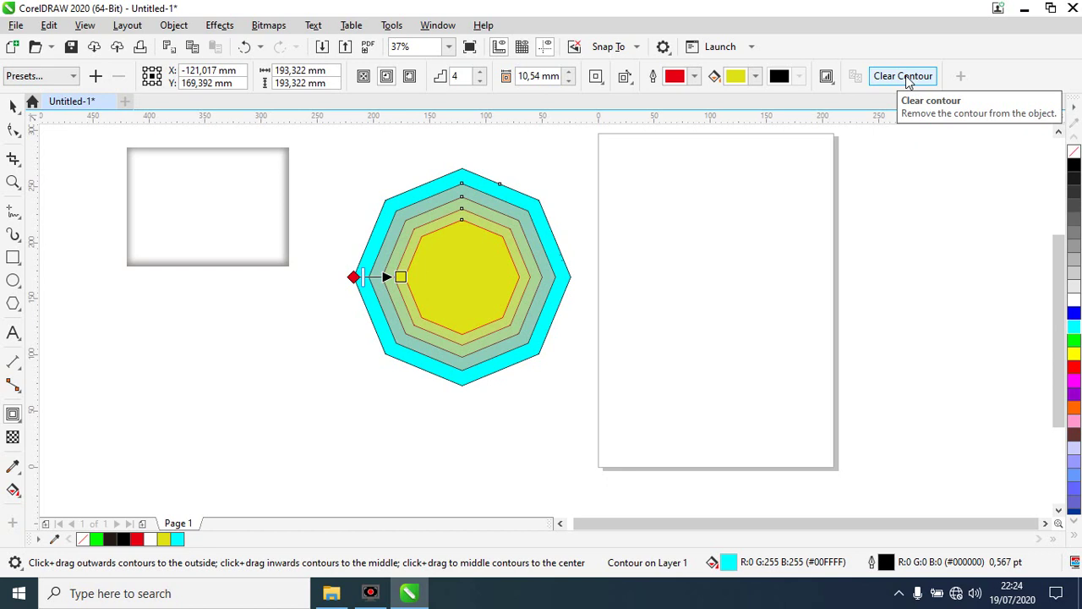
- Clear the octagon's contour, try Flow Inward and Flow Outward presets, then undo back to plain
{"action": "left_click", "coordinate": [906, 76]}
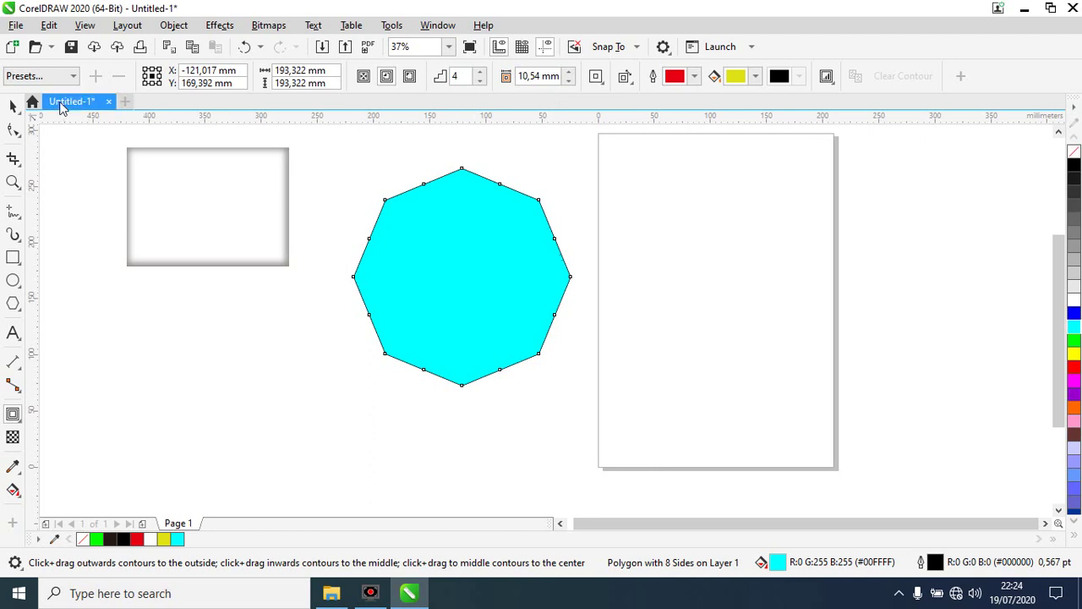
{"action": "left_click", "coordinate": [71, 76]}
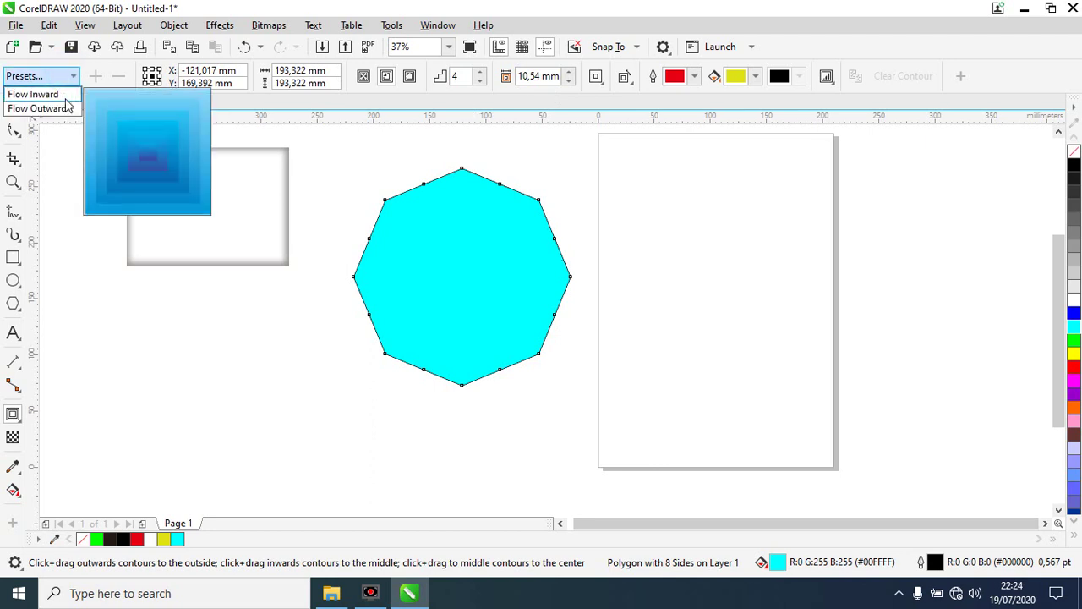
{"action": "left_click", "coordinate": [51, 93]}
{"action": "left_click", "coordinate": [75, 76]}
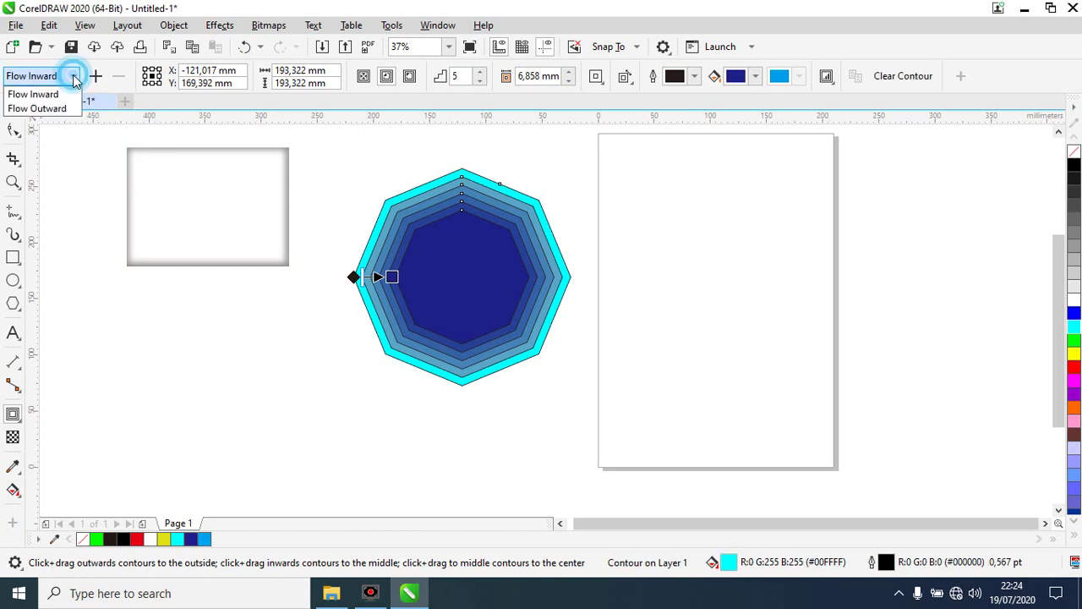
{"action": "mouse_move", "coordinate": [37, 108]}
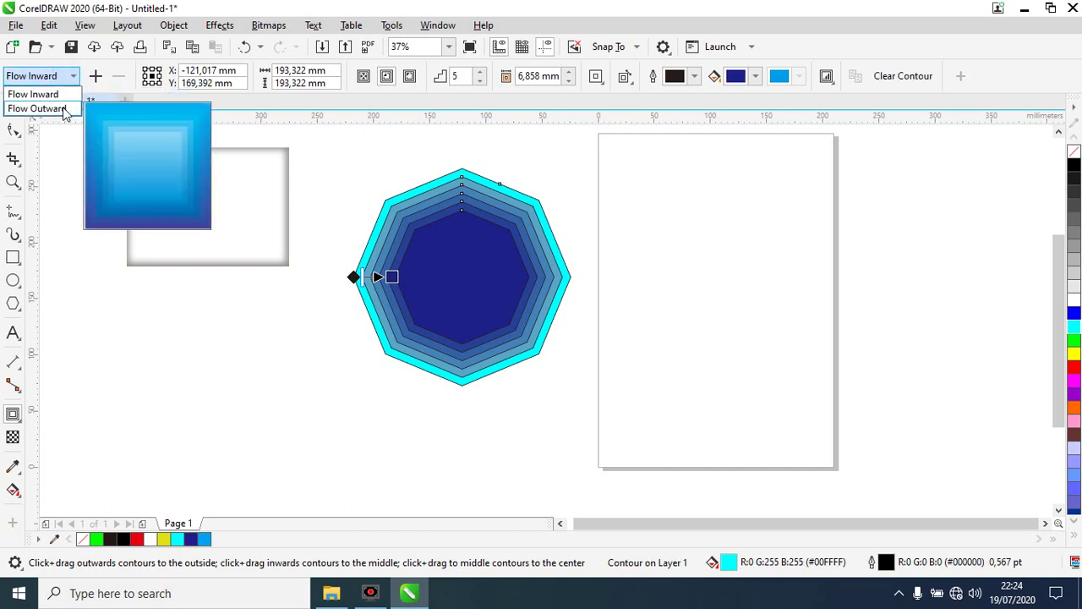
{"action": "left_click", "coordinate": [65, 110]}
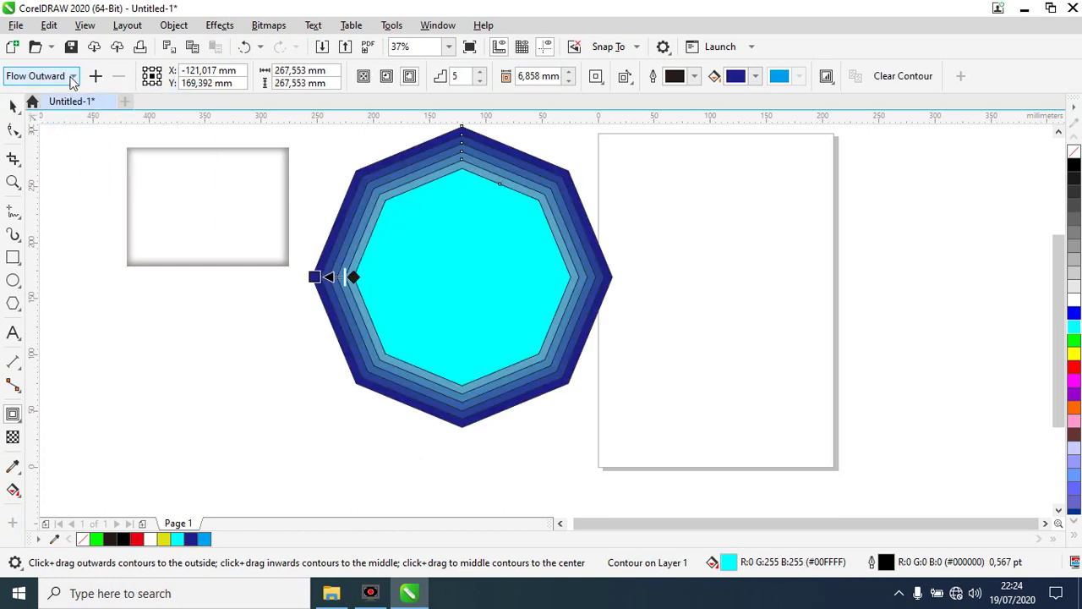
{"action": "left_click", "coordinate": [73, 76]}
{"action": "left_click", "coordinate": [46, 95]}
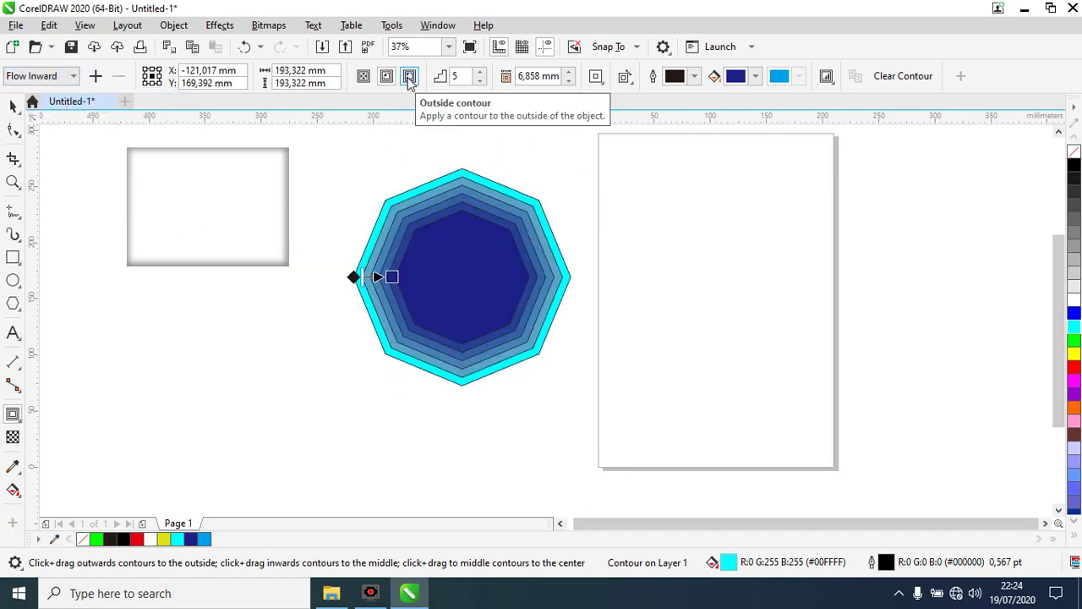
{"action": "key", "text": "ctrl+z"}
{"action": "key", "text": "ctrl+z"}
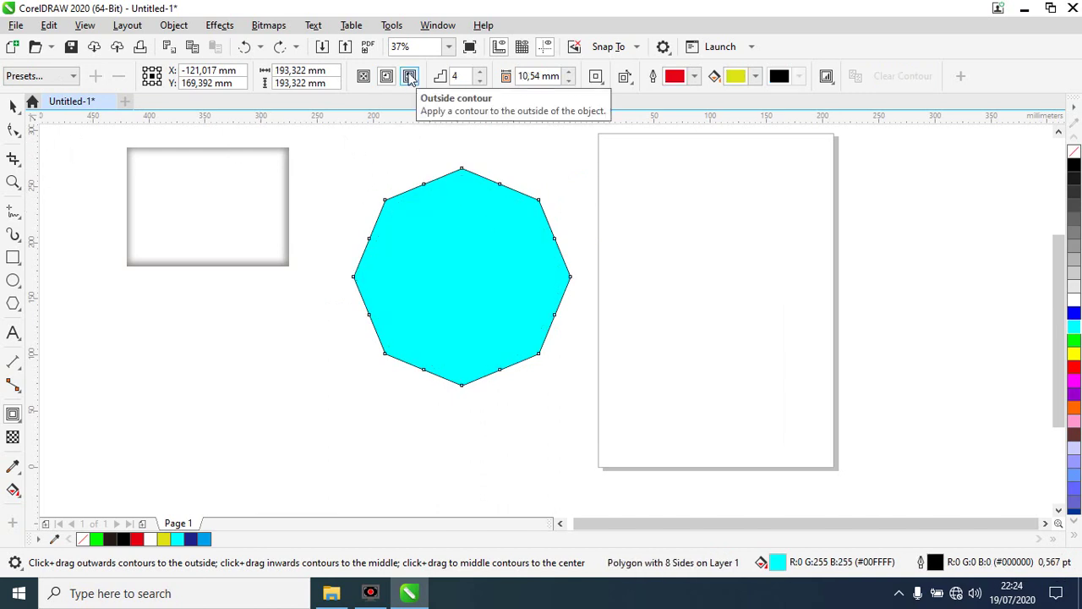
- Give the octagon a To Center contour, shading inward from cyan to yellow
{"action": "left_click", "coordinate": [409, 77]}
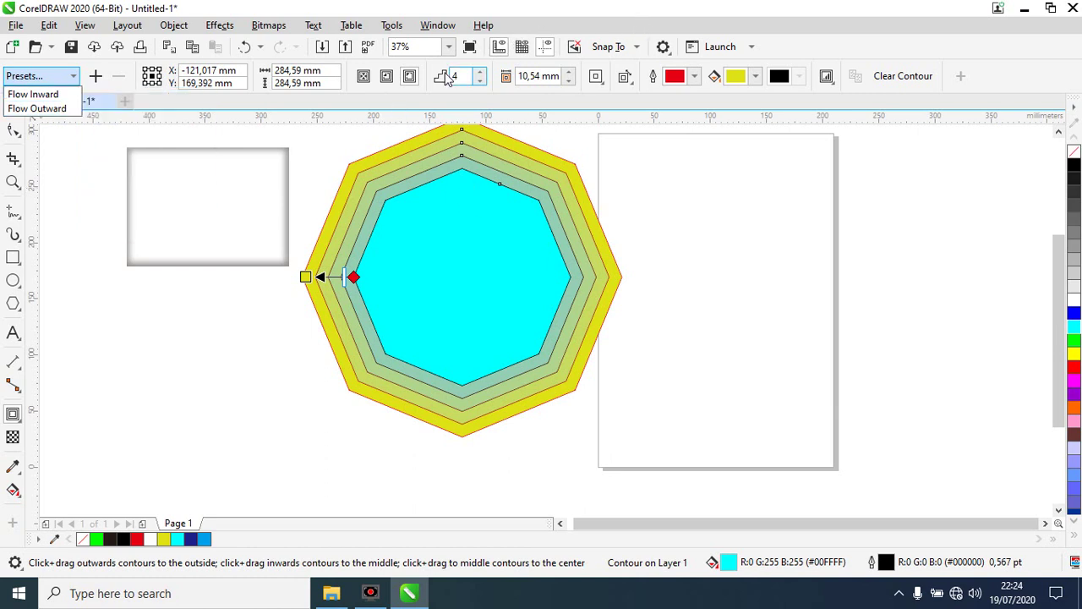
{"action": "left_click", "coordinate": [900, 77]}
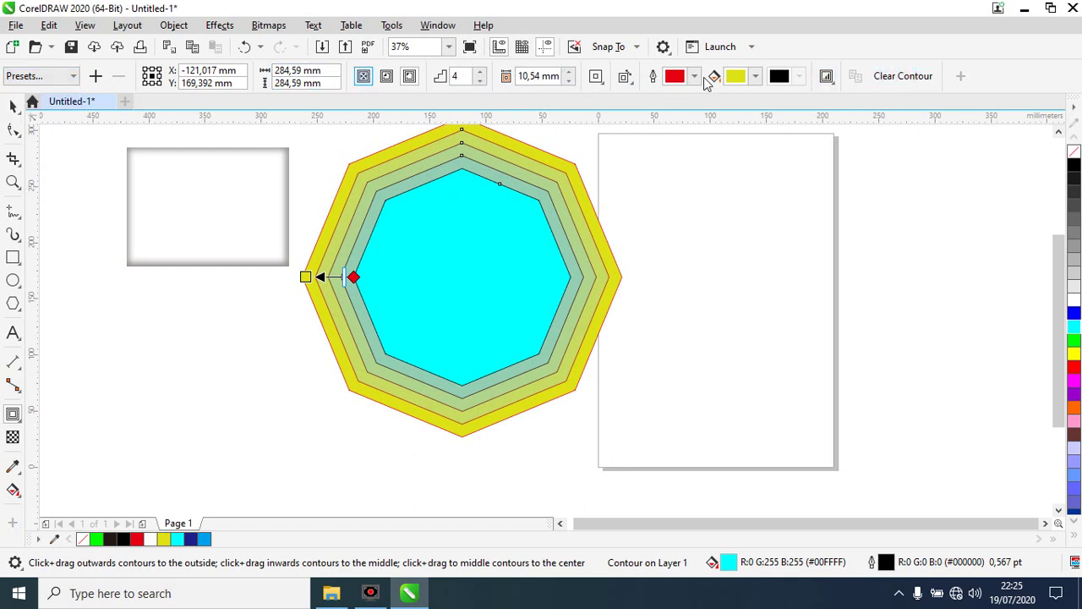
{"action": "left_click", "coordinate": [903, 76]}
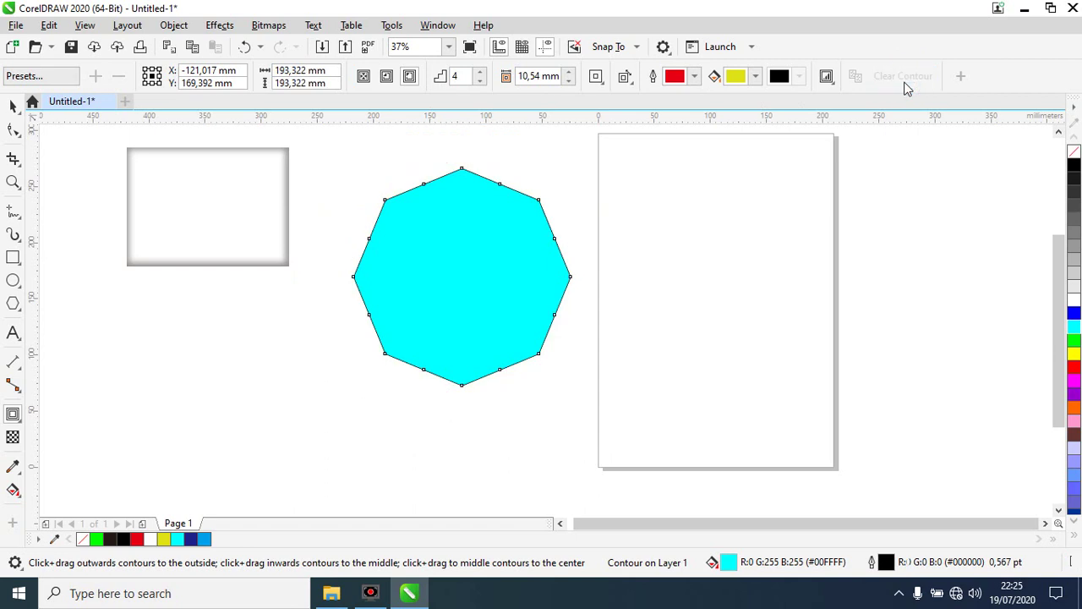
{"action": "left_click", "coordinate": [364, 78]}
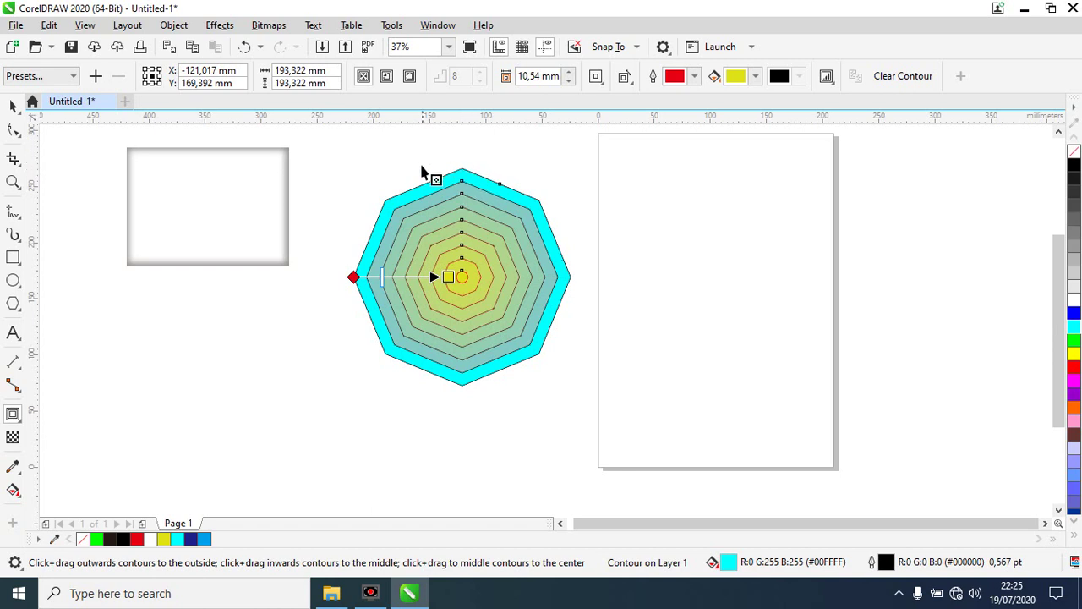
- Move the contoured octagon up and to the left
{"action": "left_click", "coordinate": [10, 106]}
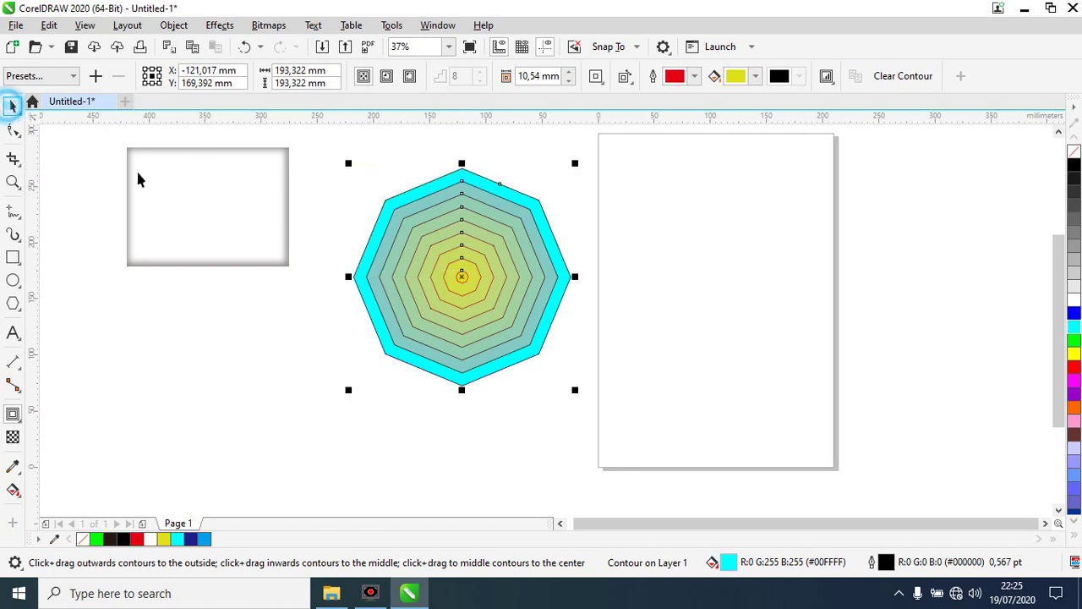
{"action": "left_click_drag", "start_coordinate": [448, 275], "coordinate": [401, 237]}
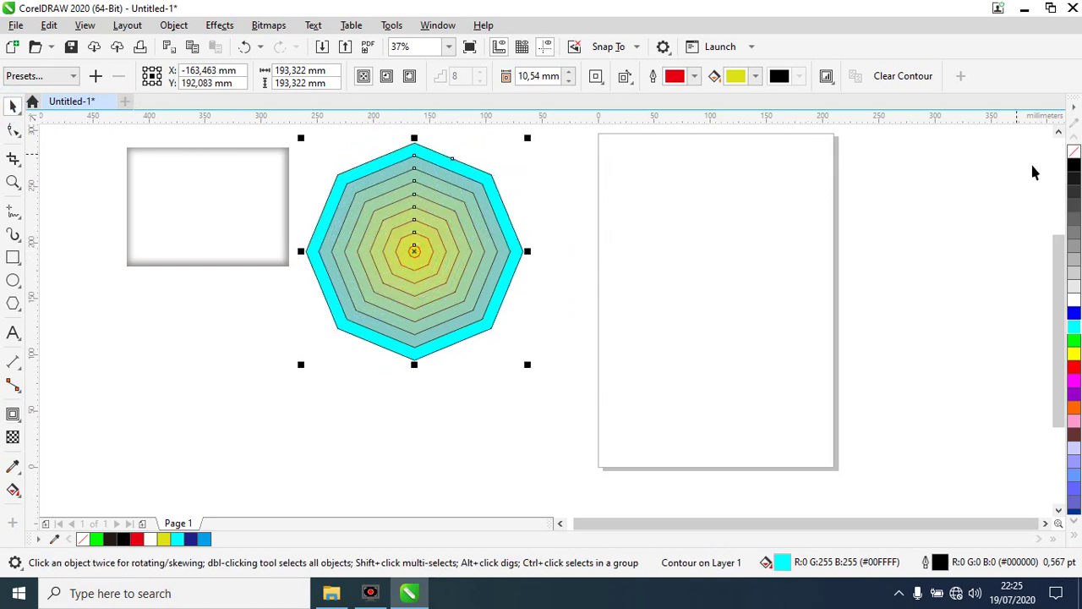
{"action": "left_click", "coordinate": [550, 209]}
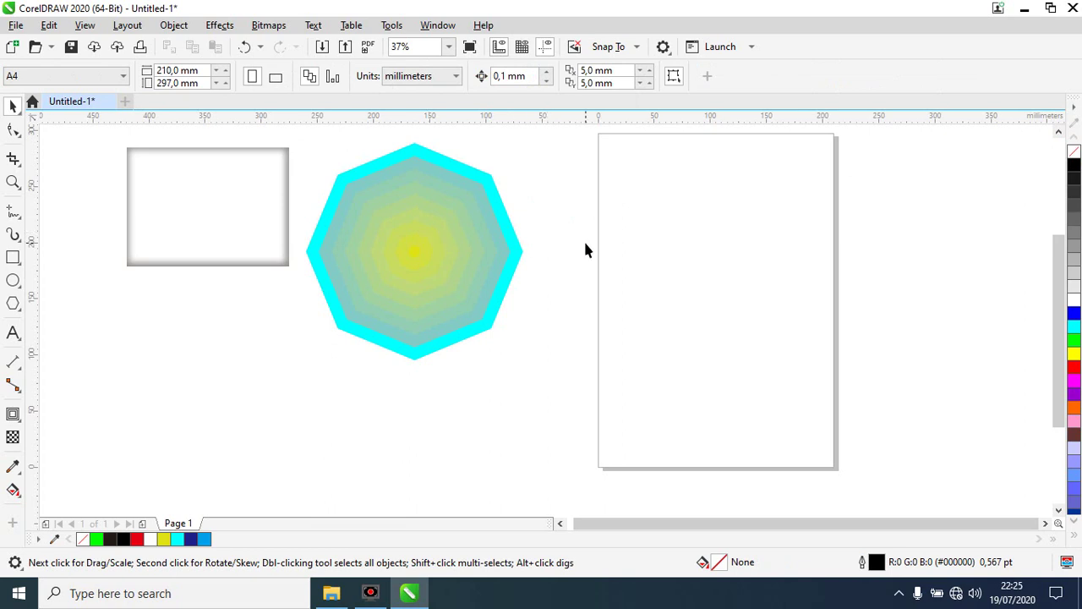
- Give the octagon's contour rings thin black outlines
{"action": "left_click", "coordinate": [418, 227]}
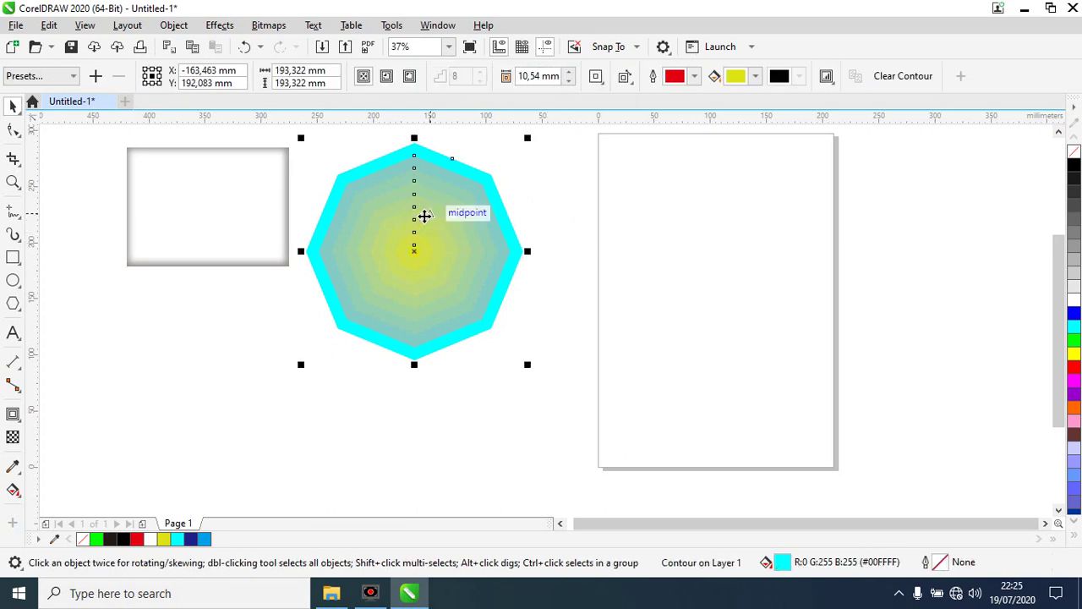
{"action": "right_click", "coordinate": [1075, 169]}
{"action": "left_click", "coordinate": [540, 304]}
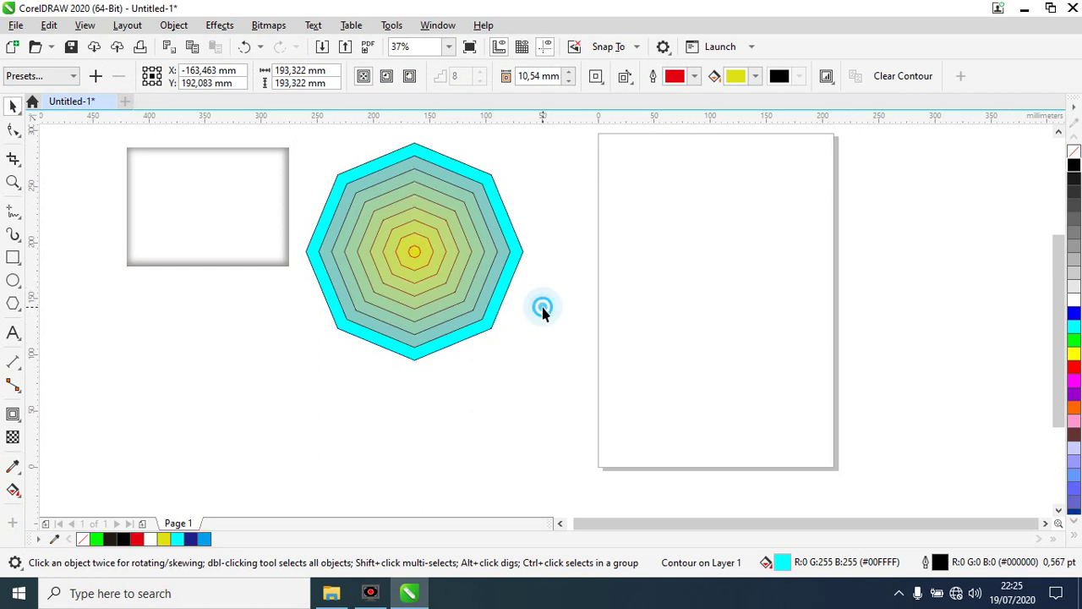
{"action": "left_click", "coordinate": [18, 421]}
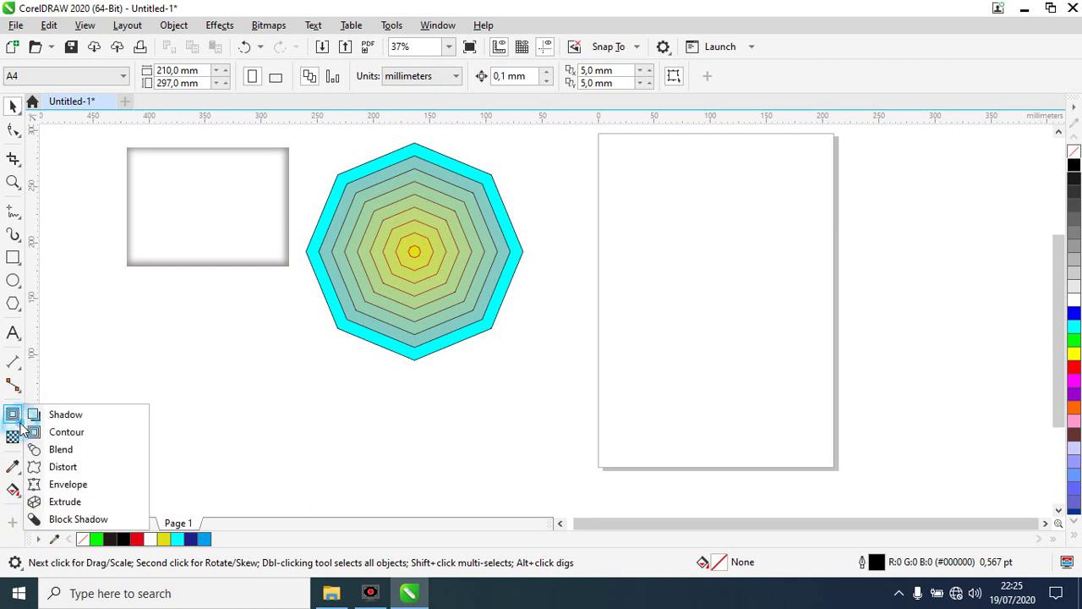
- Draw a large circle near the page's top left and a small circle near the right edge
{"action": "left_click", "coordinate": [61, 449]}
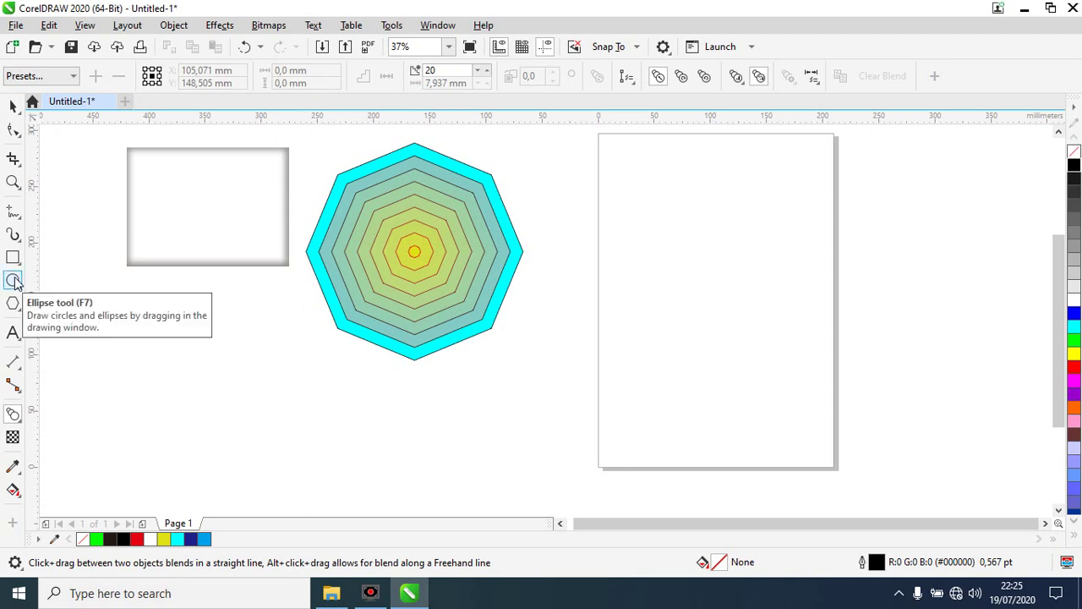
{"action": "key", "text": "F7"}
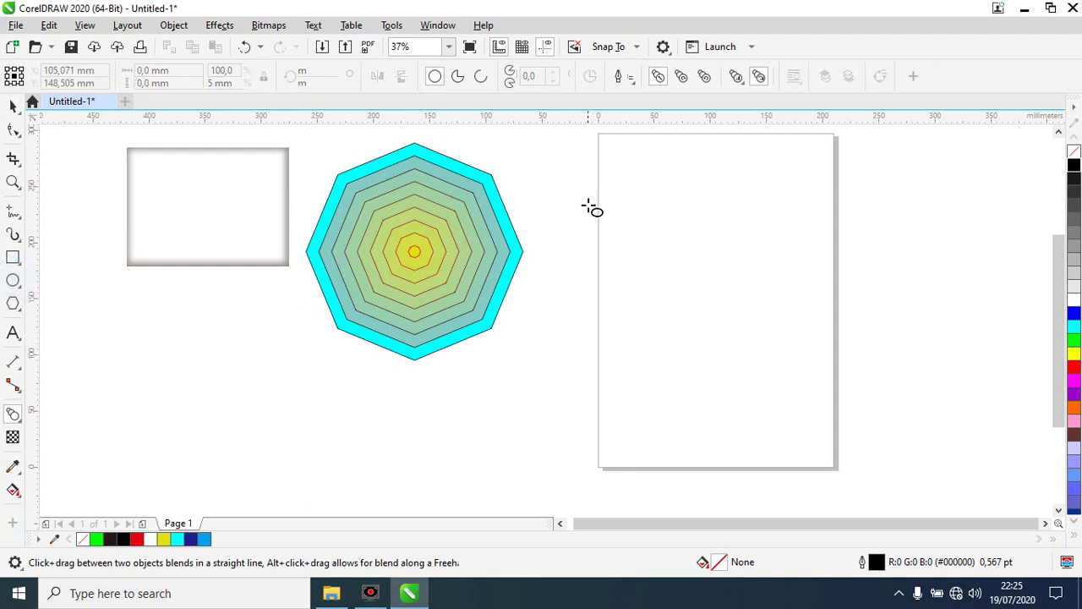
{"action": "left_click_drag", "start_coordinate": [615, 174], "coordinate": [738, 263]}
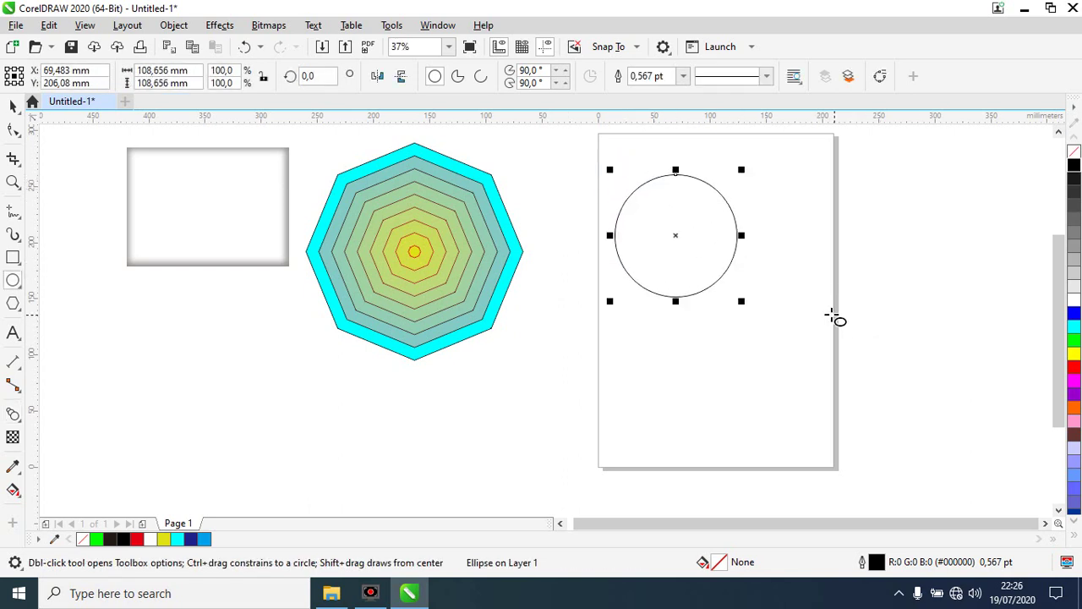
{"action": "left_click_drag", "start_coordinate": [813, 306], "coordinate": [837, 319]}
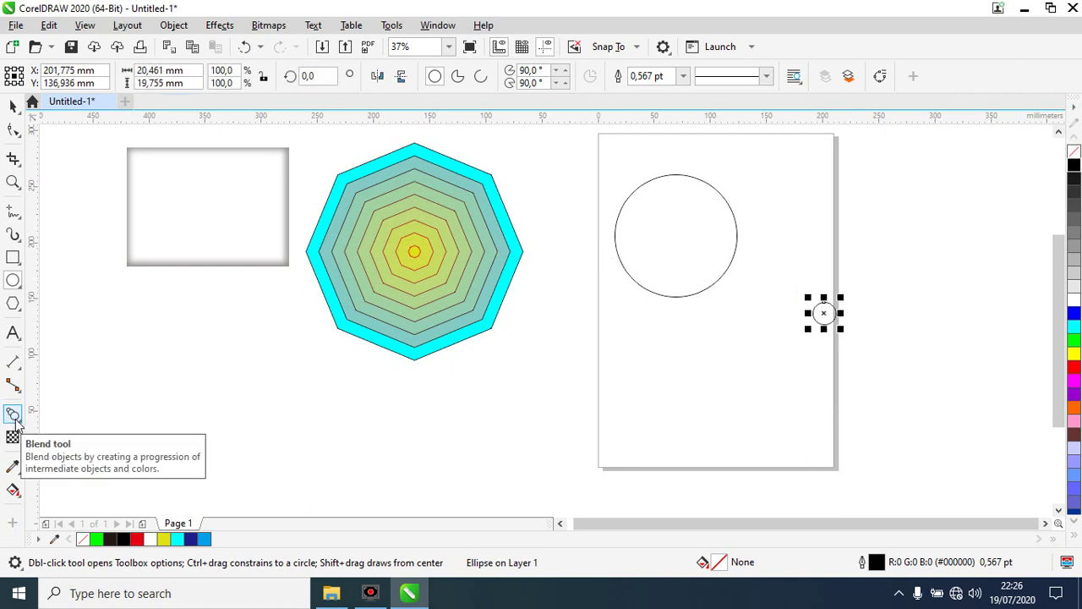
- Blend the small circle into the large one and fill the blend green
{"action": "left_click", "coordinate": [13, 414]}
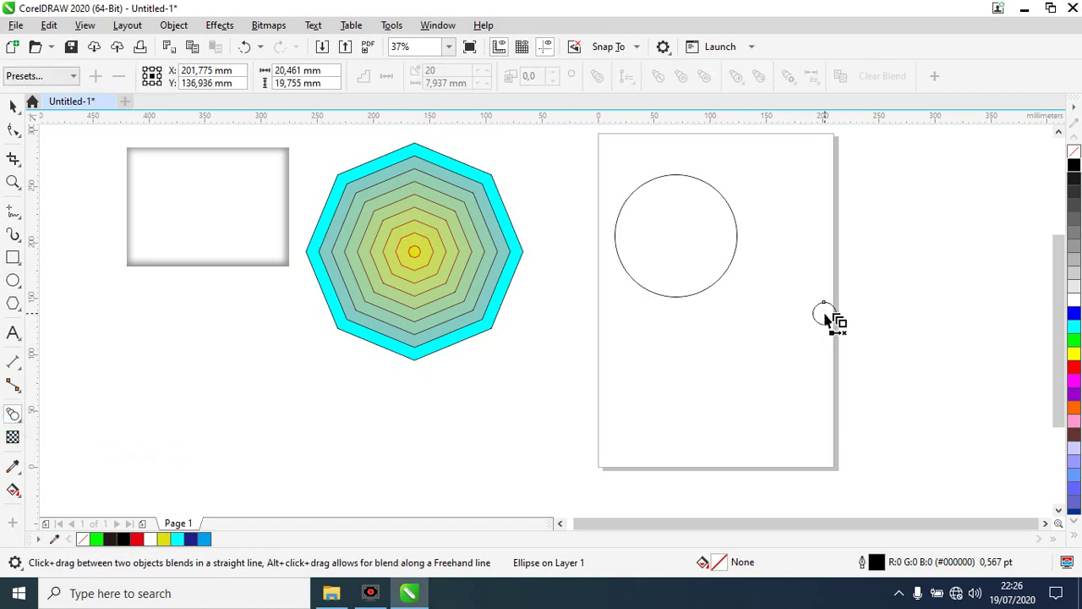
{"action": "left_click_drag", "start_coordinate": [825, 318], "coordinate": [683, 242]}
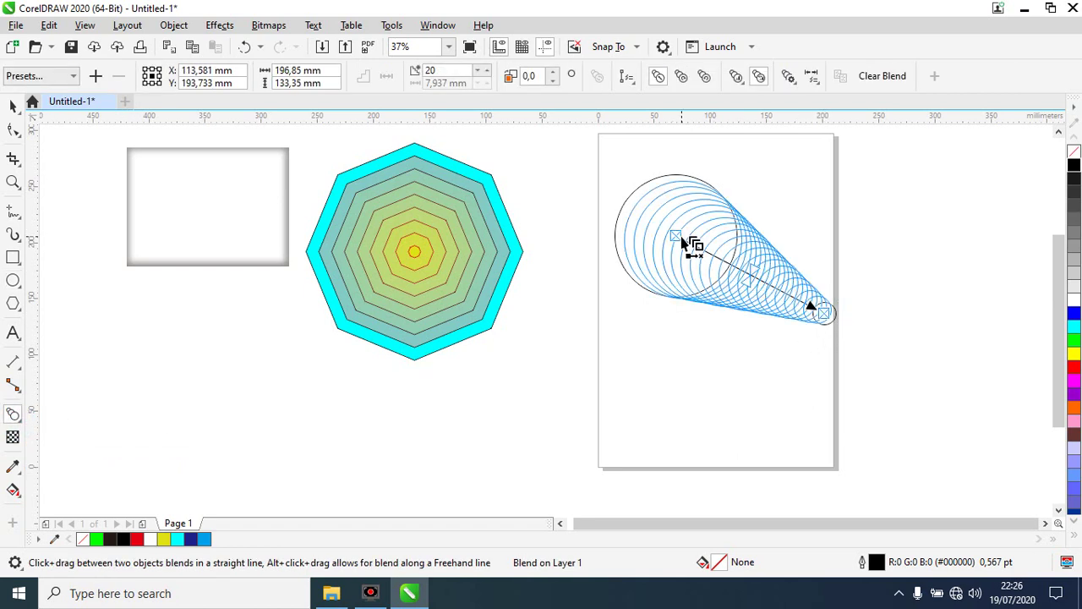
{"action": "left_click", "coordinate": [1074, 341]}
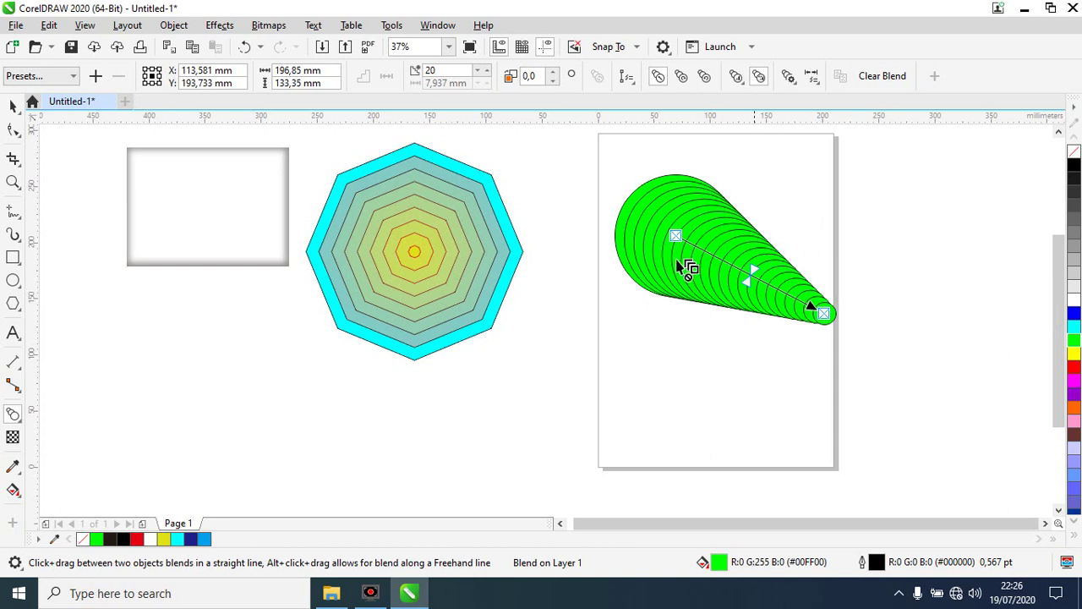
- Fill the blend's large starting circle with cyan
{"action": "left_click", "coordinate": [13, 106]}
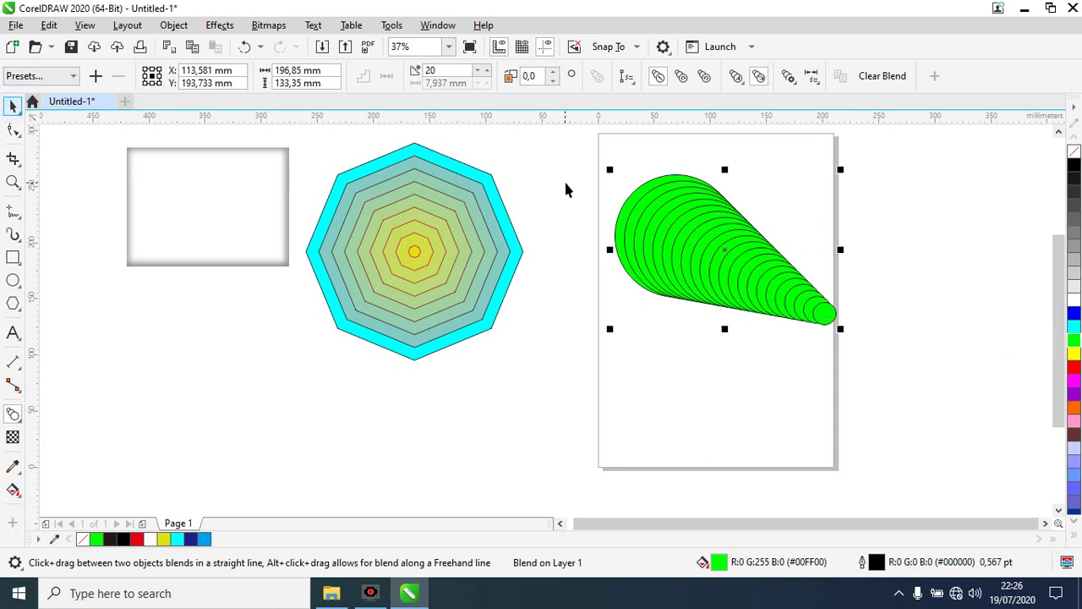
{"action": "left_click", "coordinate": [566, 179]}
{"action": "left_click", "coordinate": [629, 198]}
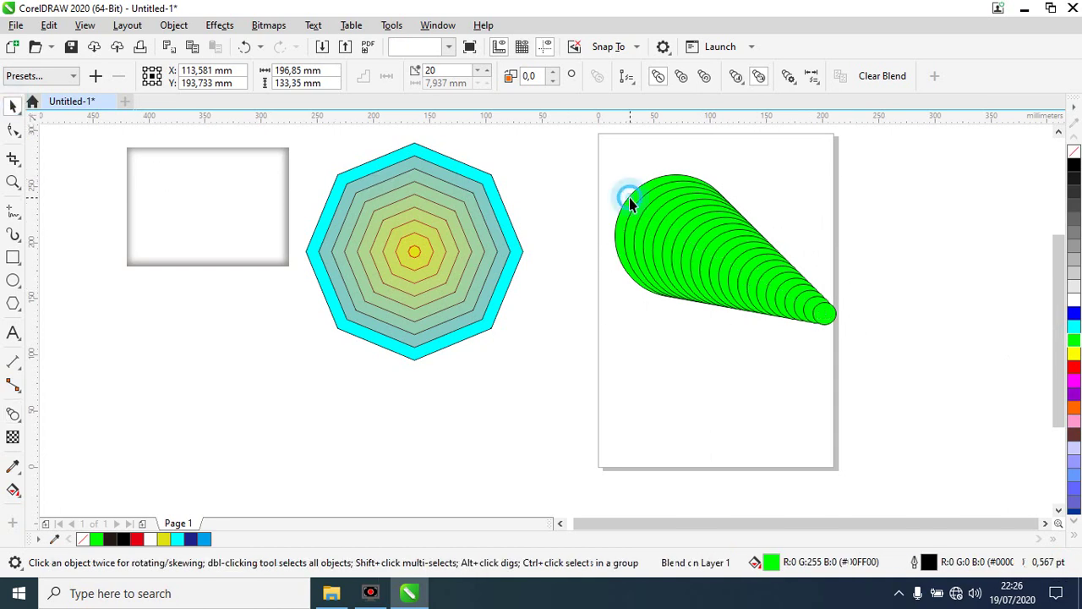
{"action": "left_click", "coordinate": [1074, 326]}
{"action": "left_click", "coordinate": [928, 275]}
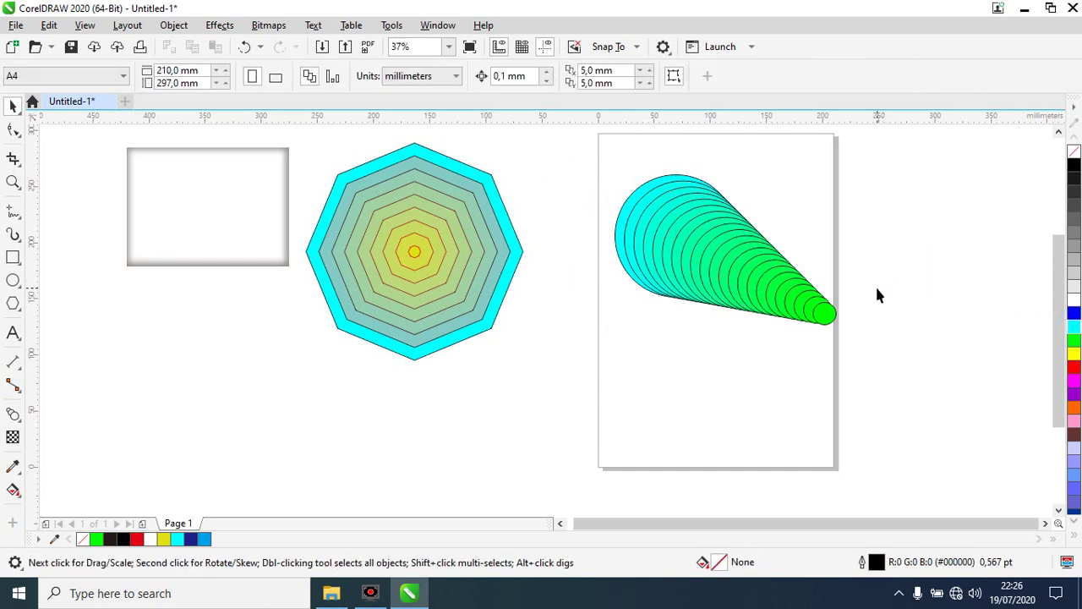
- Move the small end circle of the blend up and to the right
{"action": "left_click_drag", "start_coordinate": [824, 314], "coordinate": [857, 212]}
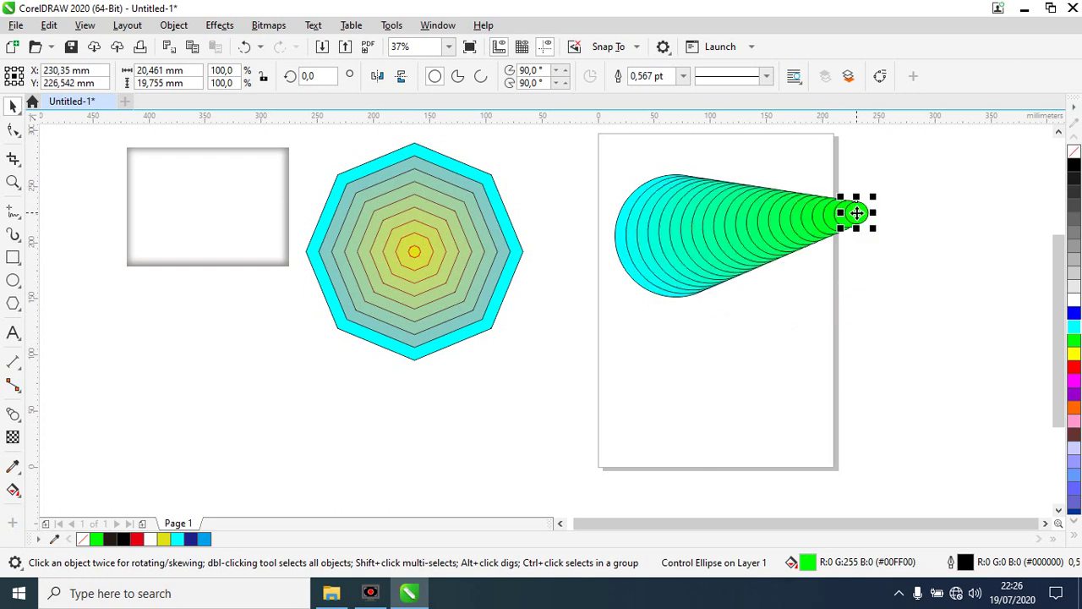
{"action": "left_click", "coordinate": [964, 213]}
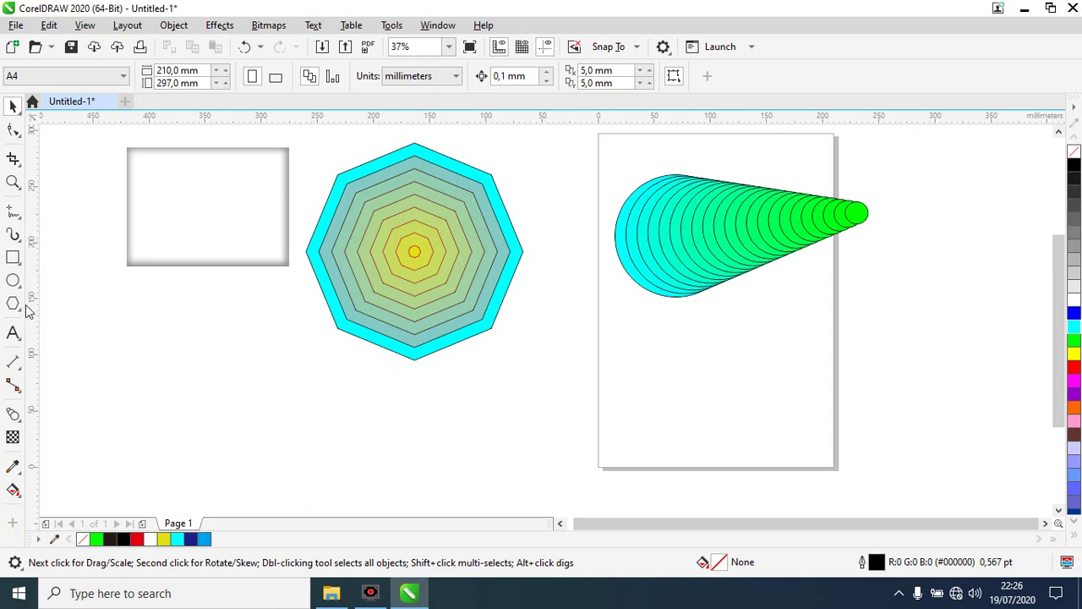
{"action": "left_click", "coordinate": [12, 257]}
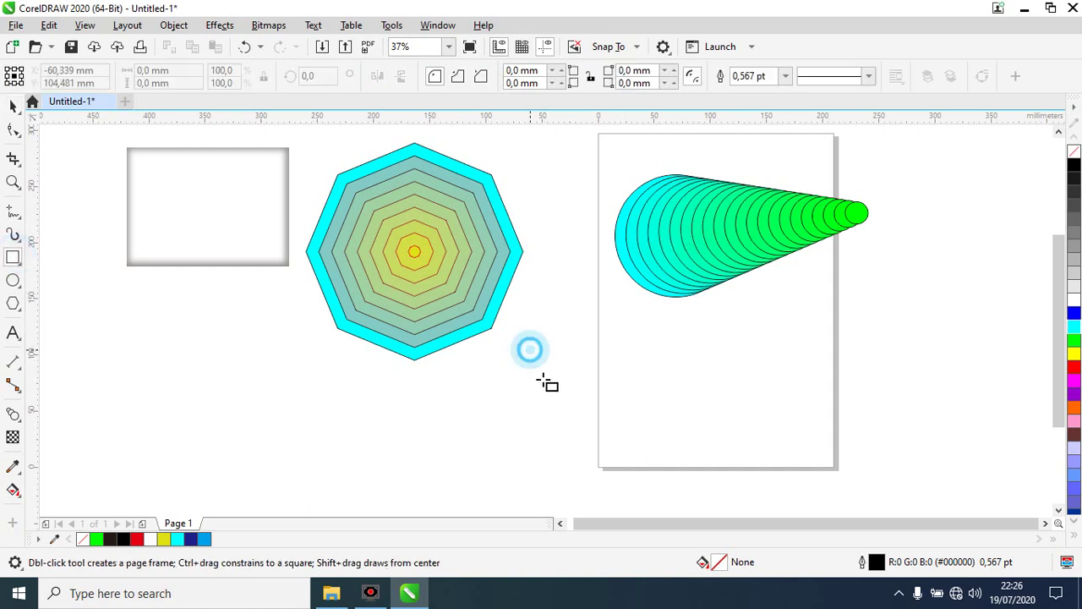
- Draw a rectangle below the octagon and skew it into a parallelogram
{"action": "left_click_drag", "start_coordinate": [529, 348], "coordinate": [653, 486]}
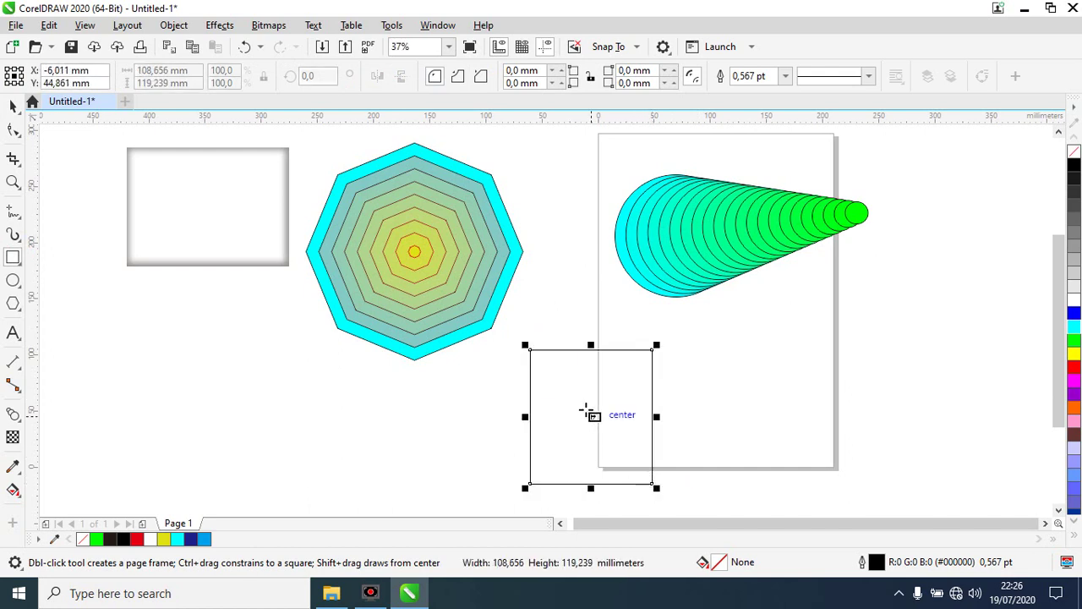
{"action": "left_click", "coordinate": [591, 416]}
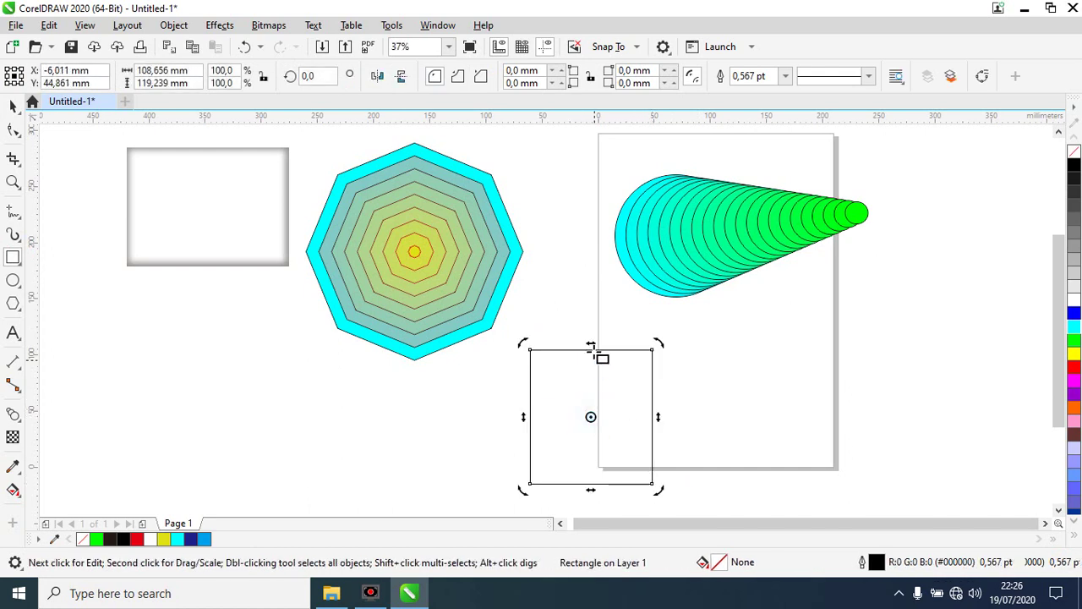
{"action": "left_click_drag", "start_coordinate": [591, 346], "coordinate": [674, 348]}
{"action": "left_click", "coordinate": [653, 408]}
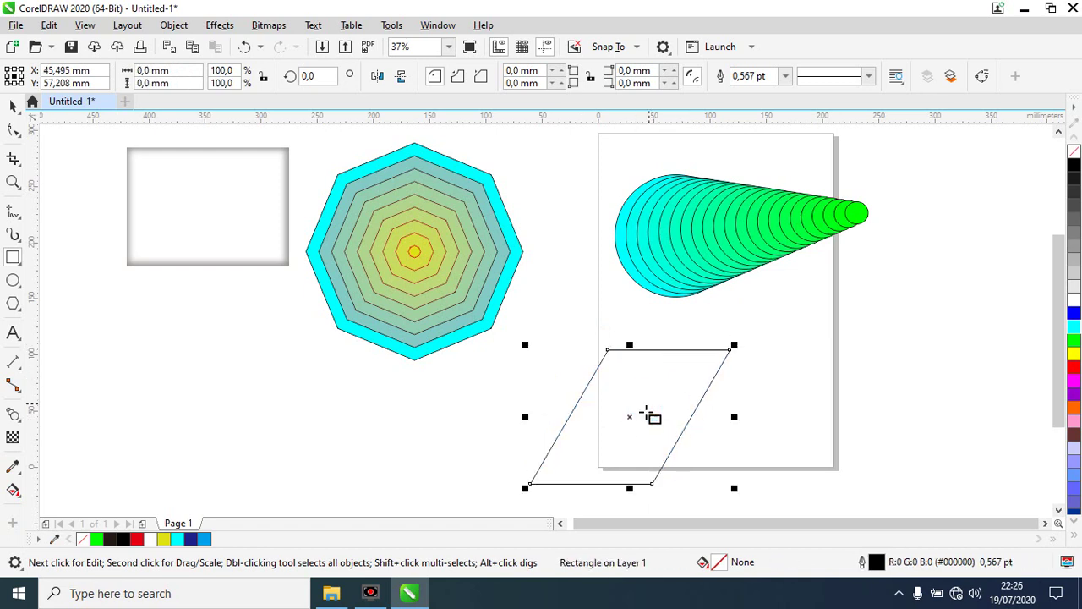
- Move the parallelogram to the lower left and place a copy at the lower right
{"action": "mouse_move", "coordinate": [630, 415]}
{"action": "left_mouse_down"}
{"action": "mouse_move", "coordinate": [195, 427]}
{"action": "mouse_move", "coordinate": [874, 439]}
{"action": "left_mouse_up"}
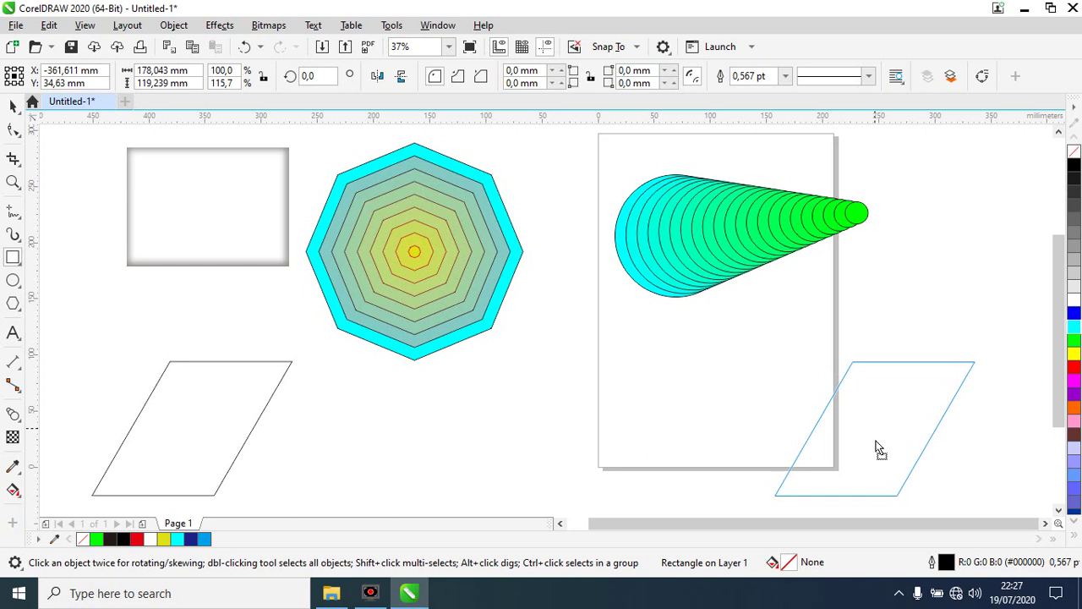
{"action": "left_click_drag", "start_coordinate": [876, 448], "coordinate": [889, 446]}
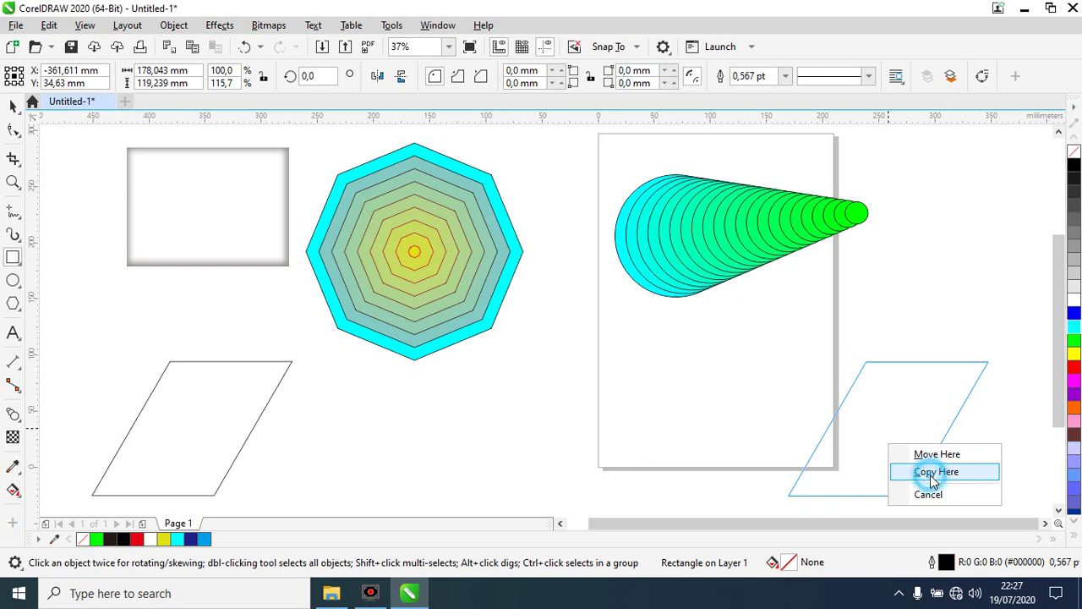
{"action": "left_click", "coordinate": [935, 472]}
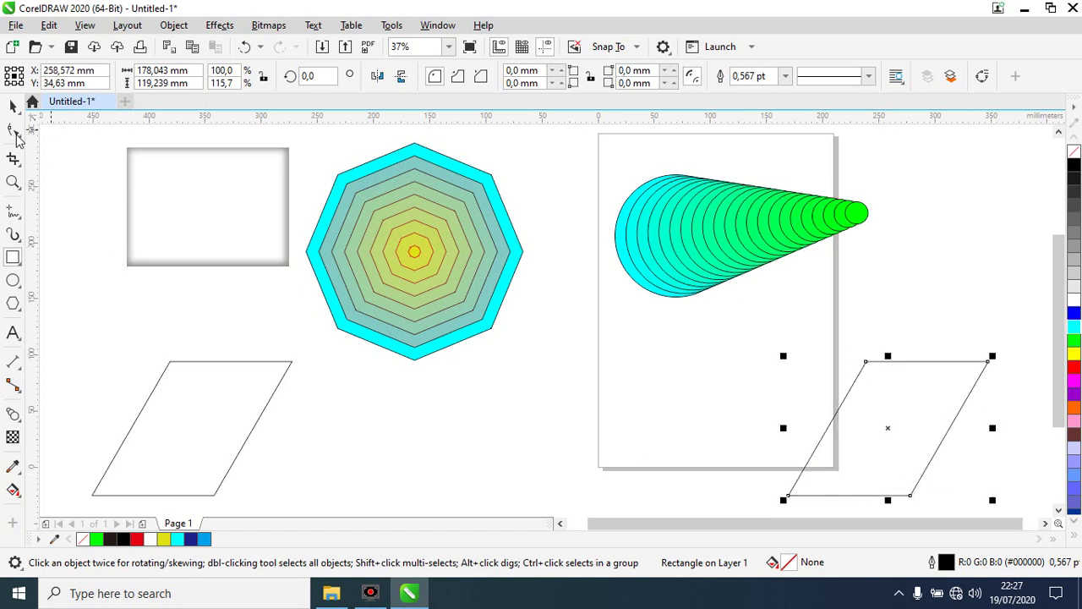
- Convert the right parallelogram copy to curves and drag its bottom-right node left into a thin strip
{"action": "right_click", "coordinate": [888, 429]}
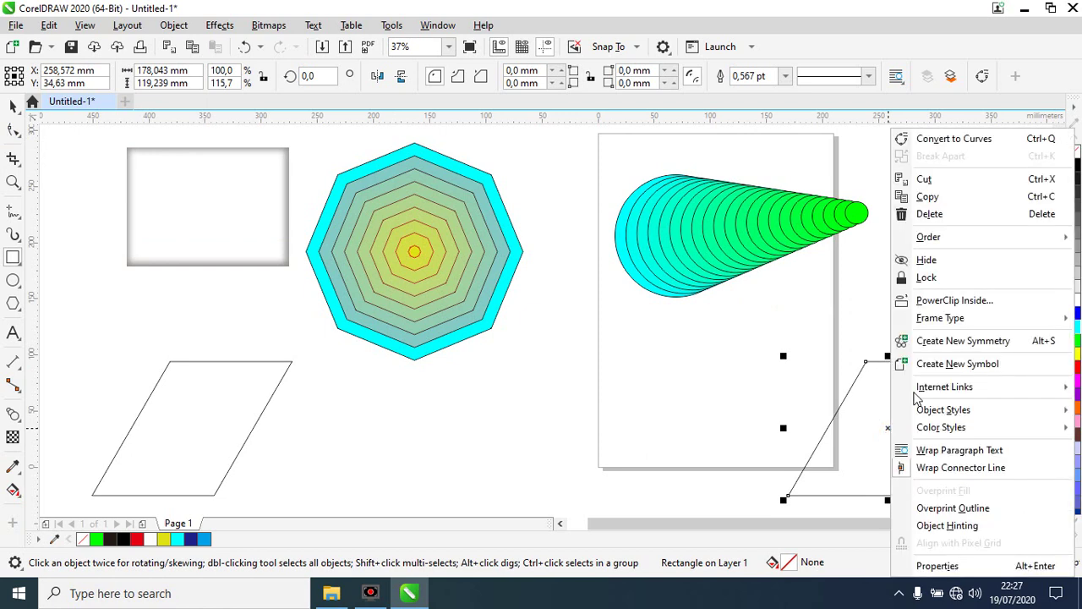
{"action": "left_click", "coordinate": [955, 140]}
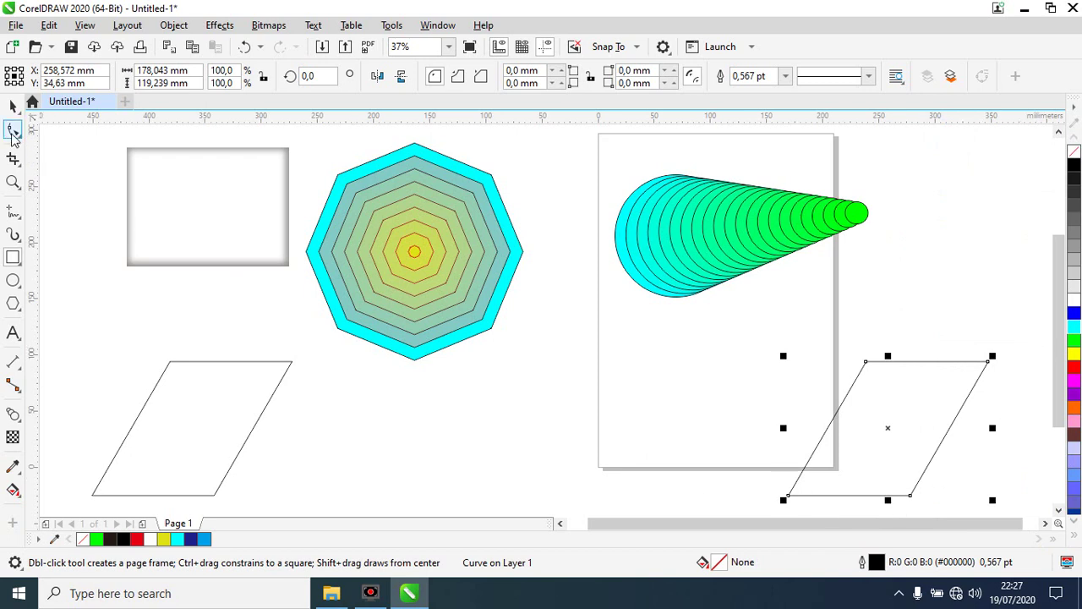
{"action": "left_click", "coordinate": [13, 129]}
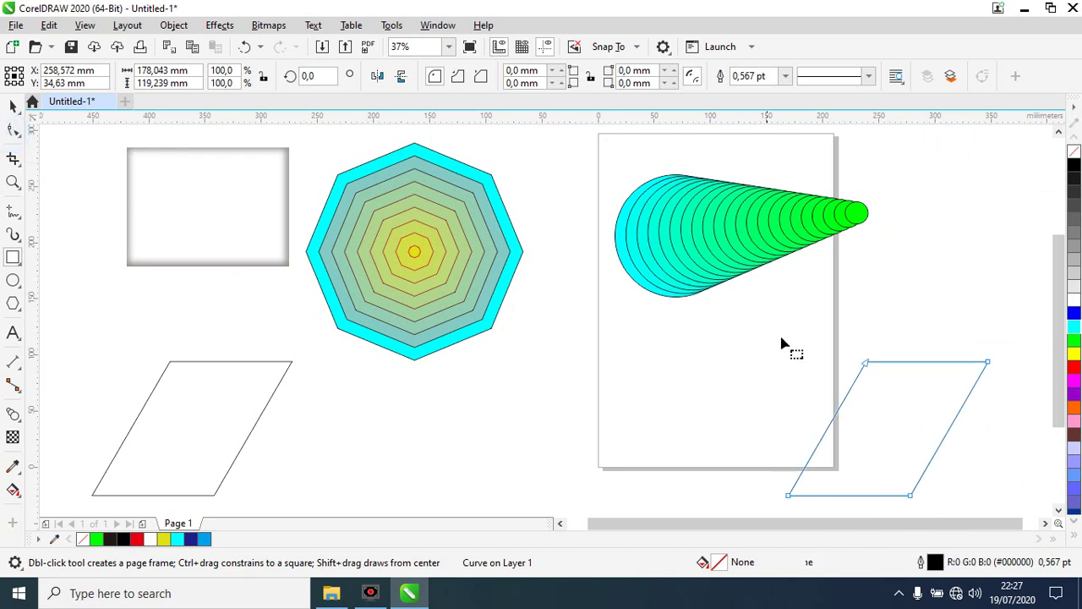
{"action": "mouse_move", "coordinate": [1029, 348]}
{"action": "left_mouse_down"}
{"action": "mouse_move", "coordinate": [1002, 420]}
{"action": "mouse_move", "coordinate": [898, 499]}
{"action": "left_mouse_up"}
{"action": "left_click", "coordinate": [911, 480]}
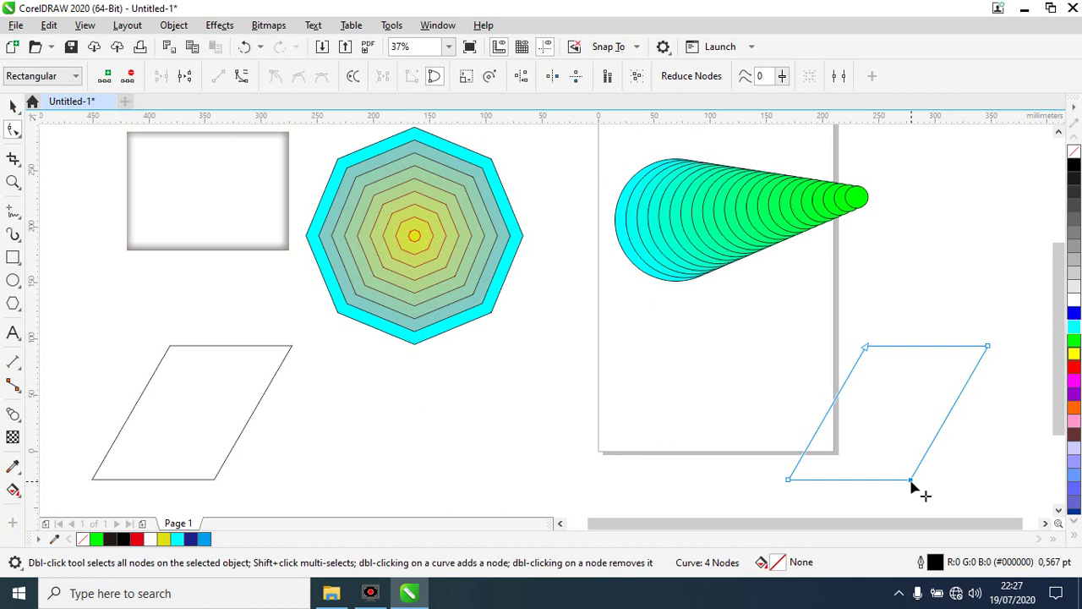
{"action": "left_click_drag", "start_coordinate": [910, 482], "coordinate": [811, 482]}
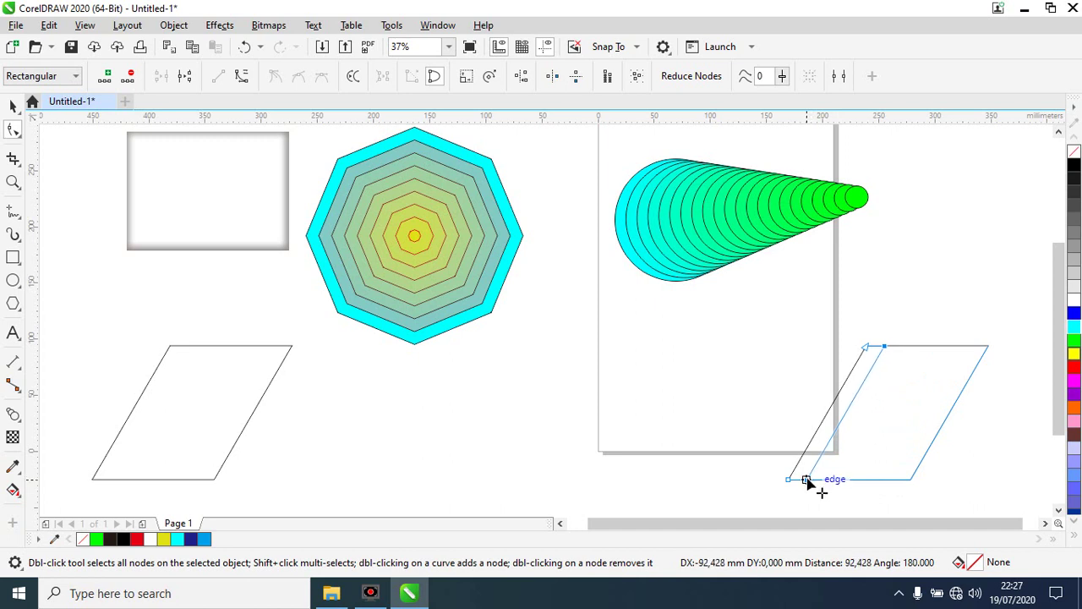
{"action": "left_click_drag", "start_coordinate": [809, 479], "coordinate": [806, 480]}
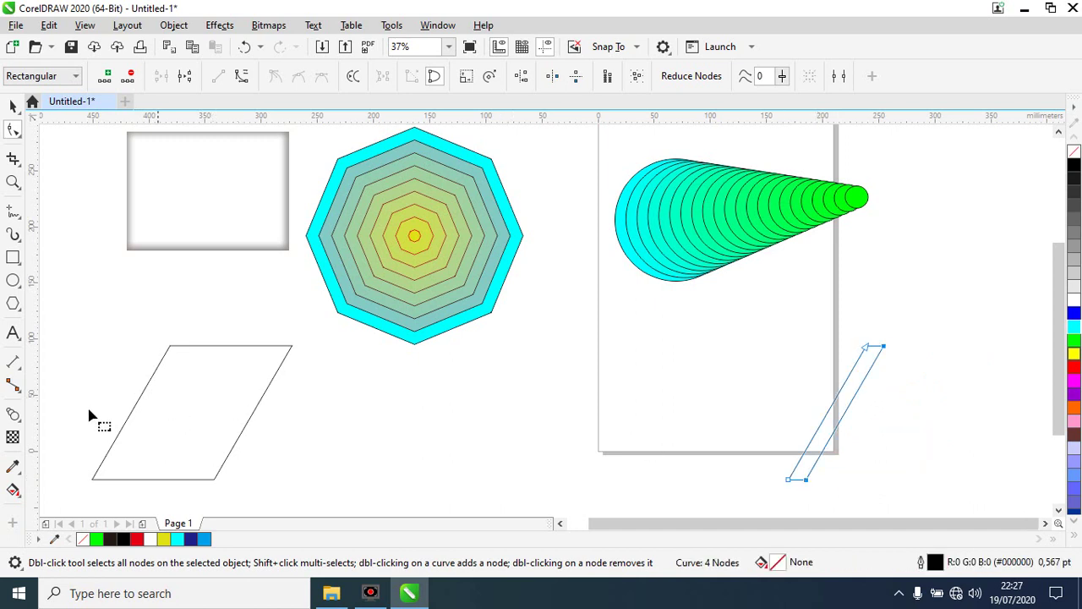
{"action": "left_click", "coordinate": [13, 414]}
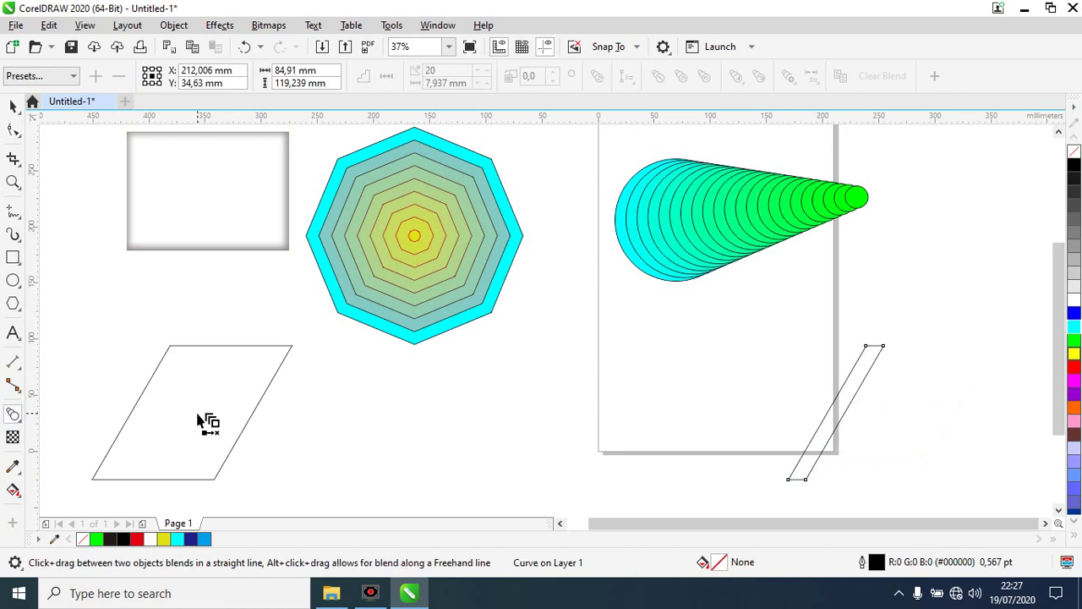
- Blend the wide parallelogram into the thin strip, with a black left end and red right end
{"action": "left_click_drag", "start_coordinate": [192, 412], "coordinate": [841, 415]}
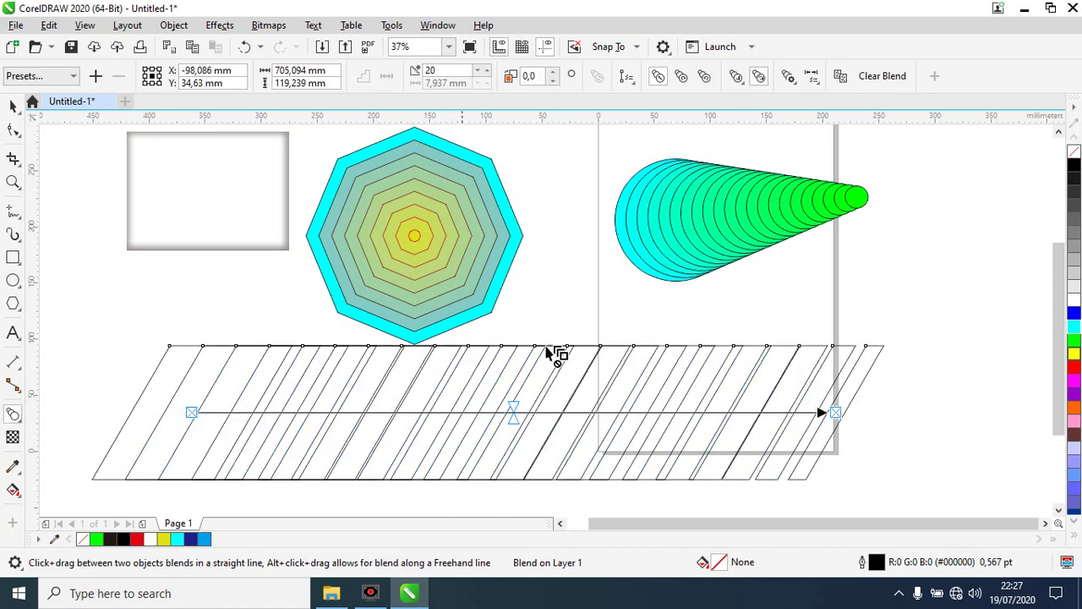
{"action": "left_click", "coordinate": [12, 105]}
{"action": "left_click", "coordinate": [130, 308]}
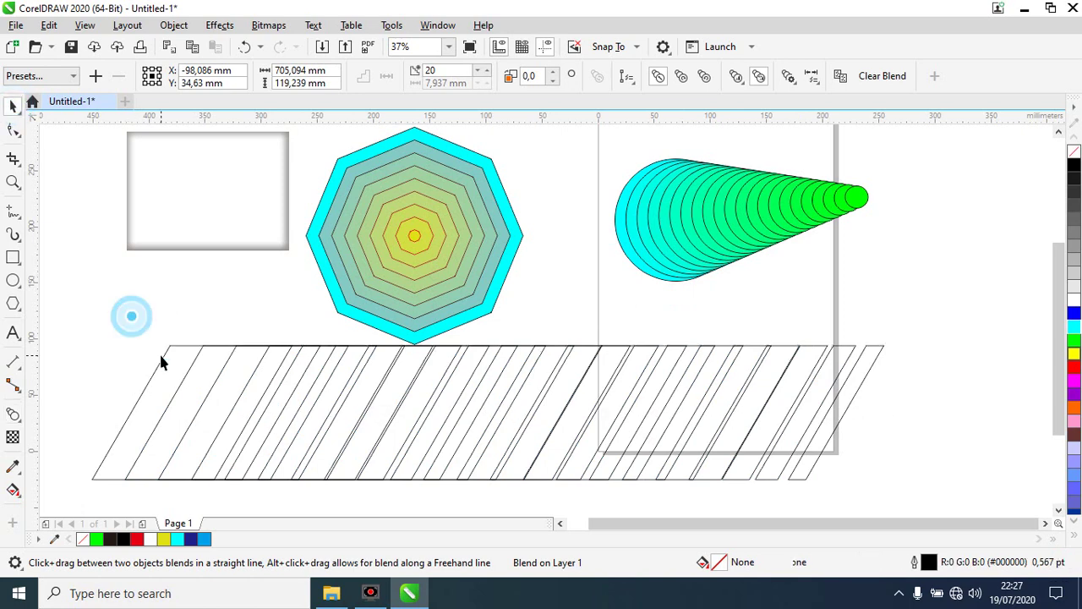
{"action": "left_click", "coordinate": [173, 369]}
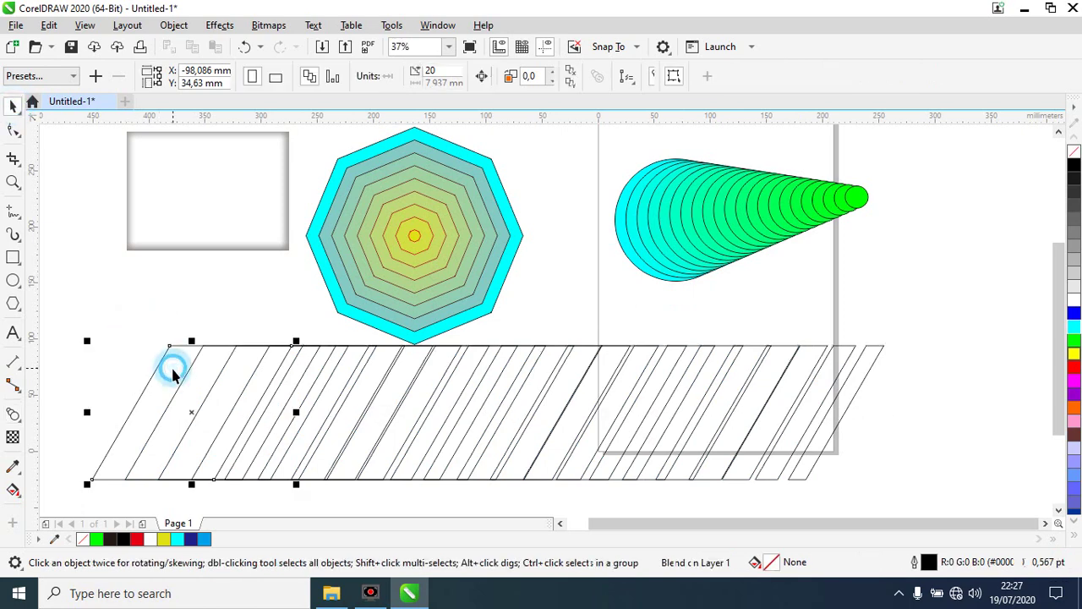
{"action": "left_click", "coordinate": [1073, 165]}
{"action": "left_click", "coordinate": [855, 382]}
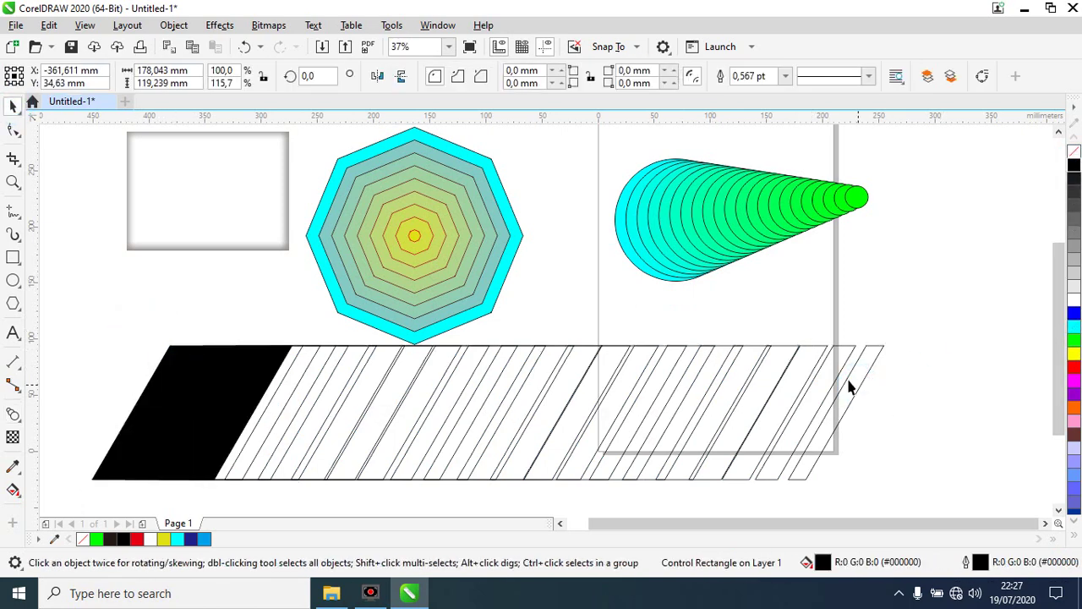
{"action": "left_click", "coordinate": [1074, 327]}
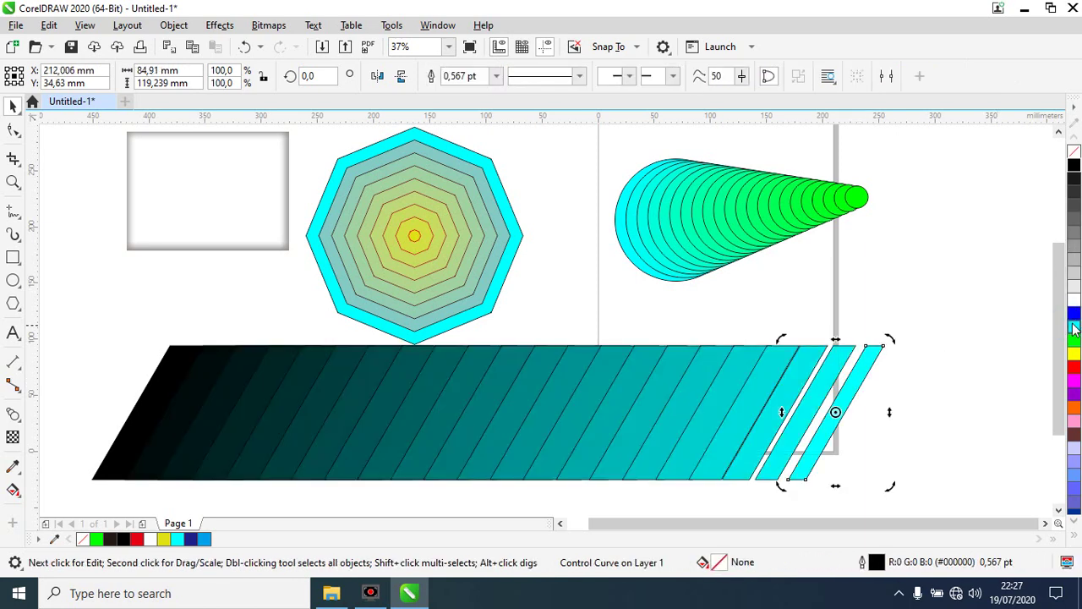
{"action": "left_click", "coordinate": [1073, 366]}
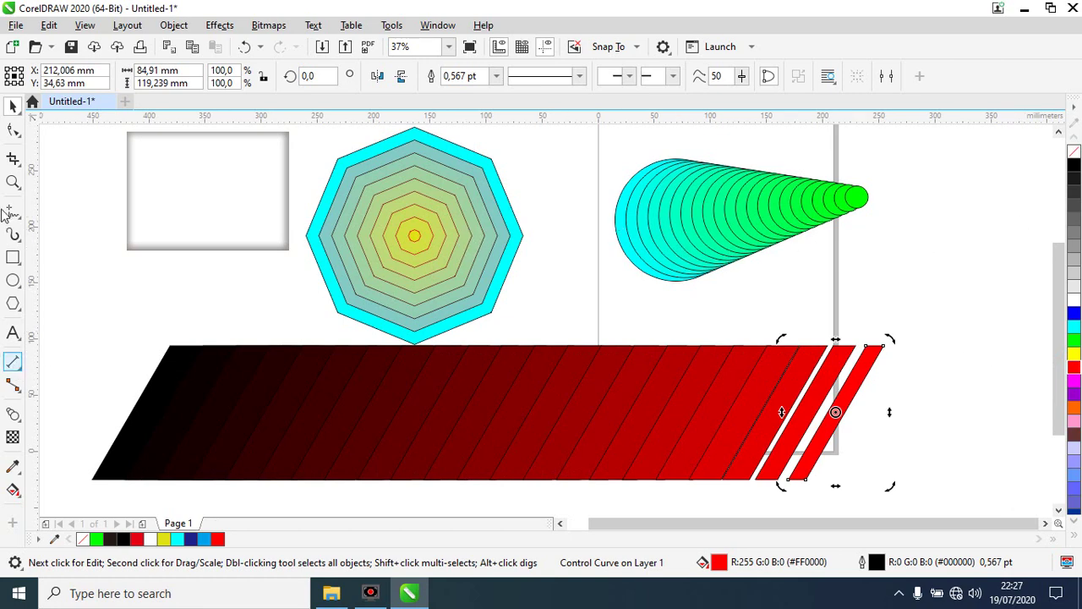
- Try and undo a colour transition shift, then set the blend to 10 steps
{"action": "left_click", "coordinate": [12, 414]}
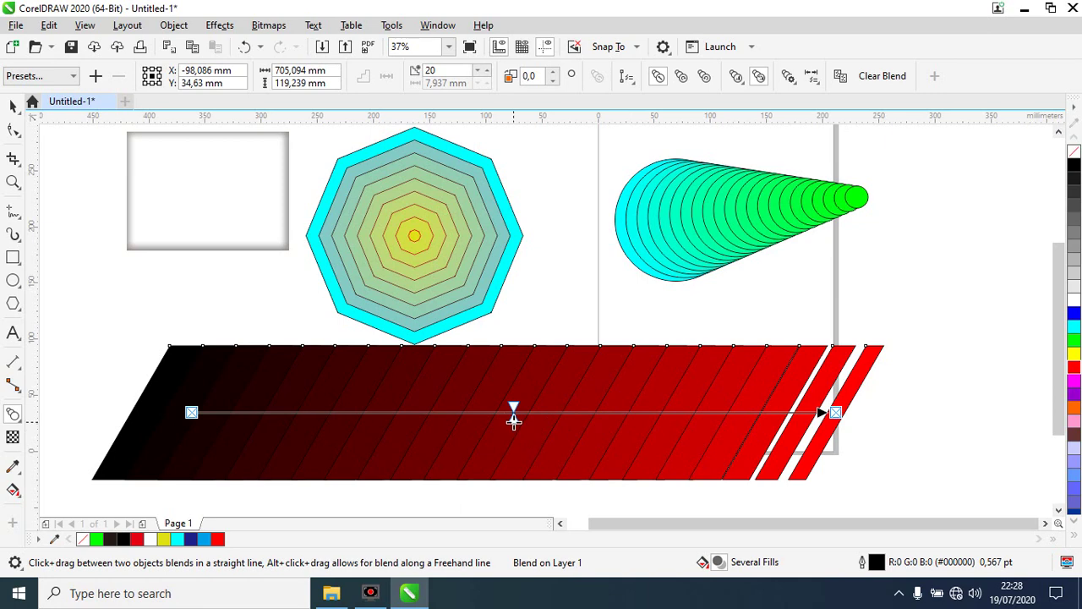
{"action": "left_click_drag", "start_coordinate": [513, 418], "coordinate": [565, 419]}
{"action": "key", "text": "ctrl+z"}
{"action": "double_click", "coordinate": [432, 70]}
{"action": "type", "text": "0"}
{"action": "key", "text": "Return"}
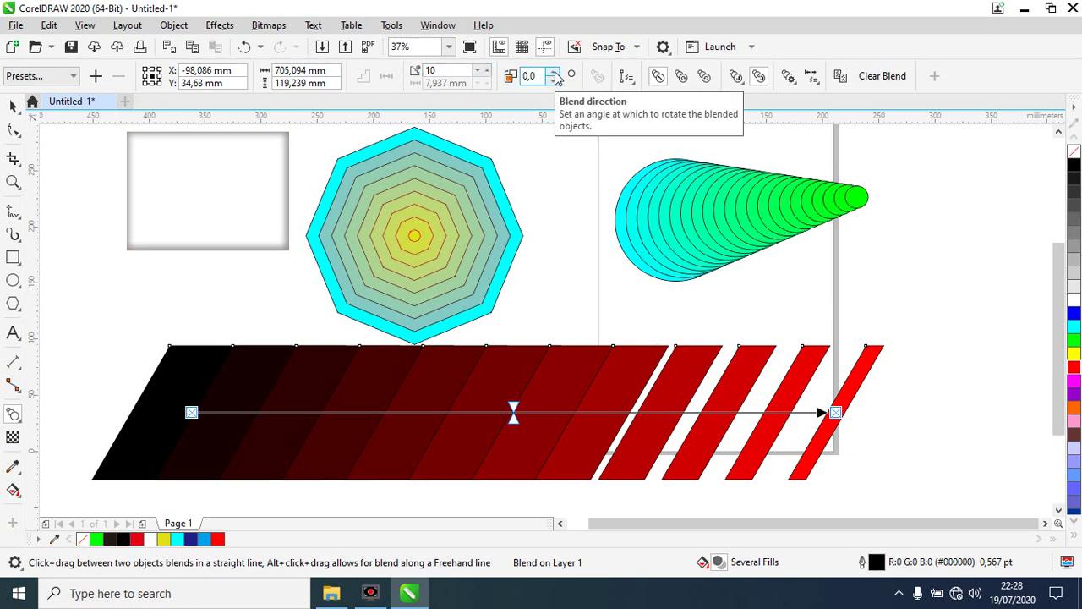
{"action": "left_click", "coordinate": [555, 72]}
{"action": "left_click", "coordinate": [555, 73]}
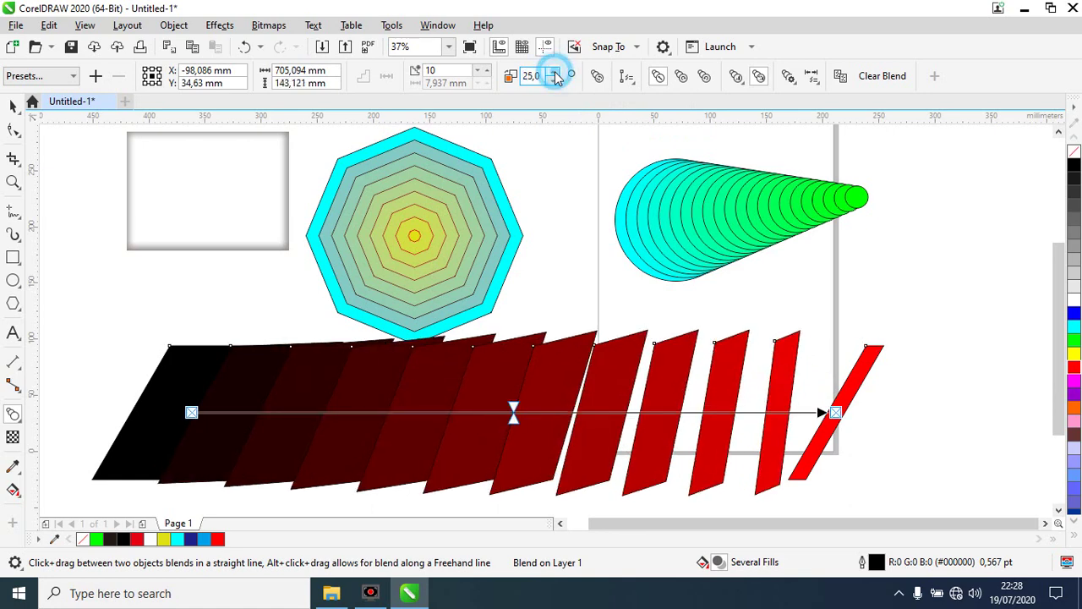
{"action": "left_click", "coordinate": [554, 73]}
{"action": "double_click", "coordinate": [538, 75]}
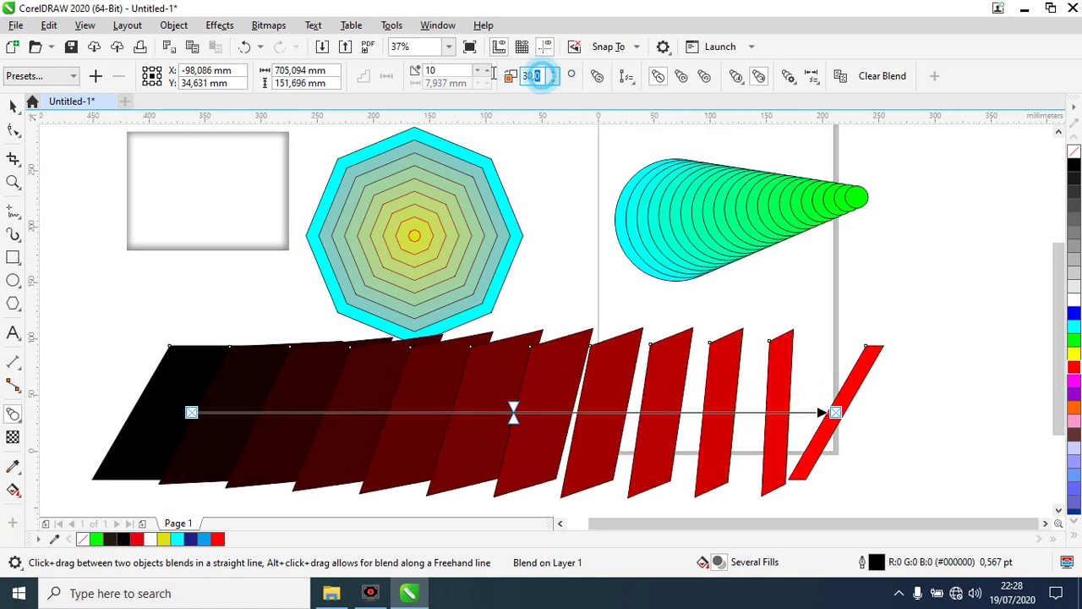
{"action": "type", "text": "50"}
{"action": "key", "text": "Return"}
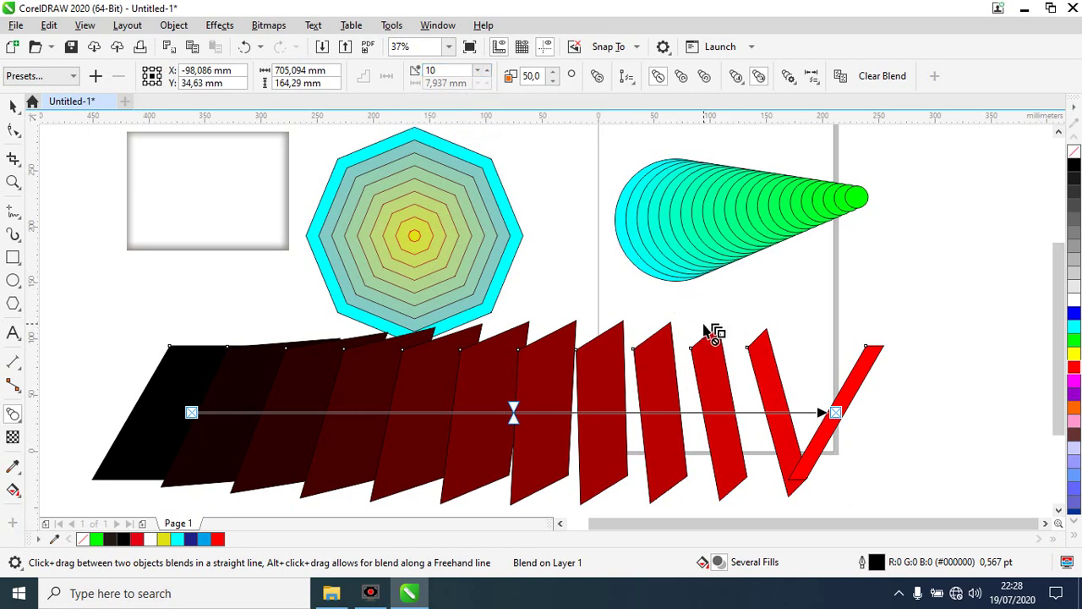
{"action": "type", "text": "25"}
{"action": "key", "text": "Return"}
{"action": "type", "text": "20"}
{"action": "key", "text": "Return"}
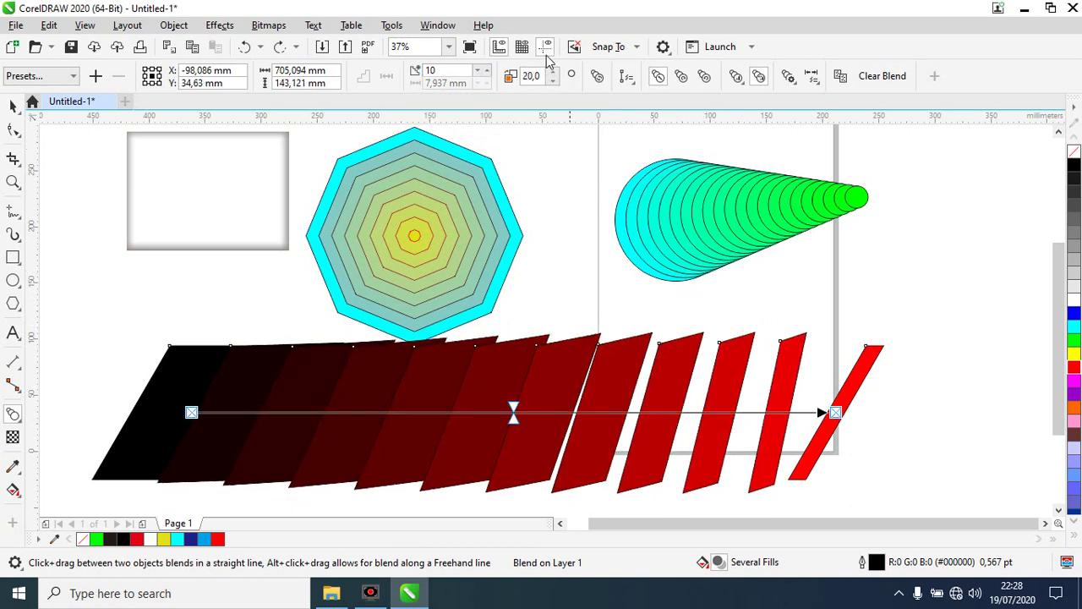
{"action": "double_click", "coordinate": [538, 75]}
{"action": "type", "text": "0"}
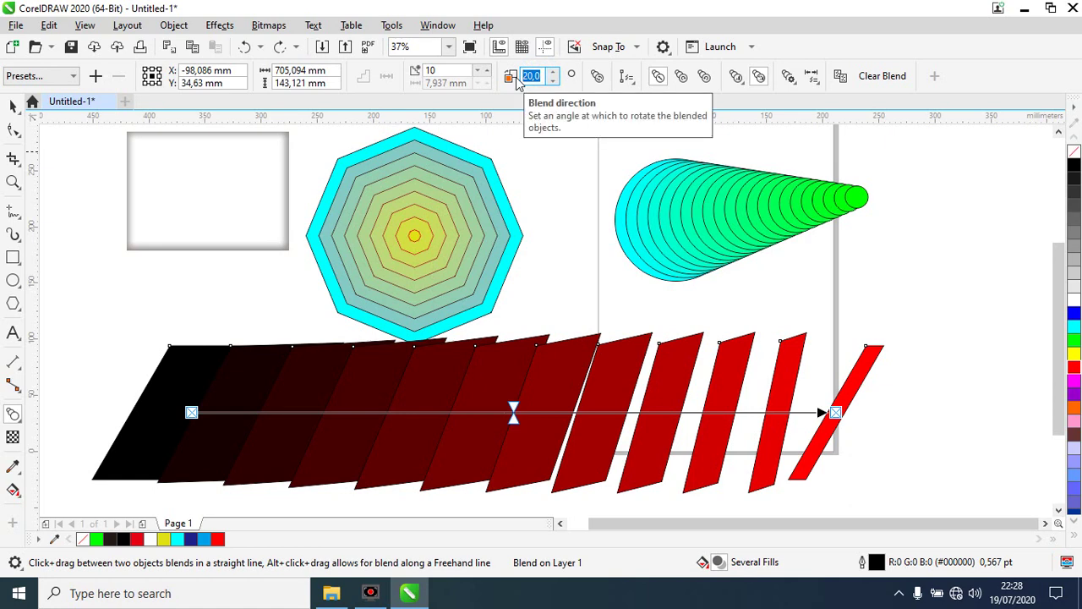
{"action": "key", "text": "Return"}
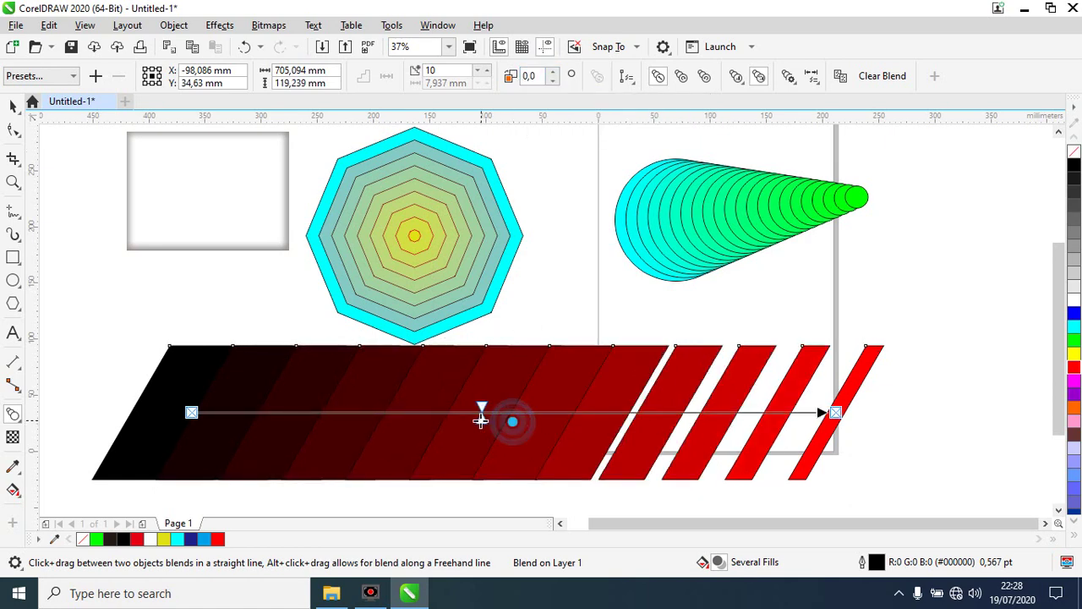
{"action": "key", "text": "ctrl+z"}
{"action": "left_click_drag", "start_coordinate": [513, 409], "coordinate": [544, 409]}
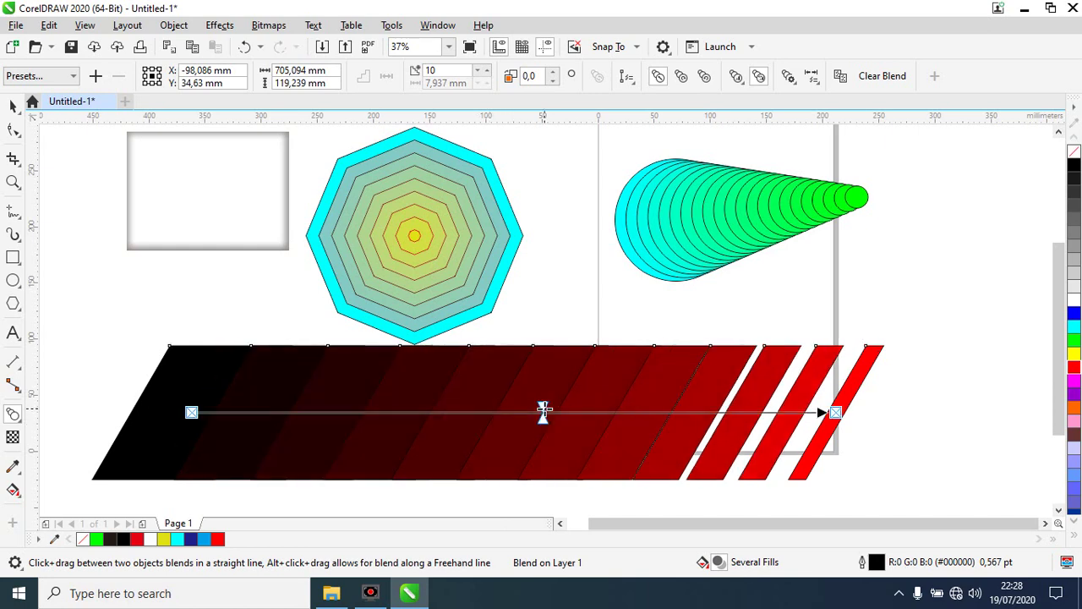
{"action": "key", "text": "ctrl+z"}
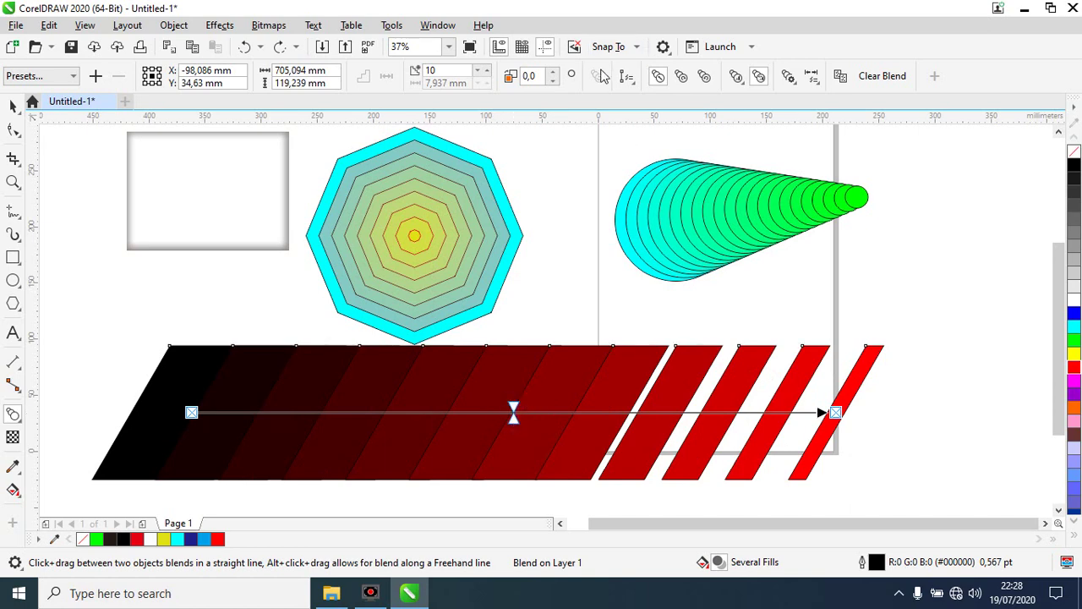
{"action": "left_click", "coordinate": [627, 77]}
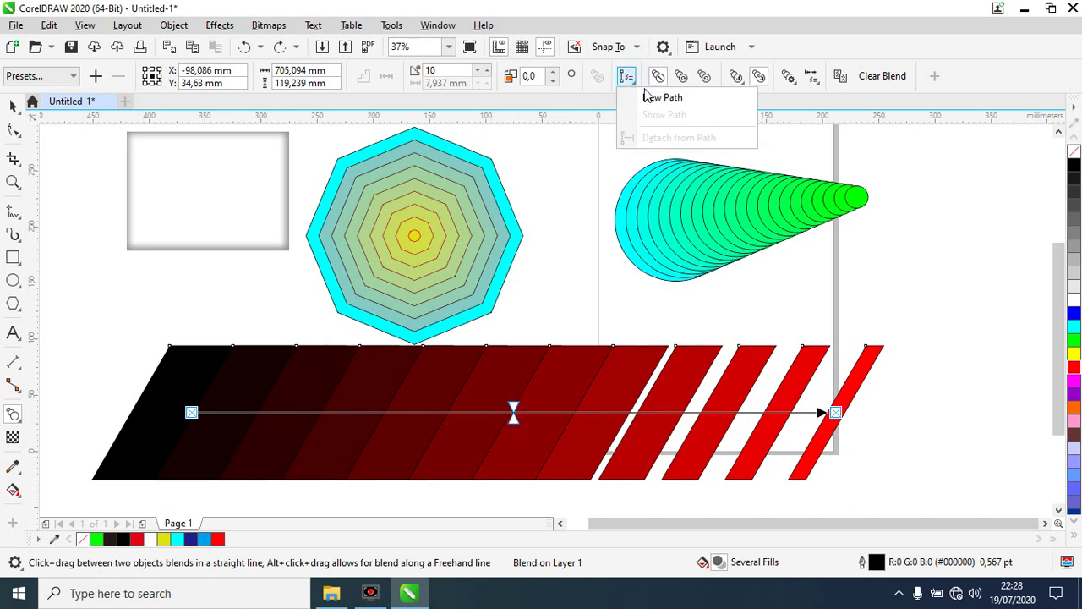
{"action": "left_click", "coordinate": [656, 99]}
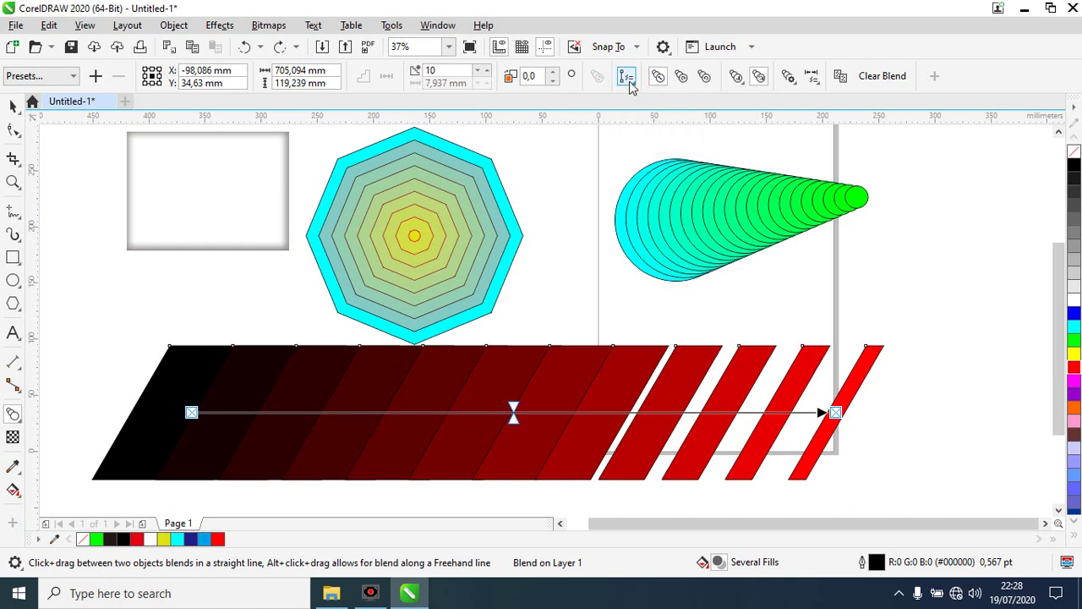
{"action": "left_click", "coordinate": [627, 77]}
{"action": "left_click", "coordinate": [645, 97]}
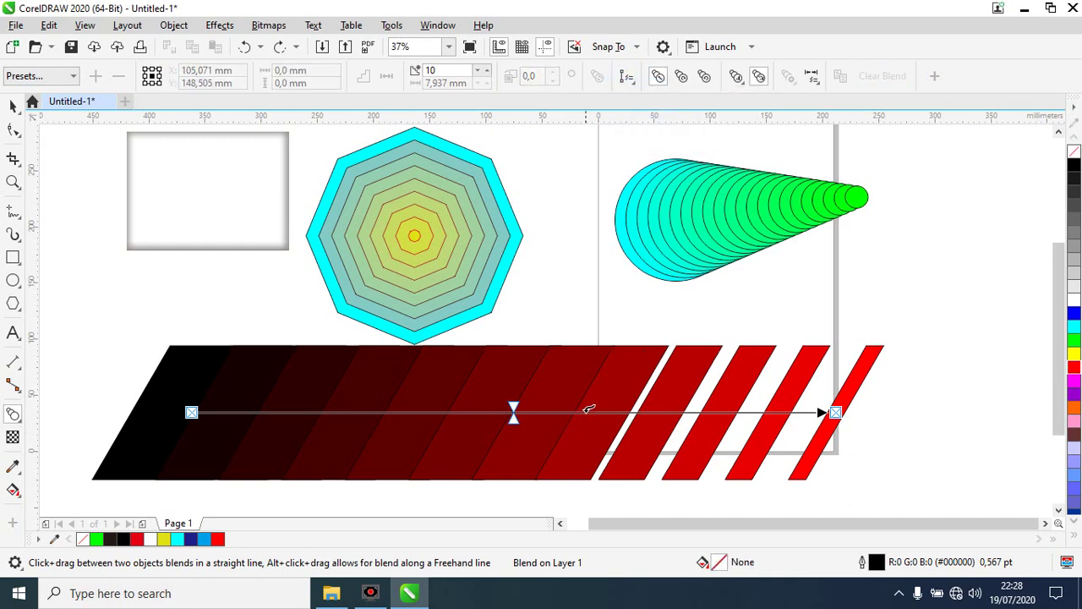
{"action": "left_click", "coordinate": [589, 410]}
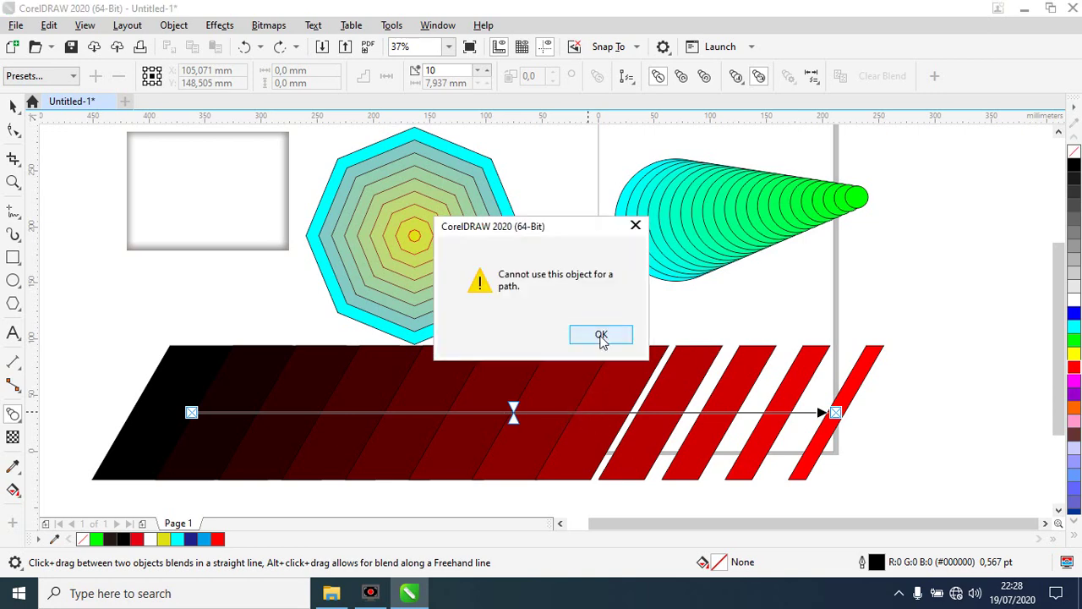
{"action": "left_click", "coordinate": [601, 335]}
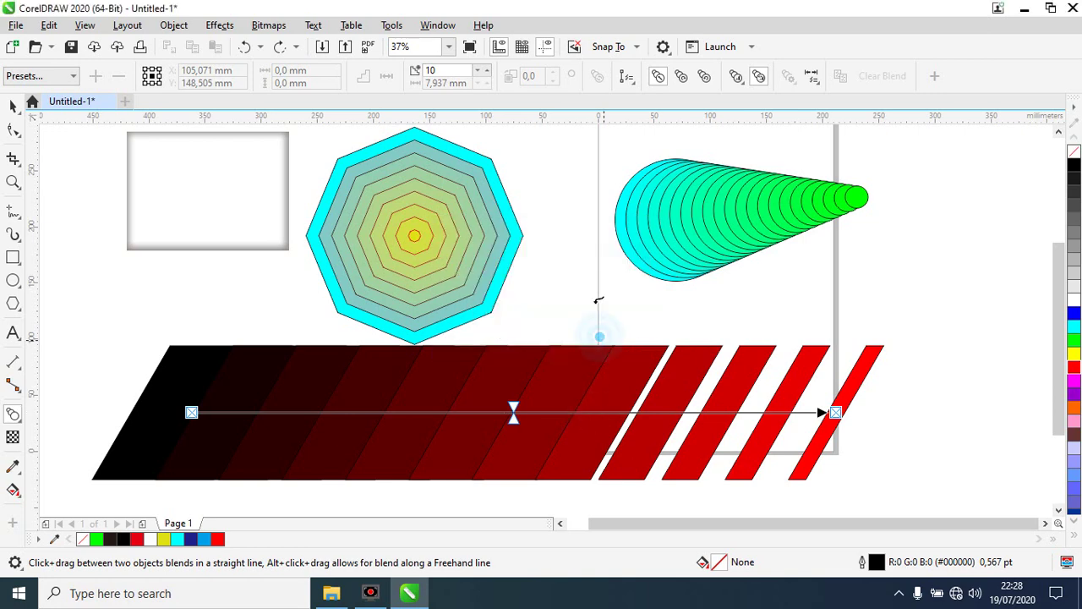
{"action": "left_click", "coordinate": [658, 77]}
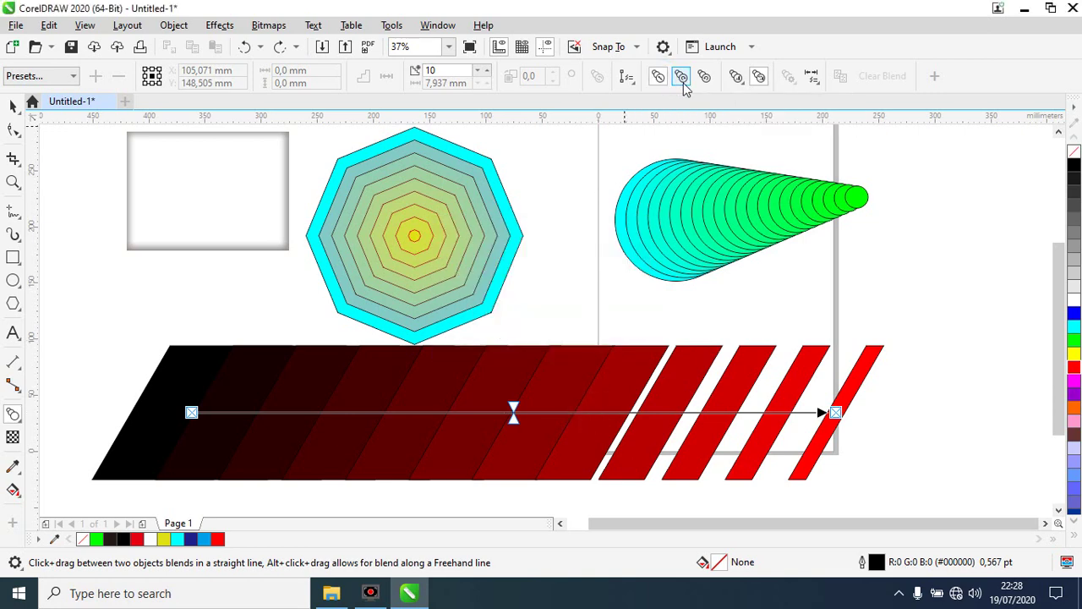
{"action": "left_click", "coordinate": [685, 86]}
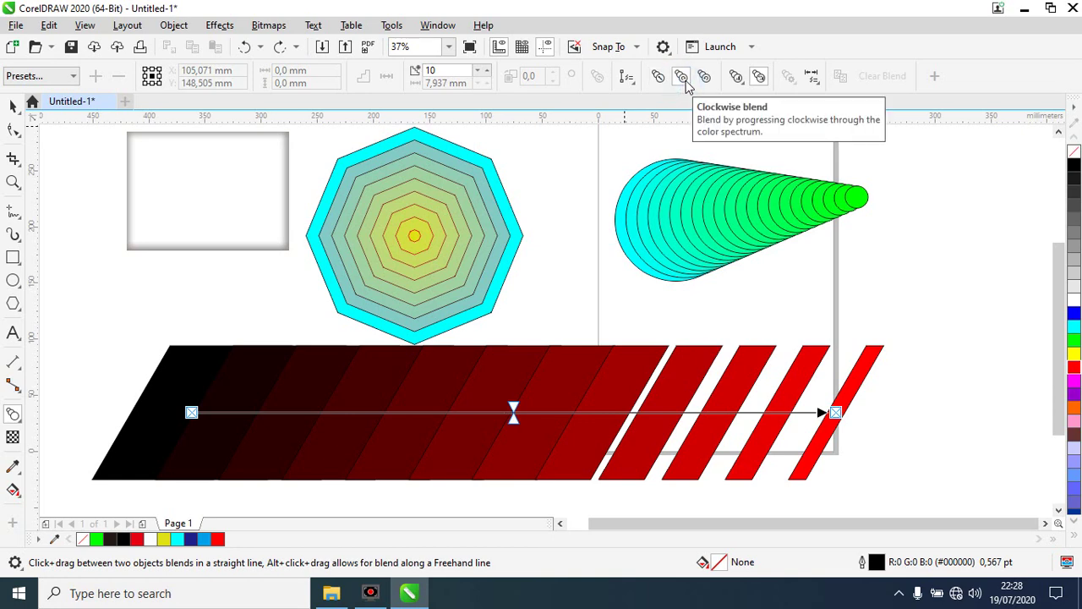
{"action": "left_click", "coordinate": [707, 79]}
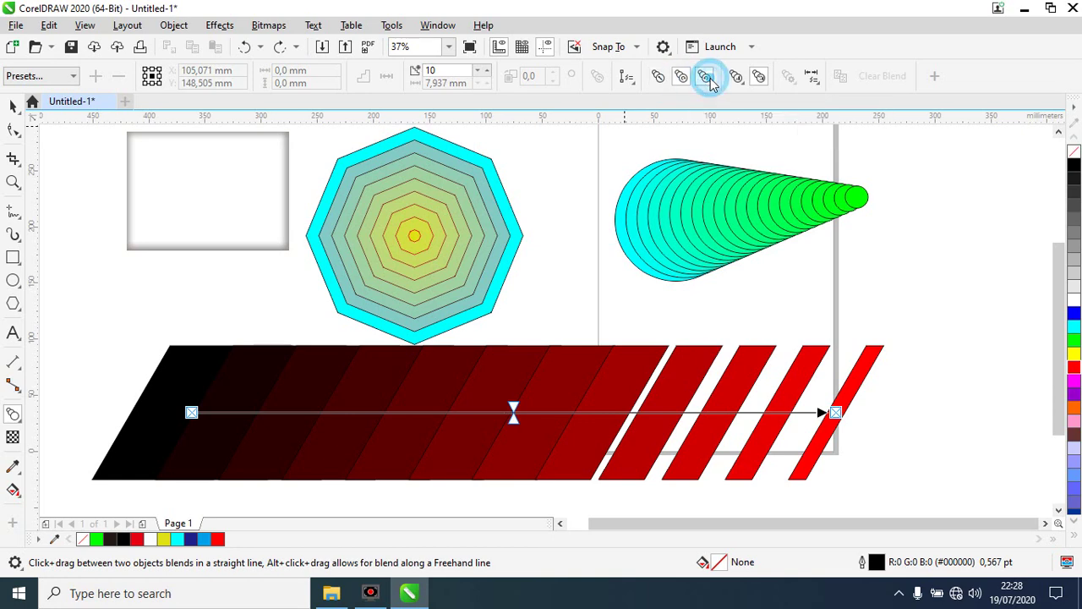
{"action": "left_click", "coordinate": [516, 416]}
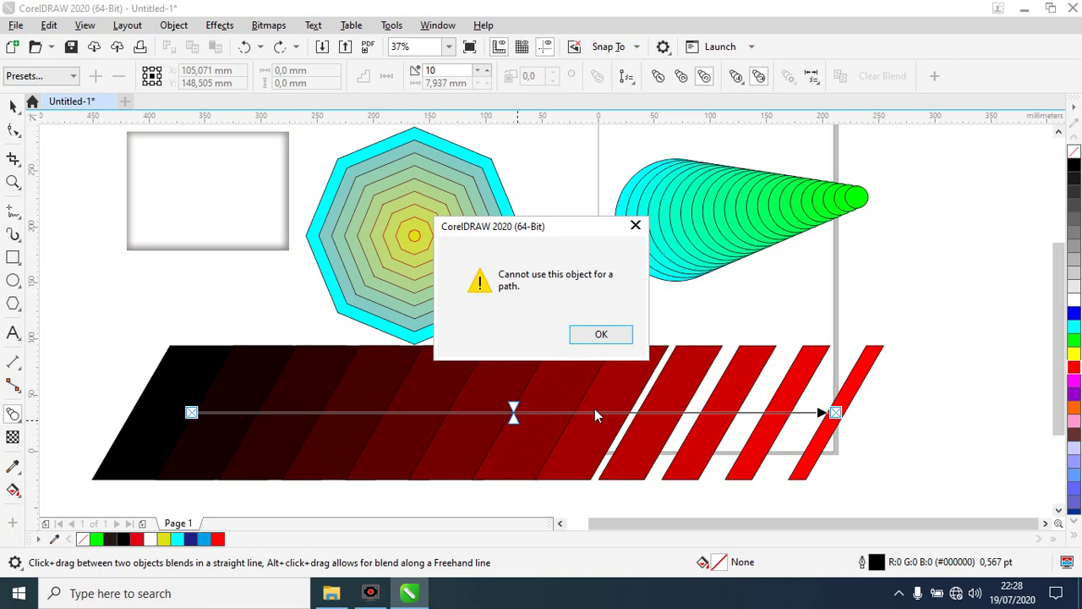
{"action": "left_click", "coordinate": [599, 336]}
{"action": "left_click", "coordinate": [658, 77]}
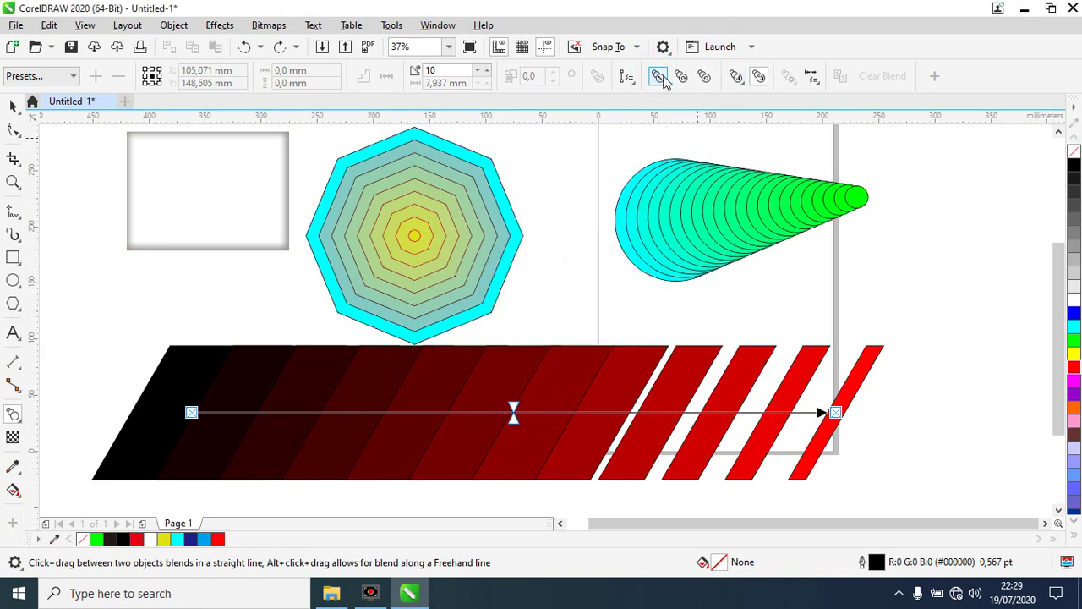
{"action": "left_click", "coordinate": [737, 78]}
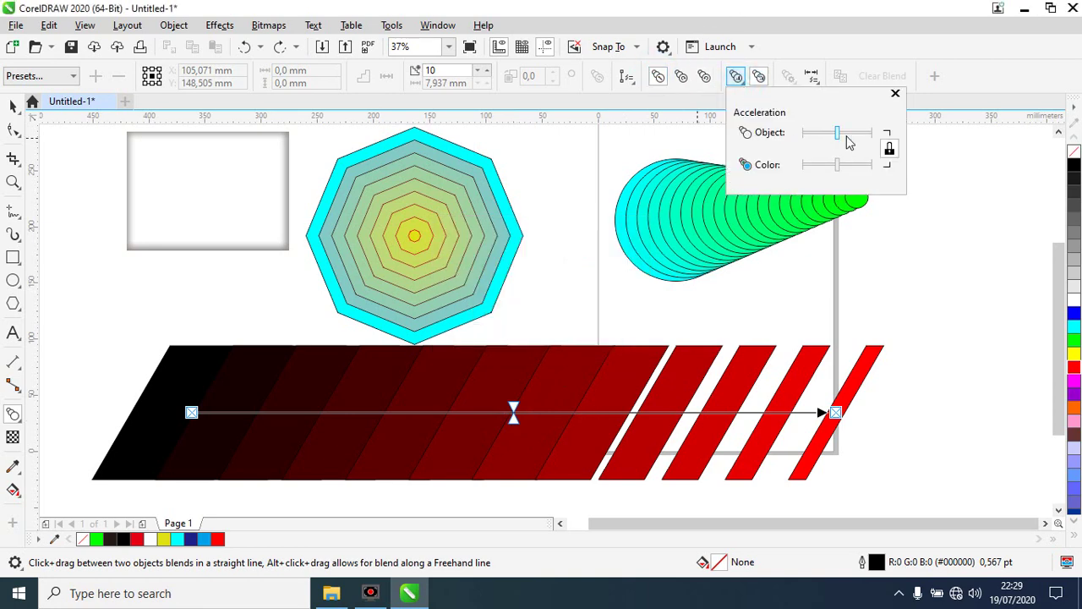
{"action": "left_click", "coordinate": [887, 147]}
{"action": "left_click_drag", "start_coordinate": [842, 134], "coordinate": [858, 139]}
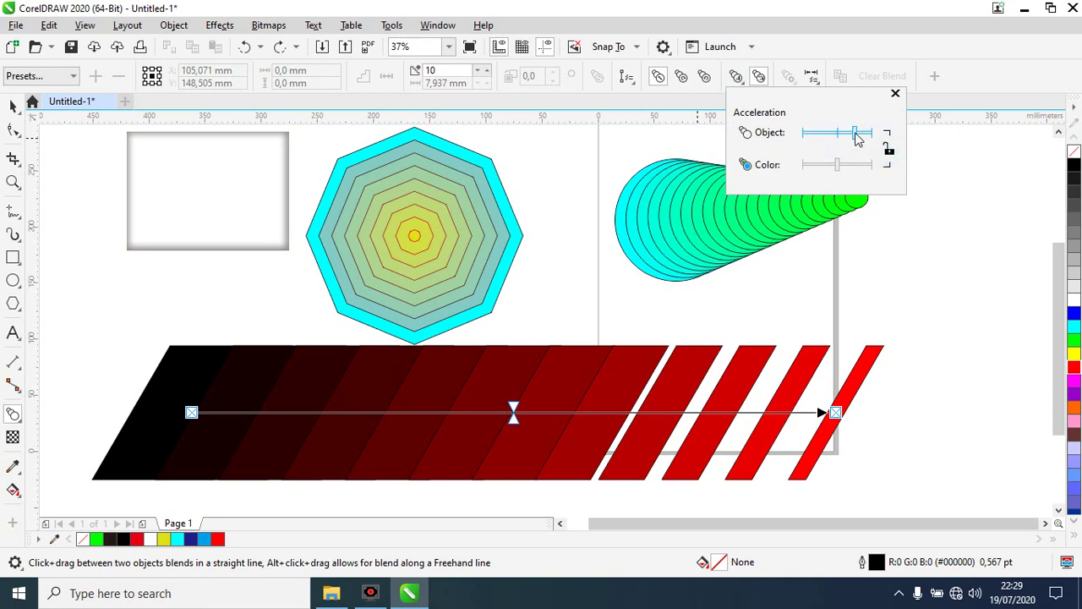
{"action": "left_click_drag", "start_coordinate": [838, 167], "coordinate": [820, 172]}
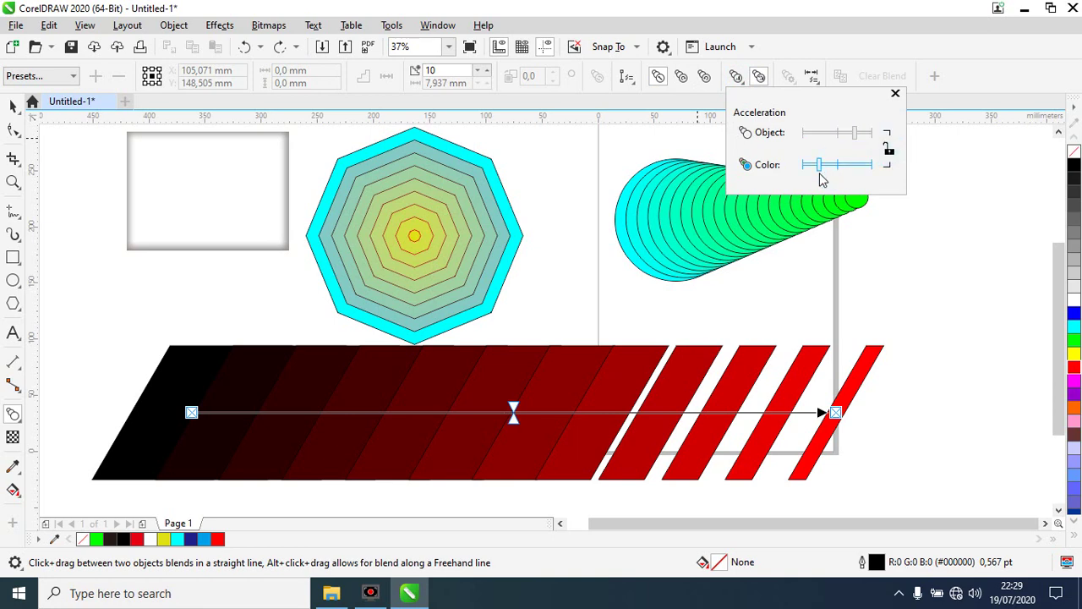
{"action": "left_click", "coordinate": [990, 175]}
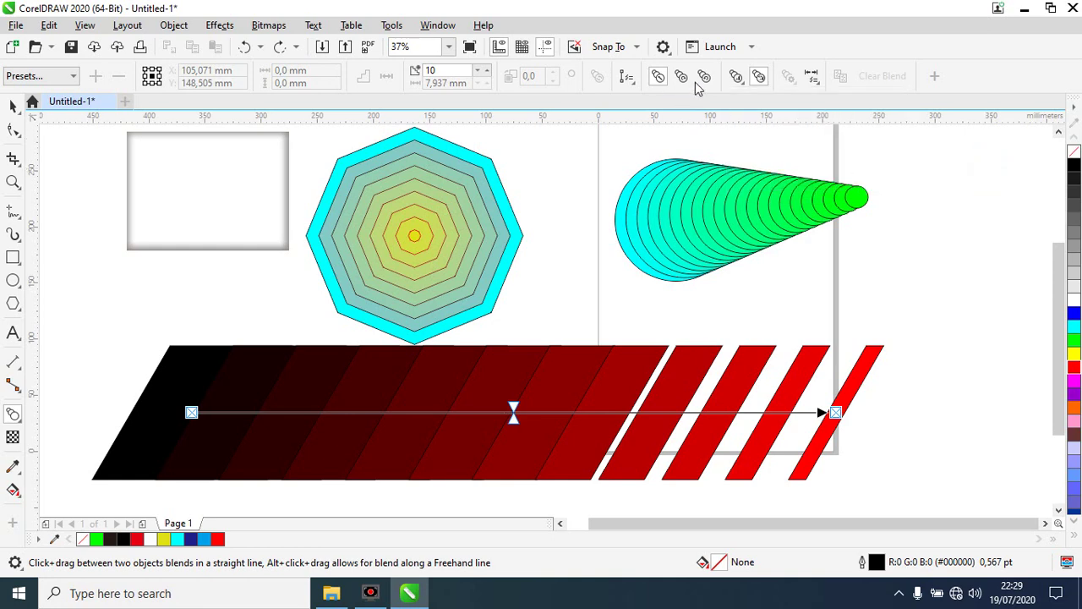
{"action": "left_click", "coordinate": [735, 78]}
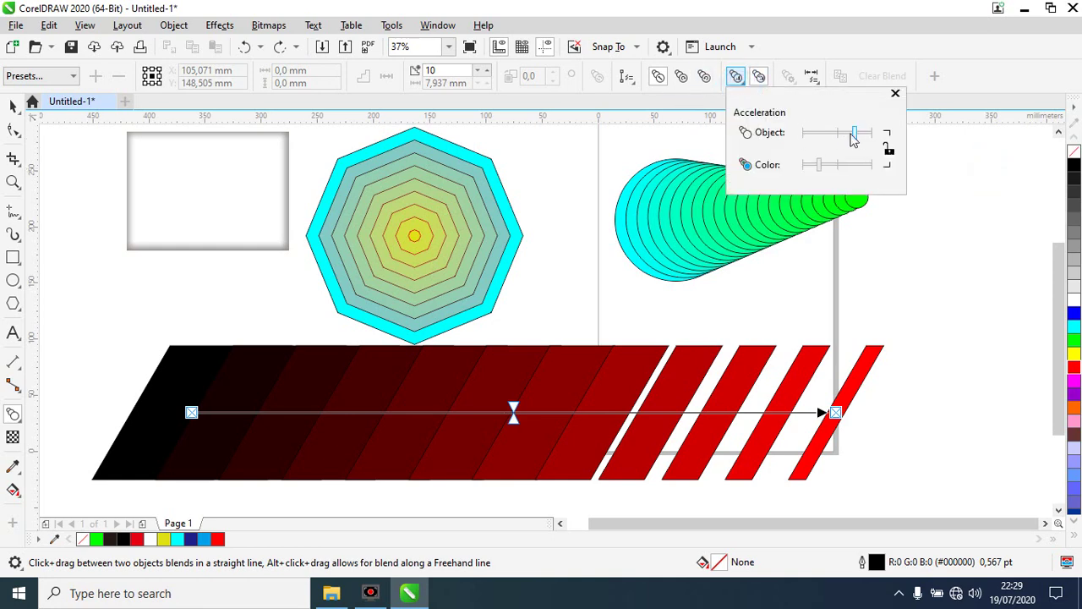
{"action": "mouse_move", "coordinate": [857, 132]}
{"action": "left_mouse_down"}
{"action": "mouse_move", "coordinate": [816, 133]}
{"action": "mouse_move", "coordinate": [857, 164]}
{"action": "left_mouse_up"}
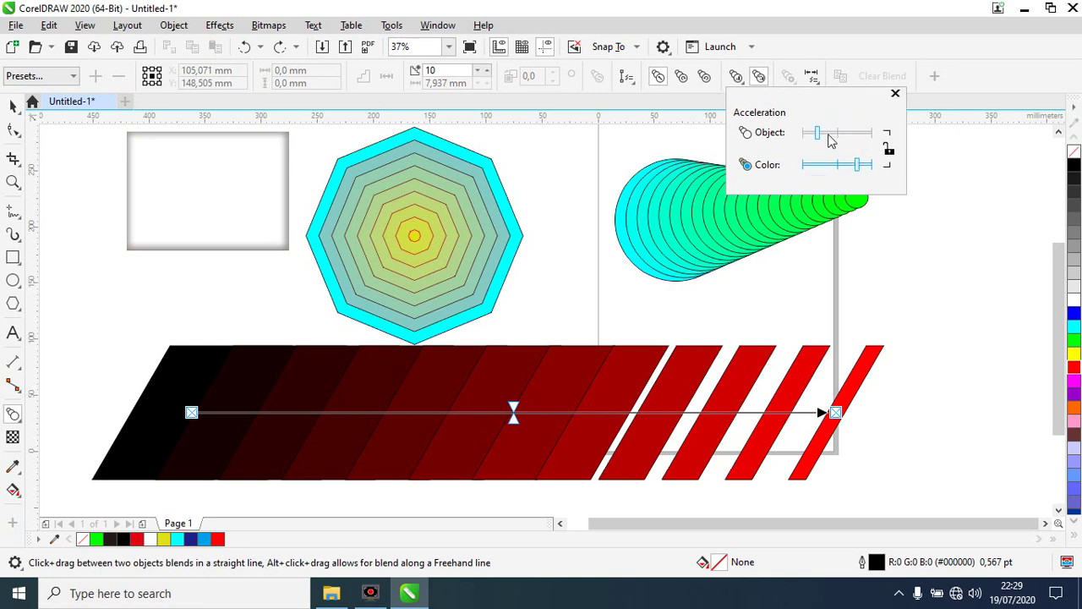
{"action": "mouse_move", "coordinate": [817, 133]}
{"action": "left_mouse_down"}
{"action": "mouse_move", "coordinate": [840, 138]}
{"action": "mouse_move", "coordinate": [837, 165]}
{"action": "left_mouse_up"}
{"action": "left_click", "coordinate": [888, 148]}
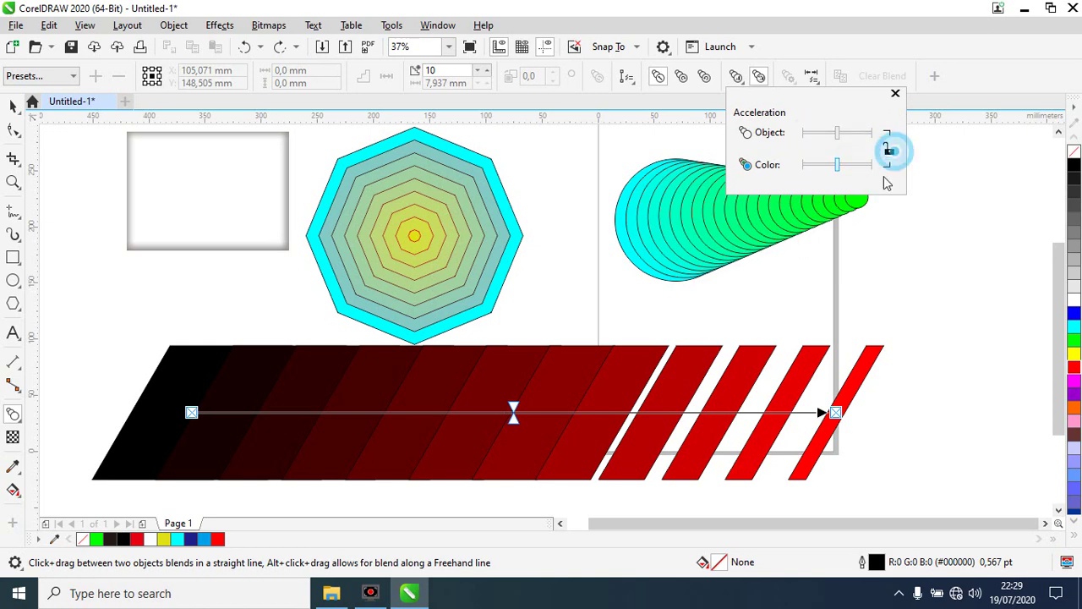
{"action": "left_click", "coordinate": [895, 93]}
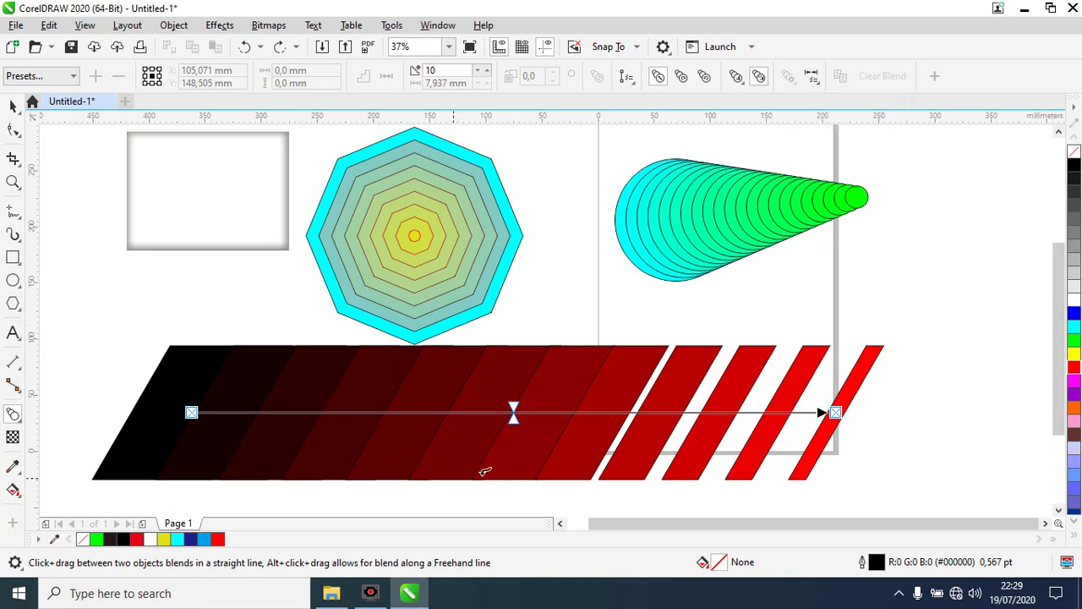
- Retry fitting the blend to a path, then try and undo a midpoint shift
{"action": "left_click", "coordinate": [540, 420]}
{"action": "left_click", "coordinate": [598, 331]}
{"action": "left_click", "coordinate": [13, 105]}
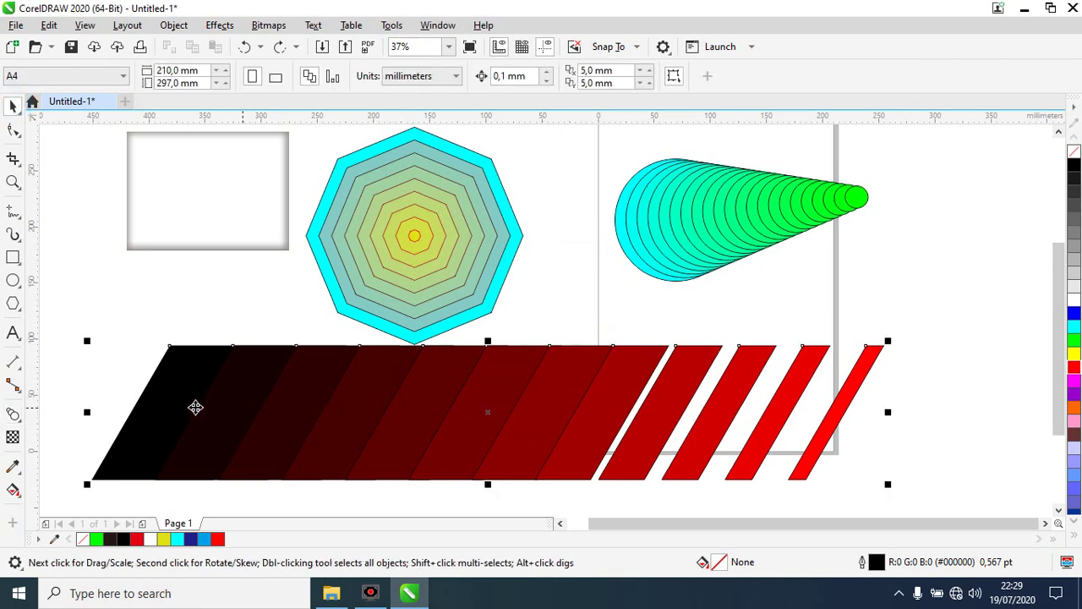
{"action": "left_click", "coordinate": [14, 412]}
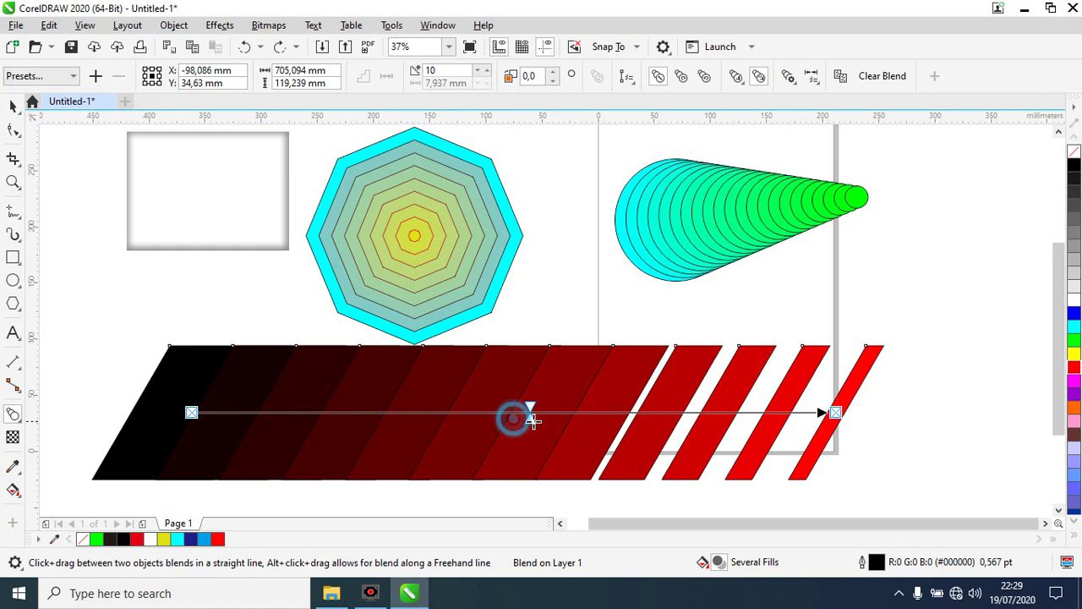
{"action": "mouse_move", "coordinate": [514, 419]}
{"action": "left_mouse_down"}
{"action": "mouse_move", "coordinate": [501, 419]}
{"action": "mouse_move", "coordinate": [582, 414]}
{"action": "left_mouse_up"}
{"action": "key", "text": "ctrl+z"}
- Split the blend, shift its midpoint toward red, and reposition the red end strip
{"action": "left_click", "coordinate": [791, 81]}
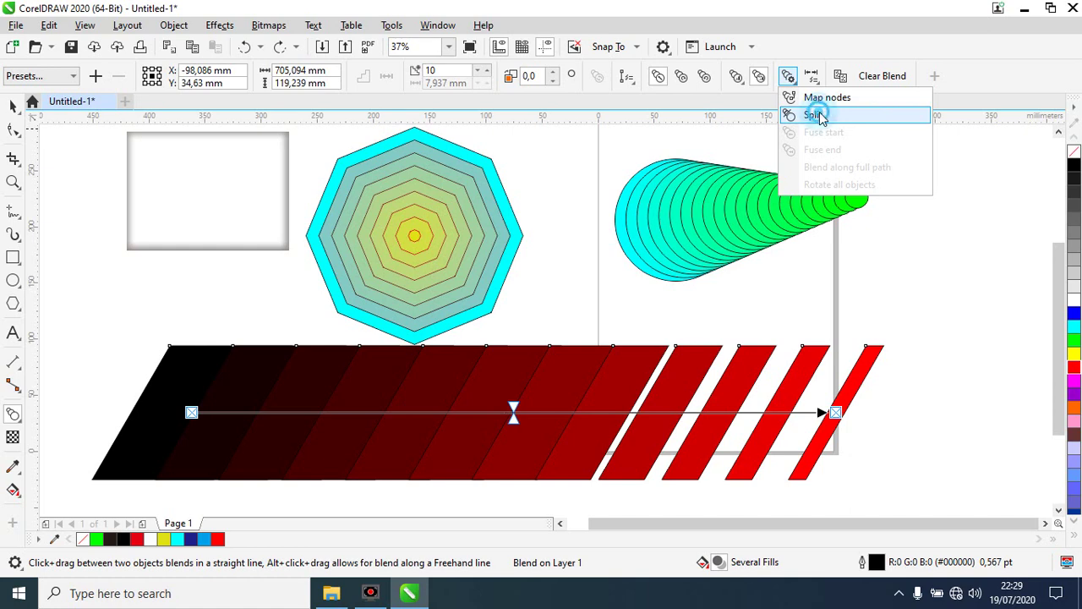
{"action": "left_click", "coordinate": [814, 116]}
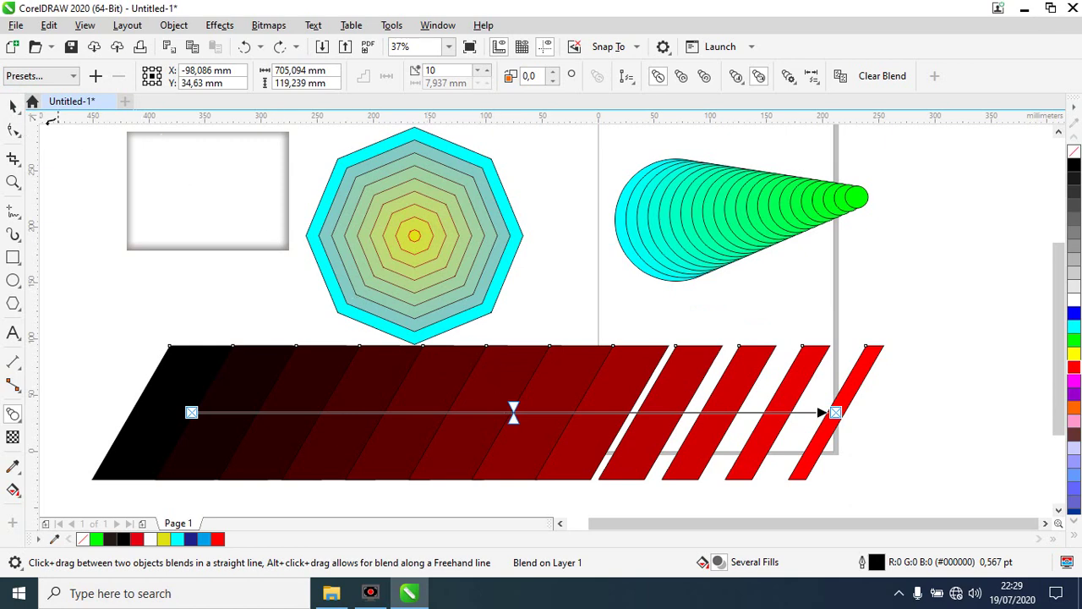
{"action": "left_click", "coordinate": [13, 105]}
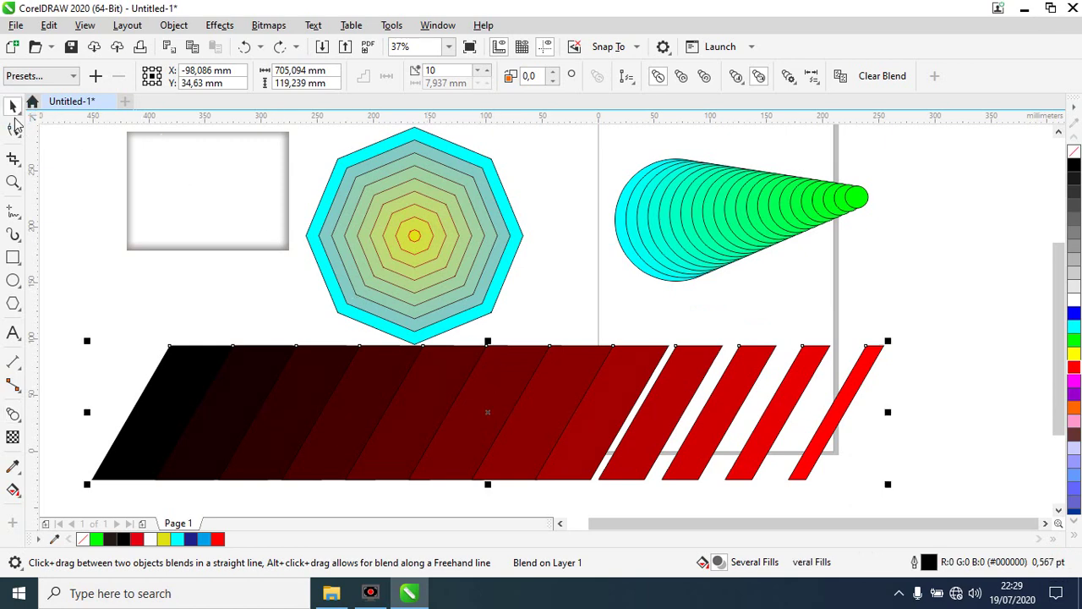
{"action": "left_click", "coordinate": [13, 413]}
{"action": "left_click_drag", "start_coordinate": [513, 413], "coordinate": [559, 416]}
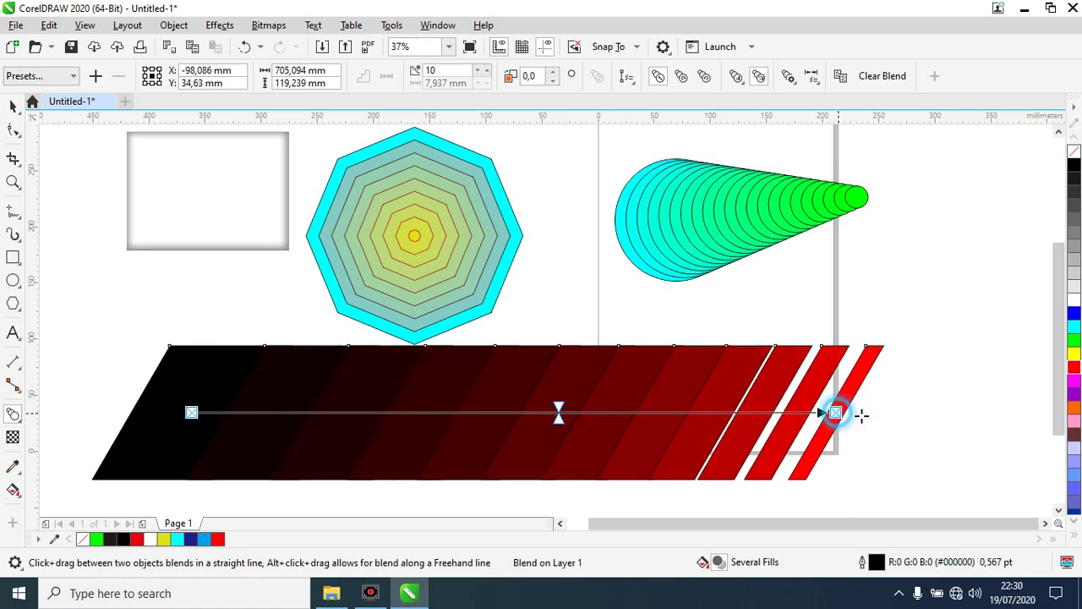
{"action": "left_click_drag", "start_coordinate": [837, 413], "coordinate": [1010, 410]}
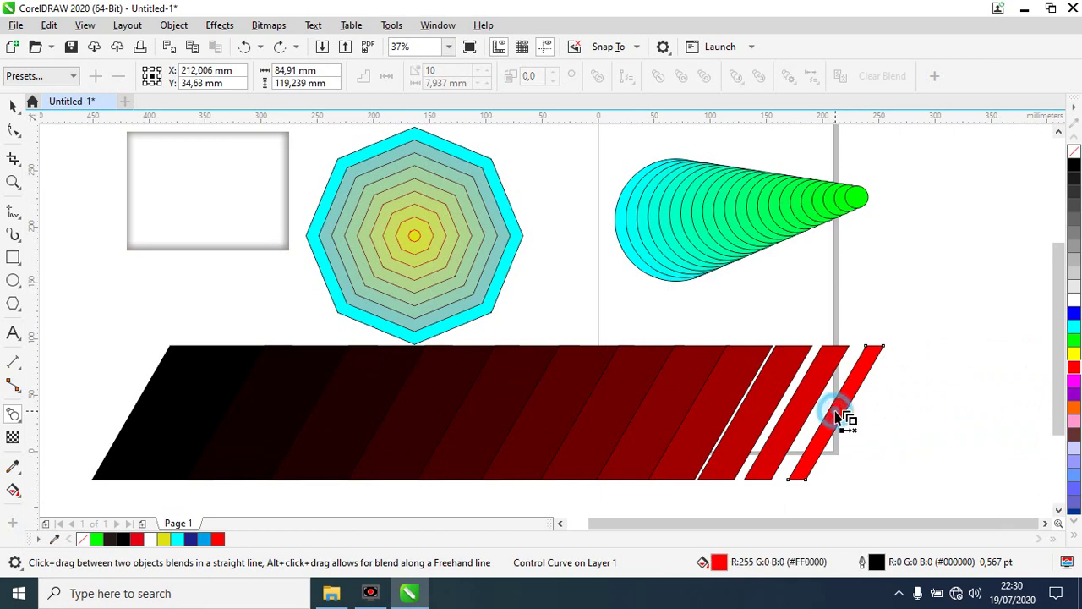
{"action": "left_click_drag", "start_coordinate": [837, 414], "coordinate": [964, 415]}
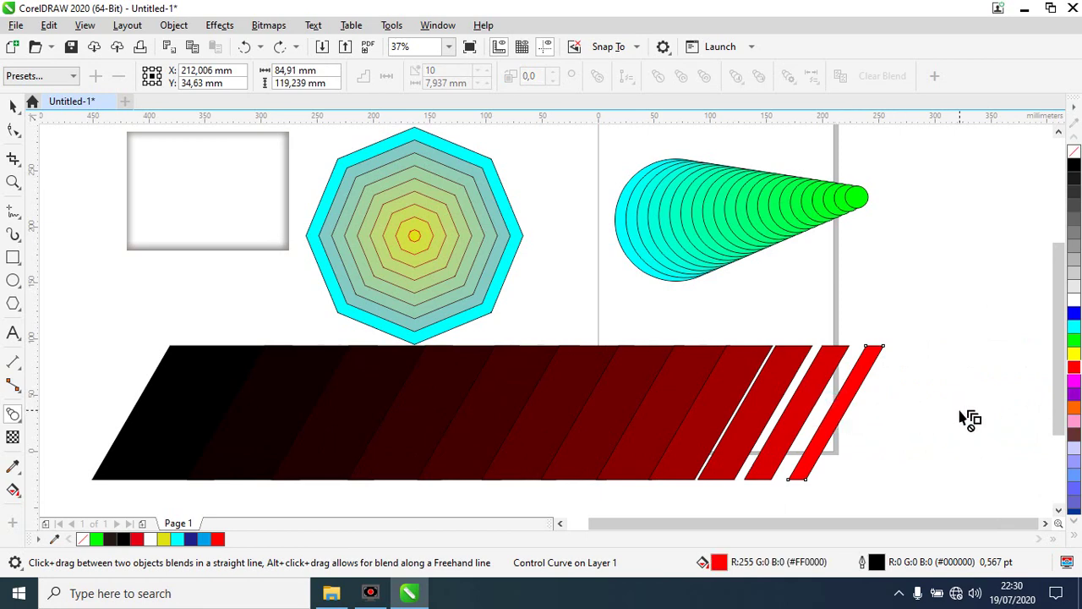
{"action": "left_click", "coordinate": [837, 416]}
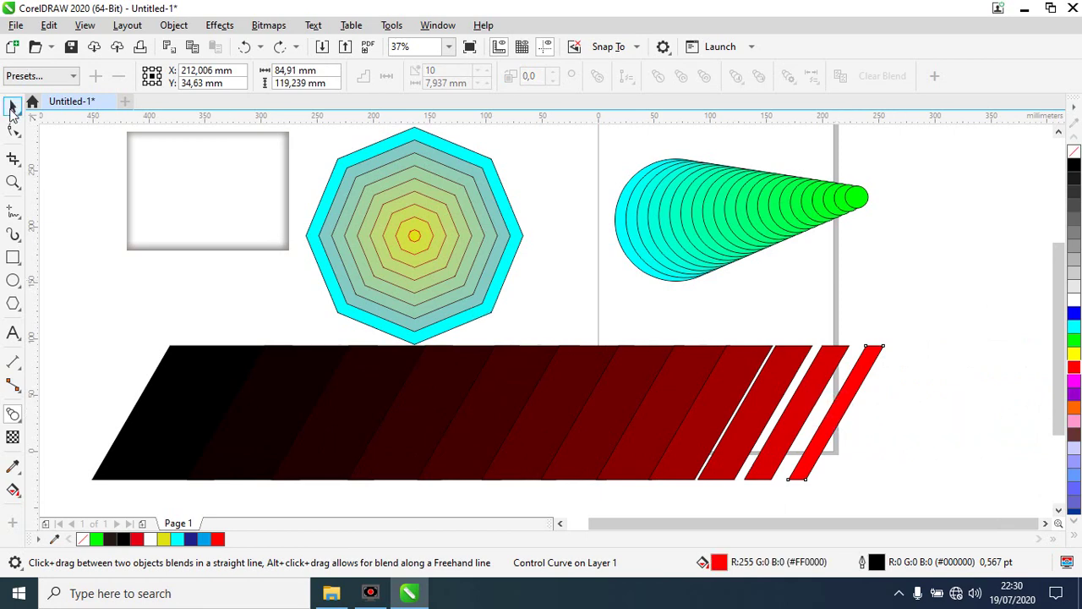
{"action": "key", "text": "space"}
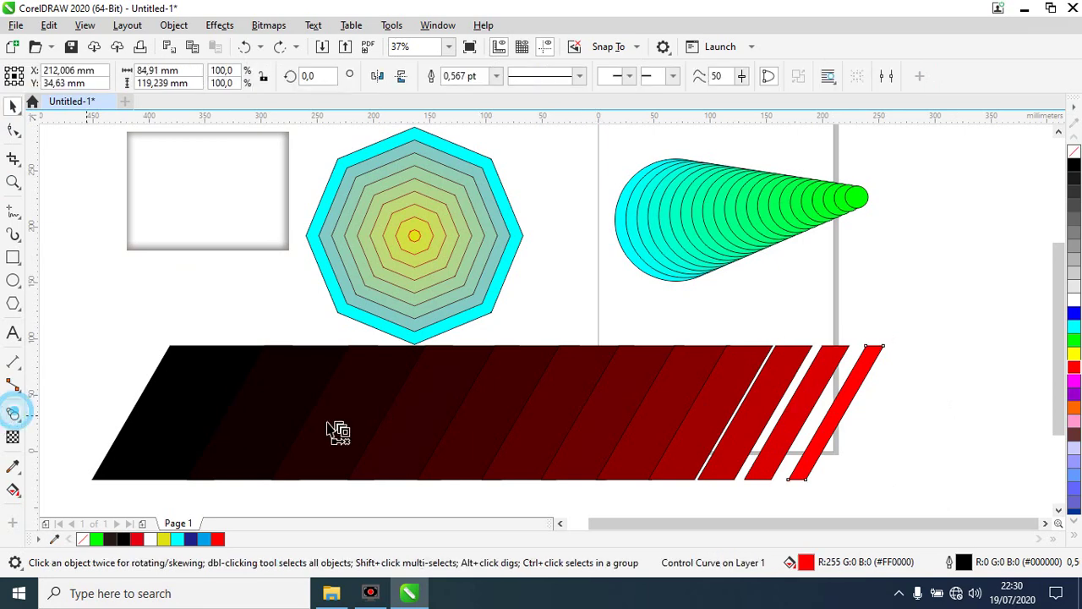
{"action": "left_click", "coordinate": [448, 427]}
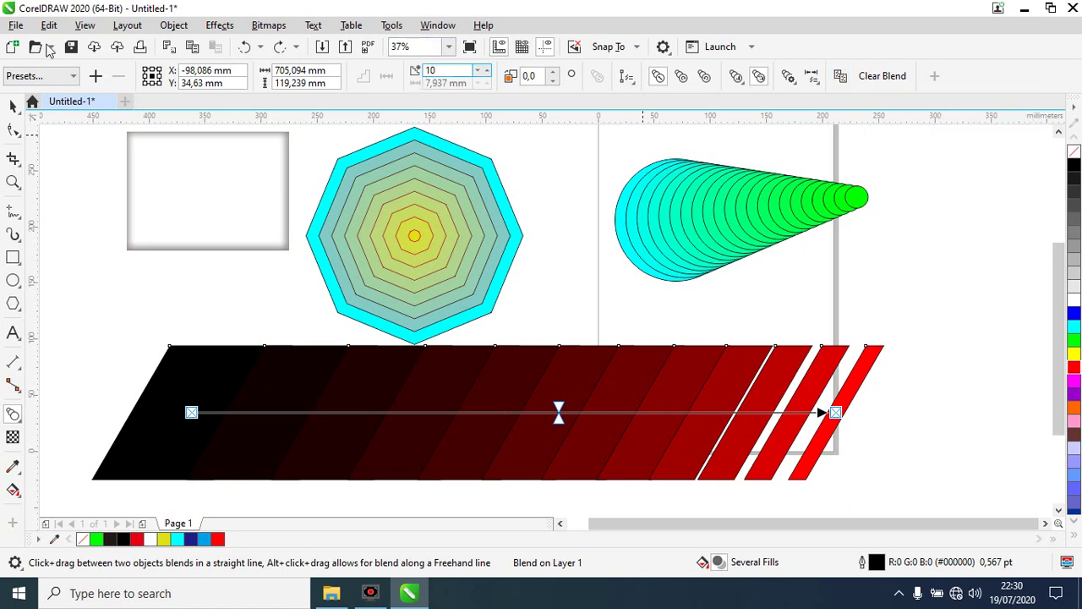
- Apply the Straight 8 Step blend preset, then lower the blend steps to 4
{"action": "left_click", "coordinate": [72, 76]}
{"action": "mouse_move", "coordinate": [38, 94]}
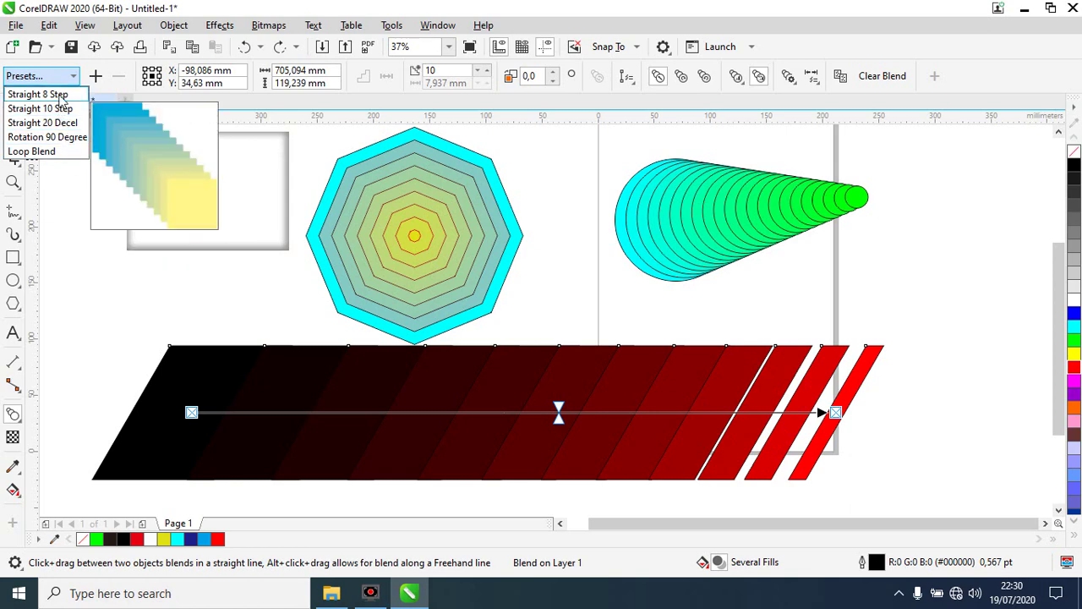
{"action": "left_click", "coordinate": [61, 96]}
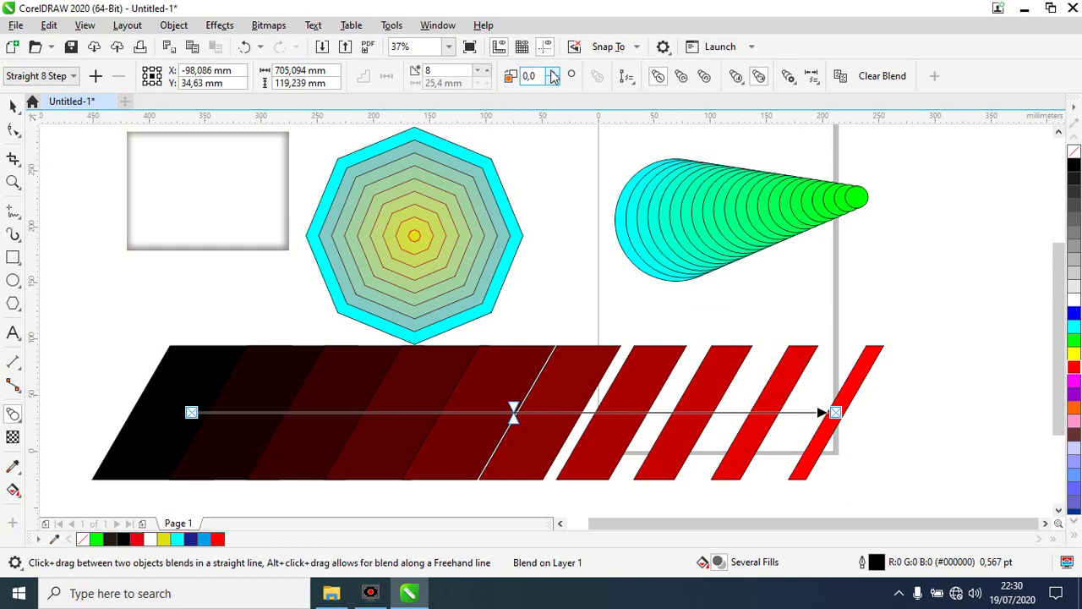
{"action": "left_click", "coordinate": [478, 75]}
{"action": "left_click", "coordinate": [478, 76]}
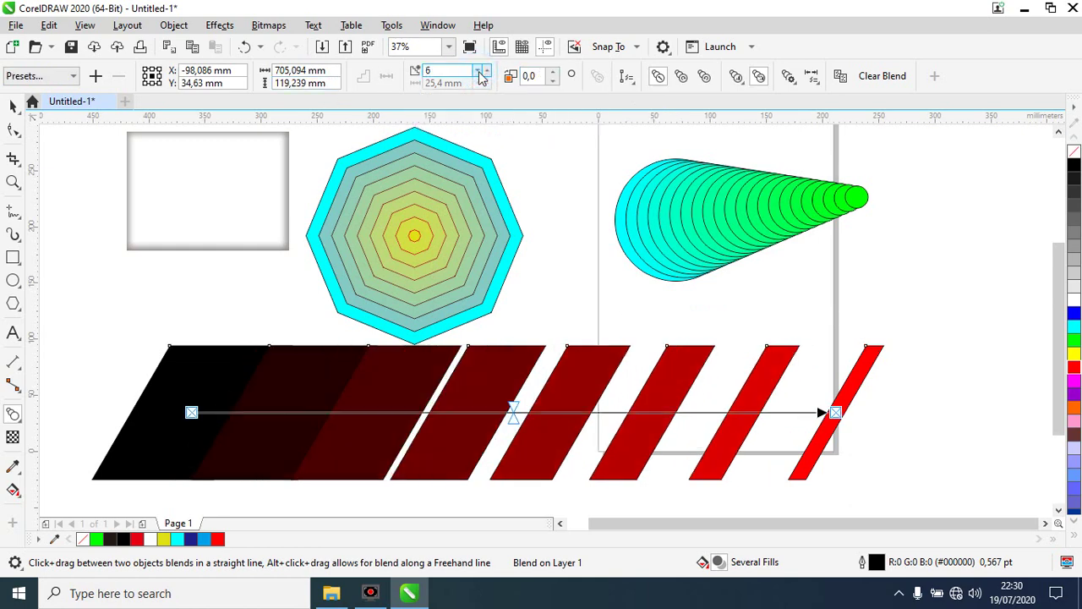
{"action": "left_click", "coordinate": [478, 75]}
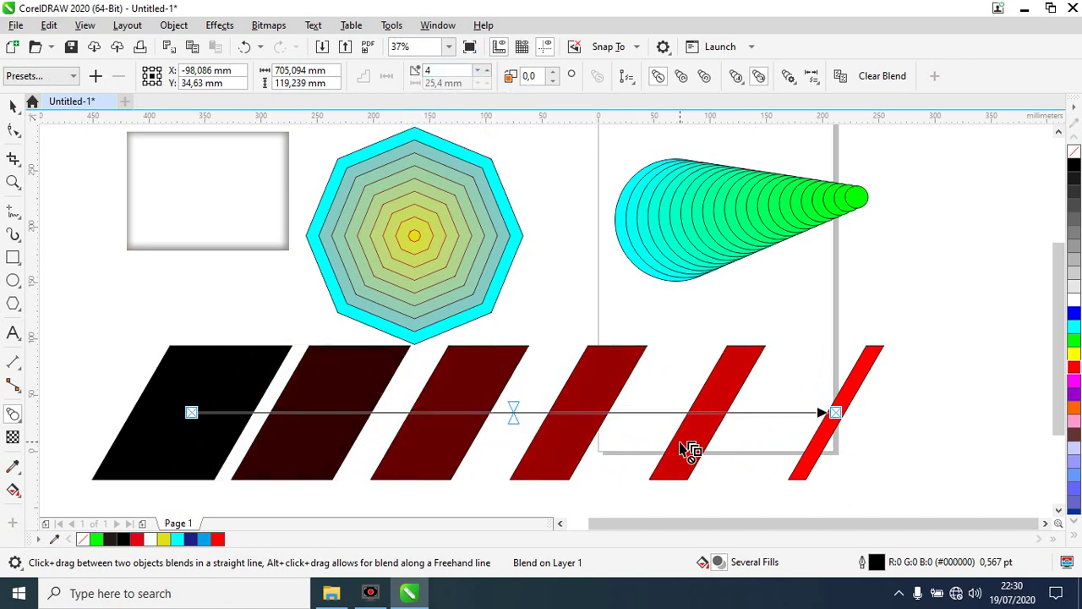
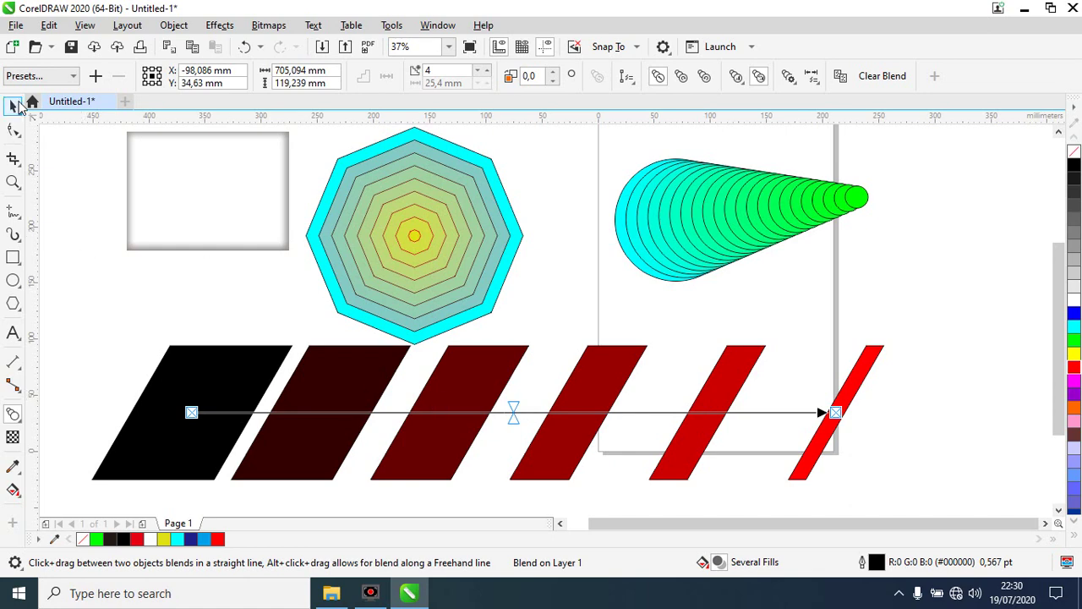
- Briefly recolour the black starting parallelogram red, then restore it to black
{"action": "left_click", "coordinate": [12, 105]}
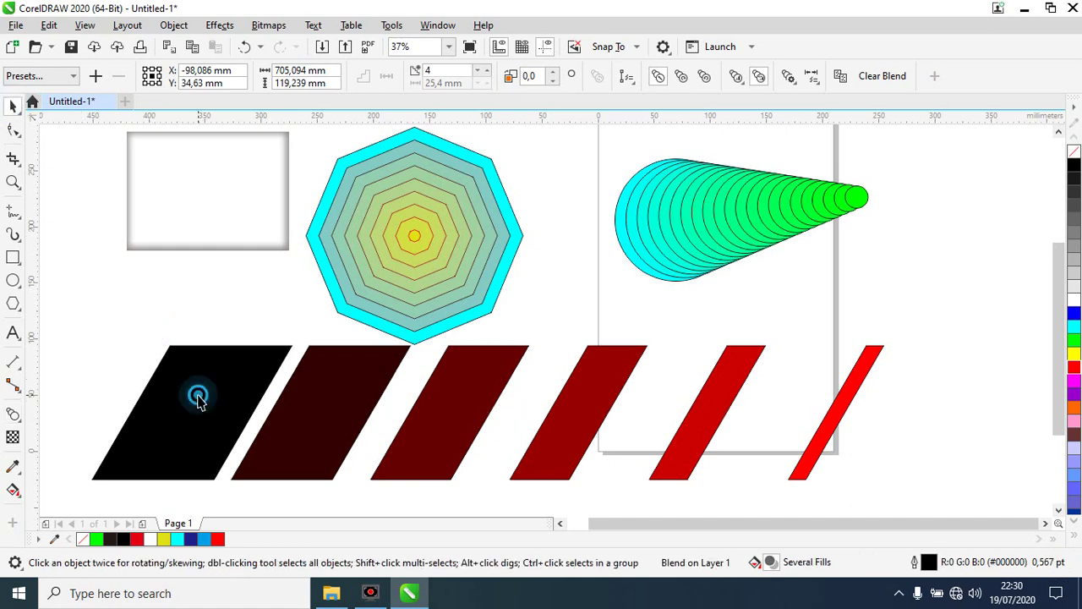
{"action": "left_click", "coordinate": [200, 394]}
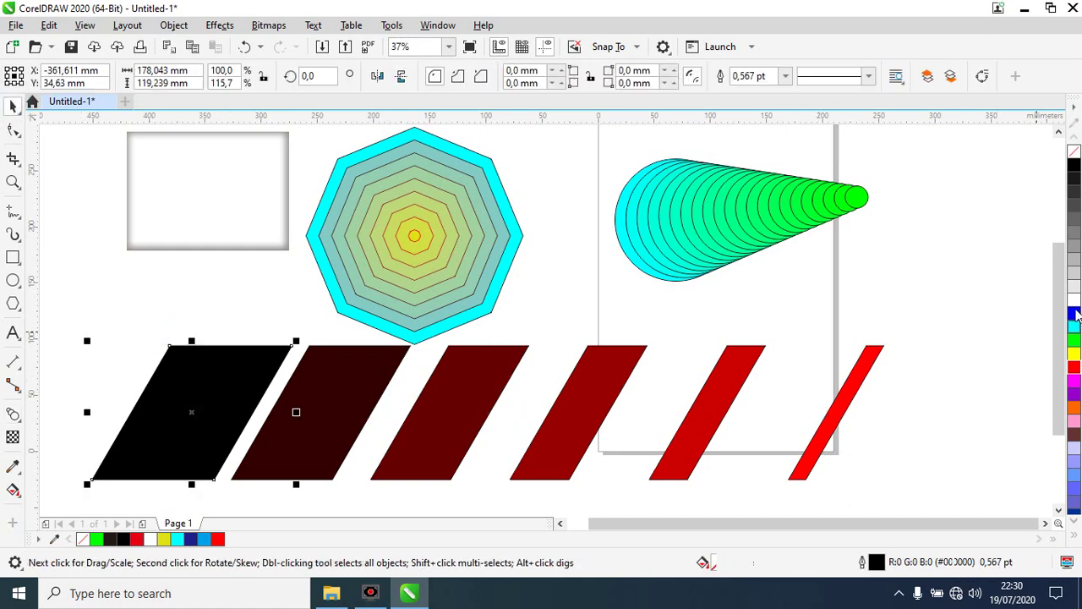
{"action": "left_click", "coordinate": [1074, 365]}
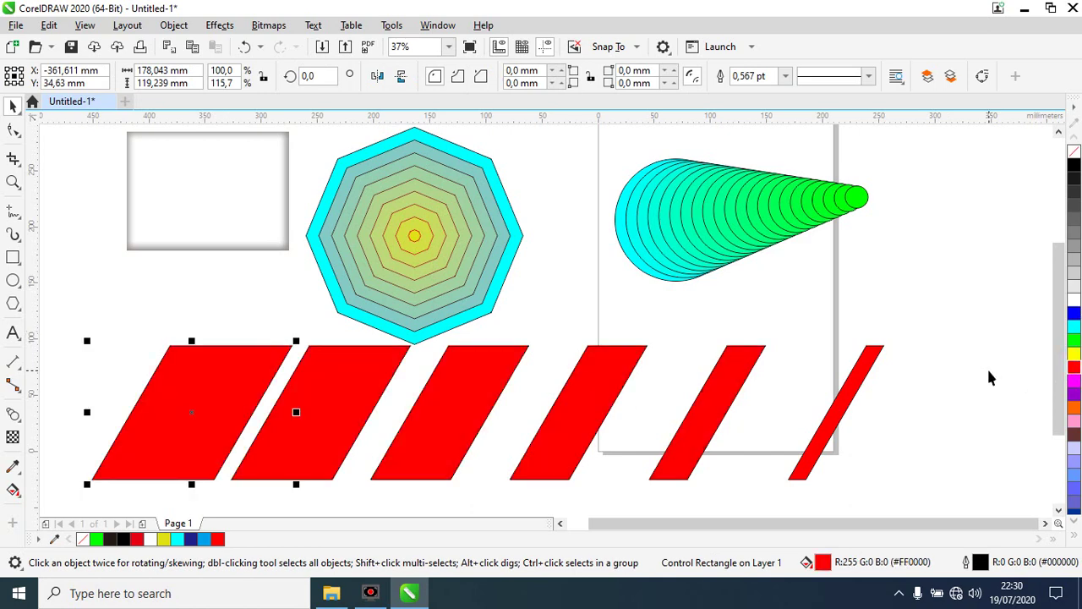
{"action": "left_click", "coordinate": [1074, 168]}
{"action": "left_click", "coordinate": [985, 320]}
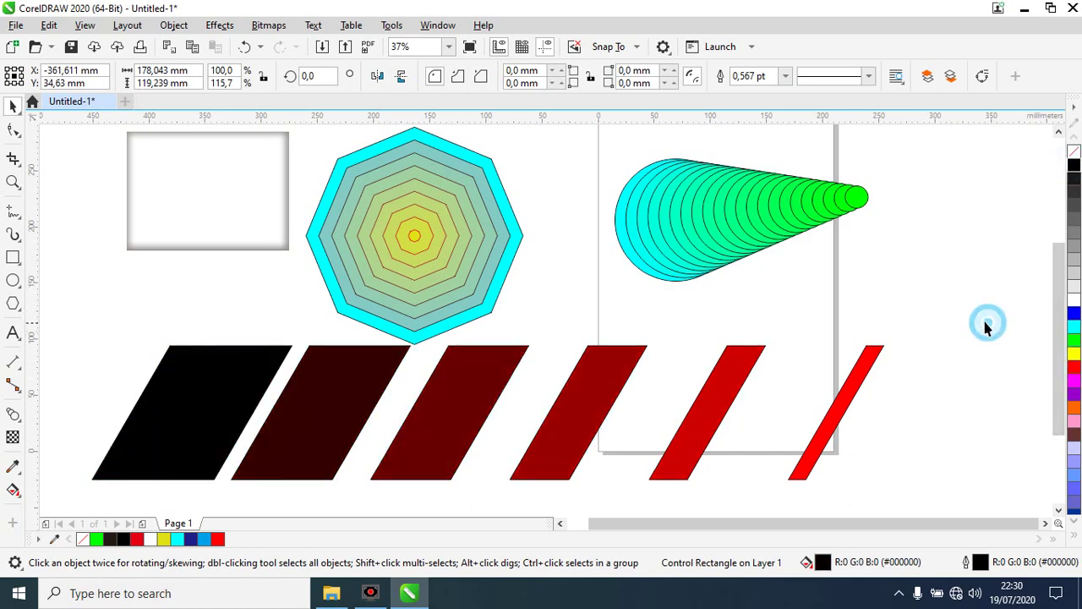
- Marquee-select the whole blend and drag it right, beneath the octagon and cone
{"action": "left_click", "coordinate": [848, 406]}
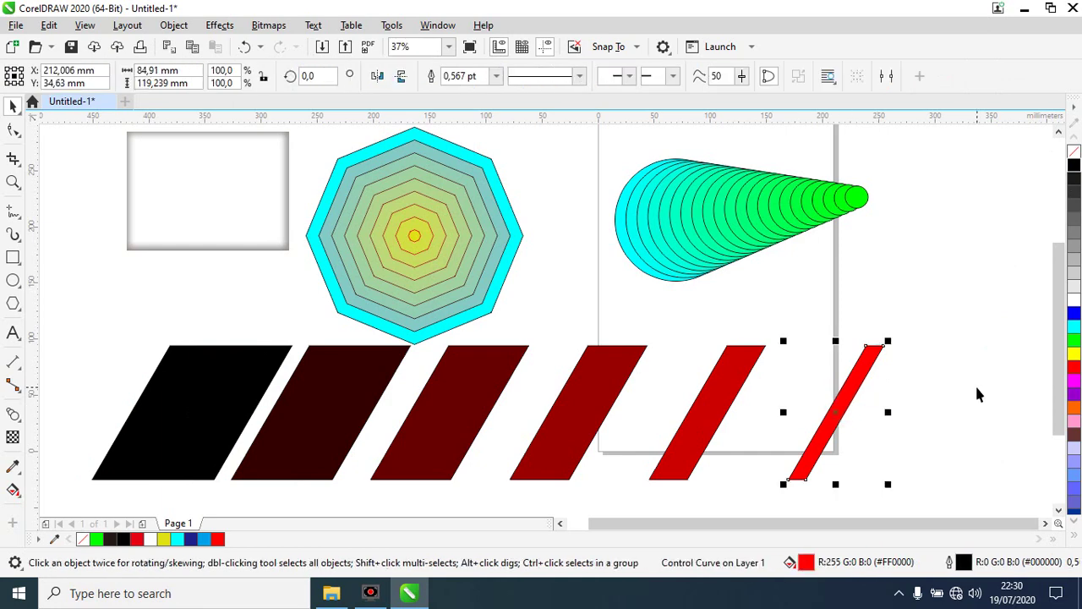
{"action": "scroll", "coordinate": [724, 422], "scroll_direction": "down", "scroll_amount": 5}
{"action": "left_click", "coordinate": [735, 454]}
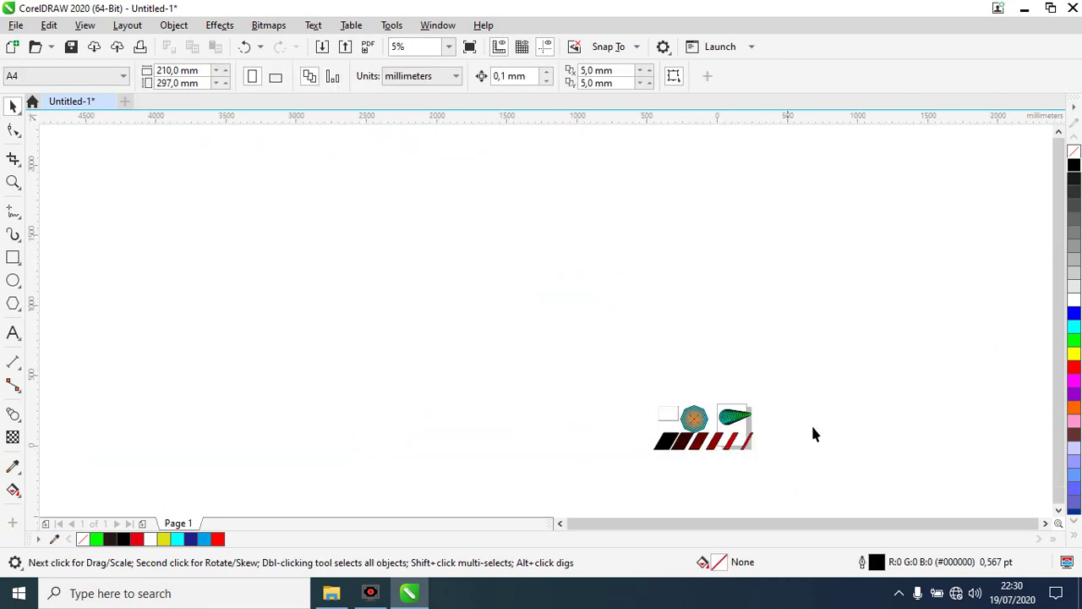
{"action": "left_click_drag", "start_coordinate": [615, 480], "coordinate": [615, 478]}
{"action": "left_click_drag", "start_coordinate": [750, 430], "coordinate": [514, 386]}
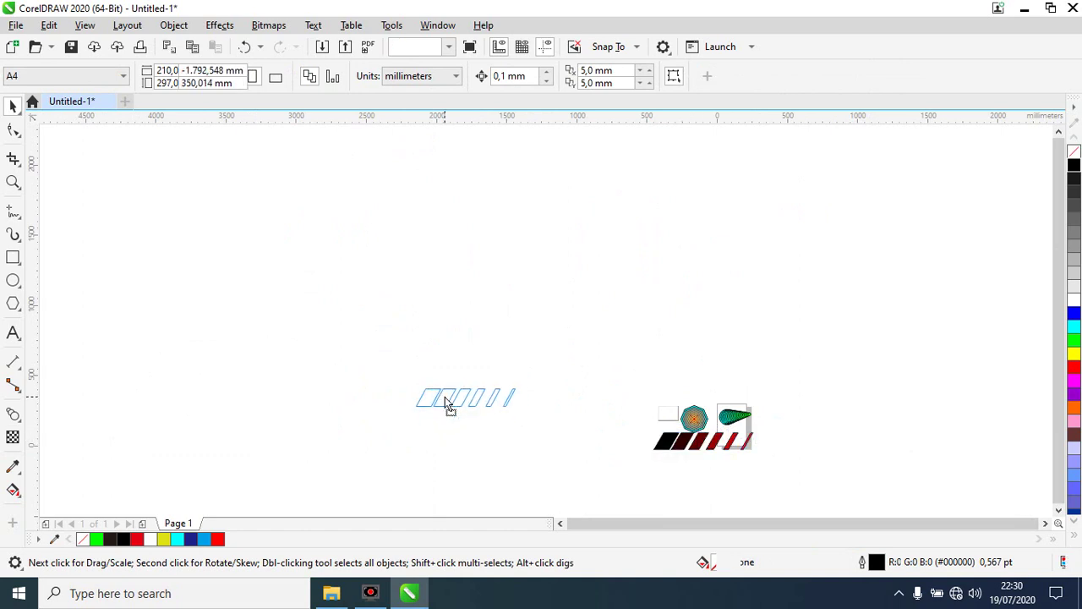
{"action": "left_click", "coordinate": [564, 382]}
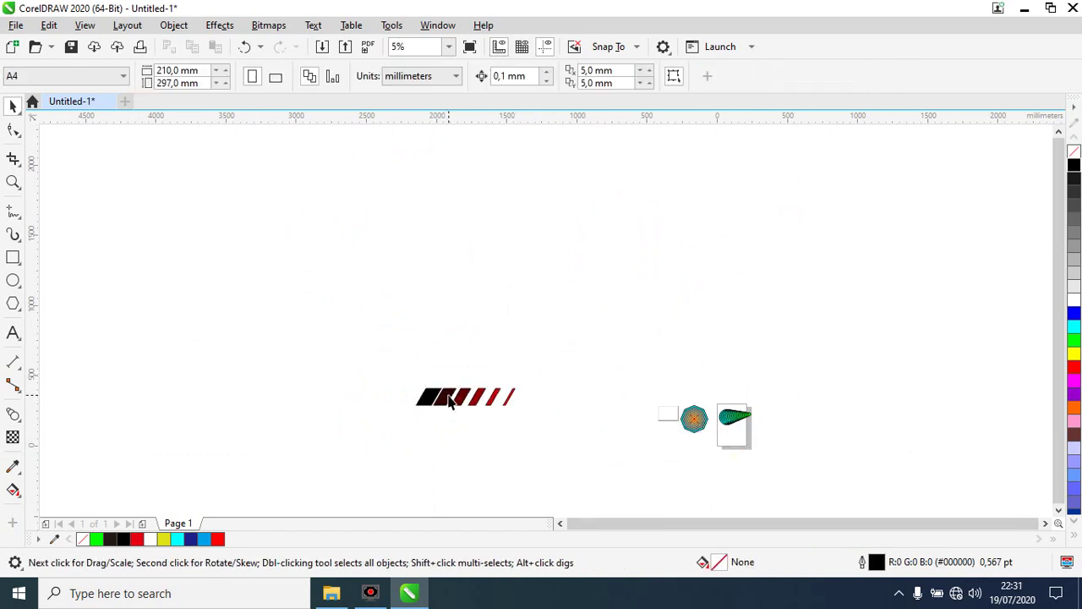
{"action": "left_click_drag", "start_coordinate": [451, 401], "coordinate": [715, 455]}
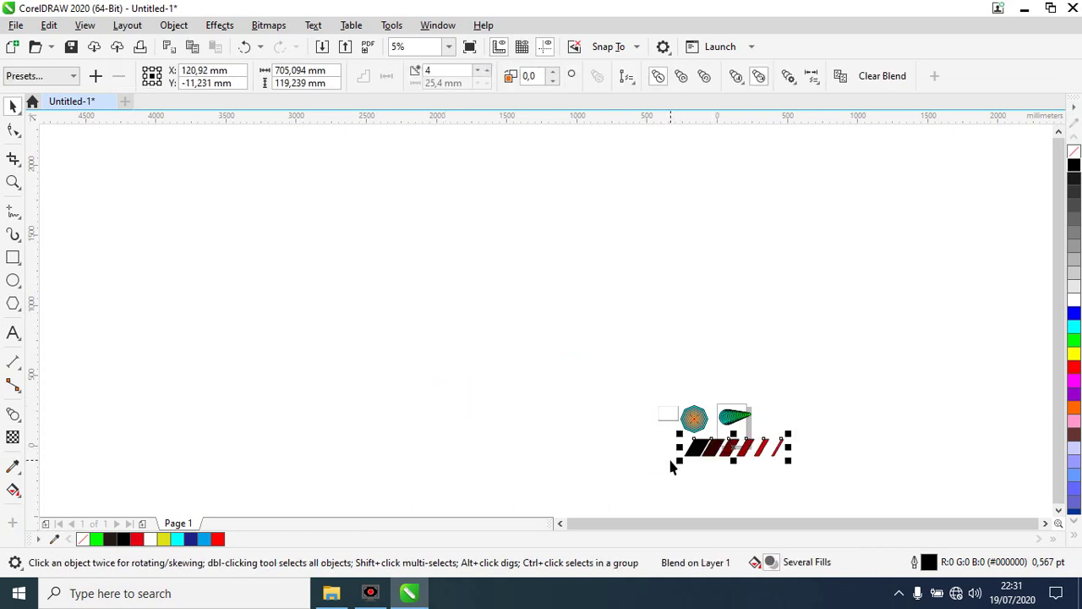
- Select the parallelogram blend with the Blend tool and check its Path options
{"action": "scroll", "coordinate": [683, 459], "scroll_direction": "up", "scroll_amount": 5}
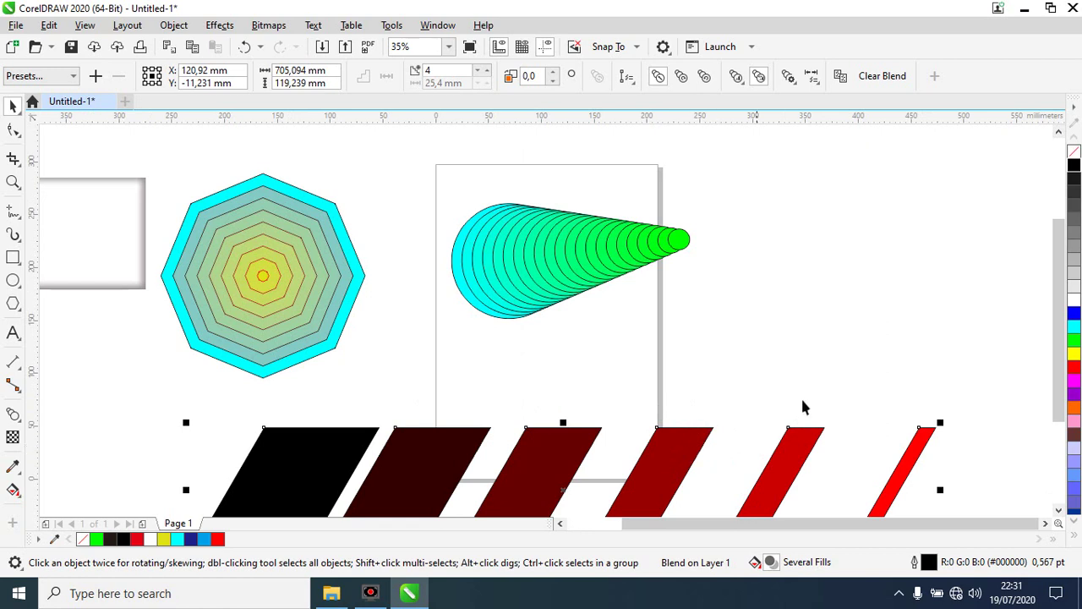
{"action": "left_click", "coordinate": [894, 307]}
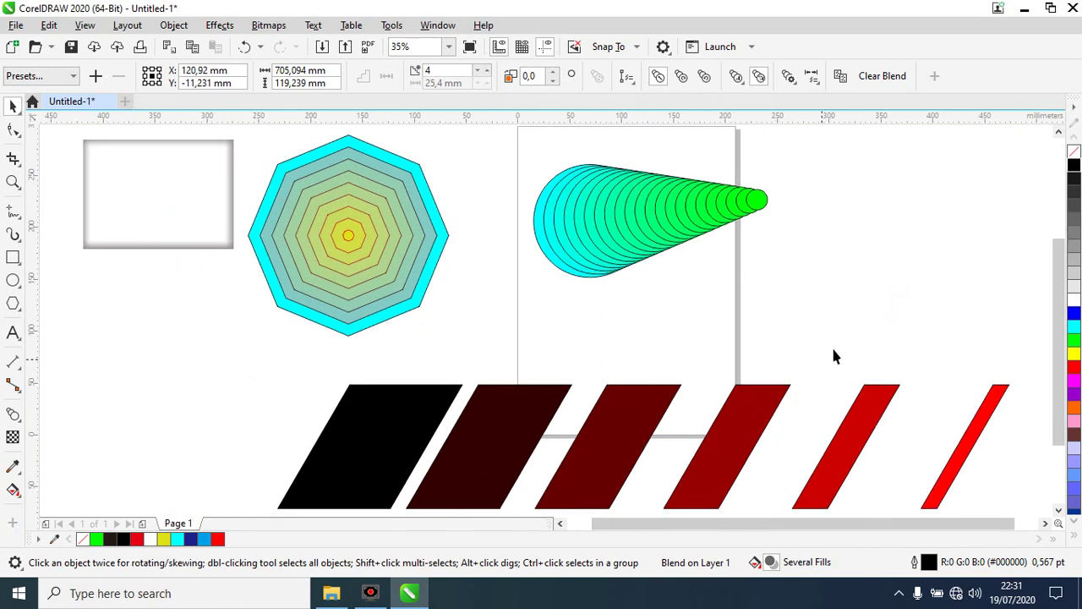
{"action": "left_click", "coordinate": [380, 429]}
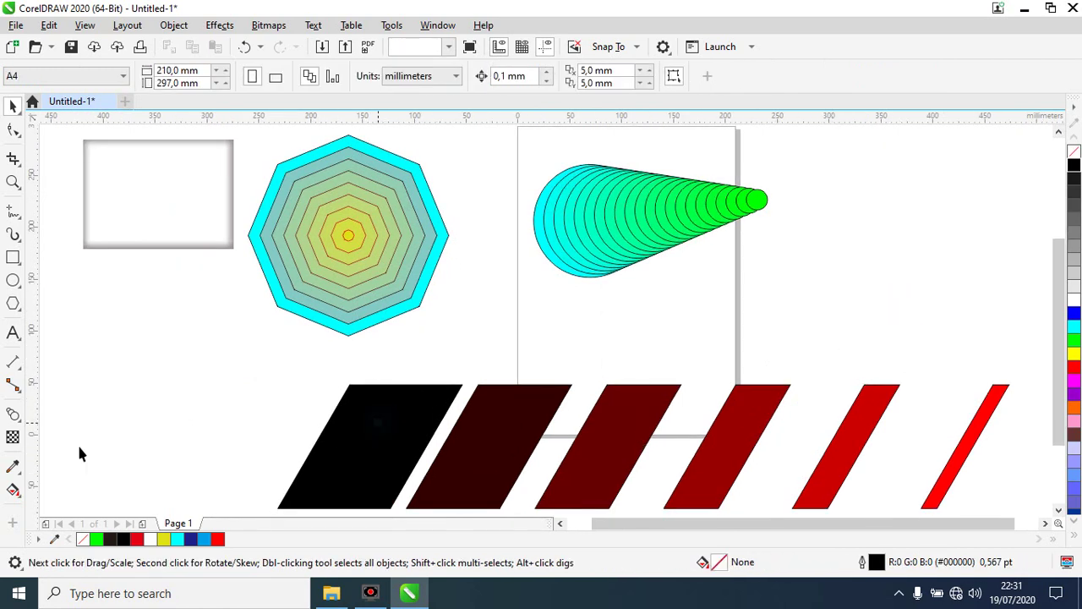
{"action": "left_click", "coordinate": [16, 416]}
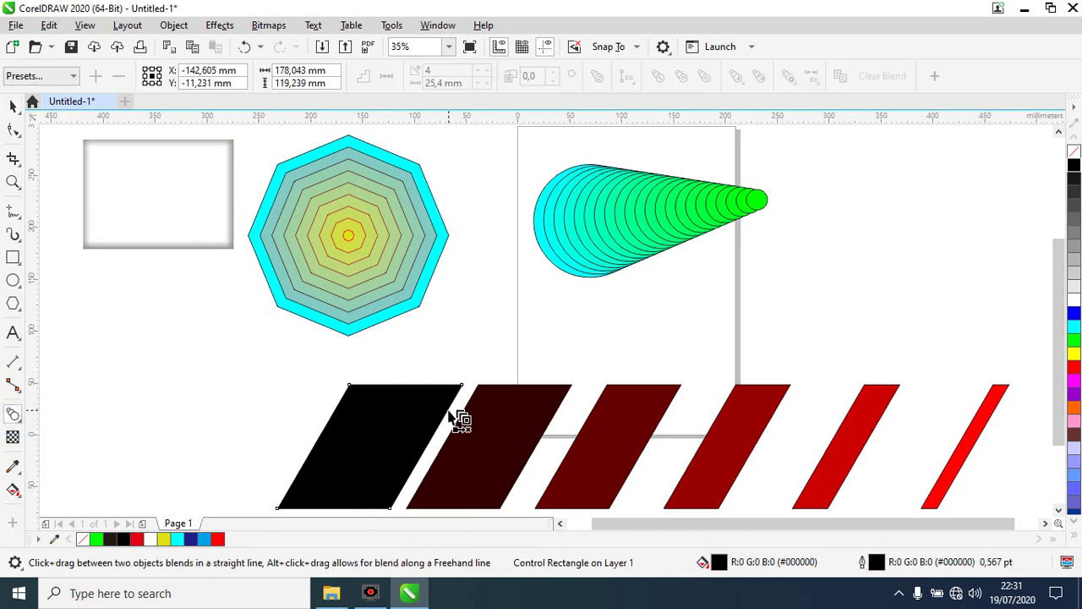
{"action": "left_click", "coordinate": [513, 457]}
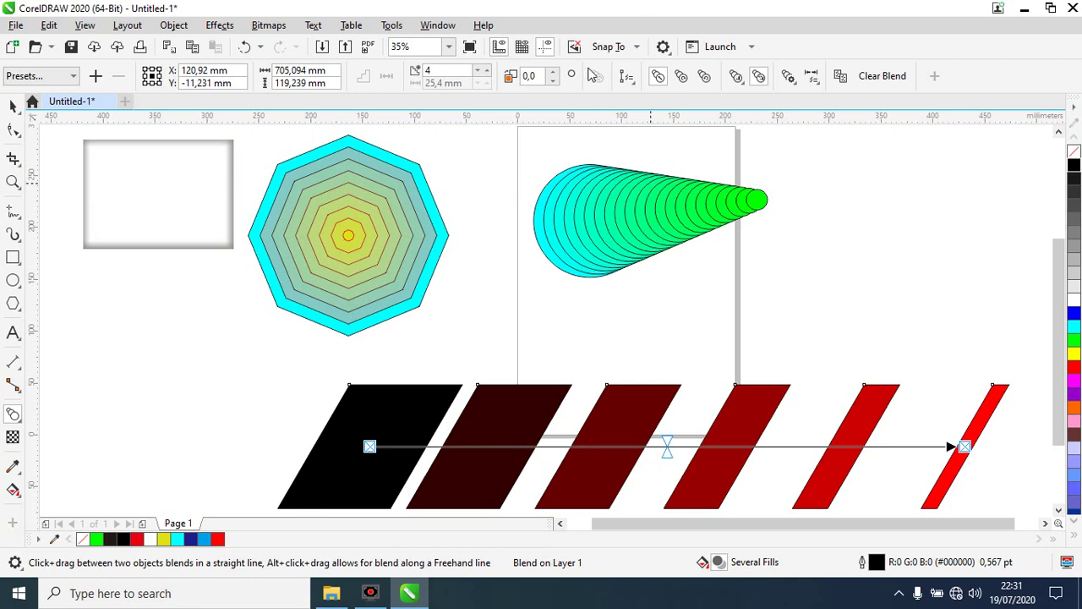
{"action": "left_click", "coordinate": [633, 84]}
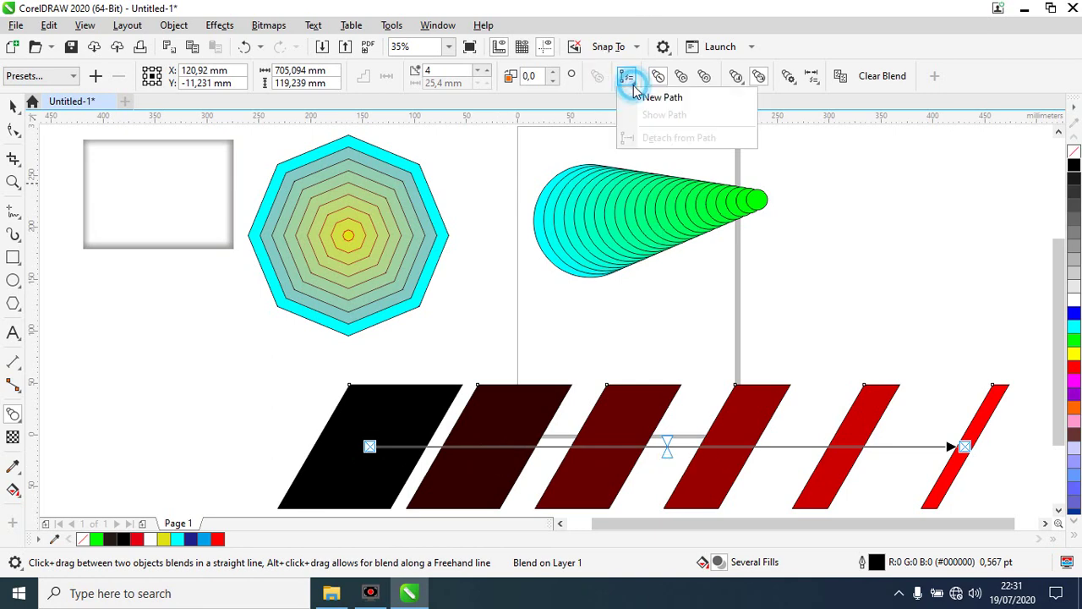
{"action": "left_click", "coordinate": [655, 97]}
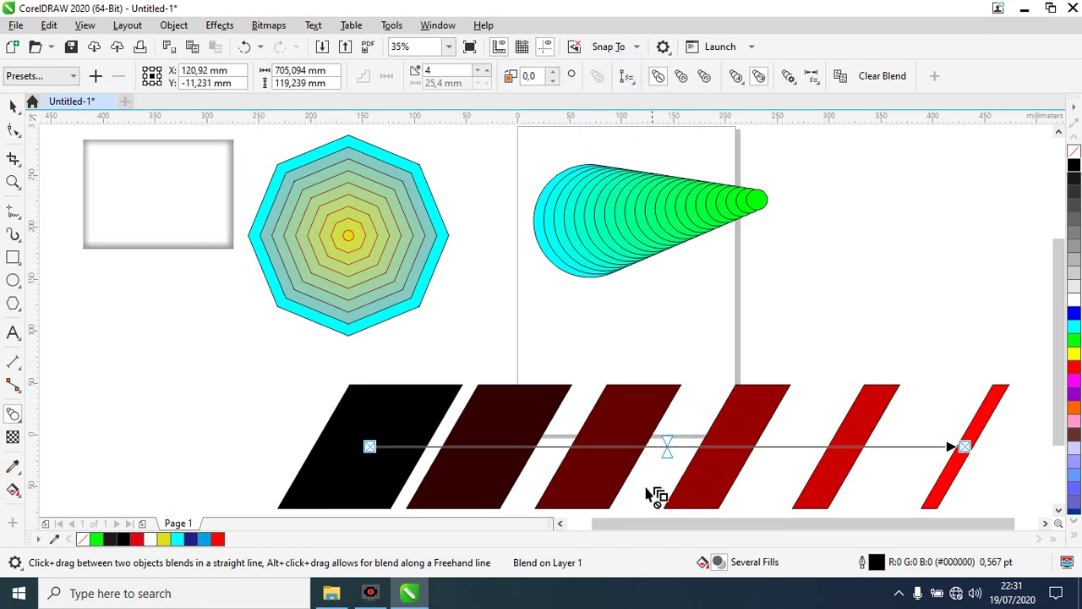
- Drag the acceleration slider to crowd intermediate shapes toward black, then check Start/End options
{"action": "left_click_drag", "start_coordinate": [668, 445], "coordinate": [738, 445]}
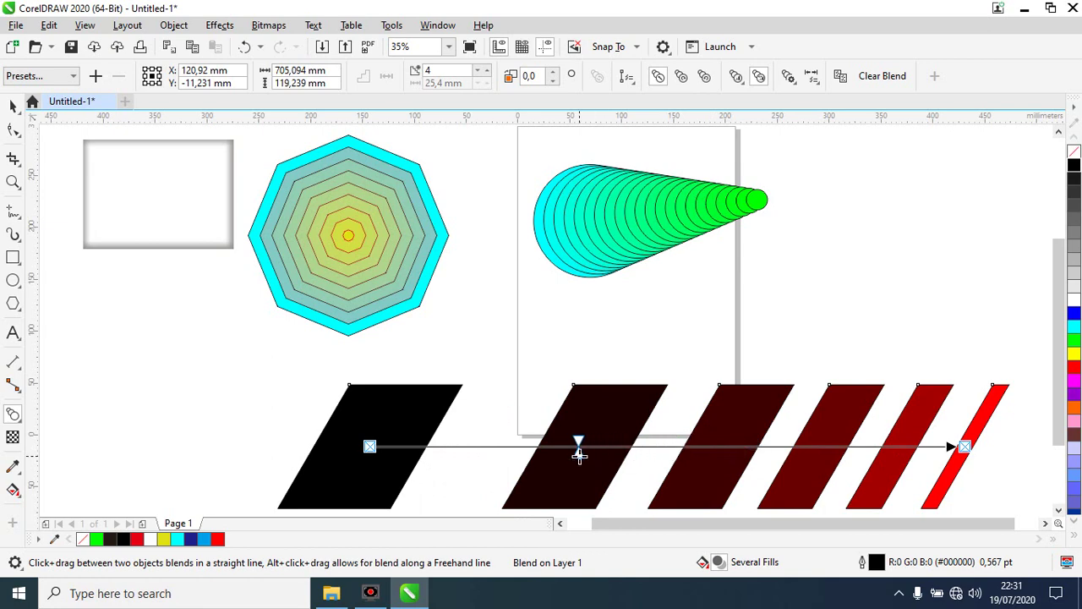
{"action": "left_click_drag", "start_coordinate": [739, 452], "coordinate": [579, 456]}
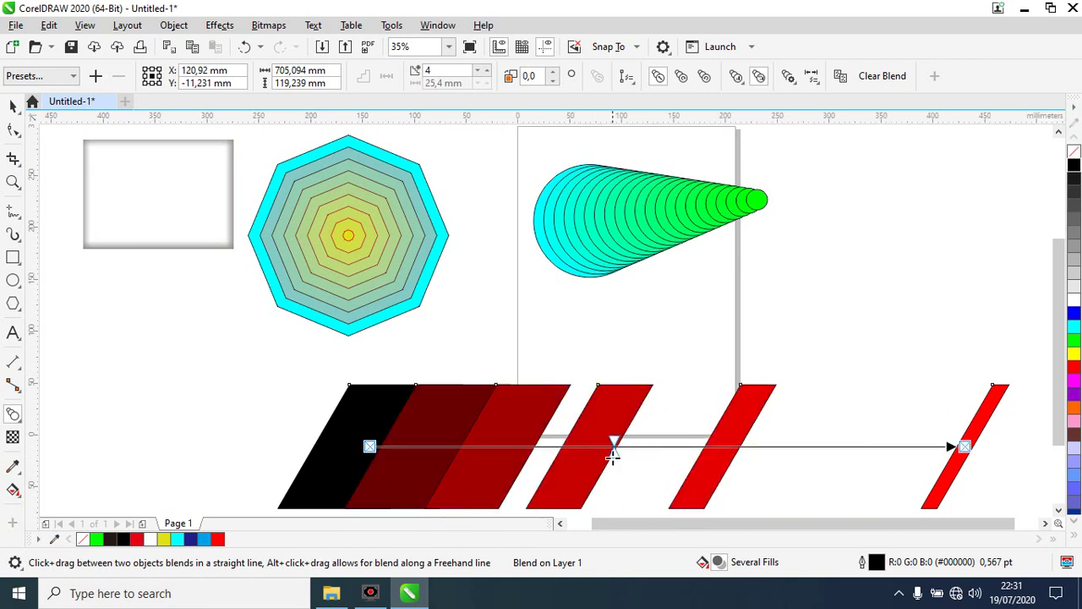
{"action": "left_click_drag", "start_coordinate": [579, 454], "coordinate": [632, 450]}
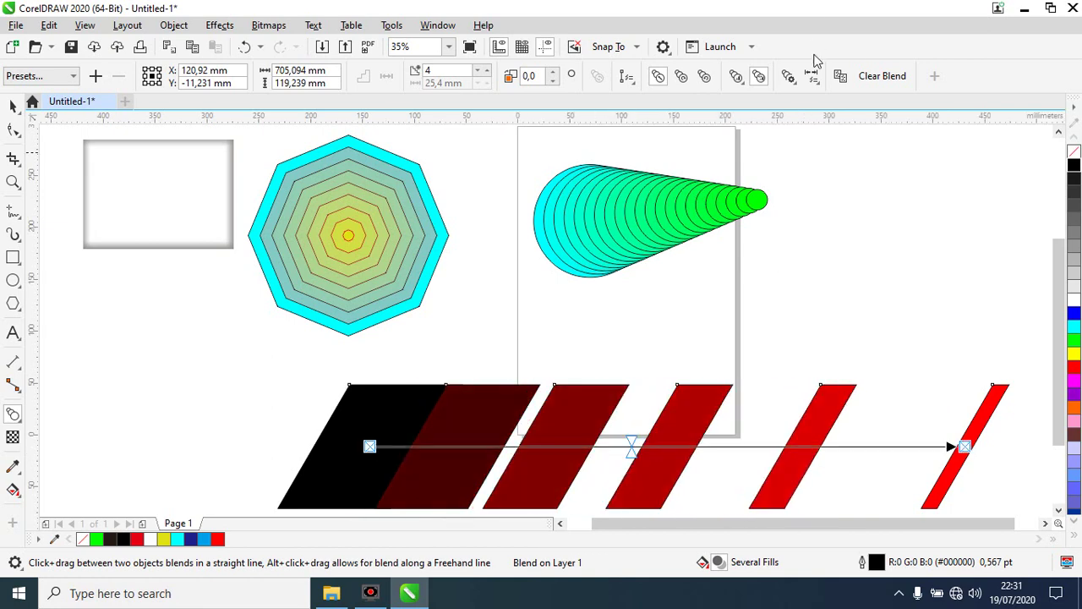
{"action": "left_click", "coordinate": [814, 78]}
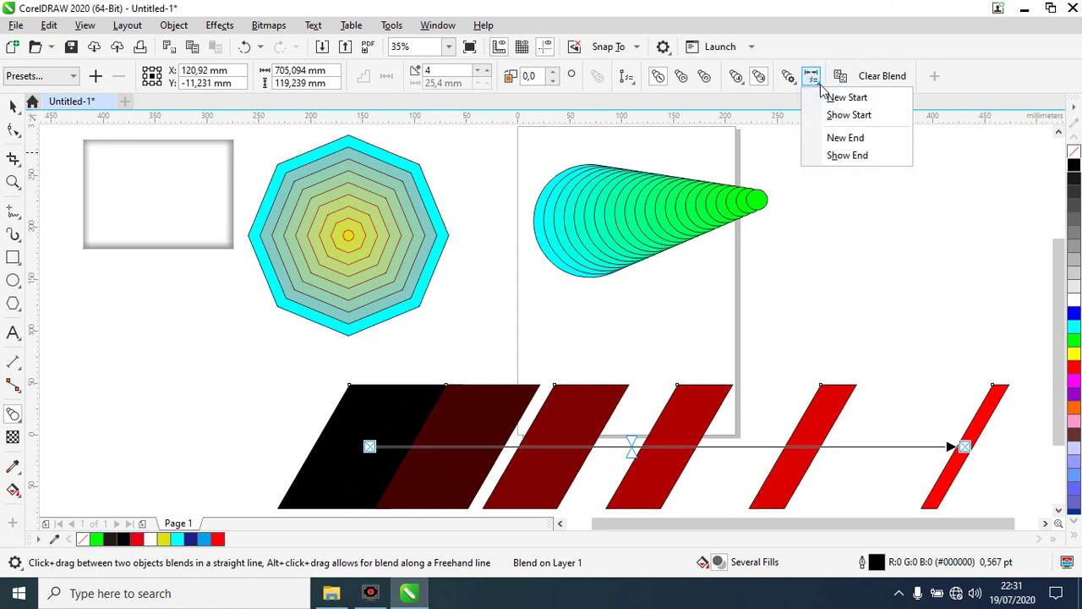
{"action": "left_click", "coordinate": [812, 78]}
{"action": "left_click", "coordinate": [788, 76]}
{"action": "left_click", "coordinate": [873, 84]}
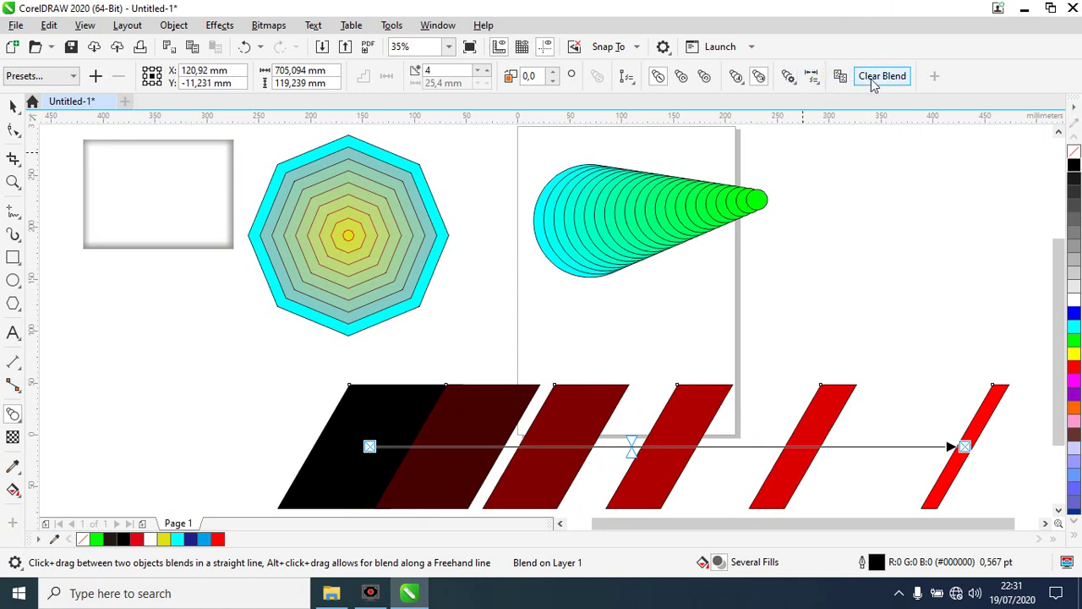
{"action": "left_click", "coordinate": [812, 77]}
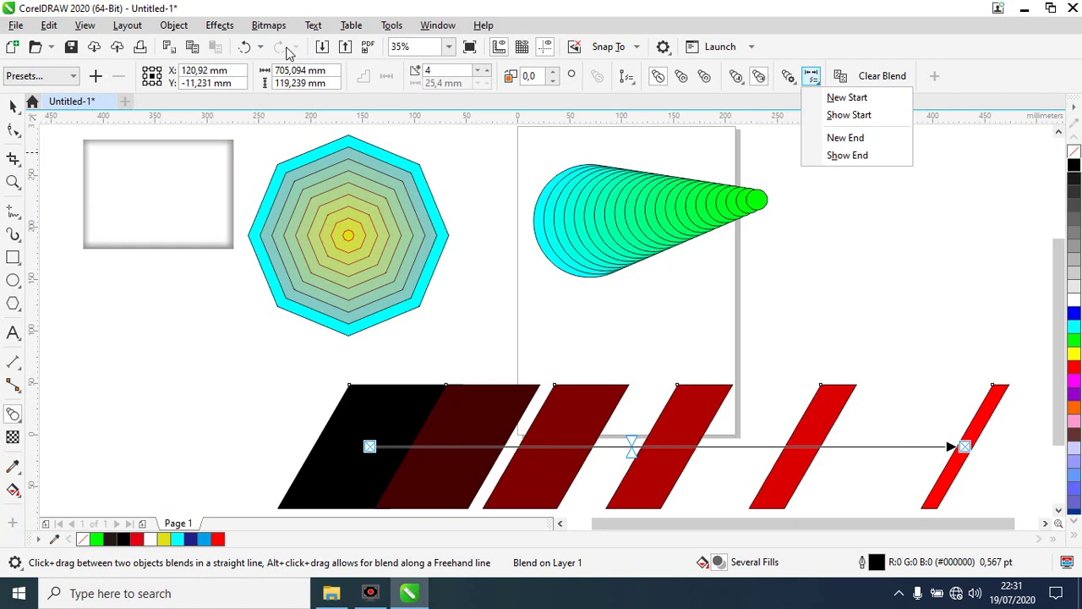
{"action": "left_click", "coordinate": [68, 76]}
- Apply the Straight 10 Step blend preset so the blend holds 10 intermediate parallelograms
{"action": "left_click", "coordinate": [70, 107]}
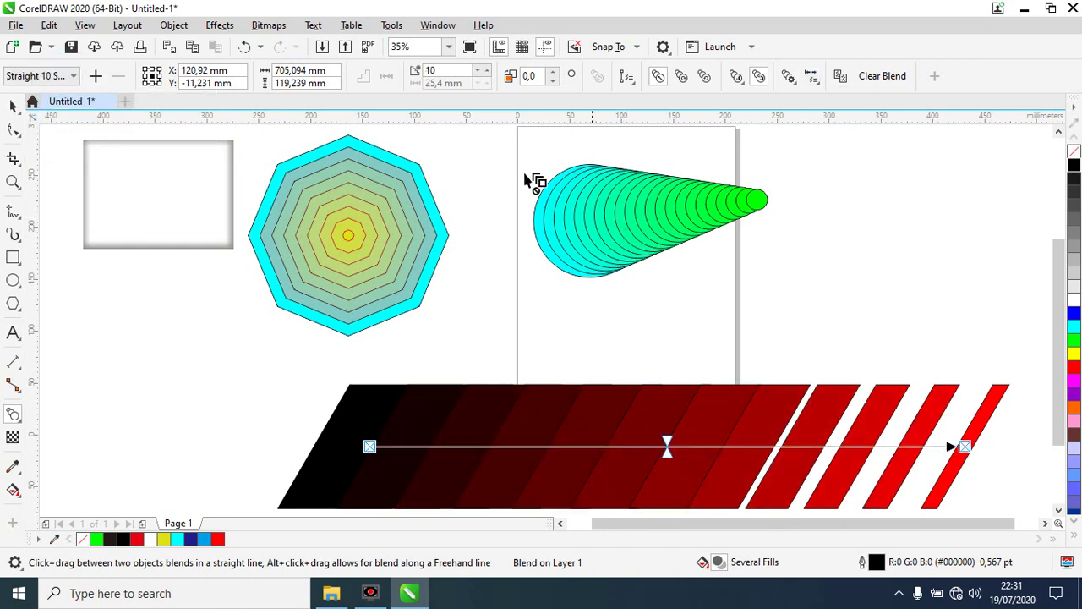
{"action": "double_click", "coordinate": [433, 70]}
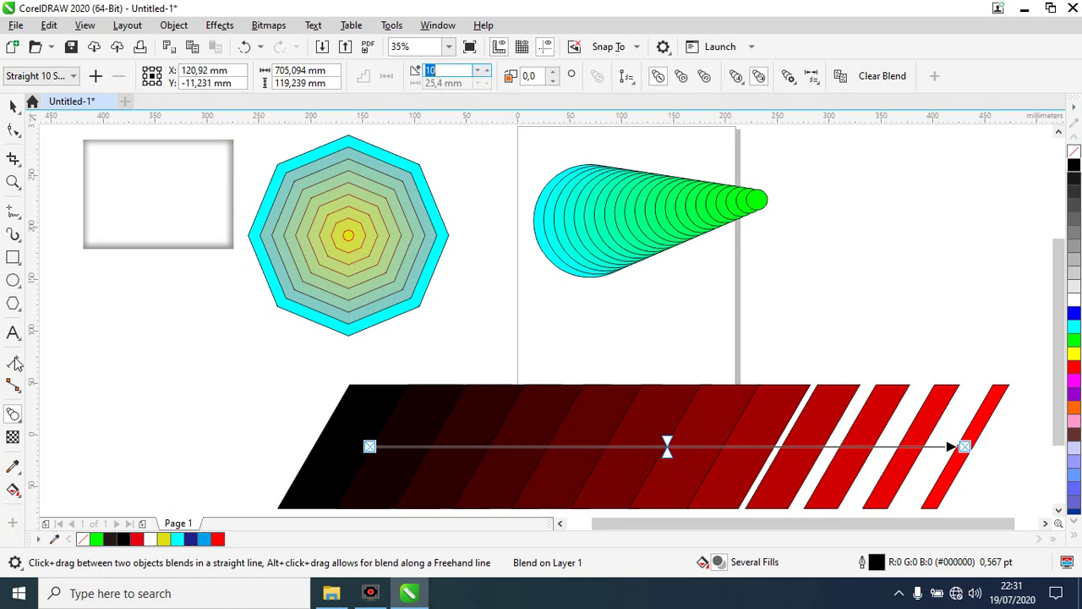
{"action": "left_click", "coordinate": [13, 413]}
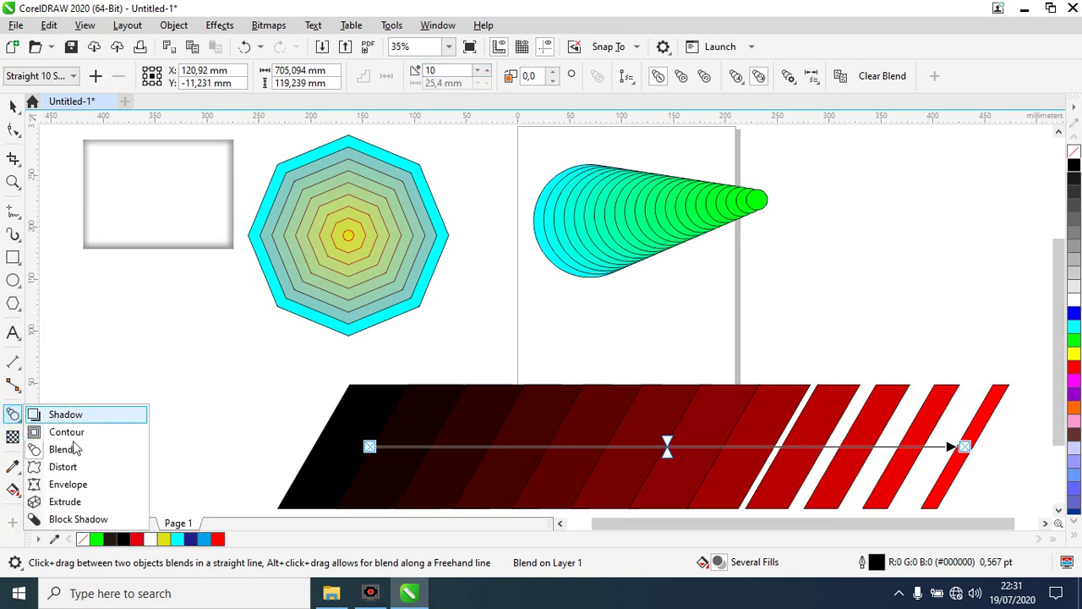
- Draw a square right of the cone and widen it into a roughly 171 × 90 mm rectangle
{"action": "left_click", "coordinate": [76, 470]}
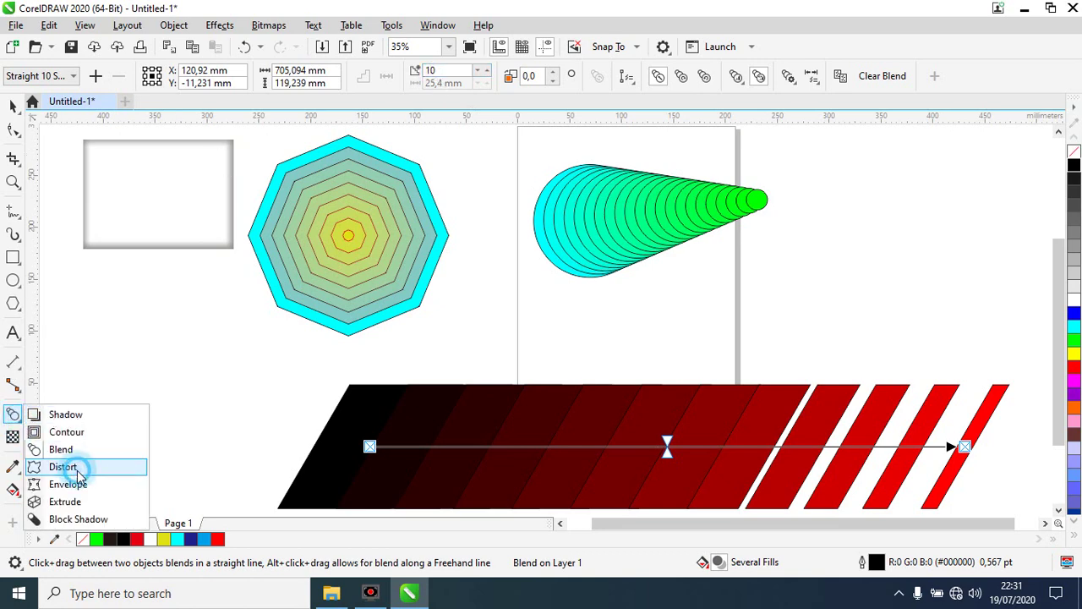
{"action": "left_click", "coordinate": [15, 259]}
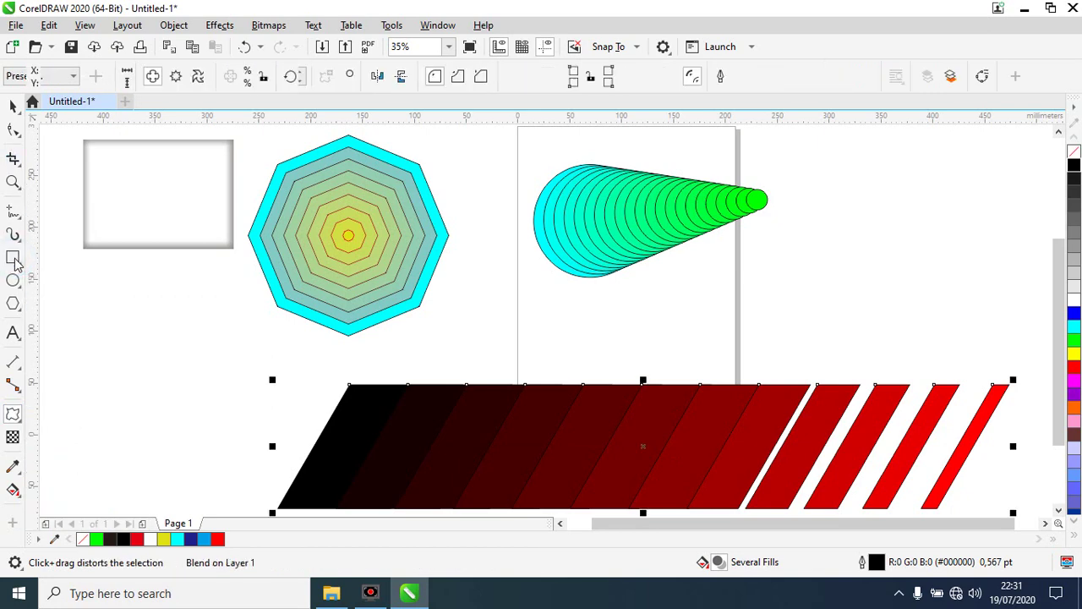
{"action": "left_click_drag", "start_coordinate": [806, 225], "coordinate": [900, 295]}
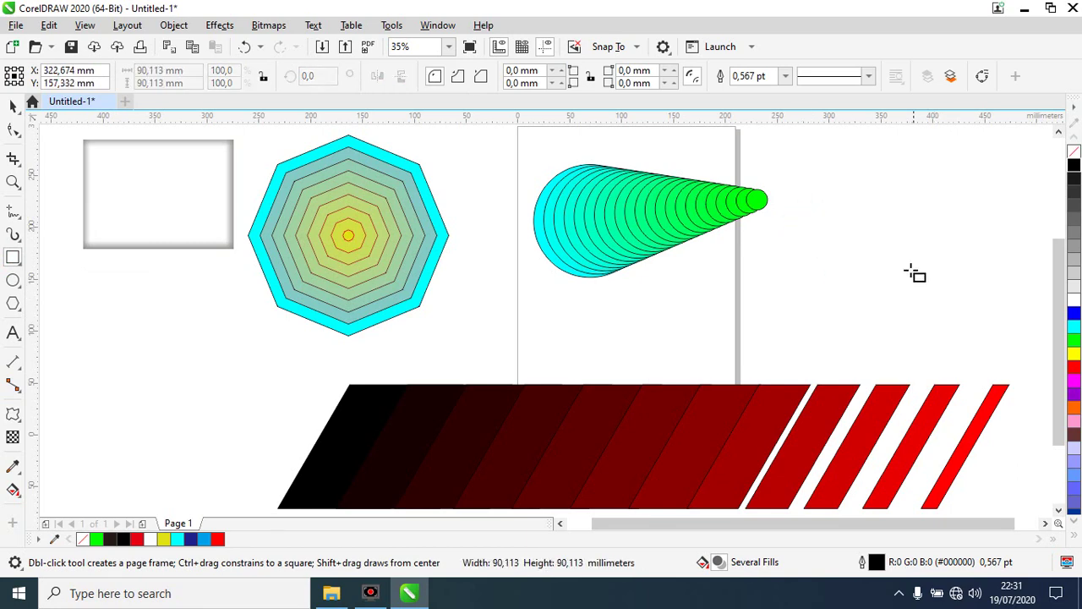
{"action": "left_click_drag", "start_coordinate": [900, 271], "coordinate": [987, 271]}
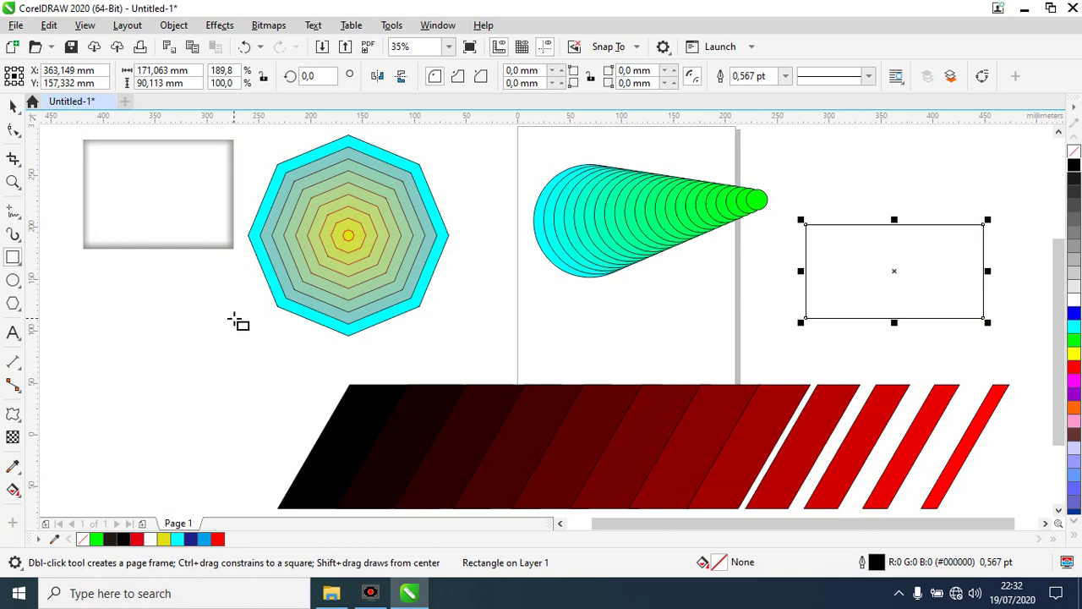
- Twist the rectangle into a spiral with the Twister preset, fill it blue, and remove its outline
{"action": "left_click", "coordinate": [12, 414]}
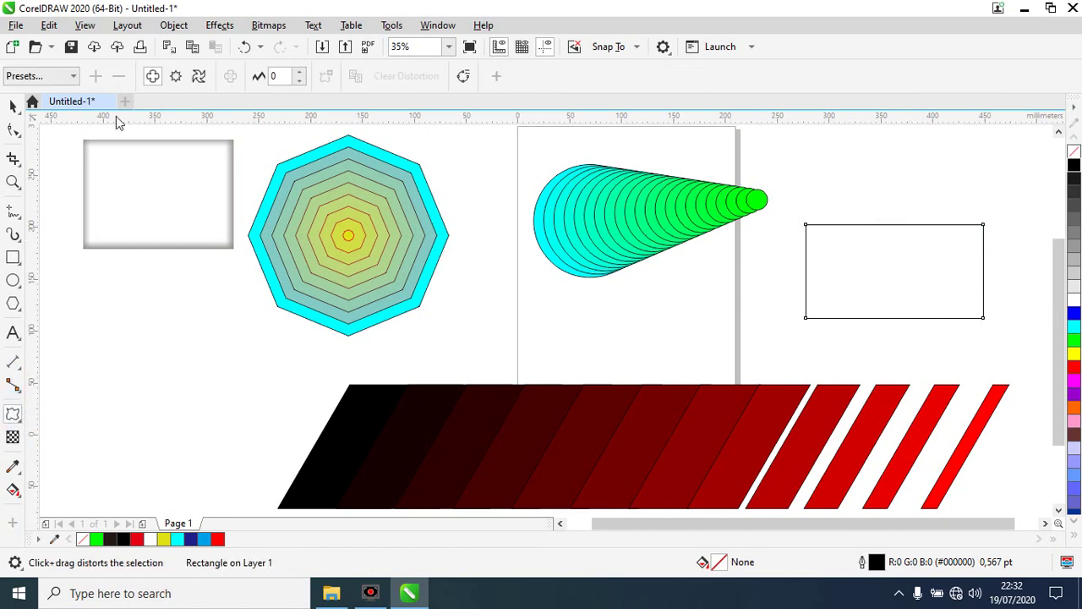
{"action": "left_click", "coordinate": [71, 76]}
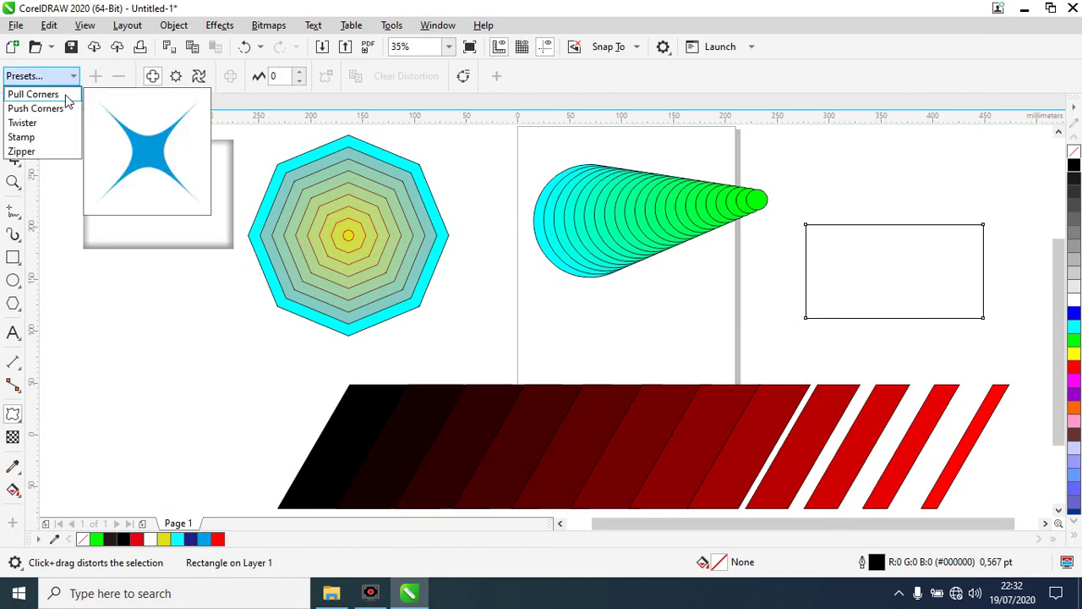
{"action": "left_click", "coordinate": [67, 99]}
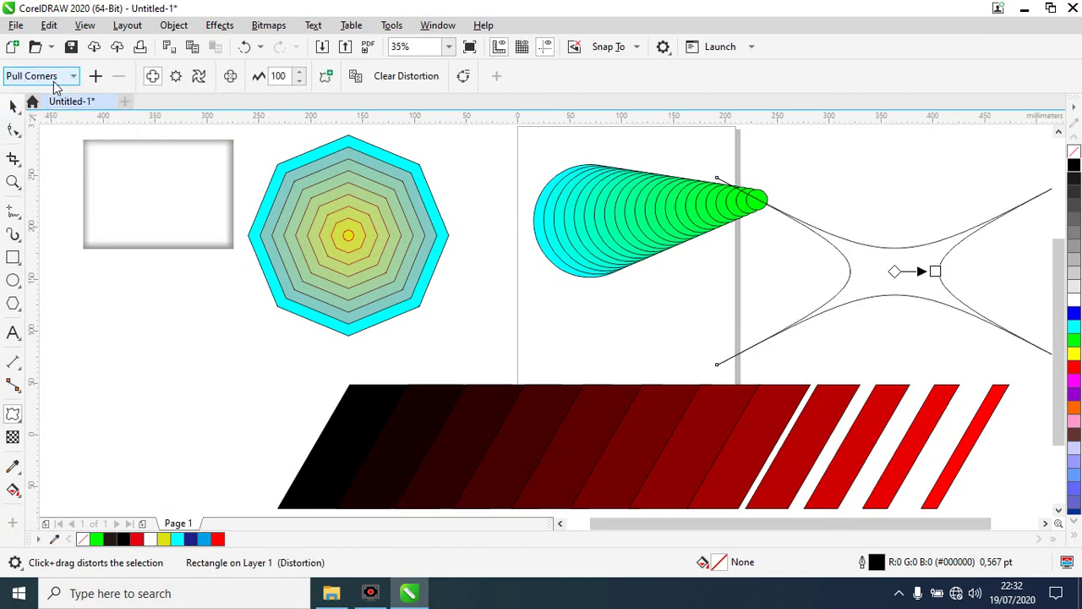
{"action": "left_click", "coordinate": [58, 76]}
{"action": "left_click", "coordinate": [49, 108]}
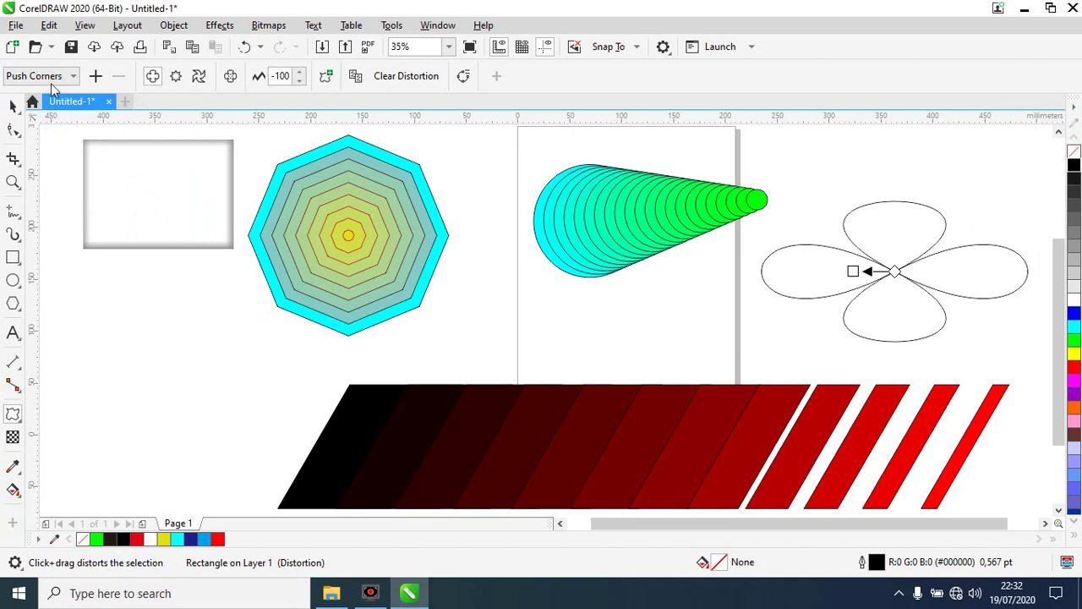
{"action": "left_click", "coordinate": [58, 76]}
{"action": "left_click", "coordinate": [49, 123]}
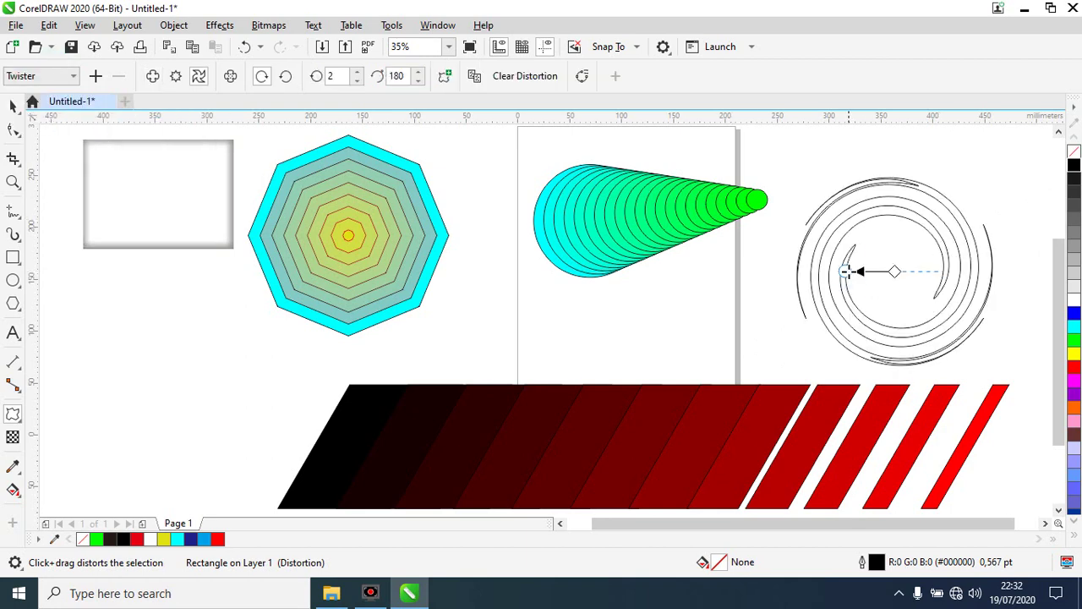
{"action": "left_click_drag", "start_coordinate": [845, 272], "coordinate": [892, 286]}
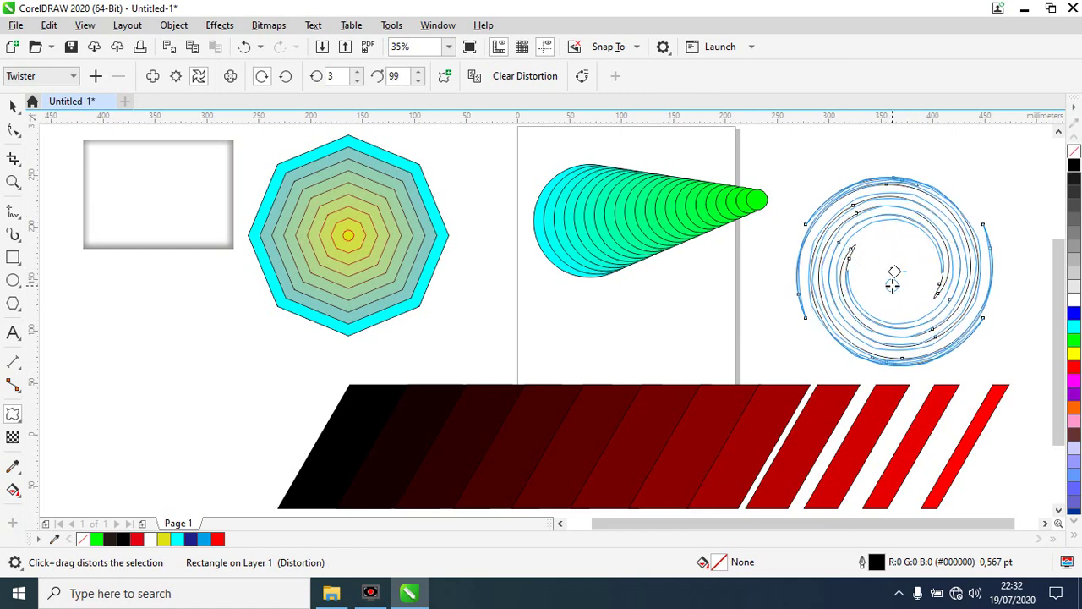
{"action": "left_click", "coordinate": [1073, 313]}
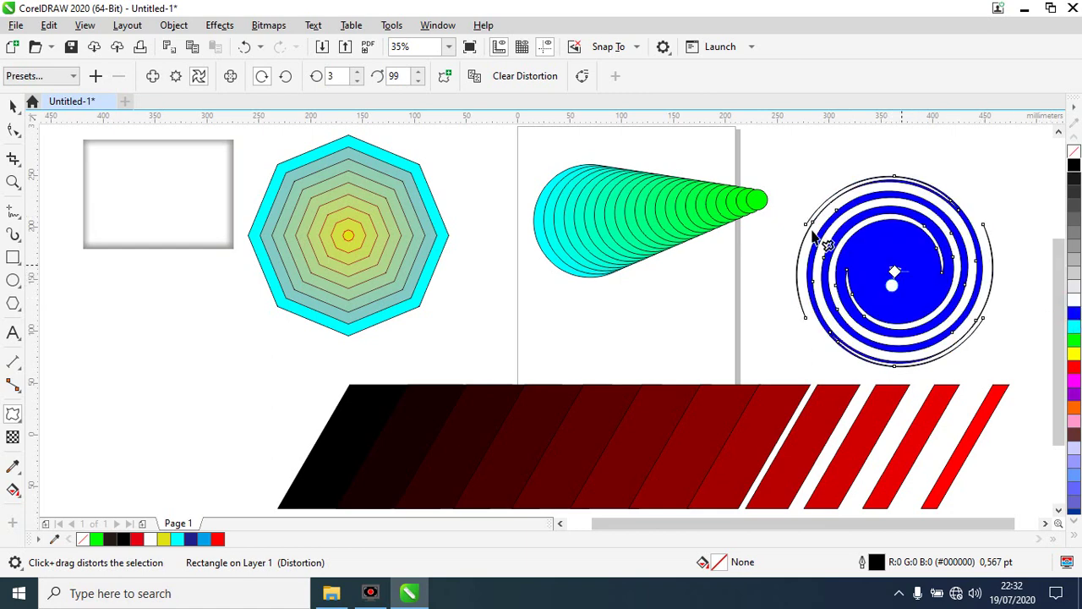
{"action": "right_click", "coordinate": [1074, 154]}
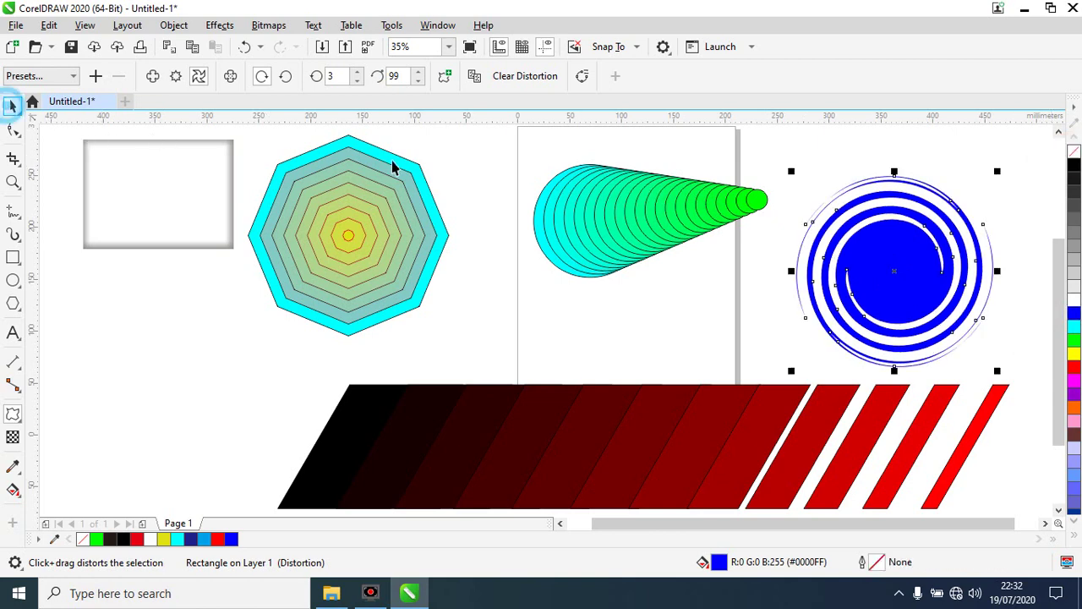
- Undo the last change and try the Stamp, Zipper and Push Corners distortion presets on the spiral
{"action": "key", "text": "space"}
{"action": "key", "text": "ctrl+z"}
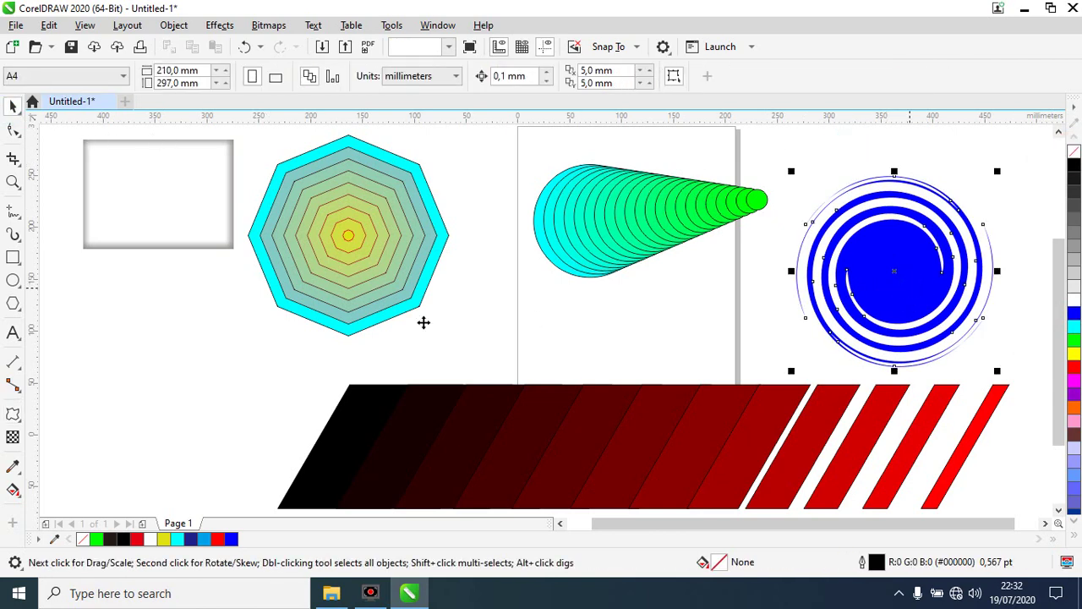
{"action": "left_click", "coordinate": [13, 414]}
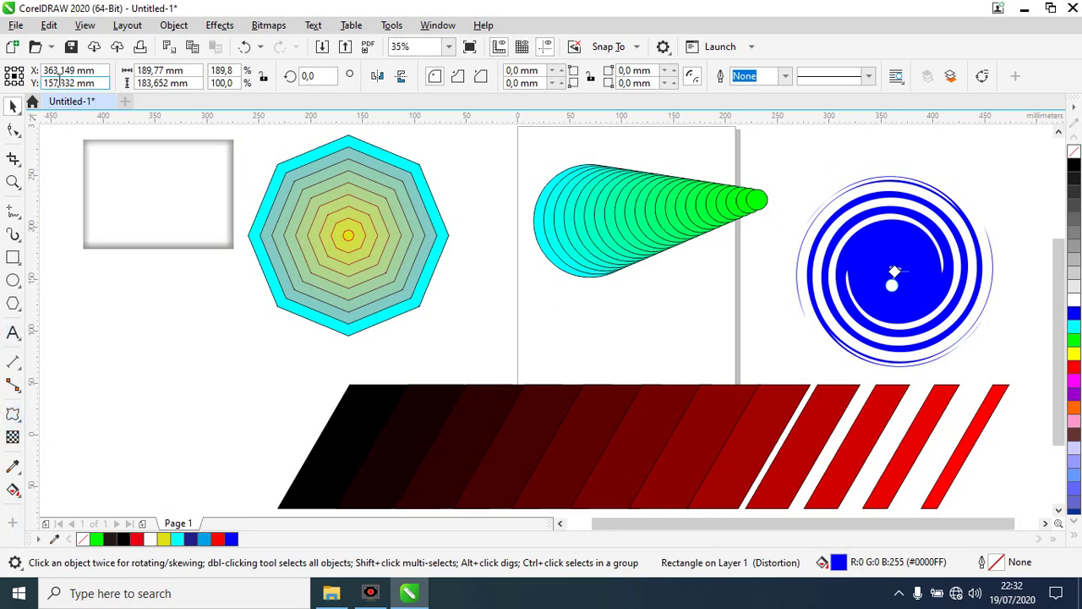
{"action": "left_click", "coordinate": [54, 76]}
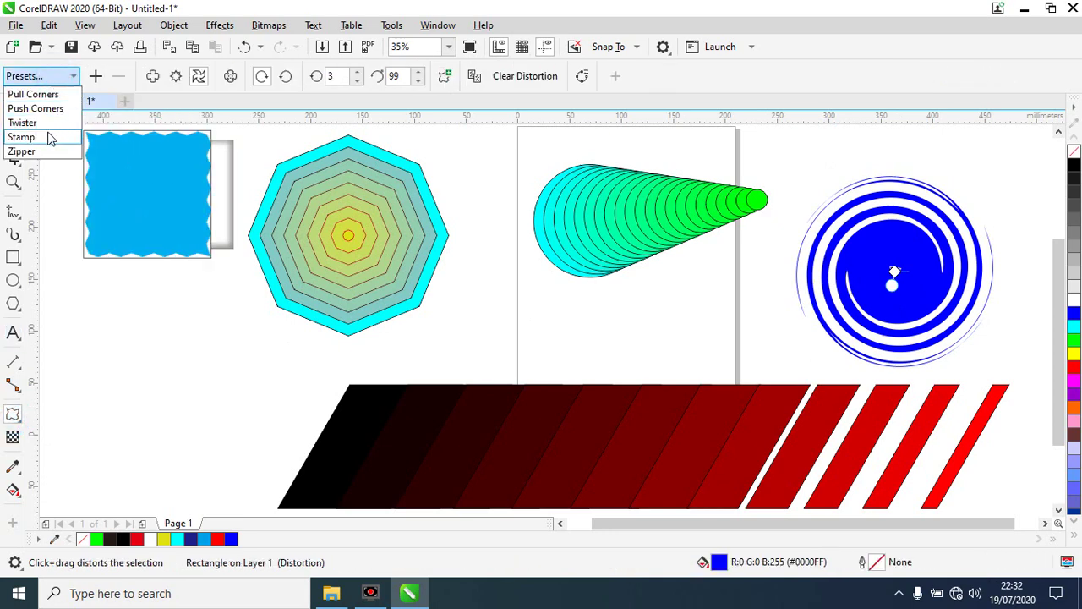
{"action": "left_click", "coordinate": [49, 136]}
{"action": "left_click", "coordinate": [48, 75]}
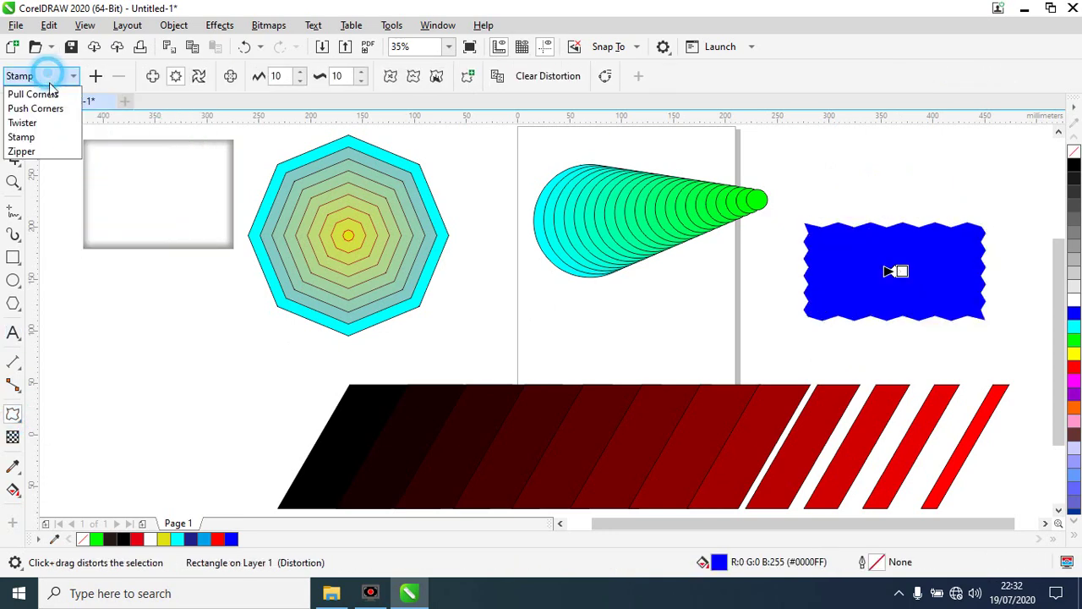
{"action": "left_click", "coordinate": [49, 152]}
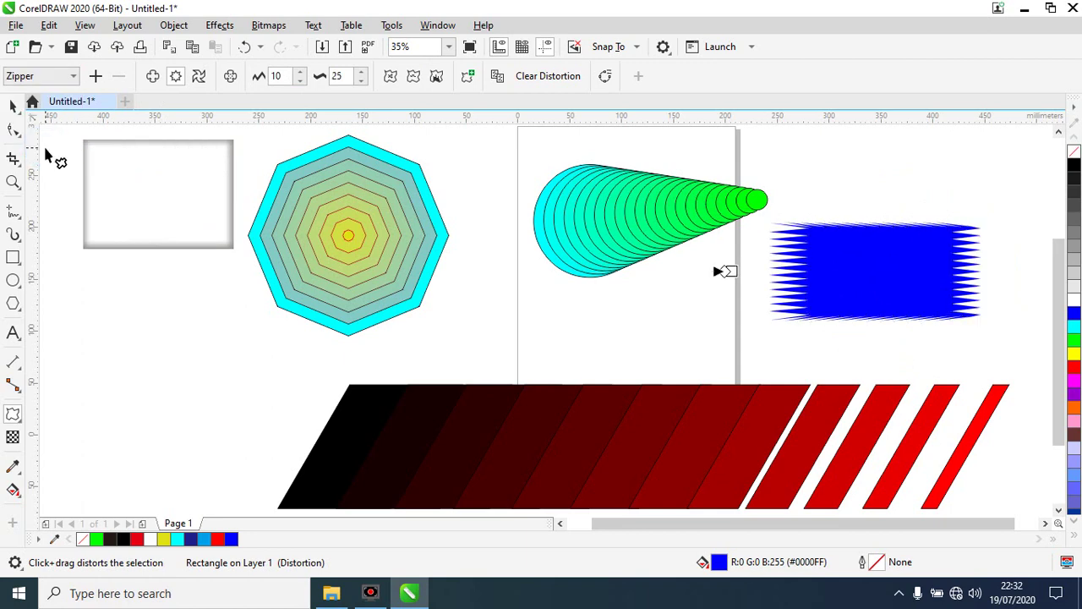
{"action": "left_click", "coordinate": [48, 78]}
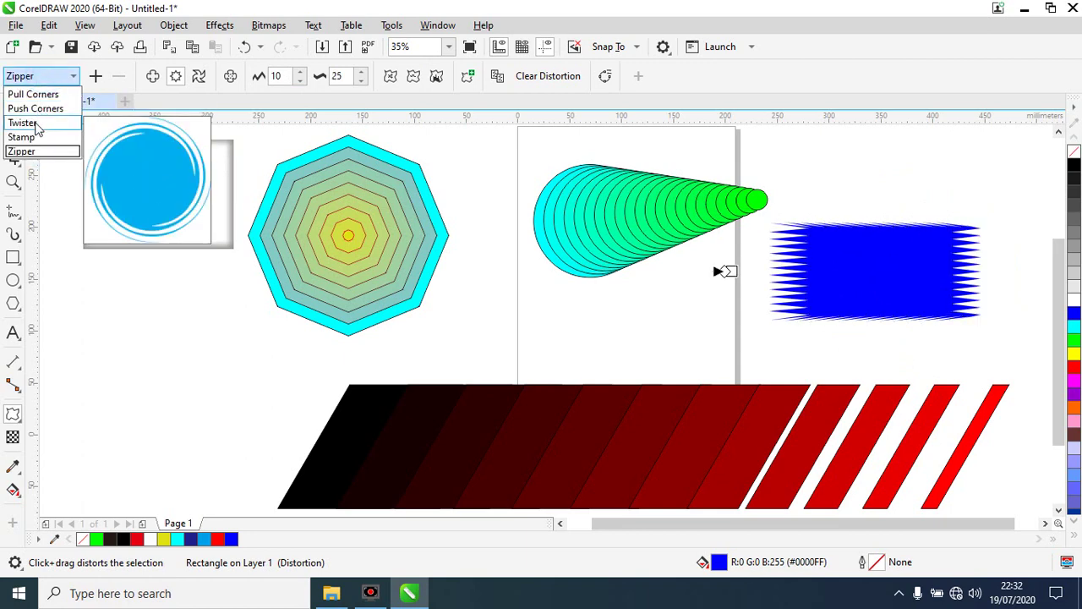
{"action": "left_click", "coordinate": [153, 78]}
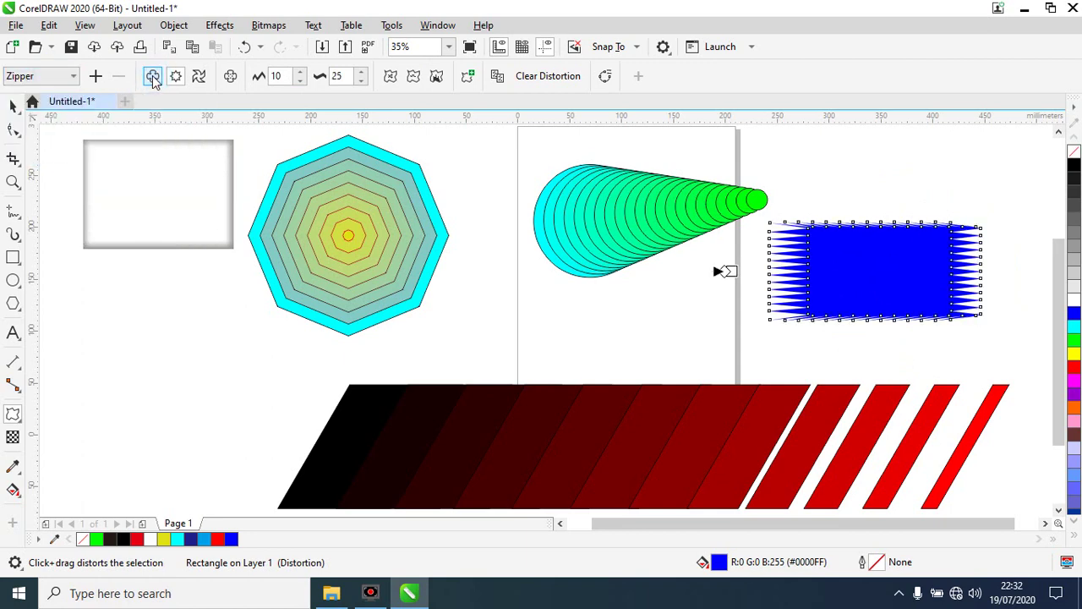
{"action": "left_click", "coordinate": [44, 76]}
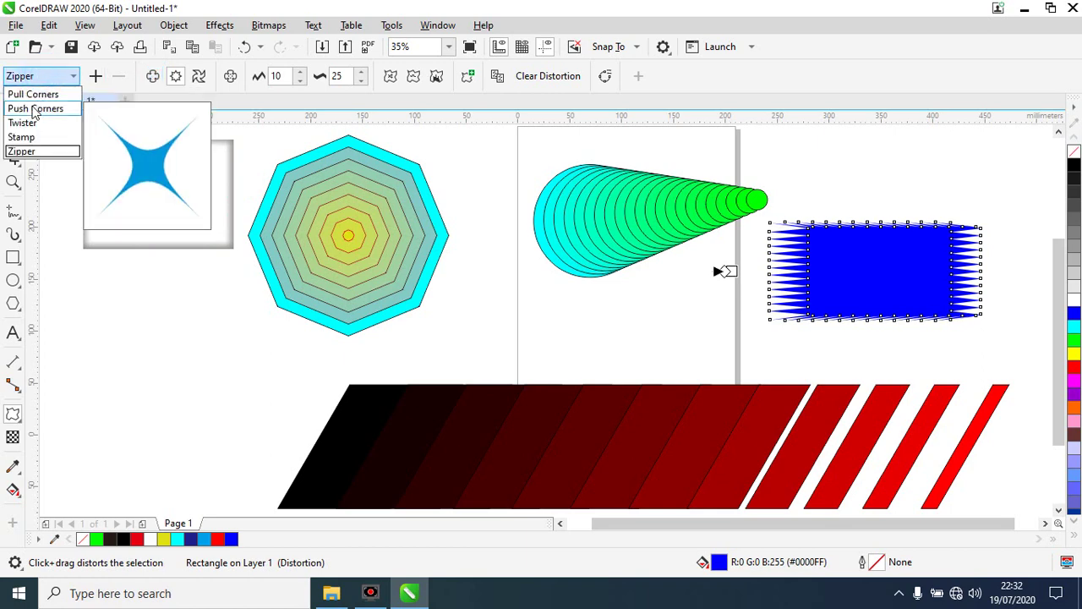
{"action": "left_click", "coordinate": [34, 110]}
- Apply a Zipper drag, then a Push and Pull drag to make a spiky star, and start twisting it
{"action": "left_click", "coordinate": [150, 76]}
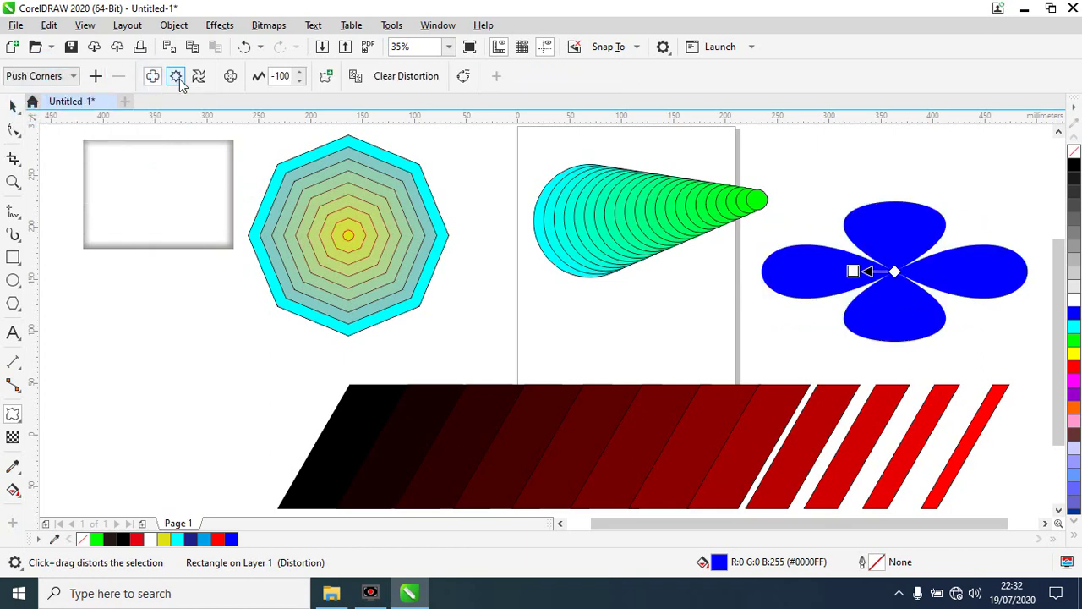
{"action": "left_click", "coordinate": [177, 78]}
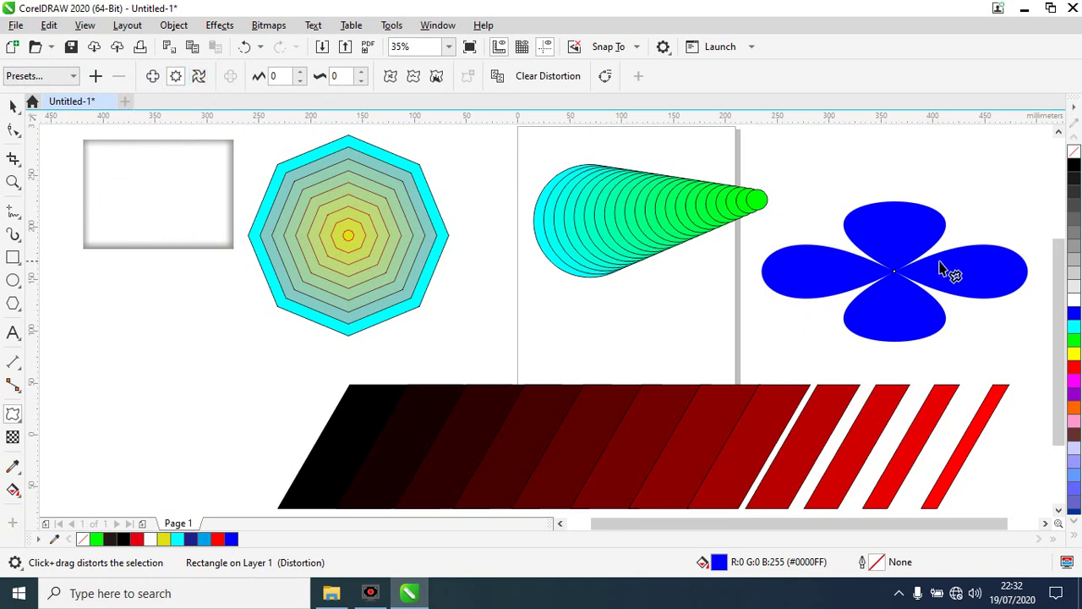
{"action": "left_click_drag", "start_coordinate": [894, 277], "coordinate": [971, 230]}
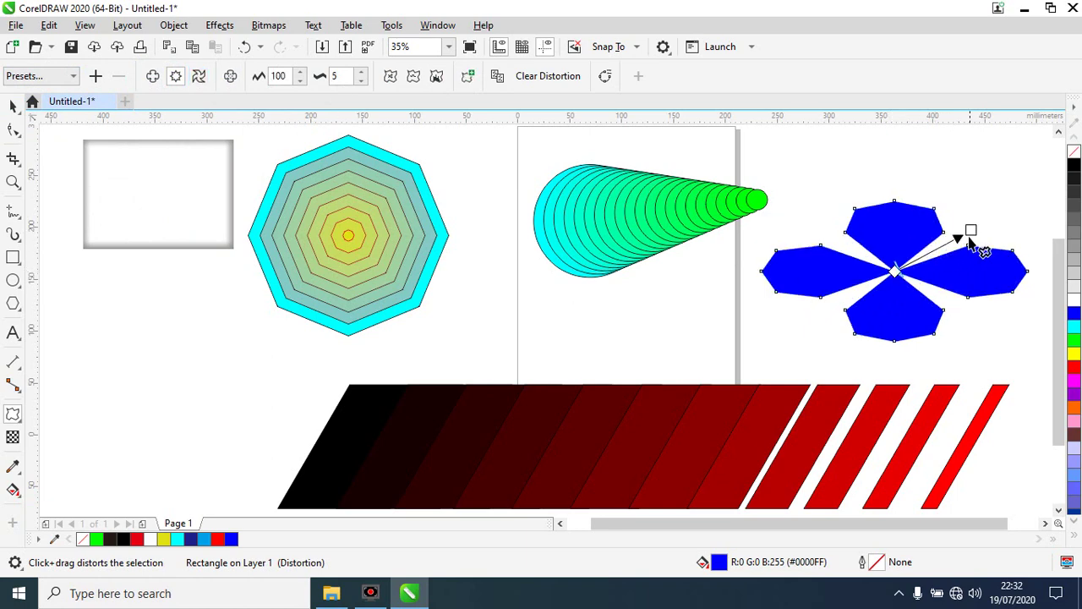
{"action": "left_click", "coordinate": [973, 228]}
{"action": "left_click", "coordinate": [152, 75]}
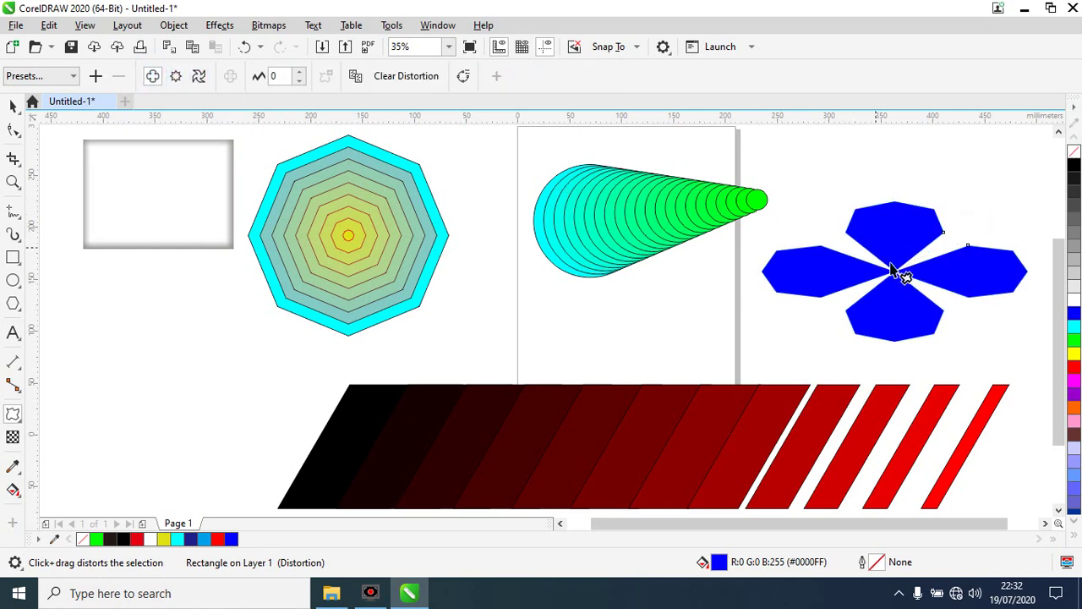
{"action": "left_click_drag", "start_coordinate": [896, 275], "coordinate": [936, 225]}
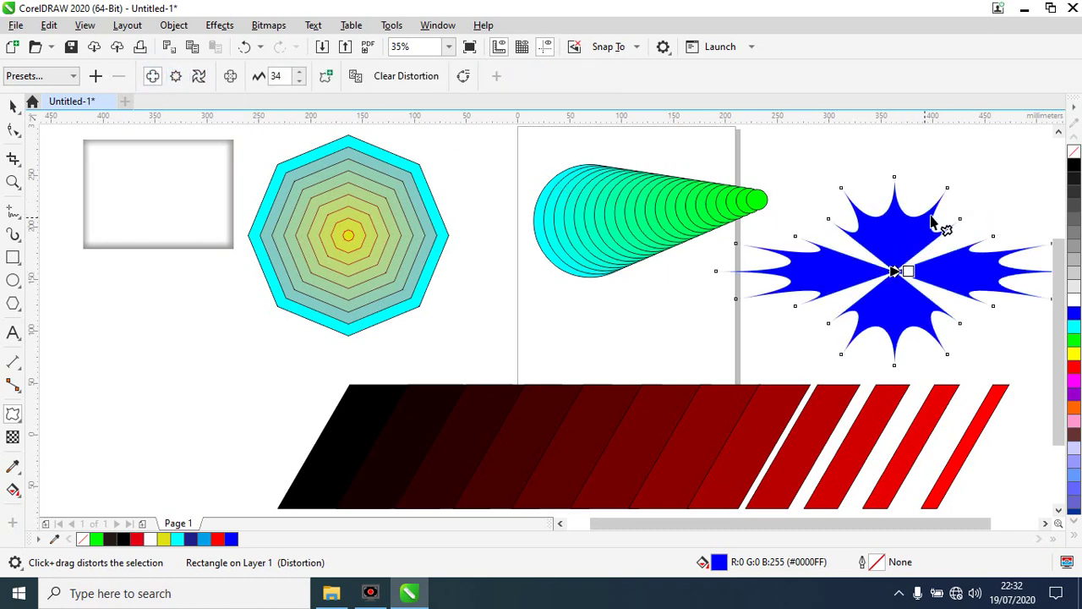
{"action": "left_click", "coordinate": [198, 75]}
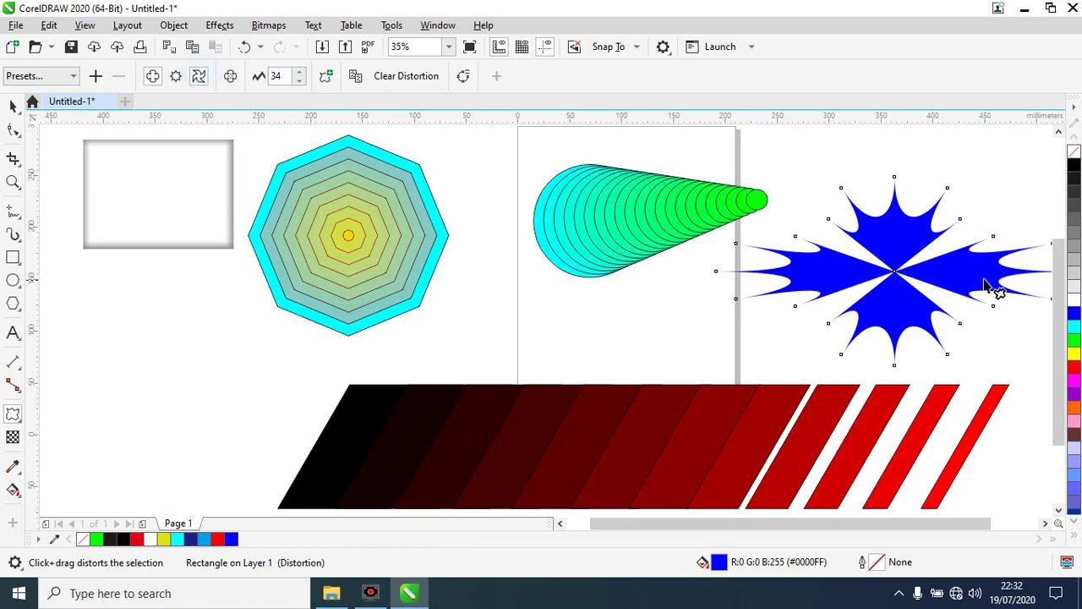
{"action": "left_click_drag", "start_coordinate": [898, 272], "coordinate": [870, 314]}
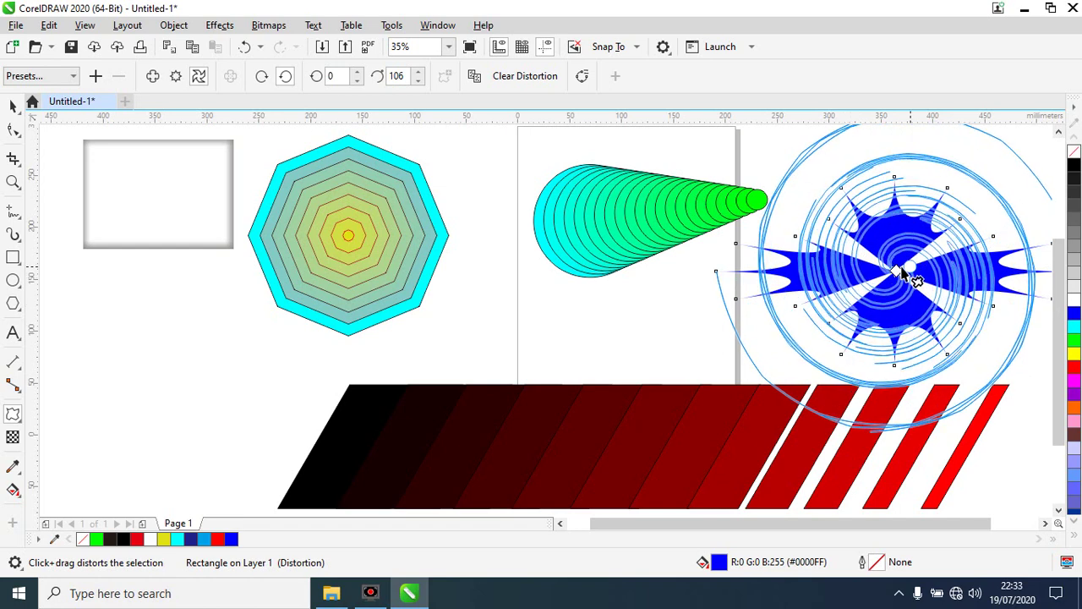
- Twist the star into a reversed, centred two-rotation spiral with 120° extra, then stack a 23° twist
{"action": "left_click_drag", "start_coordinate": [871, 315], "coordinate": [921, 269]}
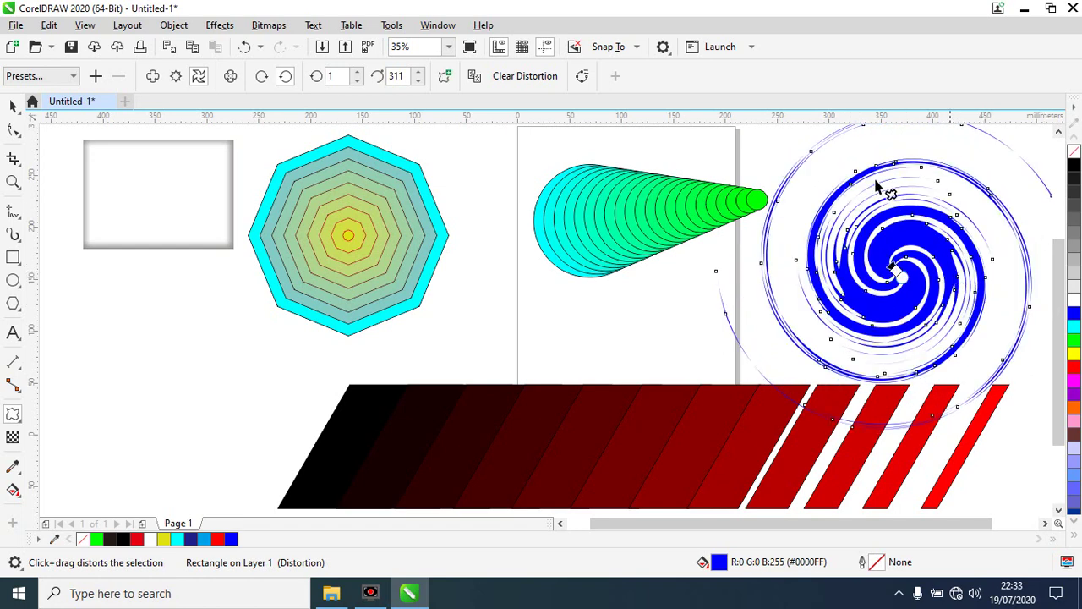
{"action": "left_click", "coordinate": [229, 77]}
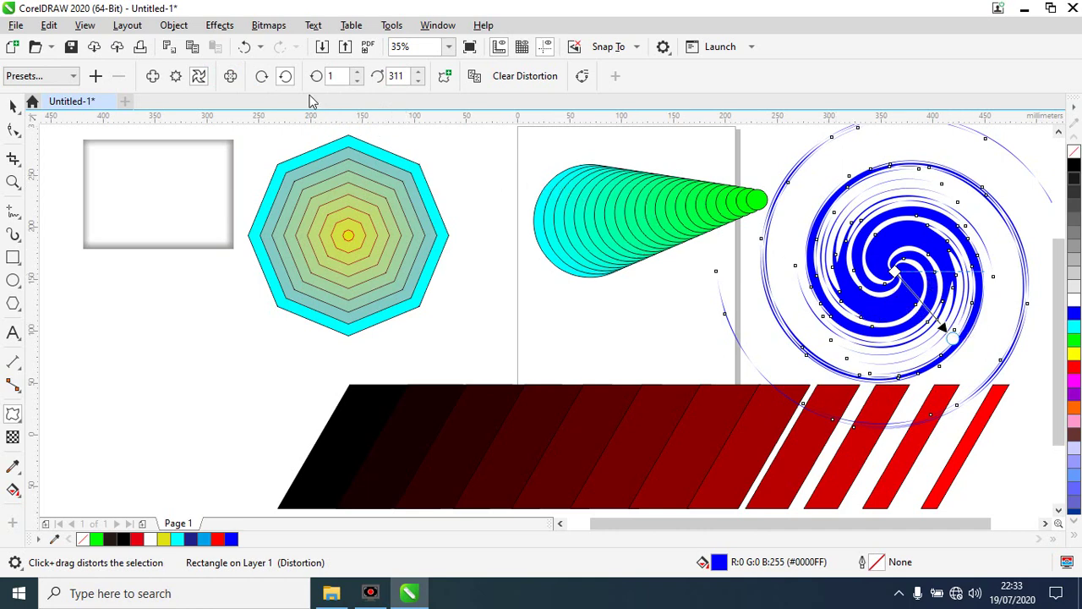
{"action": "left_click", "coordinate": [262, 76]}
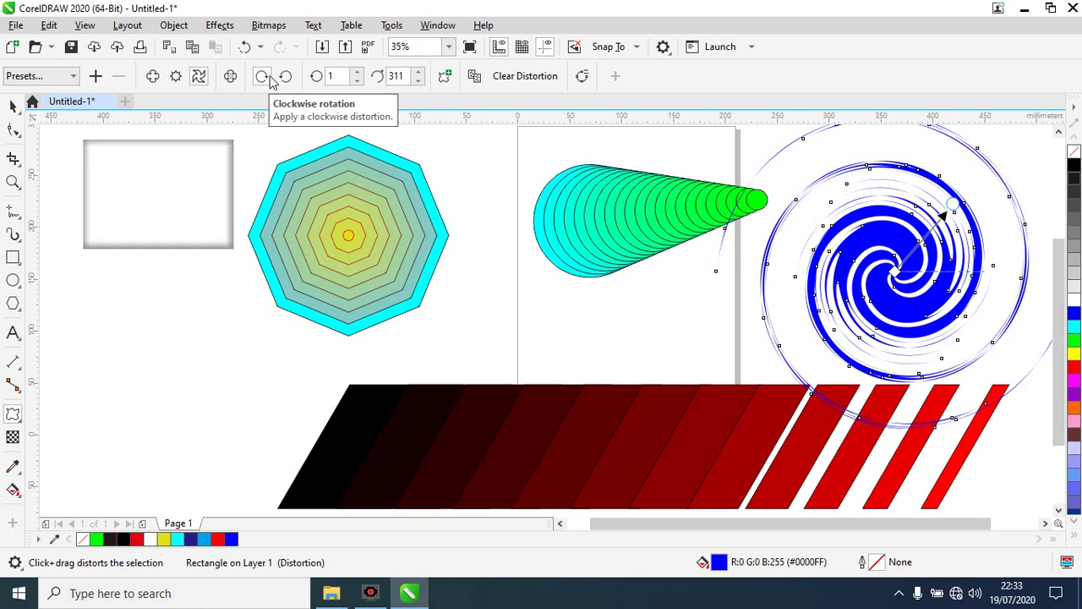
{"action": "left_click", "coordinate": [356, 74]}
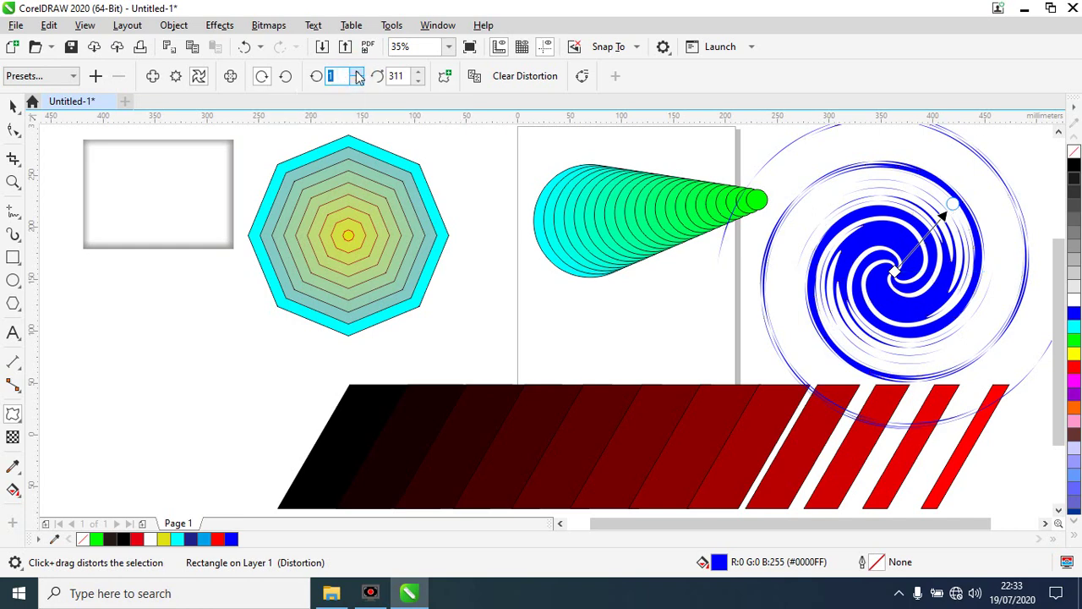
{"action": "left_click", "coordinate": [355, 75]}
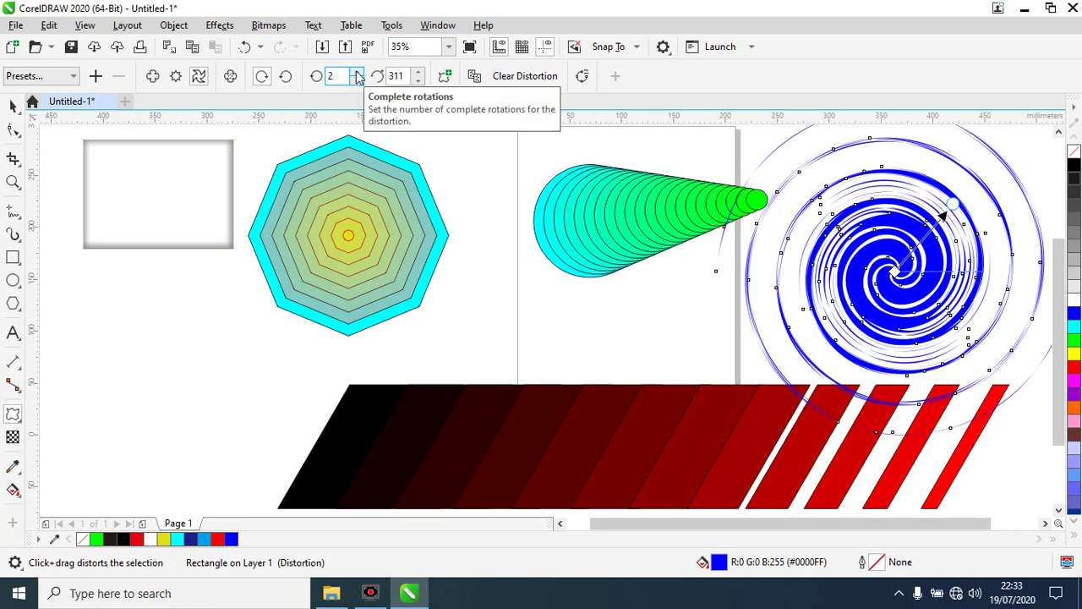
{"action": "left_click", "coordinate": [399, 75]}
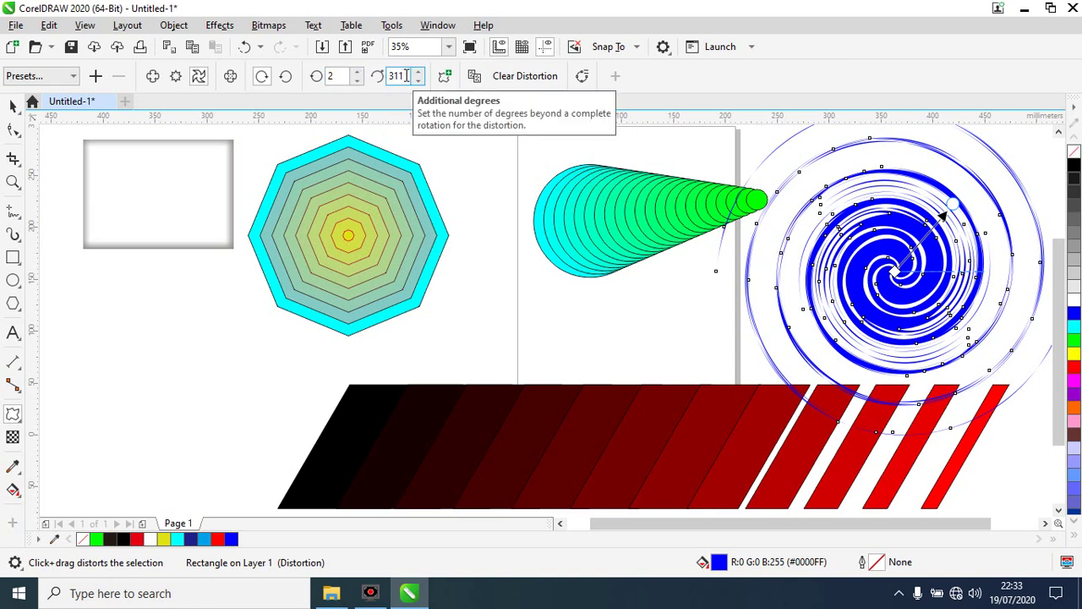
{"action": "double_click", "coordinate": [405, 75]}
{"action": "type", "text": "120"}
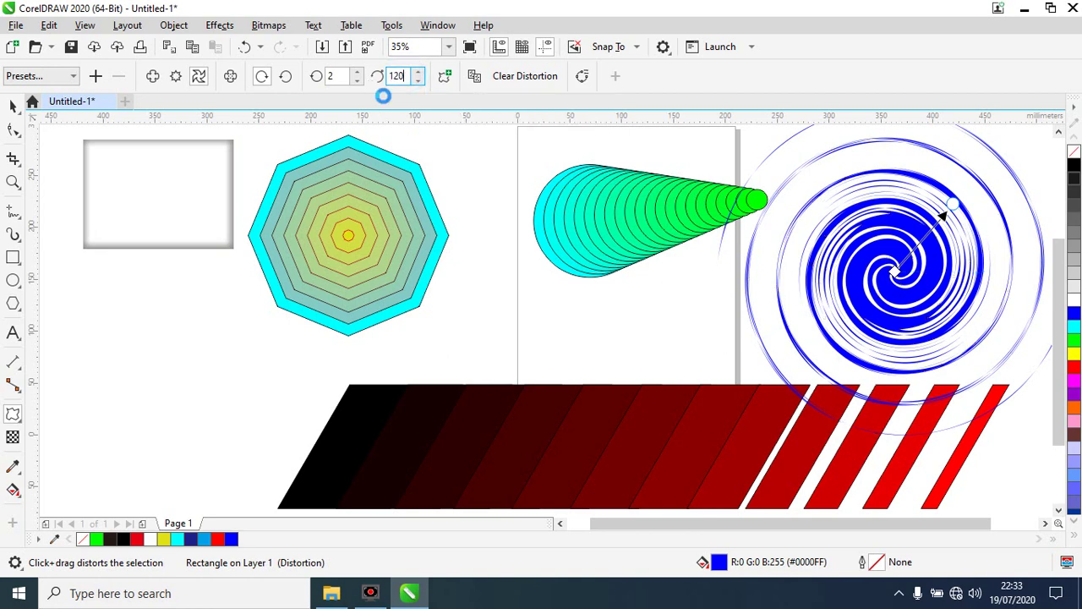
{"action": "key", "text": "Return"}
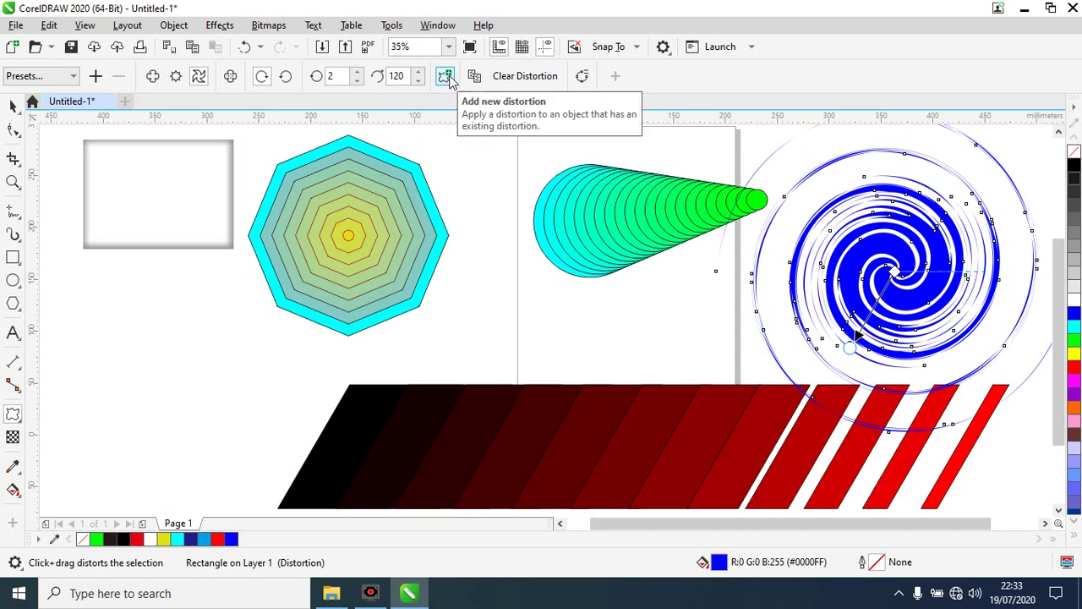
{"action": "left_click", "coordinate": [448, 78]}
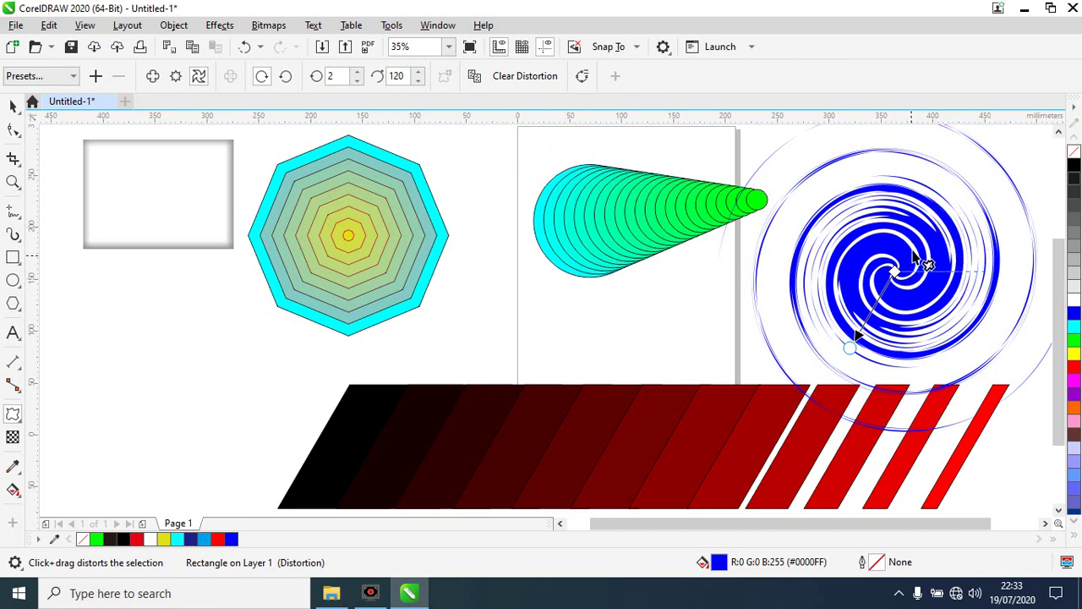
{"action": "left_click_drag", "start_coordinate": [913, 254], "coordinate": [995, 220]}
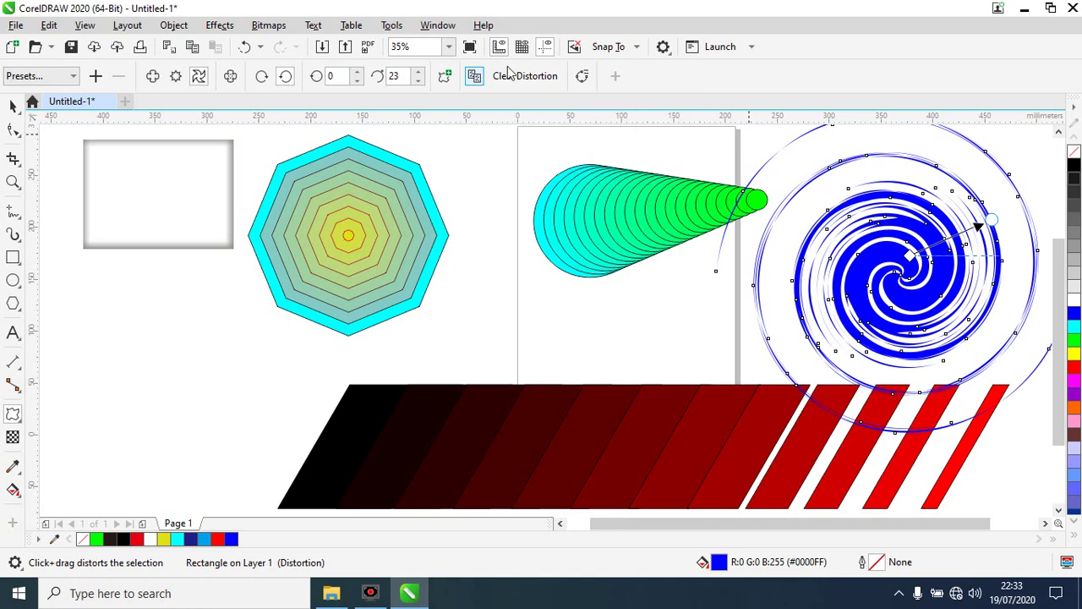
- Try Copy Distortion Properties from the spiral and another object, dismissing the error messages
{"action": "left_click", "coordinate": [476, 78]}
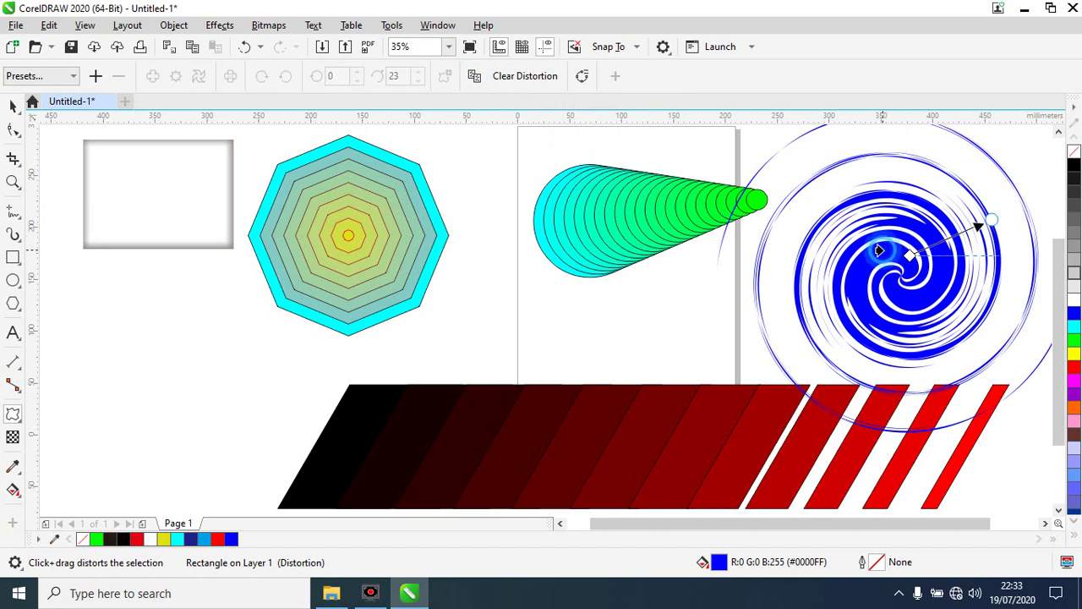
{"action": "left_click", "coordinate": [883, 249]}
{"action": "left_click", "coordinate": [643, 335]}
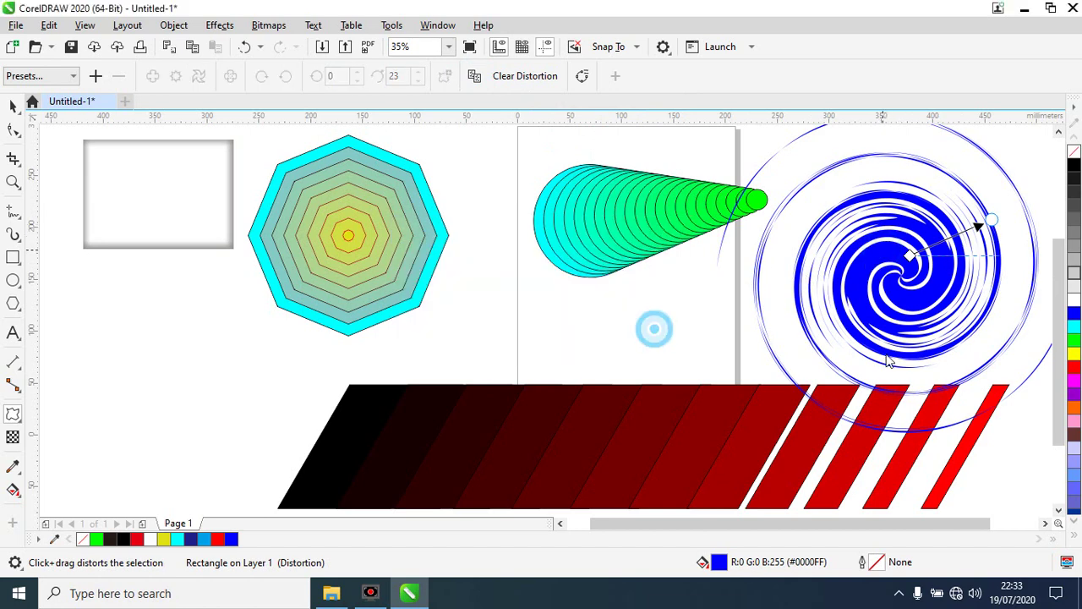
{"action": "left_click", "coordinate": [963, 441]}
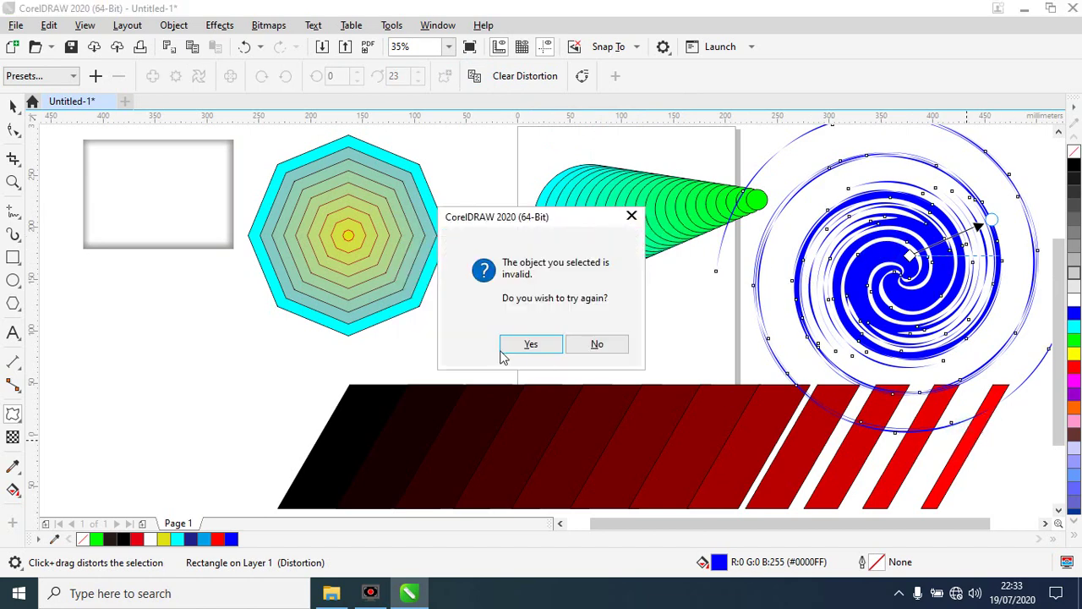
{"action": "left_click", "coordinate": [597, 344]}
- Draw a small rectangle below the shadowed box and retry copying its distortion, dismissing the errors
{"action": "left_click", "coordinate": [13, 258]}
{"action": "left_click_drag", "start_coordinate": [93, 310], "coordinate": [173, 415]}
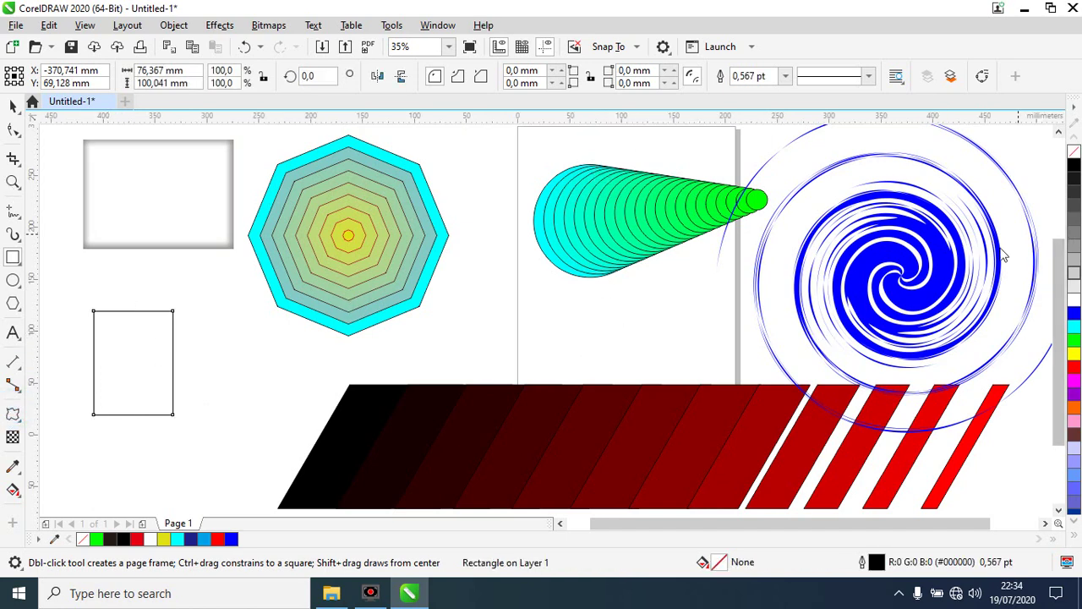
{"action": "left_click", "coordinate": [12, 414]}
{"action": "left_click", "coordinate": [917, 290]}
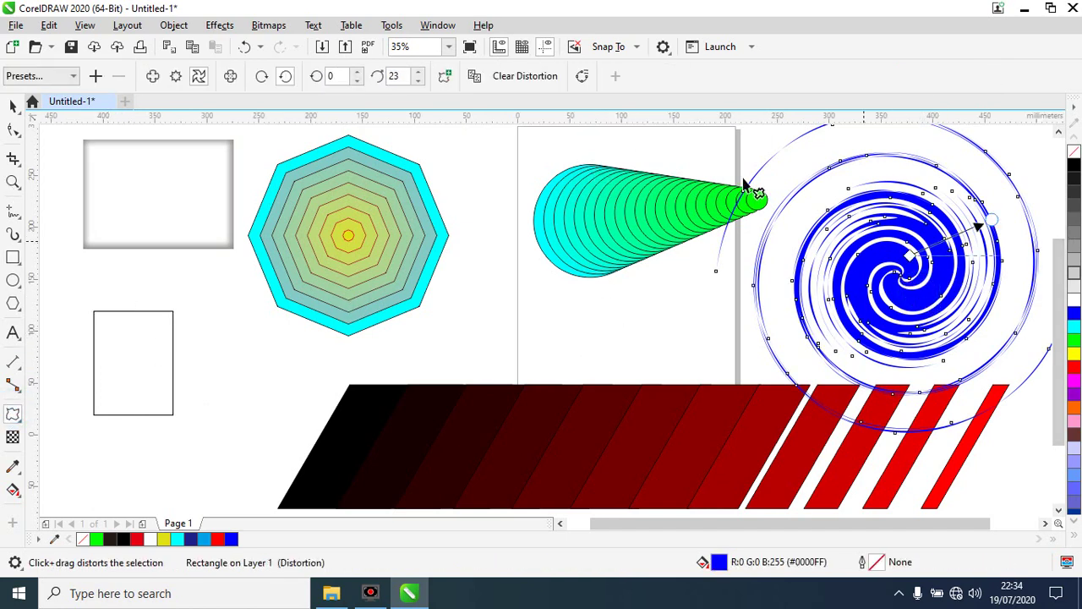
{"action": "left_click", "coordinate": [474, 77]}
{"action": "left_click", "coordinate": [133, 363]}
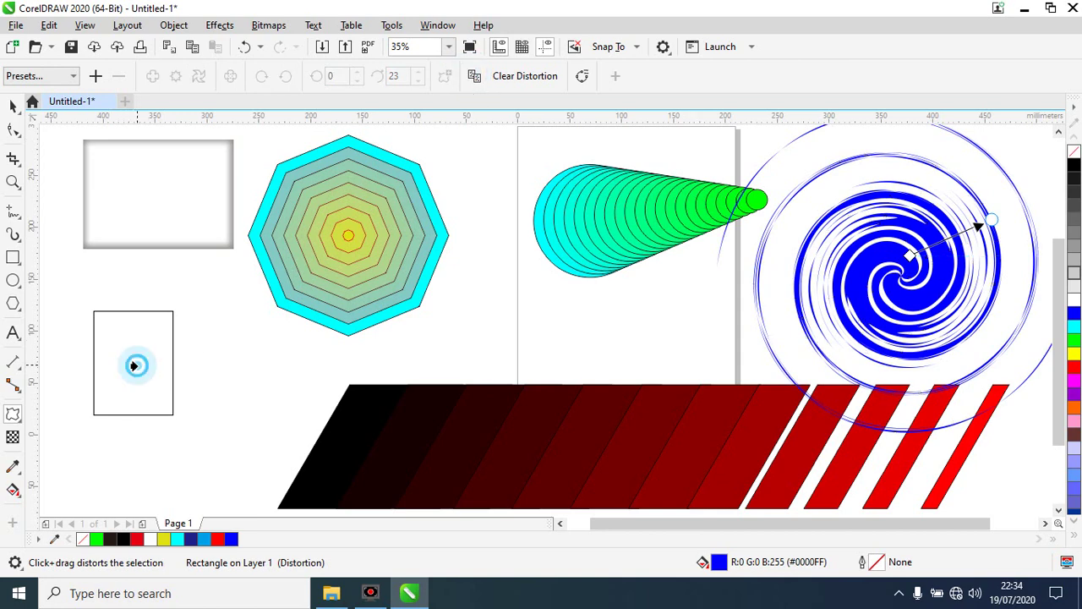
{"action": "left_click", "coordinate": [549, 353]}
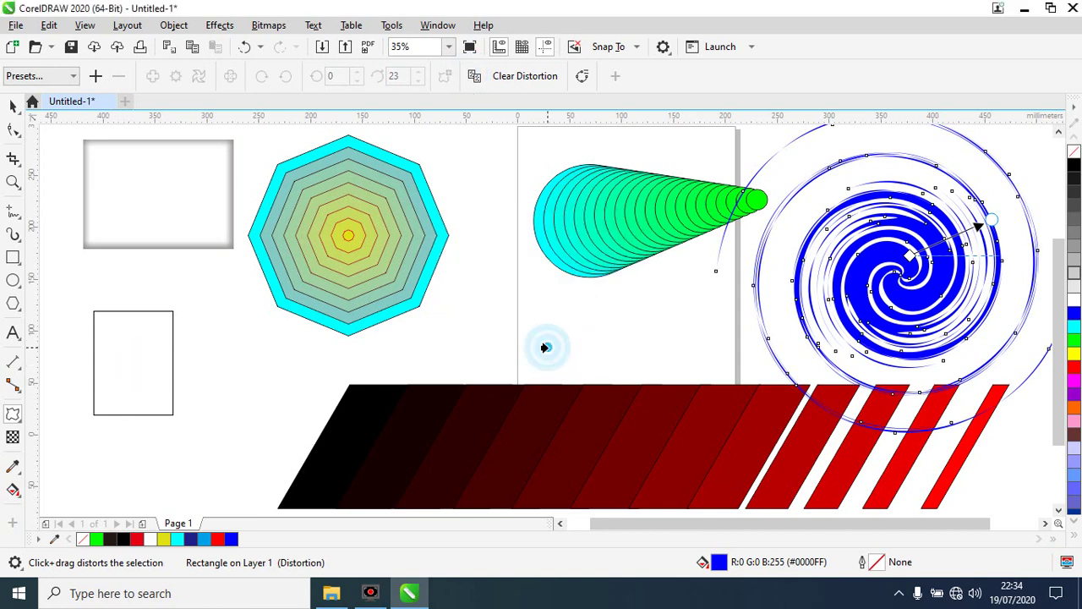
{"action": "left_click", "coordinate": [167, 327]}
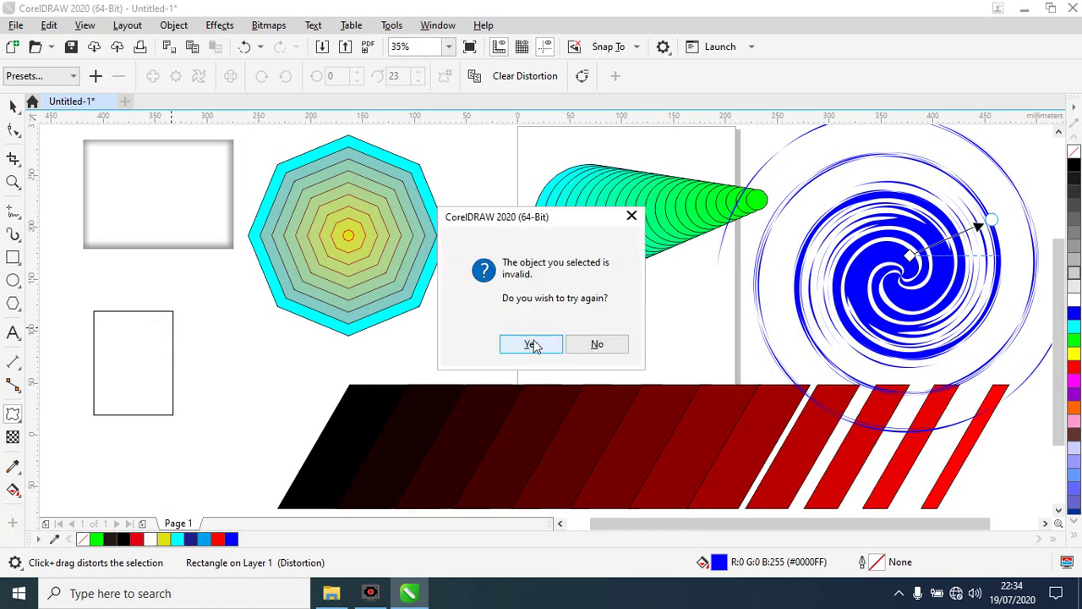
{"action": "left_click", "coordinate": [531, 344]}
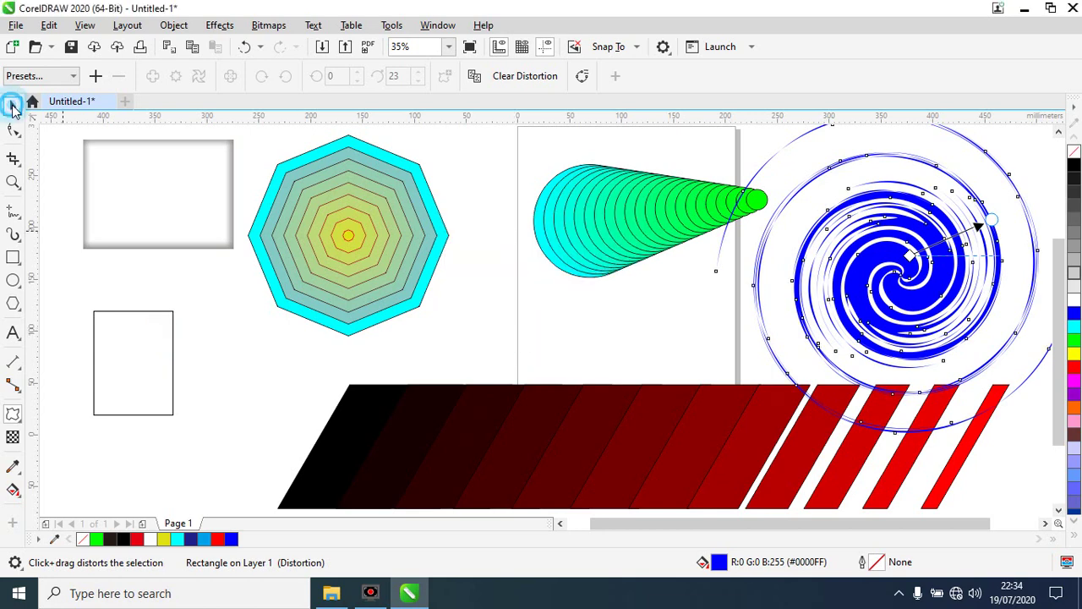
{"action": "key", "text": "space"}
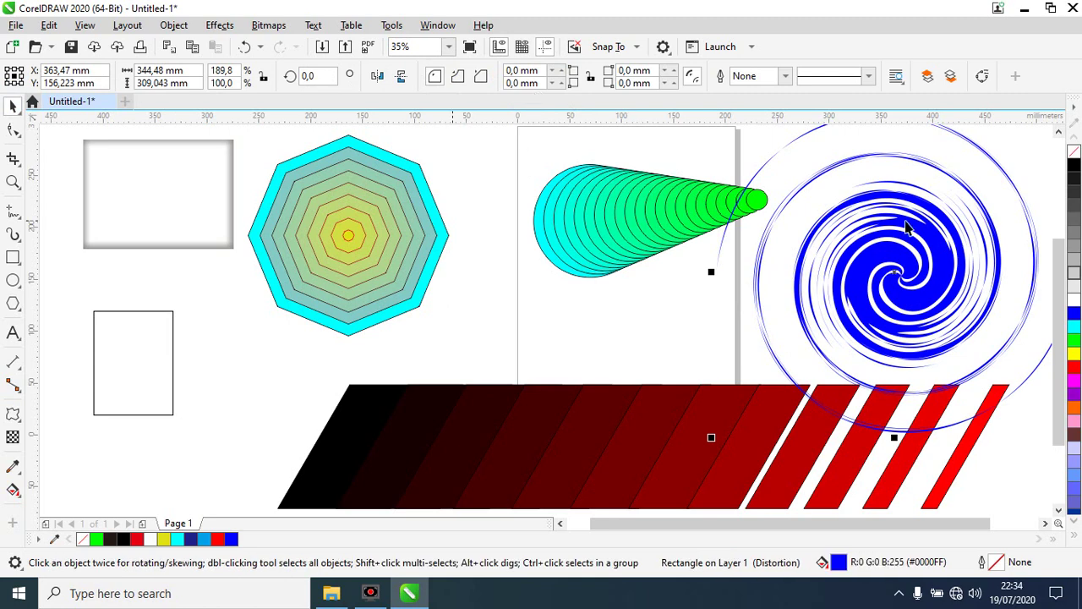
- Convert the twisted spiral to curves and drag its end nodes out into two long tails
{"action": "left_click", "coordinate": [14, 414]}
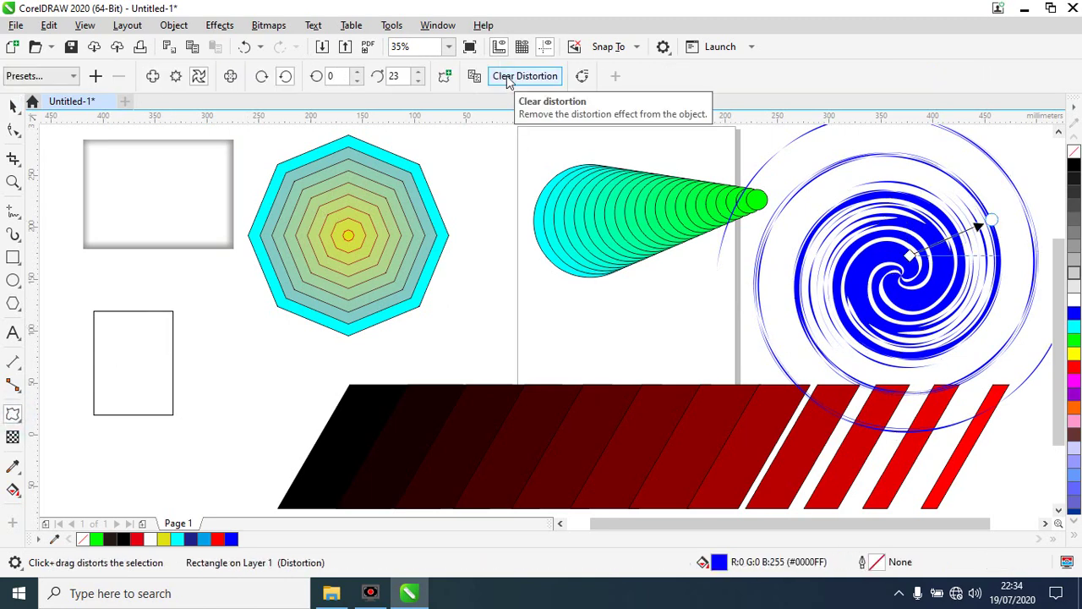
{"action": "left_click", "coordinate": [582, 82]}
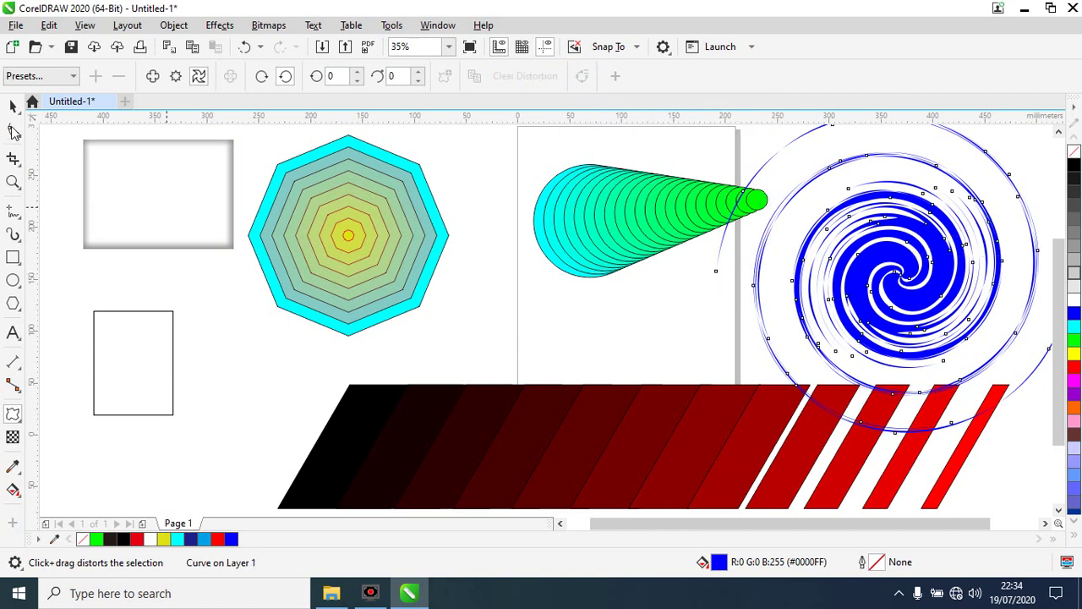
{"action": "left_click", "coordinate": [14, 131]}
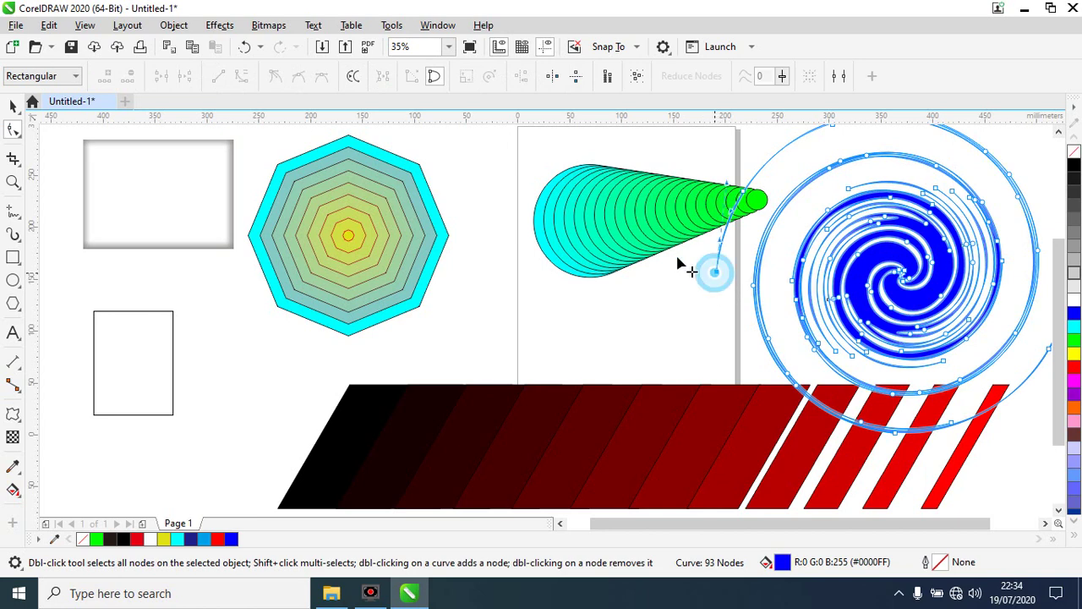
{"action": "left_click_drag", "start_coordinate": [677, 264], "coordinate": [755, 254]}
{"action": "scroll", "coordinate": [753, 257], "scroll_direction": "down", "scroll_amount": 2}
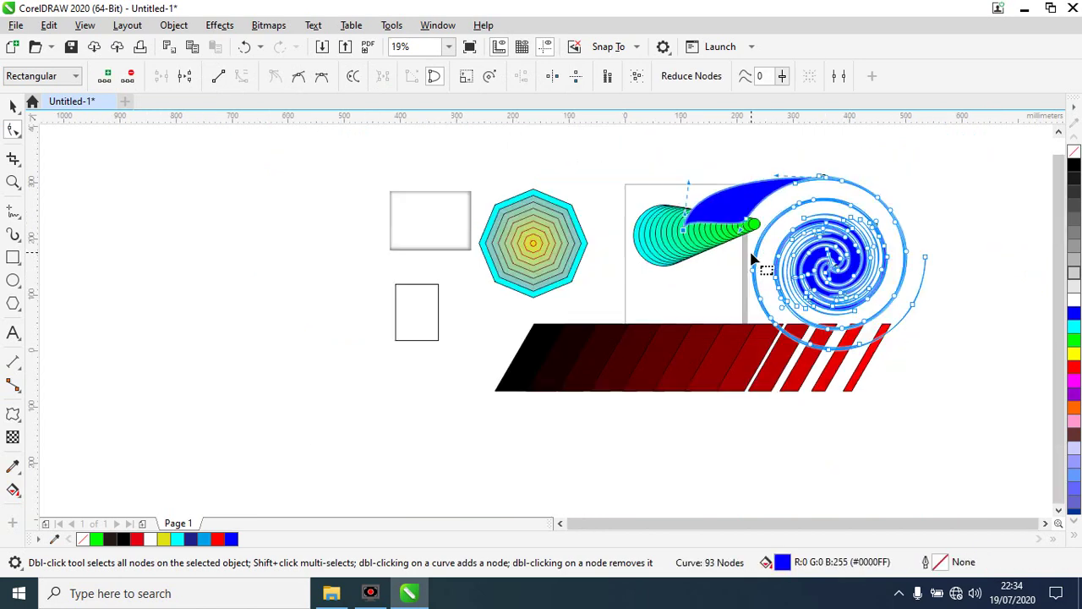
{"action": "left_click_drag", "start_coordinate": [933, 267], "coordinate": [994, 289]}
{"action": "left_click", "coordinate": [993, 237]}
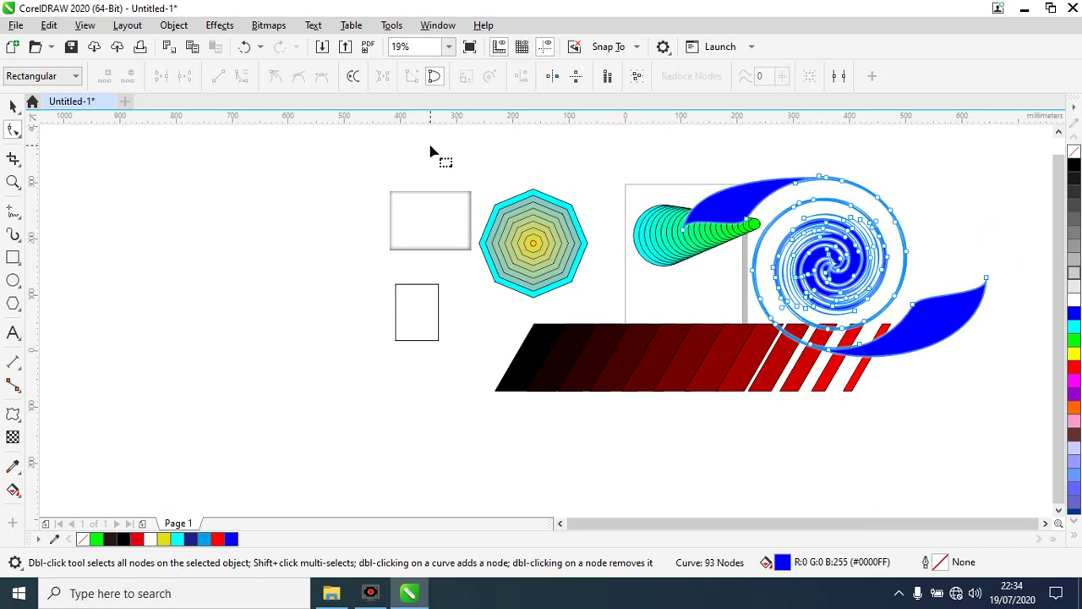
- Move the spiral to the far left of the page and deselect it
{"action": "mouse_move", "coordinate": [873, 262]}
{"action": "left_mouse_down"}
{"action": "mouse_move", "coordinate": [213, 279]}
{"action": "mouse_move", "coordinate": [273, 271]}
{"action": "left_mouse_up"}
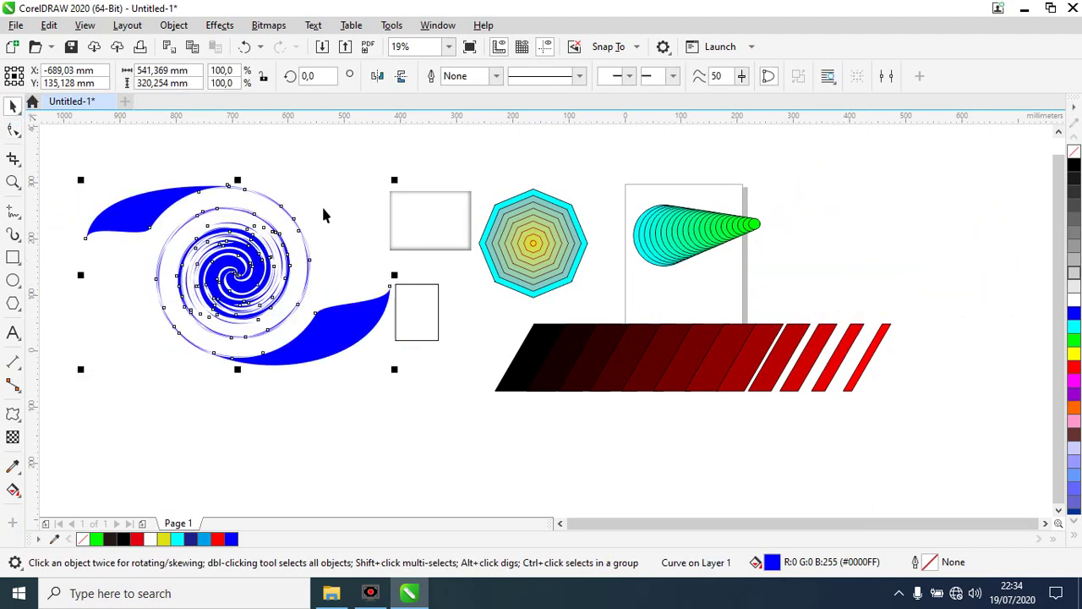
{"action": "left_click", "coordinate": [346, 226]}
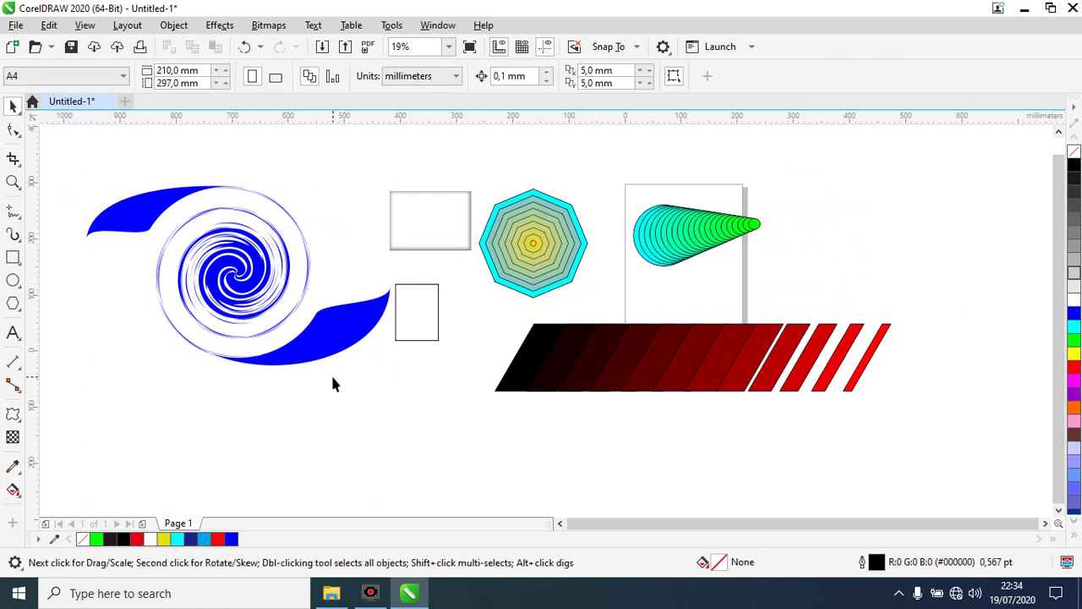
{"action": "left_click", "coordinate": [20, 420]}
- Draw a square near the bottom of the page and reshape it by dragging envelope edges
{"action": "key", "text": "F6"}
{"action": "left_click_drag", "start_coordinate": [367, 423], "coordinate": [436, 491]}
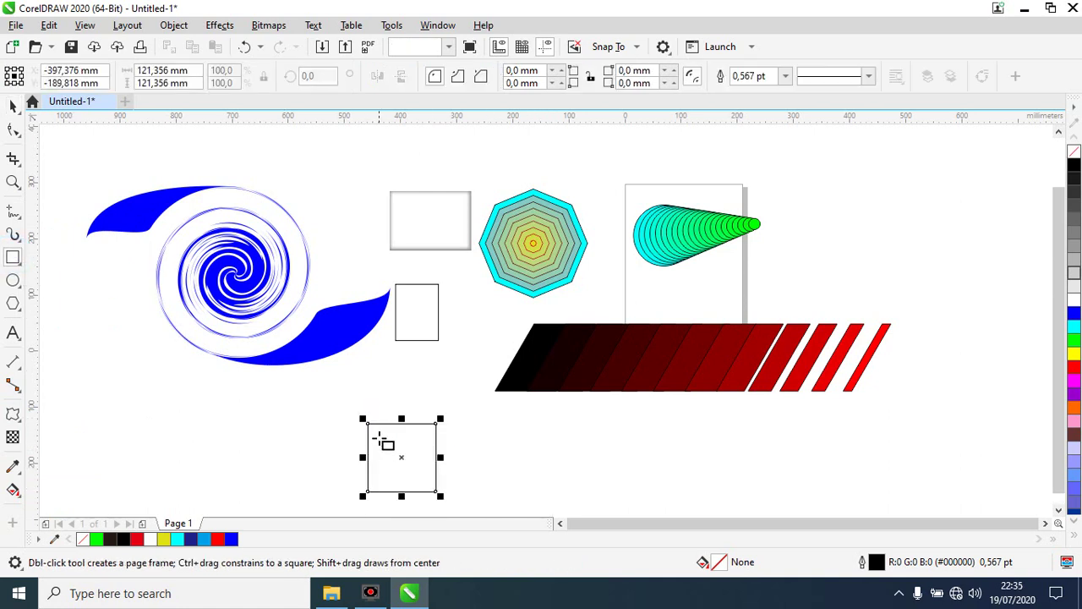
{"action": "left_click", "coordinate": [13, 414]}
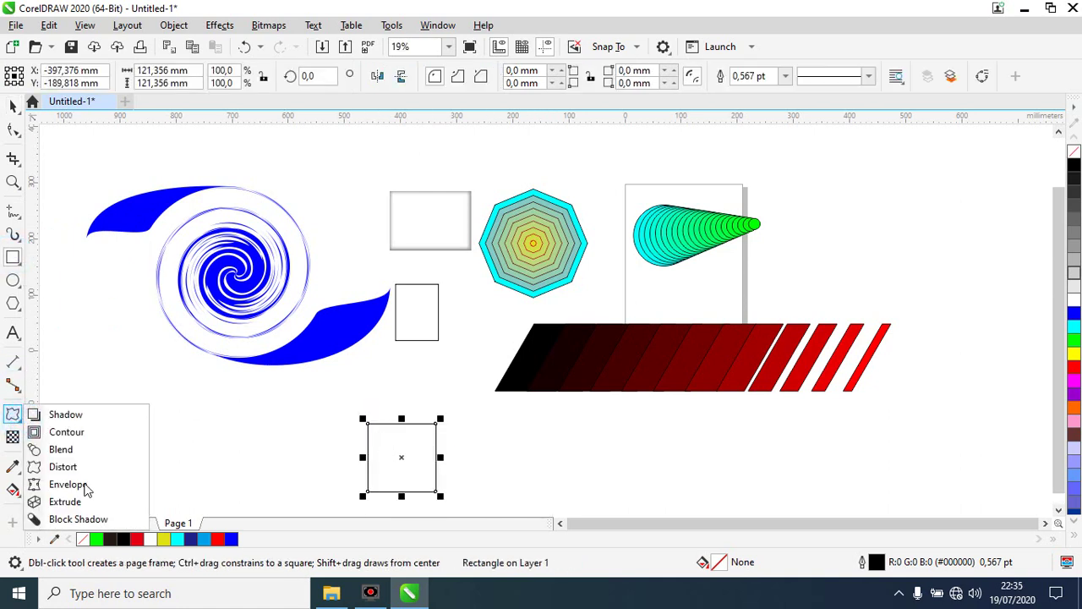
{"action": "left_click", "coordinate": [76, 485]}
{"action": "left_click", "coordinate": [402, 431]}
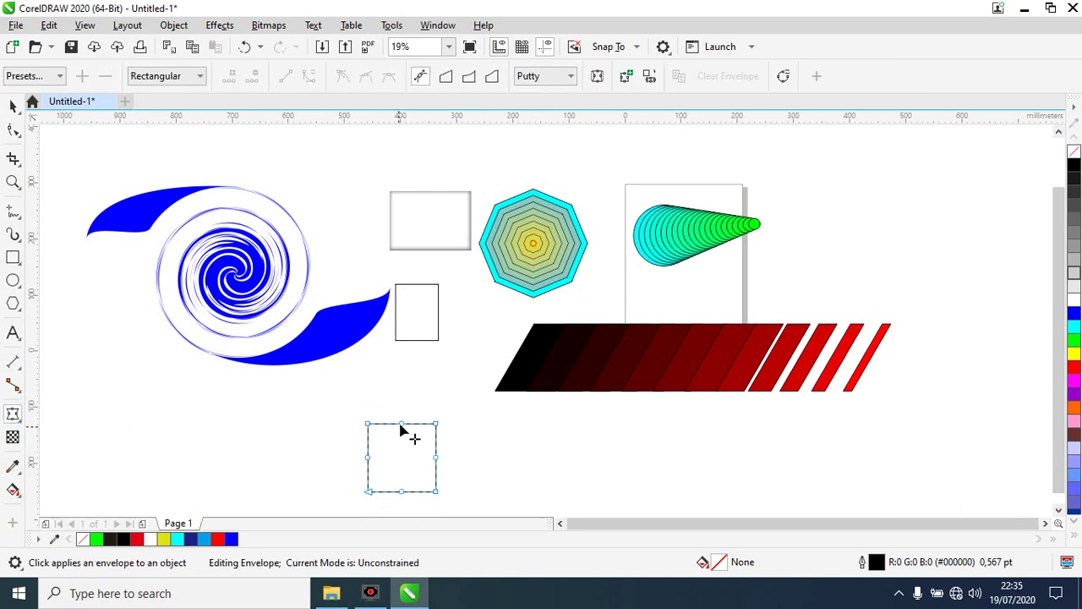
{"action": "left_click_drag", "start_coordinate": [403, 424], "coordinate": [411, 396]}
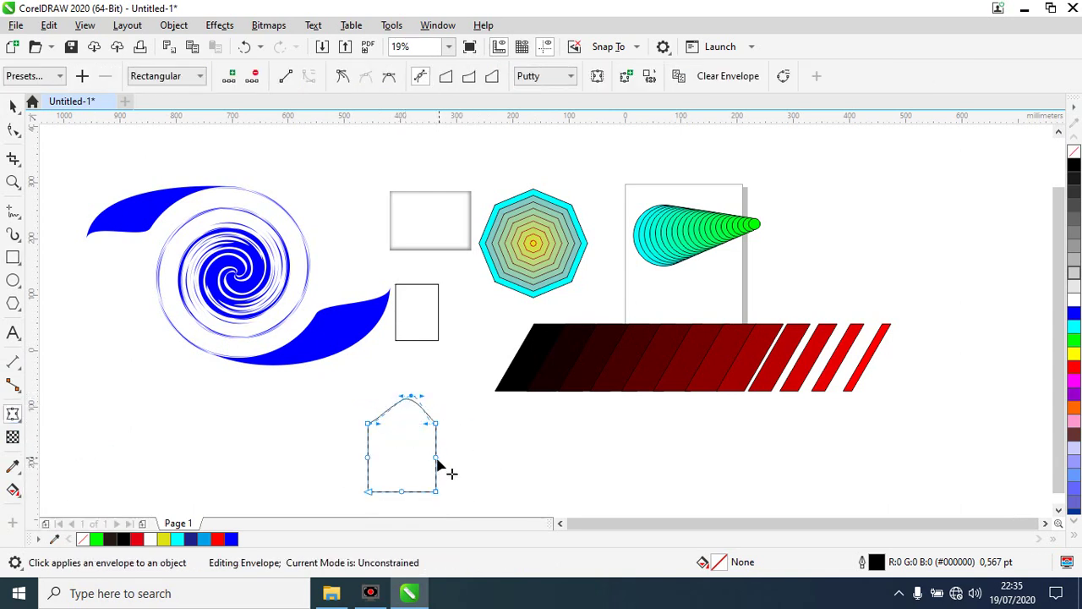
{"action": "left_click_drag", "start_coordinate": [437, 457], "coordinate": [490, 450]}
{"action": "left_click_drag", "start_coordinate": [399, 492], "coordinate": [401, 512]}
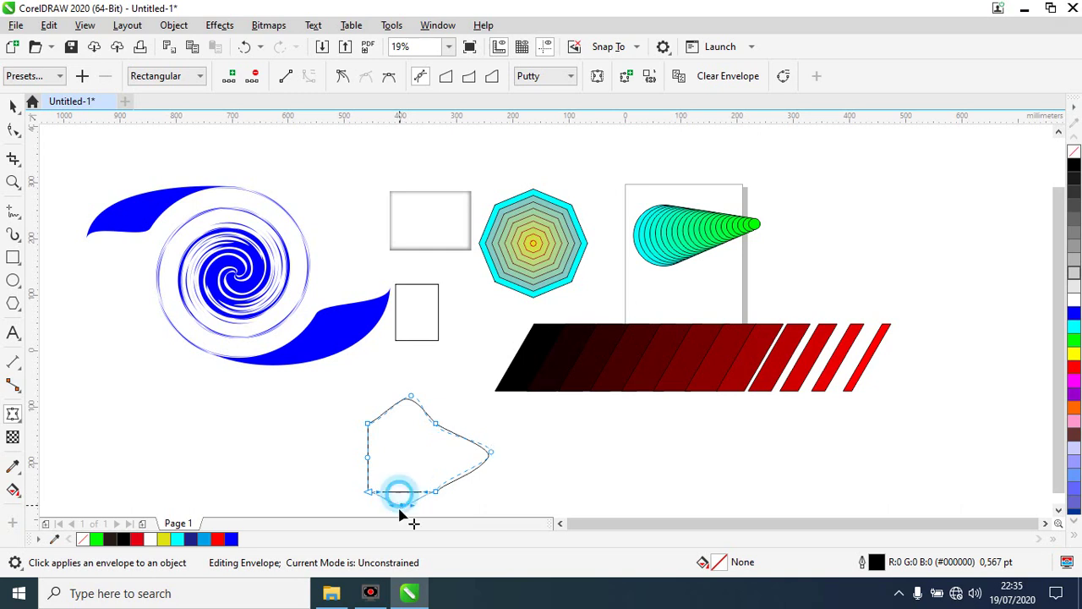
{"action": "left_click_drag", "start_coordinate": [368, 425], "coordinate": [317, 421]}
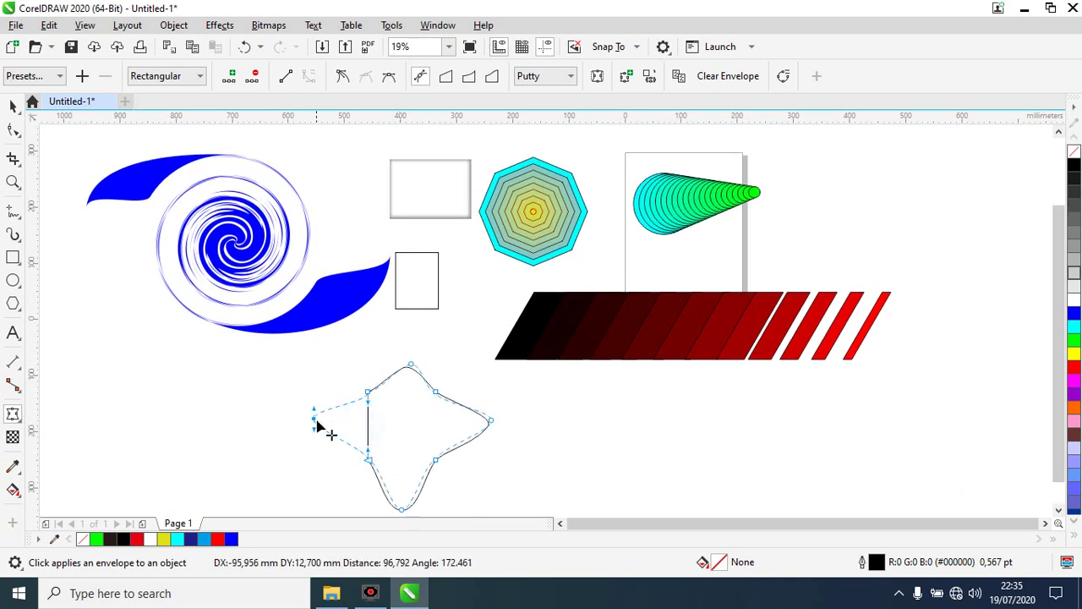
- Try the Circular, Rectilinear, Rectilinear Slant and Pinch envelope presets, settling on Push Down
{"action": "left_click", "coordinate": [60, 76]}
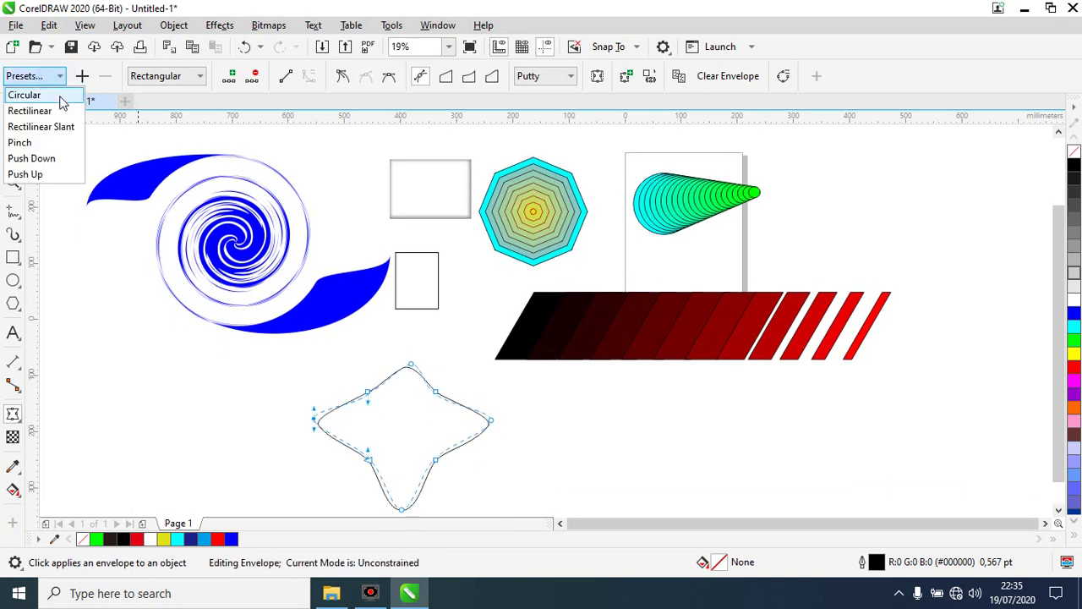
{"action": "left_click", "coordinate": [59, 96]}
{"action": "left_click", "coordinate": [58, 77]}
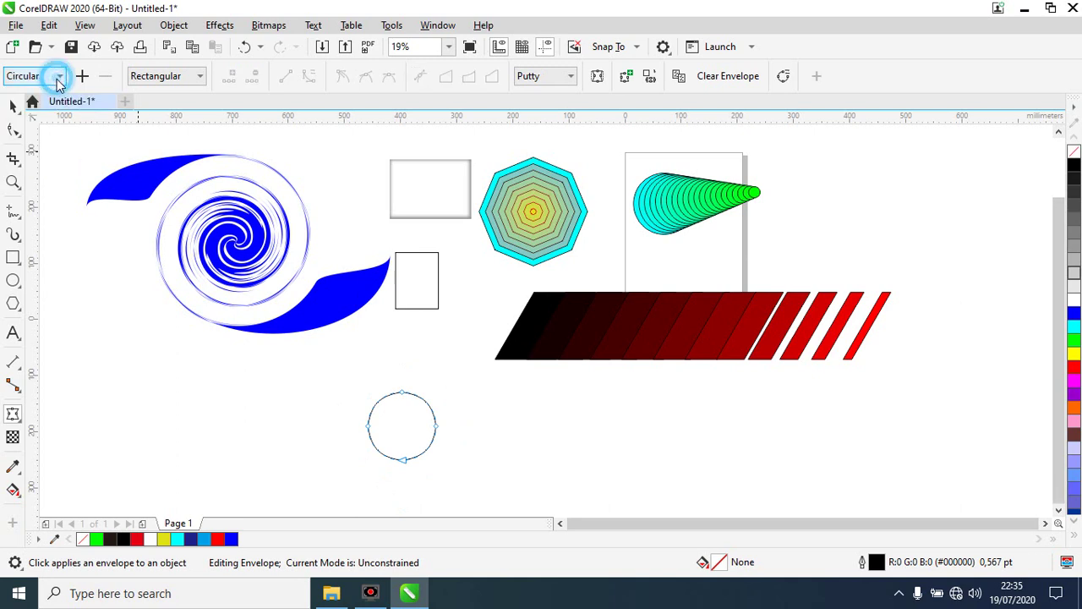
{"action": "left_click", "coordinate": [25, 109]}
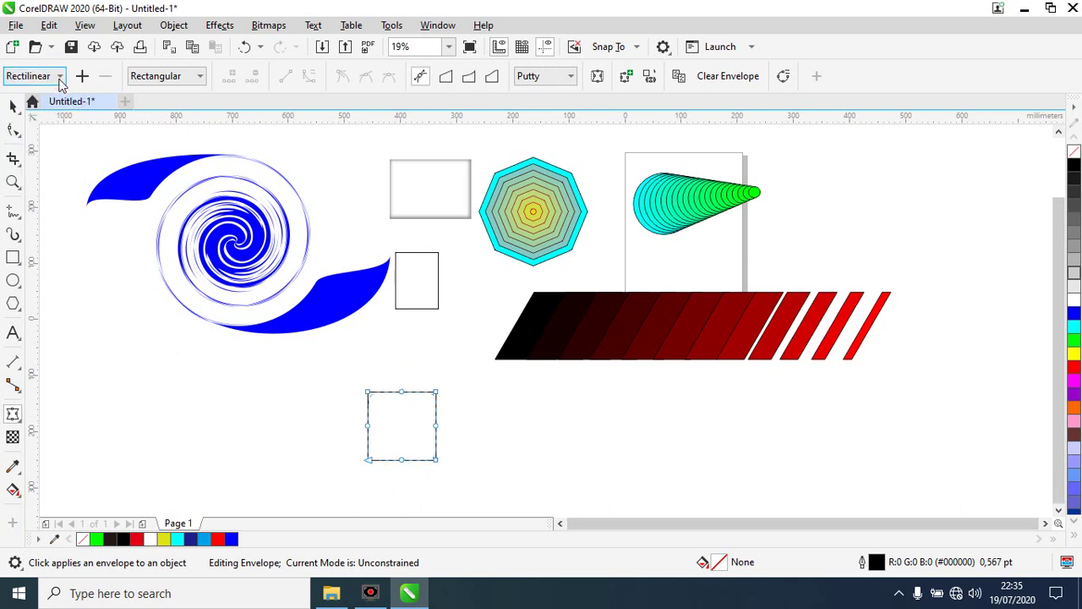
{"action": "left_click", "coordinate": [60, 76]}
{"action": "left_click", "coordinate": [42, 125]}
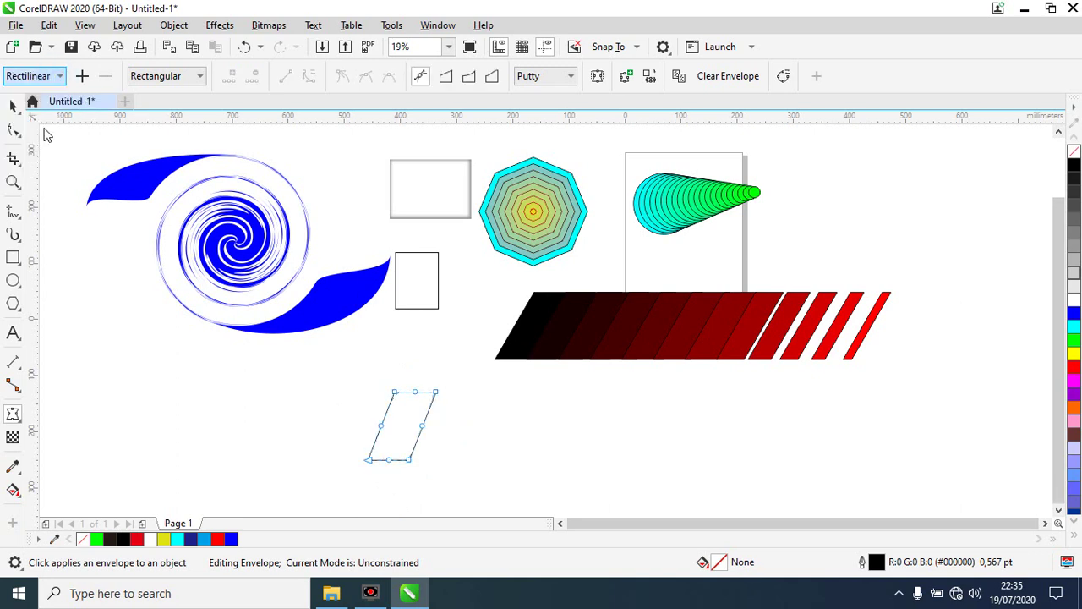
{"action": "left_click", "coordinate": [60, 76]}
{"action": "left_click", "coordinate": [48, 150]}
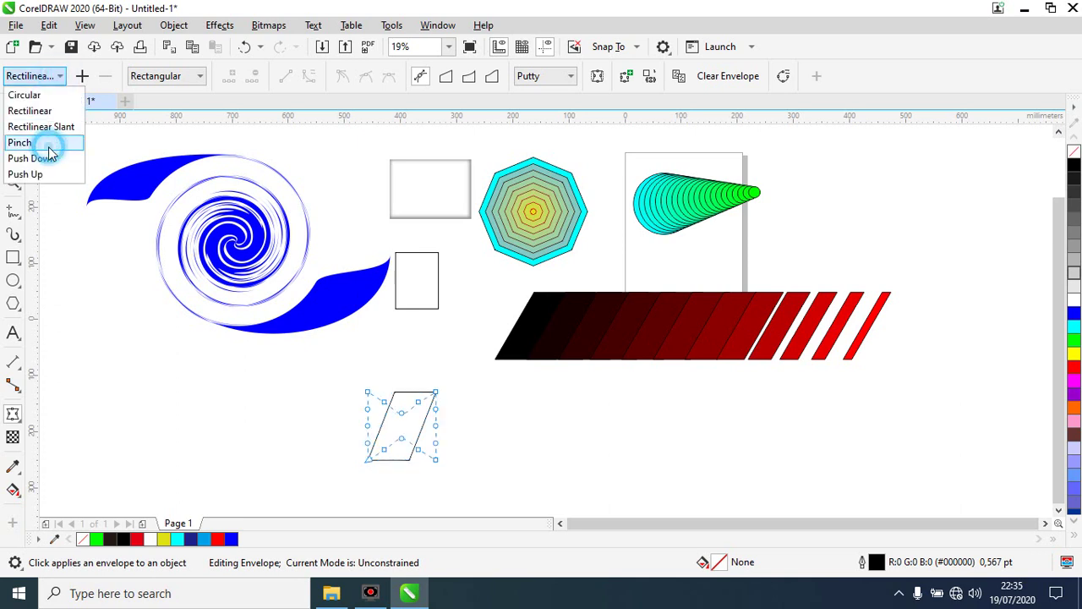
{"action": "left_click", "coordinate": [60, 76]}
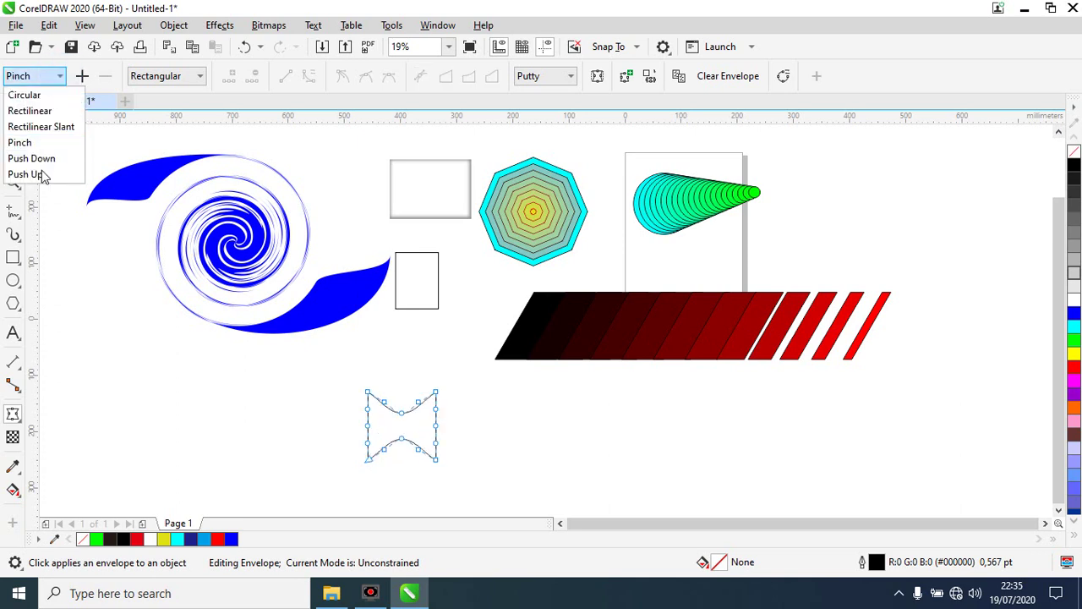
{"action": "left_click", "coordinate": [38, 159]}
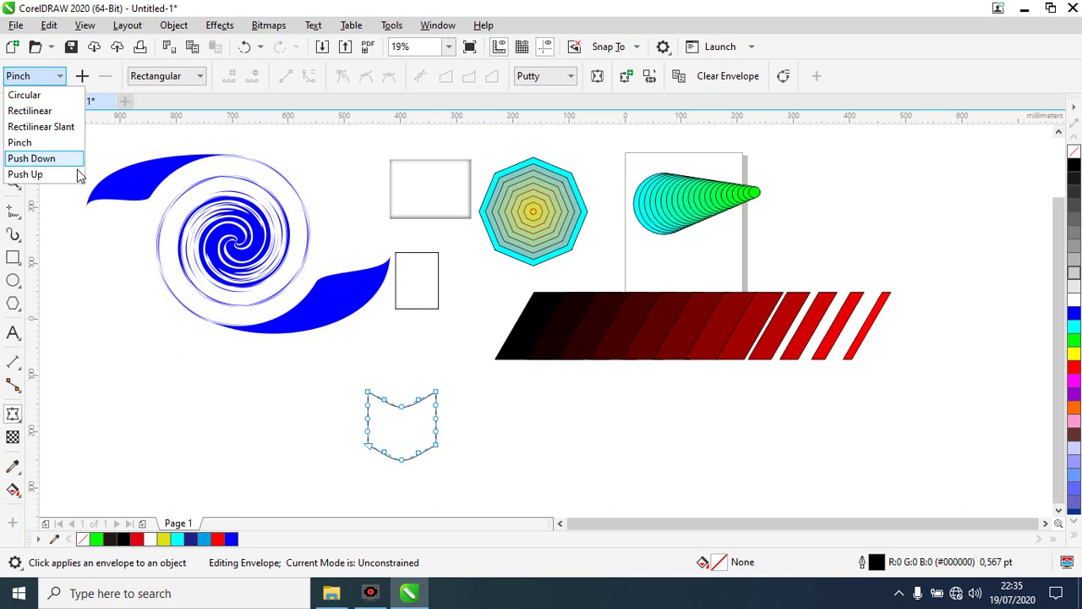
- Set the envelope mapping mode to Horizontal and toggle Keep Lines on and off again
{"action": "left_click", "coordinate": [198, 77]}
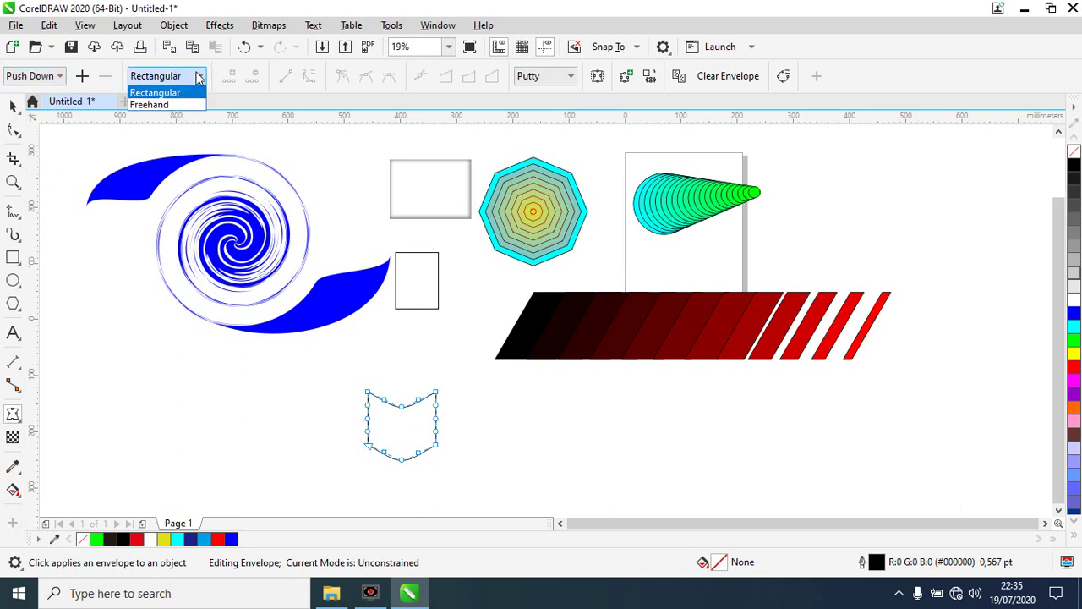
{"action": "left_click", "coordinate": [200, 76]}
{"action": "left_click", "coordinate": [571, 75]}
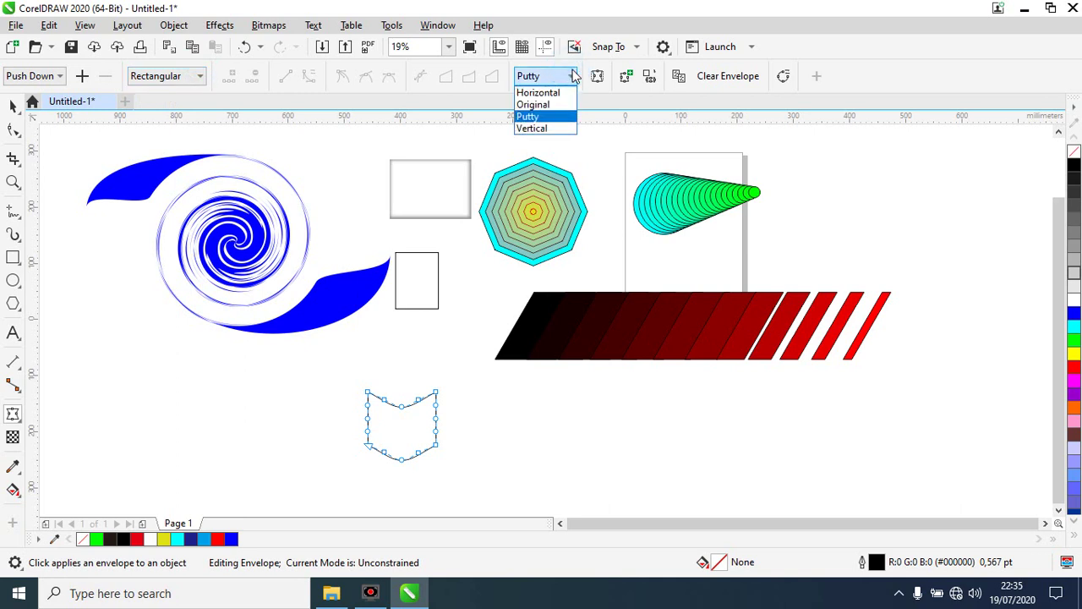
{"action": "left_click", "coordinate": [555, 94]}
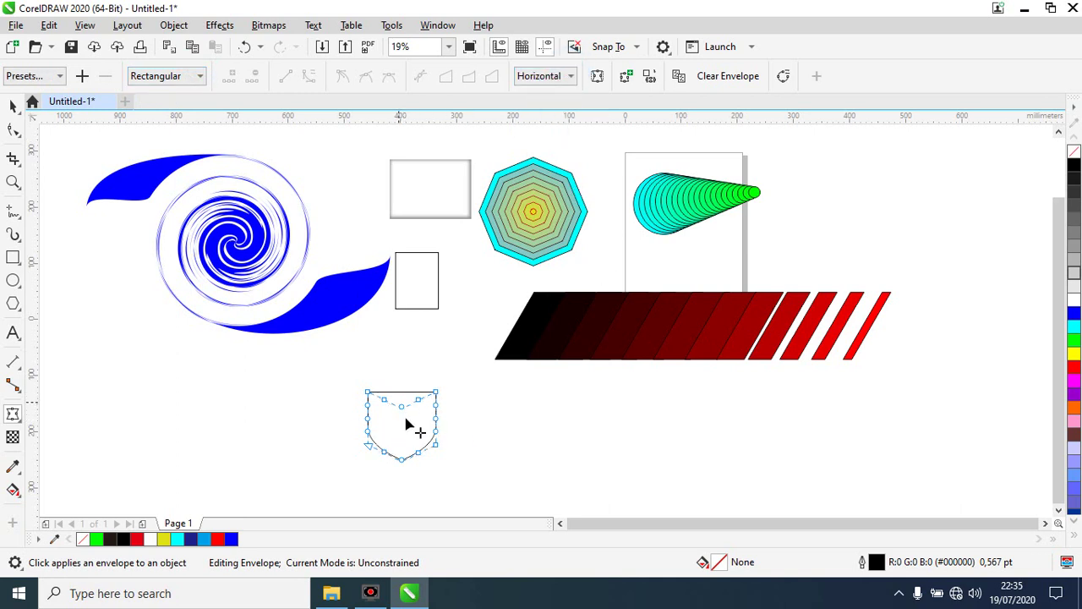
{"action": "left_click", "coordinate": [596, 74]}
{"action": "left_click", "coordinate": [598, 77]}
{"action": "left_click", "coordinate": [653, 79]}
{"action": "left_click", "coordinate": [13, 257]}
- Draw a rectangle to the right of the shield and convert it to curves
{"action": "left_click_drag", "start_coordinate": [497, 395], "coordinate": [620, 466]}
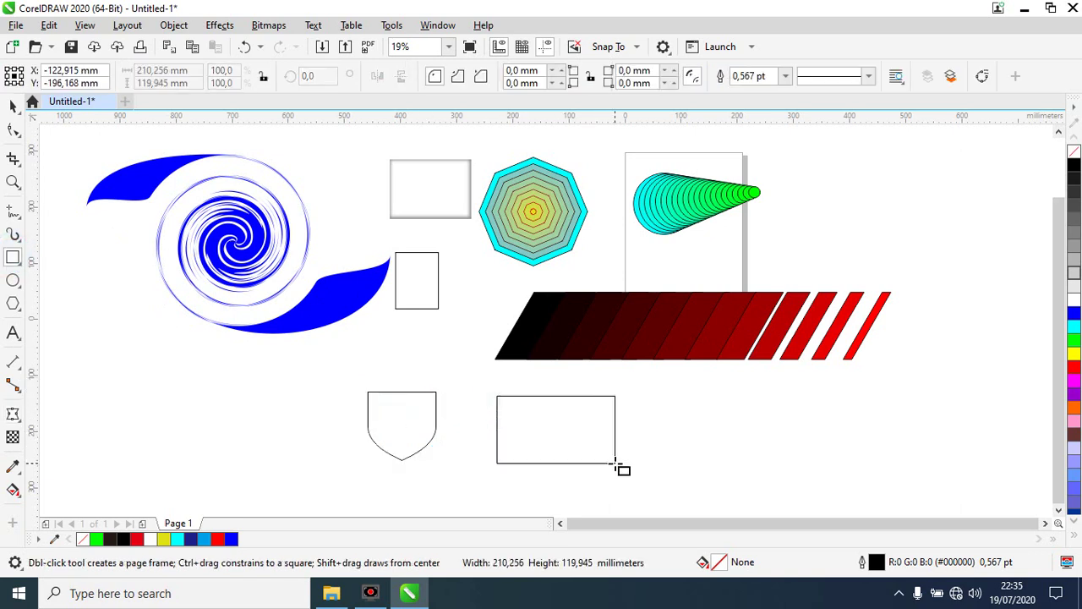
{"action": "left_click", "coordinate": [555, 427]}
{"action": "right_click", "coordinate": [555, 427]}
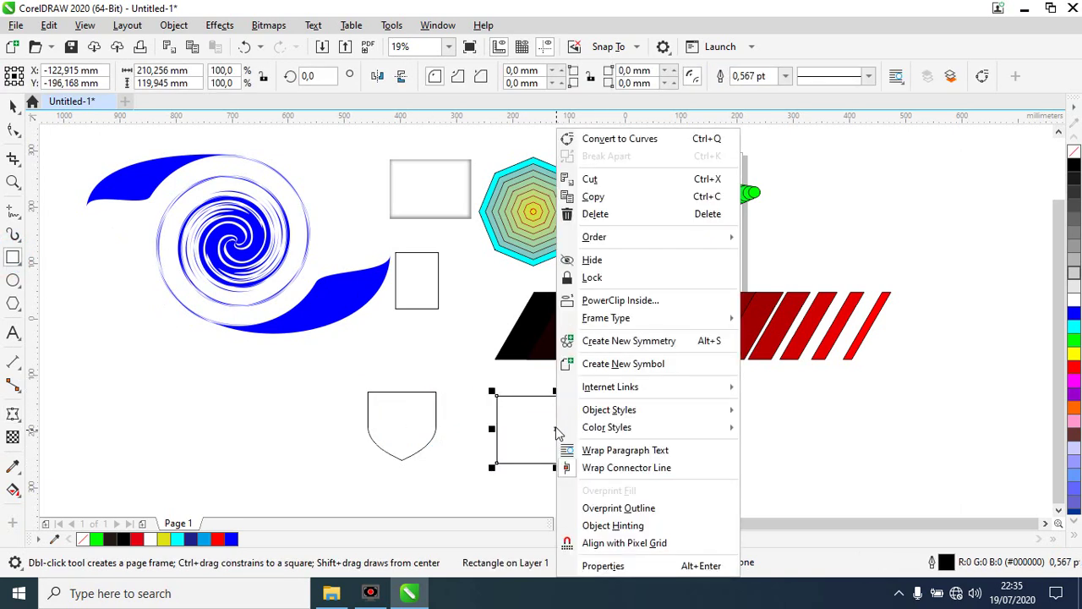
{"action": "left_click", "coordinate": [624, 139]}
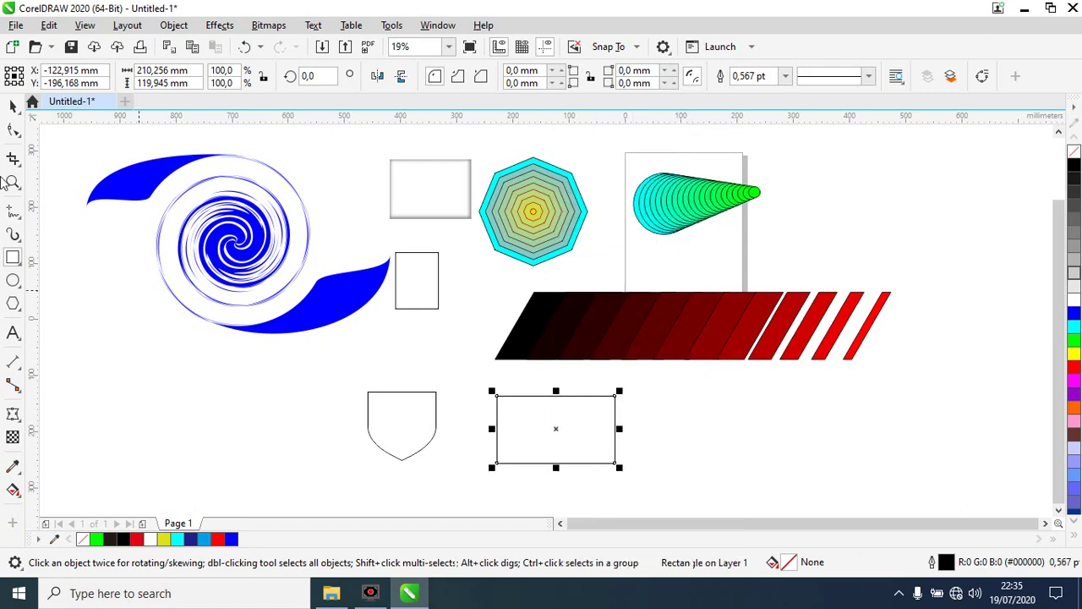
- Raise the top-left node, bulge the left edge outward and bend the top edge into a sag
{"action": "left_click", "coordinate": [14, 131]}
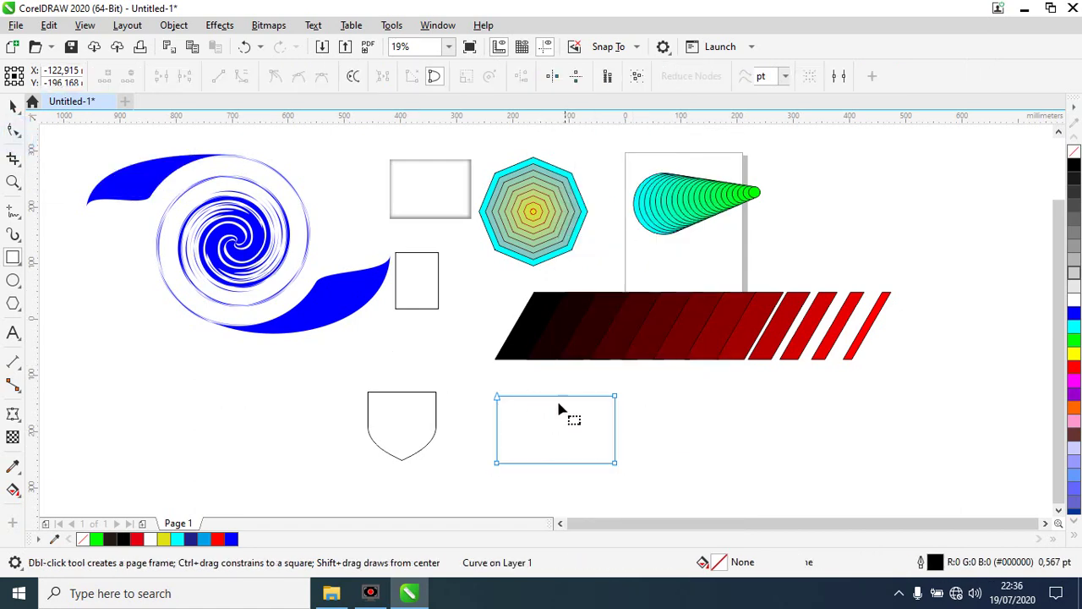
{"action": "left_click_drag", "start_coordinate": [496, 398], "coordinate": [494, 383]}
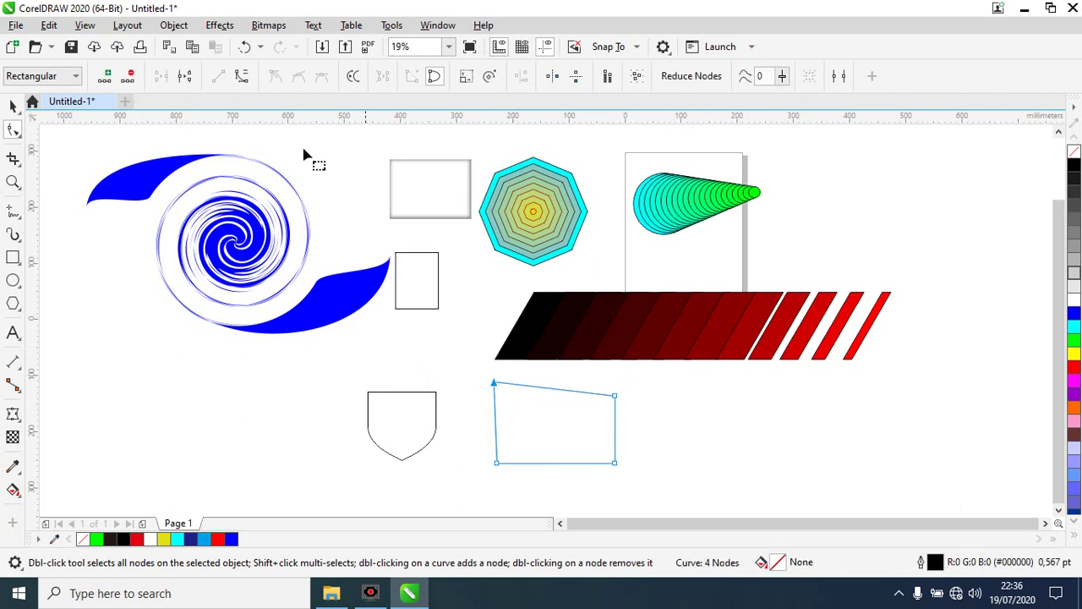
{"action": "left_click", "coordinate": [241, 77]}
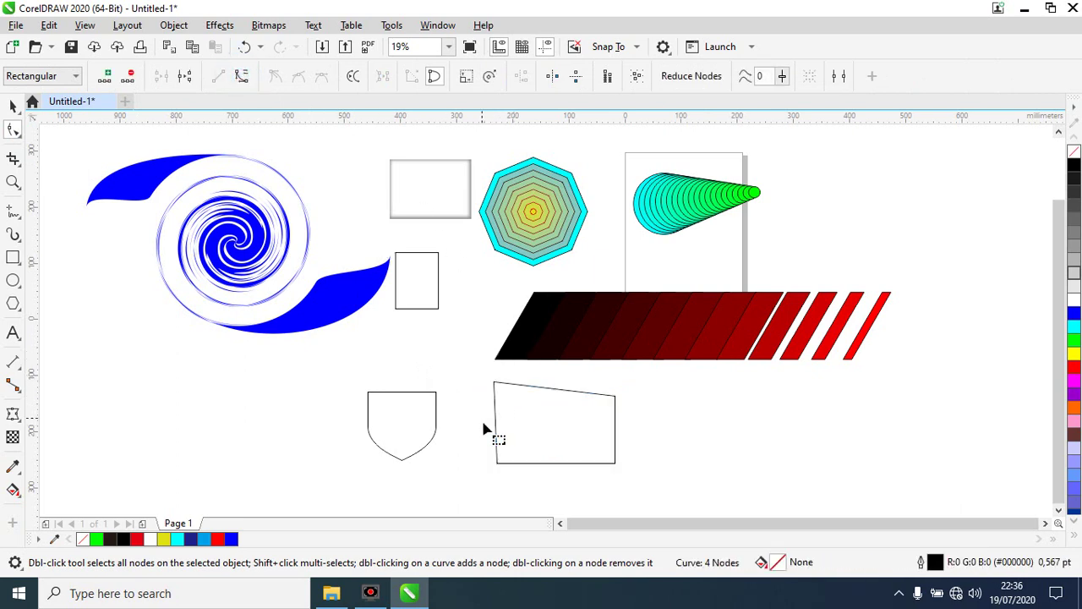
{"action": "left_click_drag", "start_coordinate": [497, 425], "coordinate": [475, 422]}
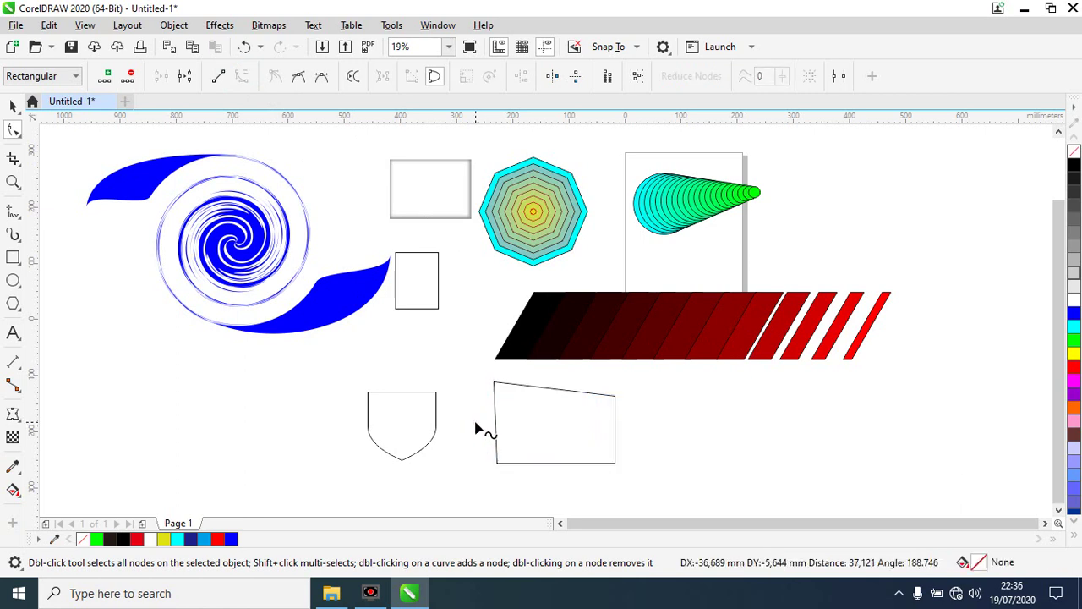
{"action": "left_click", "coordinate": [616, 397]}
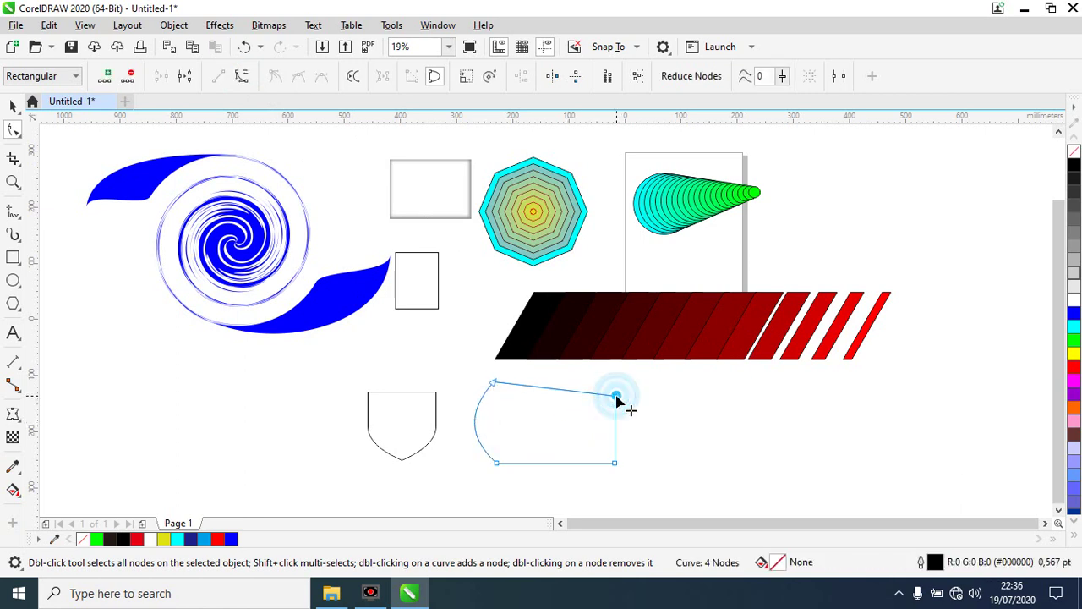
{"action": "left_click", "coordinate": [243, 79]}
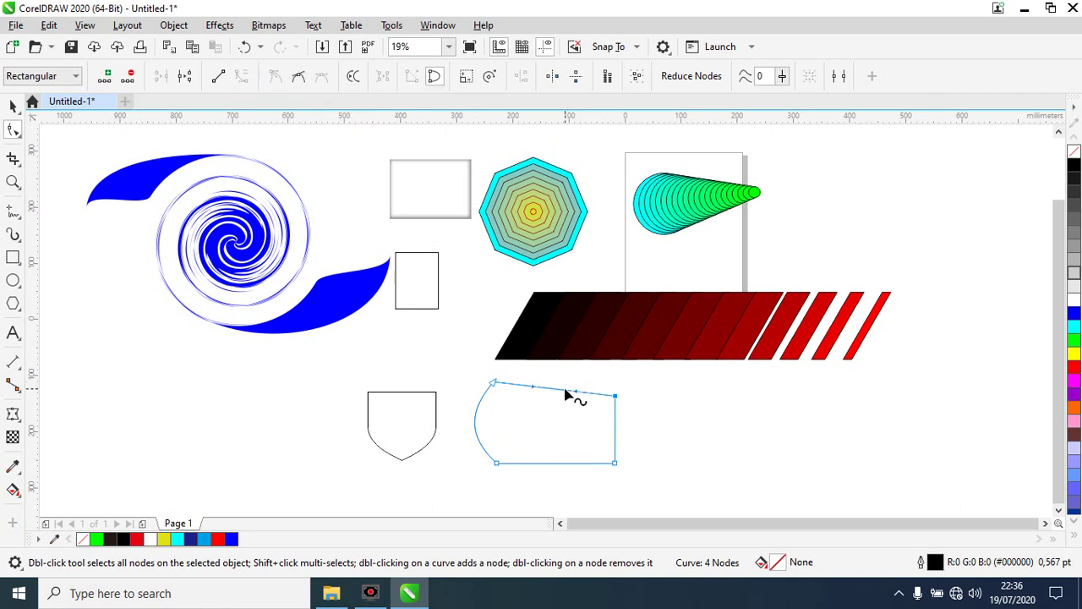
{"action": "mouse_move", "coordinate": [569, 389]}
{"action": "left_mouse_down"}
{"action": "mouse_move", "coordinate": [561, 374]}
{"action": "mouse_move", "coordinate": [554, 407]}
{"action": "left_mouse_up"}
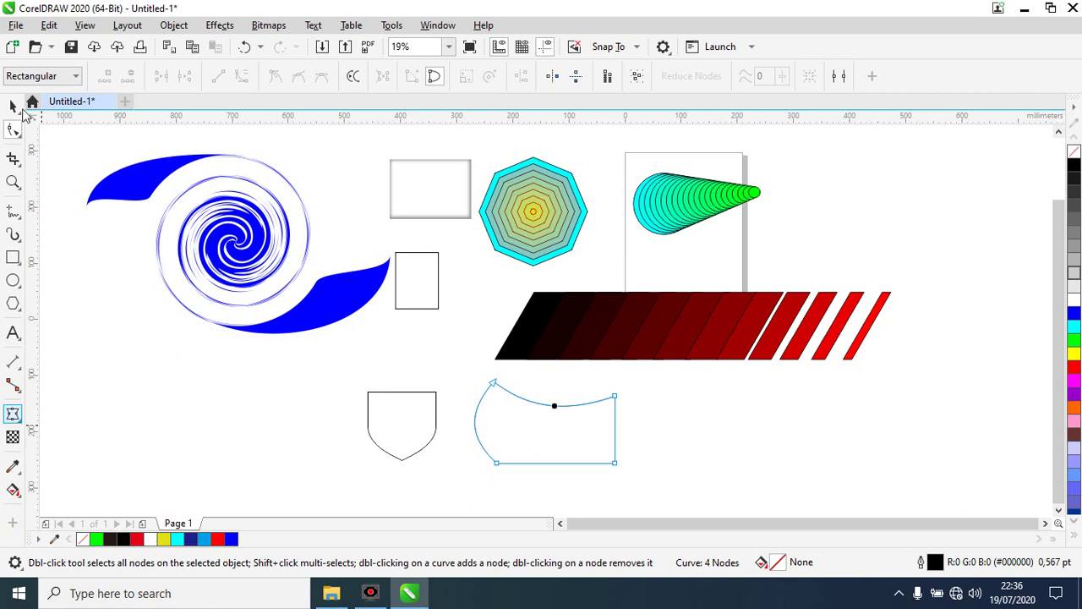
{"action": "left_click", "coordinate": [15, 415]}
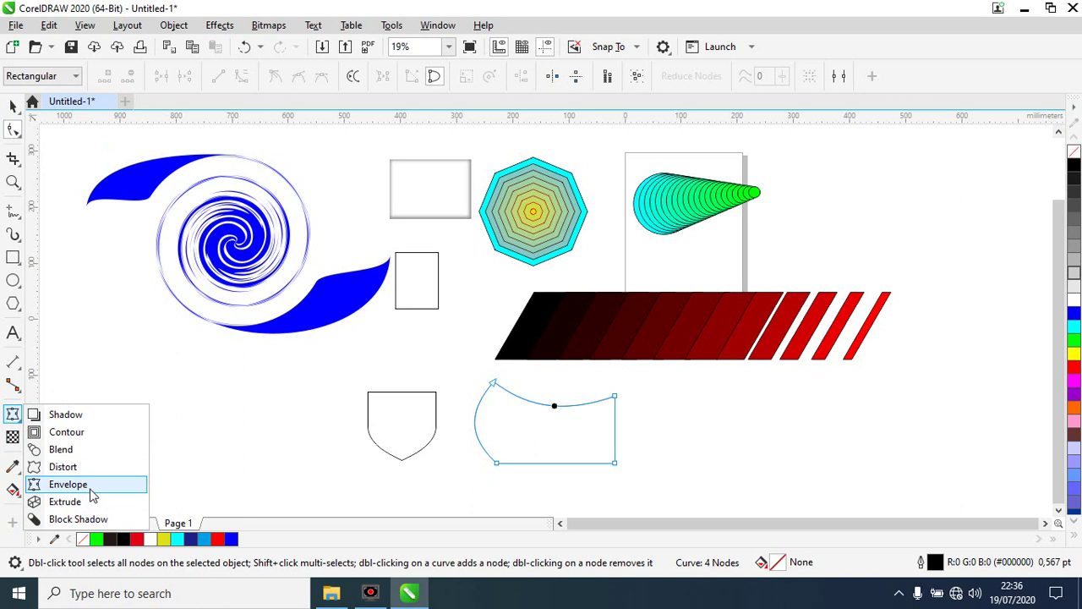
- Show the shield's envelope, then draw a square to the left of it
{"action": "left_click", "coordinate": [425, 424]}
{"action": "left_click", "coordinate": [398, 428]}
{"action": "left_click", "coordinate": [13, 414]}
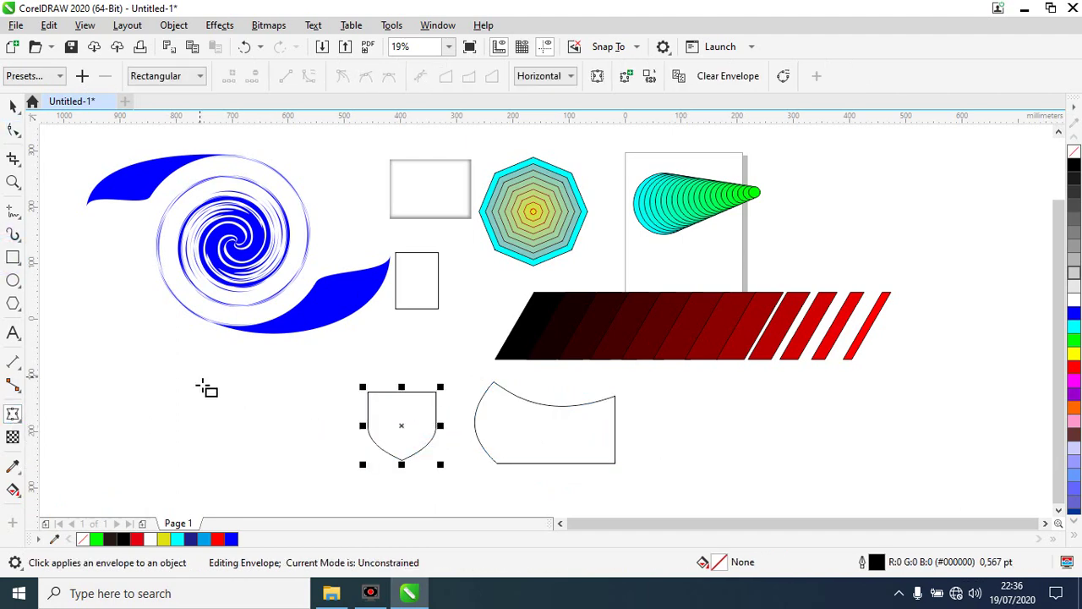
{"action": "key", "text": "F6"}
{"action": "left_click_drag", "start_coordinate": [198, 383], "coordinate": [283, 468]}
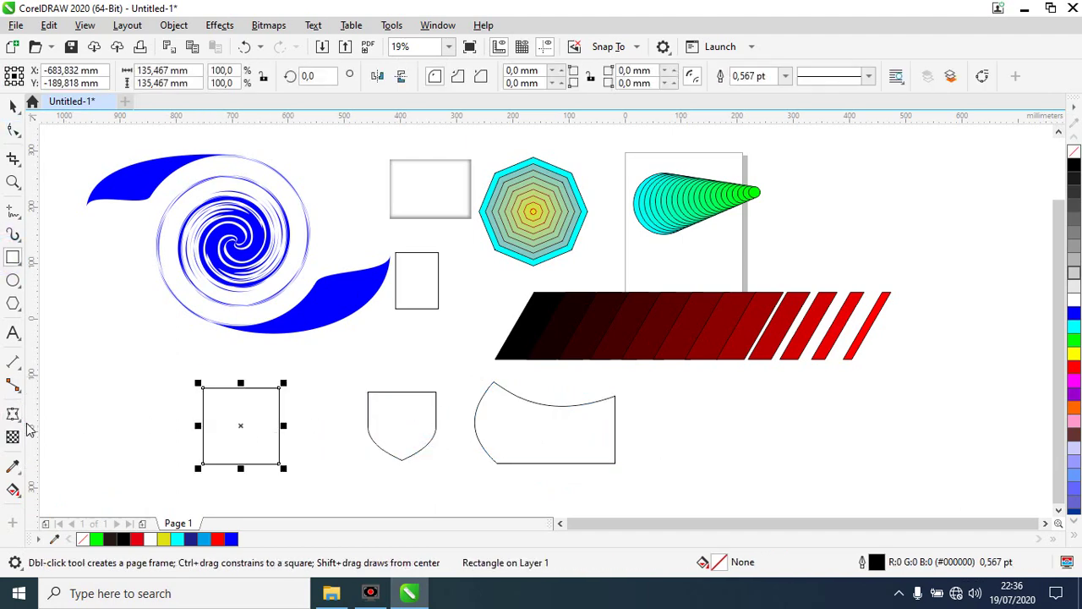
- Give the square a Push Down envelope, trying Original, Putty and Vertical before settling on Horizontal mapping
{"action": "left_click", "coordinate": [13, 414]}
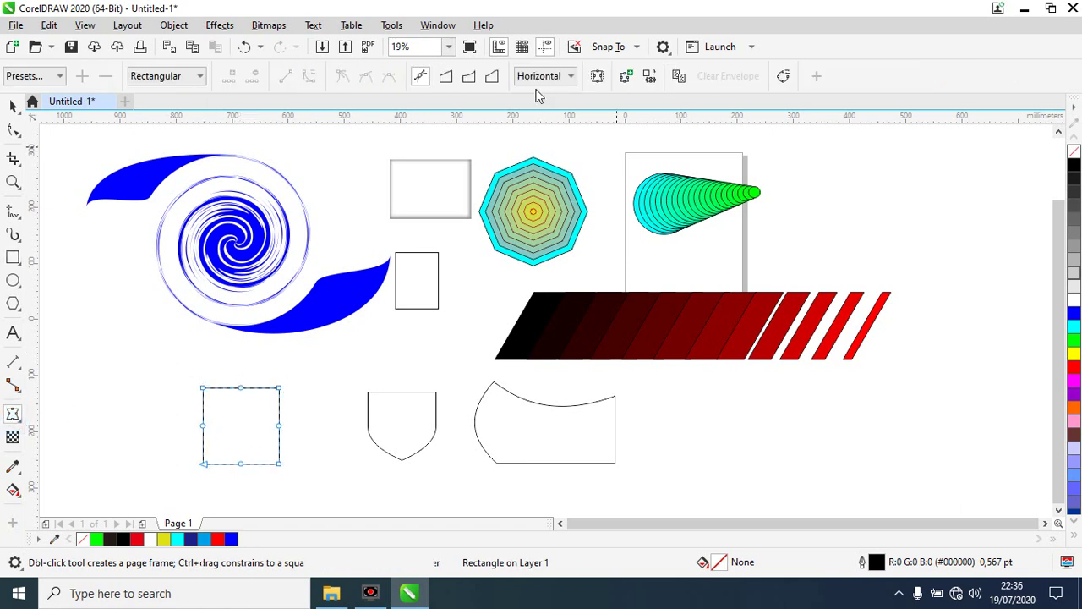
{"action": "left_click", "coordinate": [41, 75]}
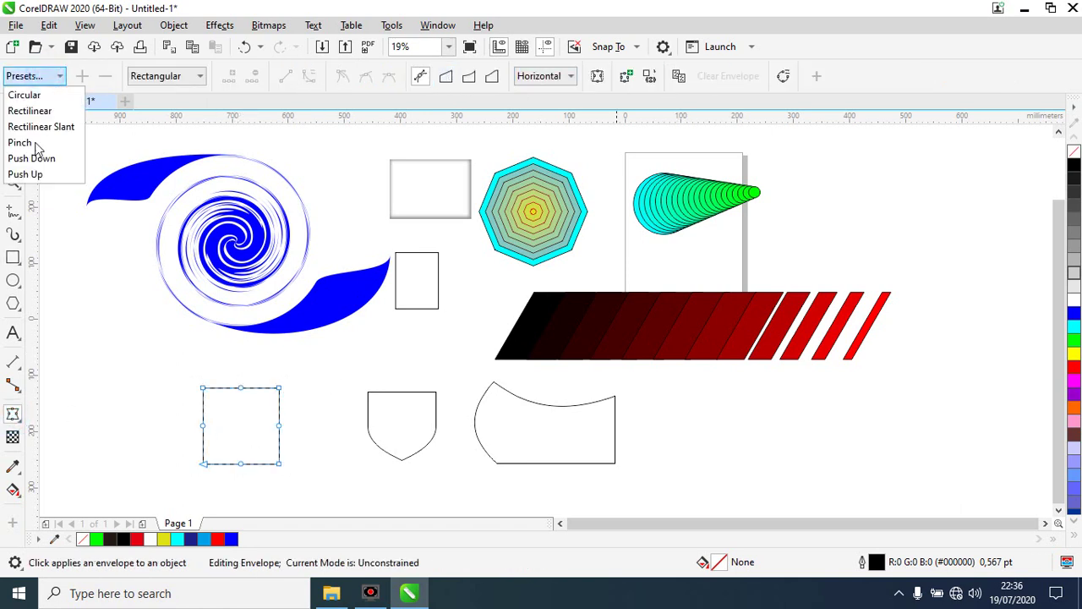
{"action": "left_click", "coordinate": [39, 159]}
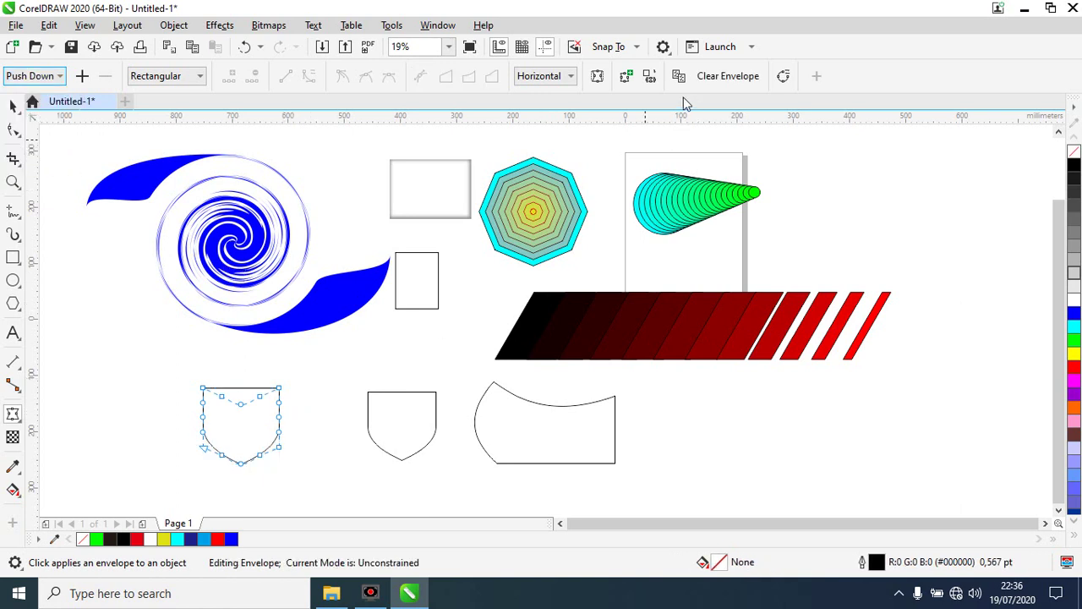
{"action": "left_click", "coordinate": [570, 75]}
{"action": "left_click", "coordinate": [549, 110]}
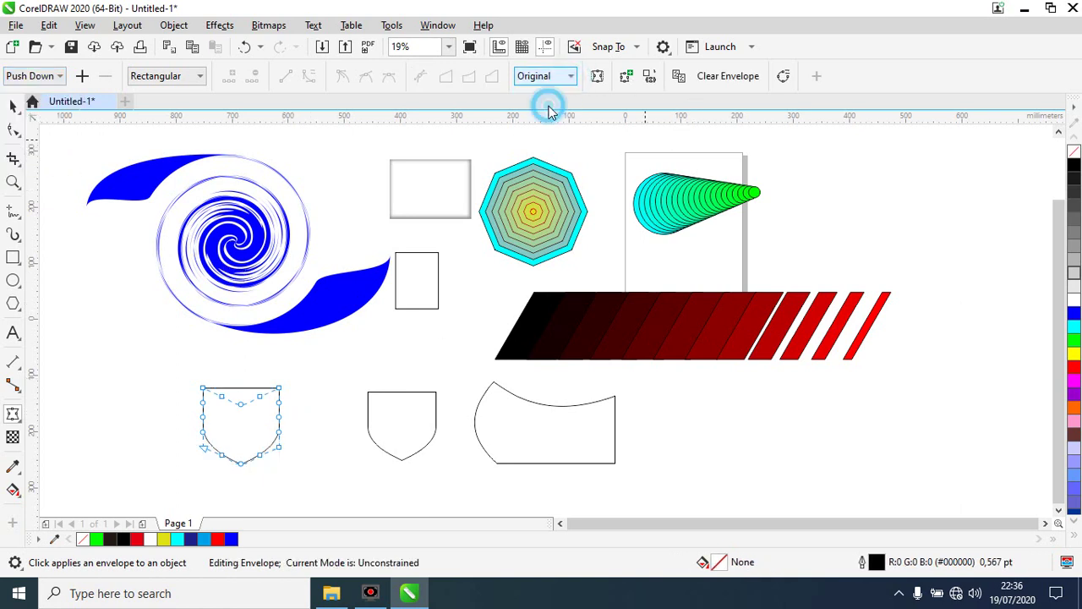
{"action": "left_click", "coordinate": [556, 77]}
{"action": "left_click", "coordinate": [549, 112]}
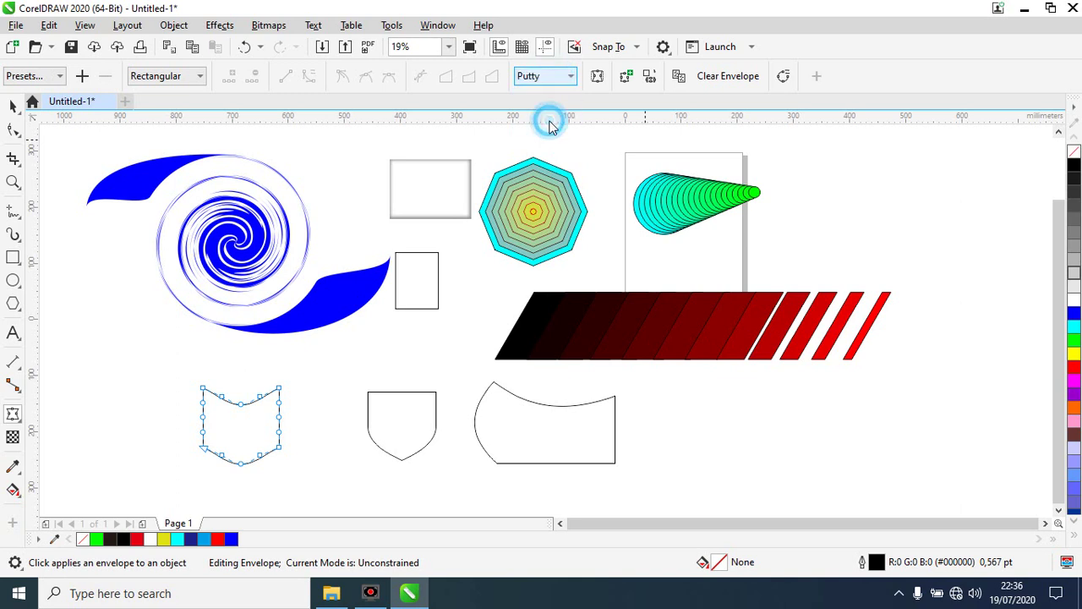
{"action": "left_click", "coordinate": [563, 76]}
{"action": "left_click", "coordinate": [553, 121]}
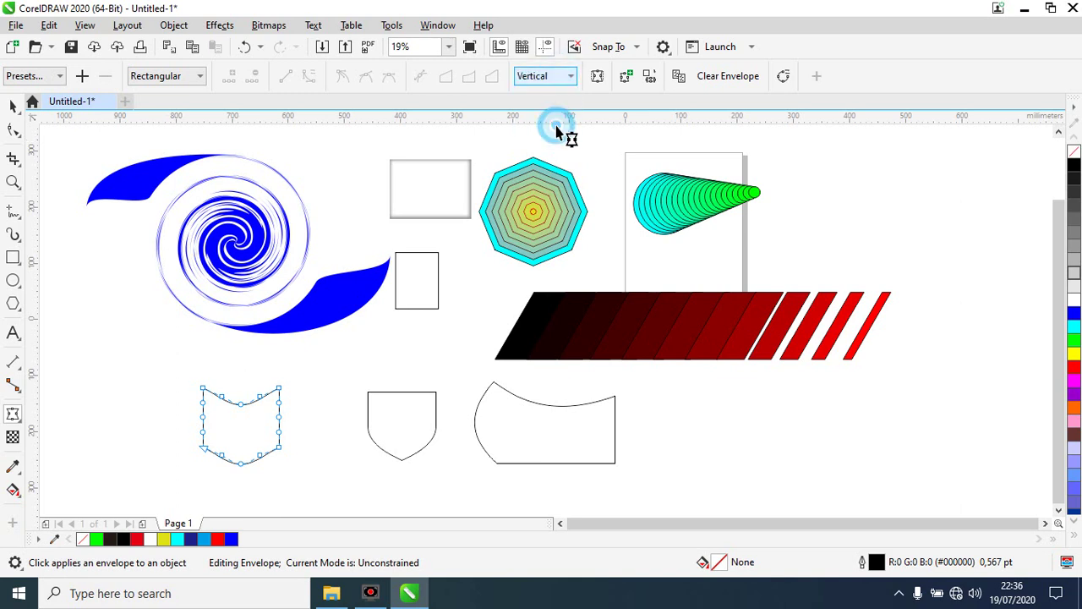
{"action": "left_click", "coordinate": [572, 77]}
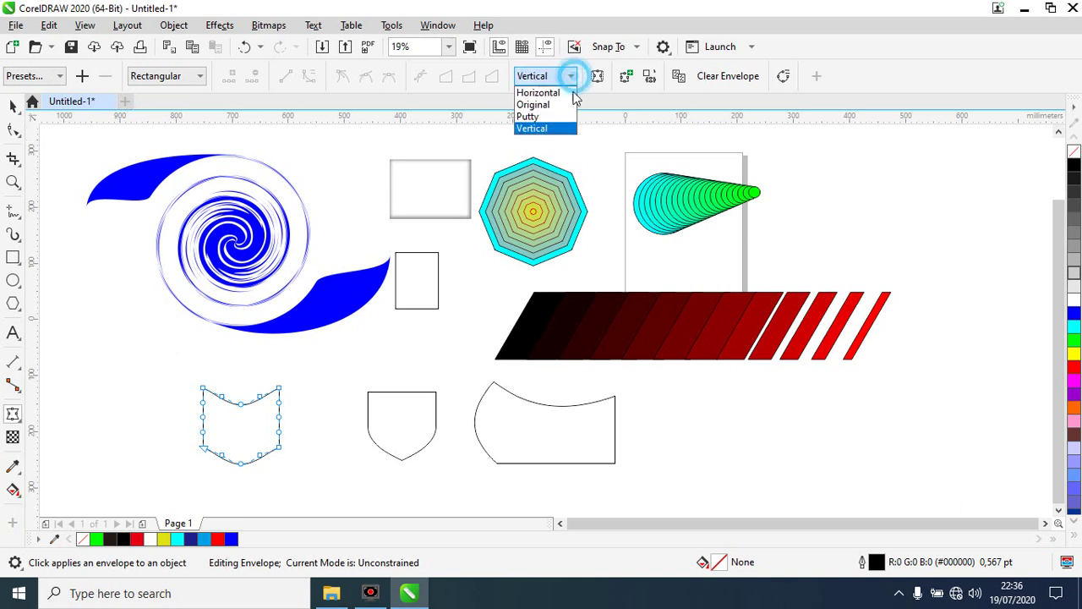
{"action": "left_click", "coordinate": [547, 91]}
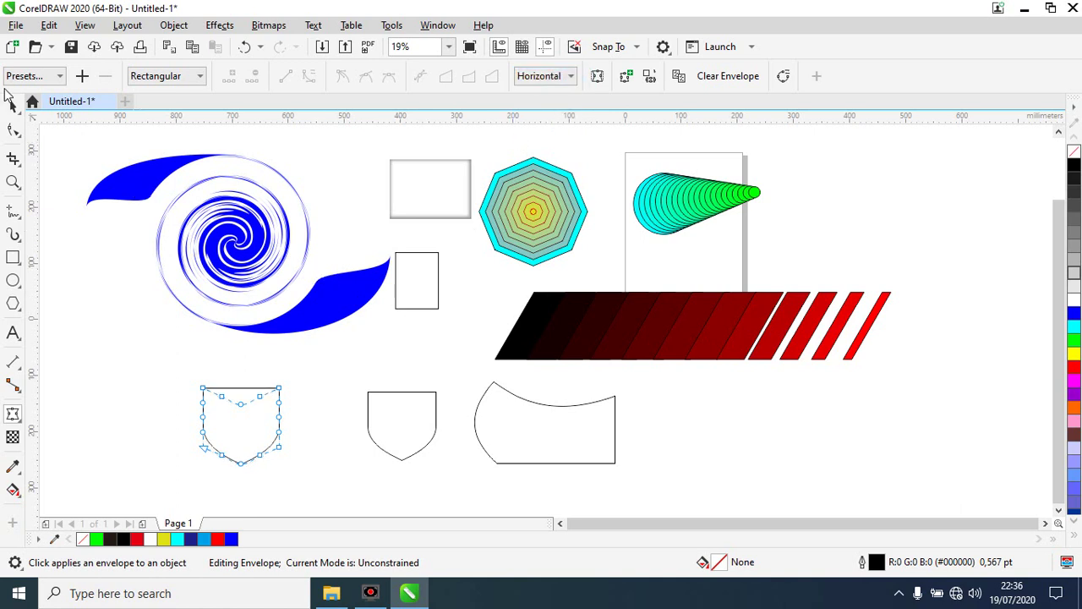
- Leave envelope editing and deselect the new pointed shield
{"action": "left_click", "coordinate": [12, 108]}
{"action": "left_click", "coordinate": [326, 382]}
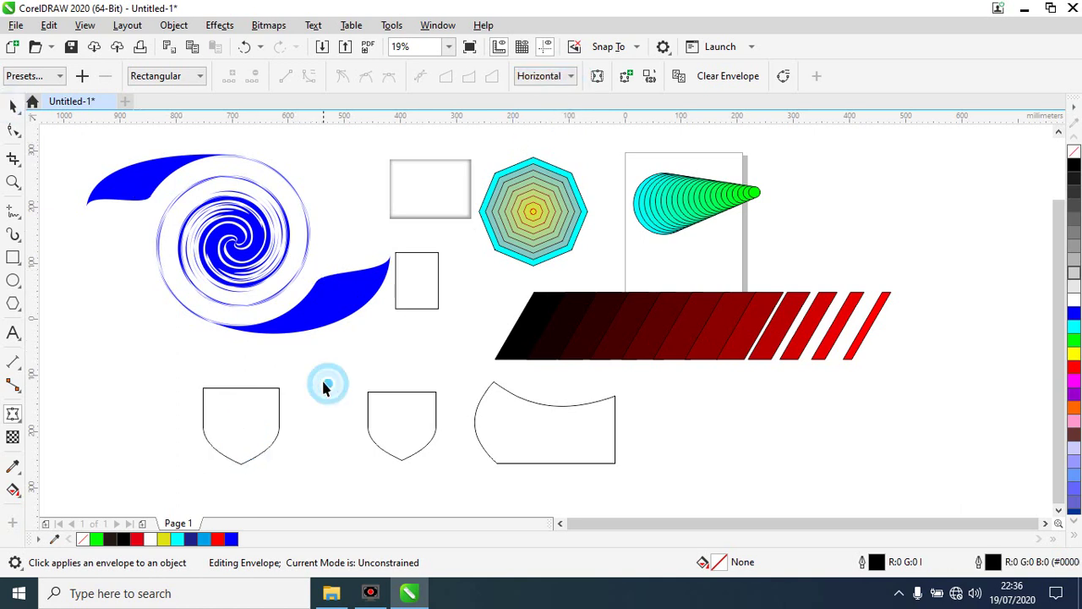
{"action": "left_click", "coordinate": [254, 437]}
{"action": "left_click", "coordinate": [286, 437]}
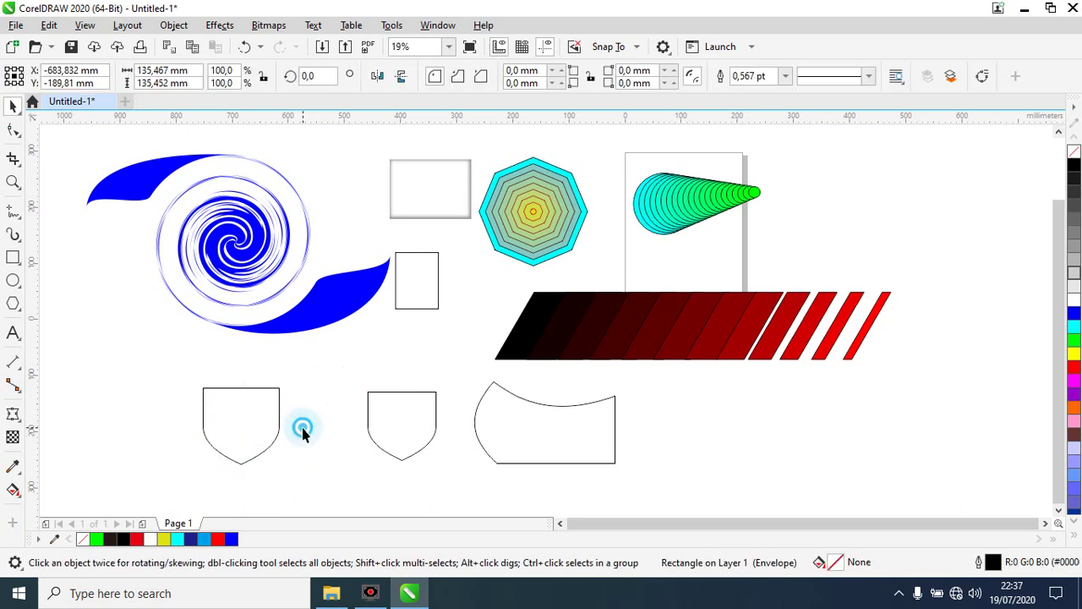
- Drag the left shield's bottom envelope node lower into a sharper point, undoing stray corner and top edits
{"action": "left_click", "coordinate": [297, 432]}
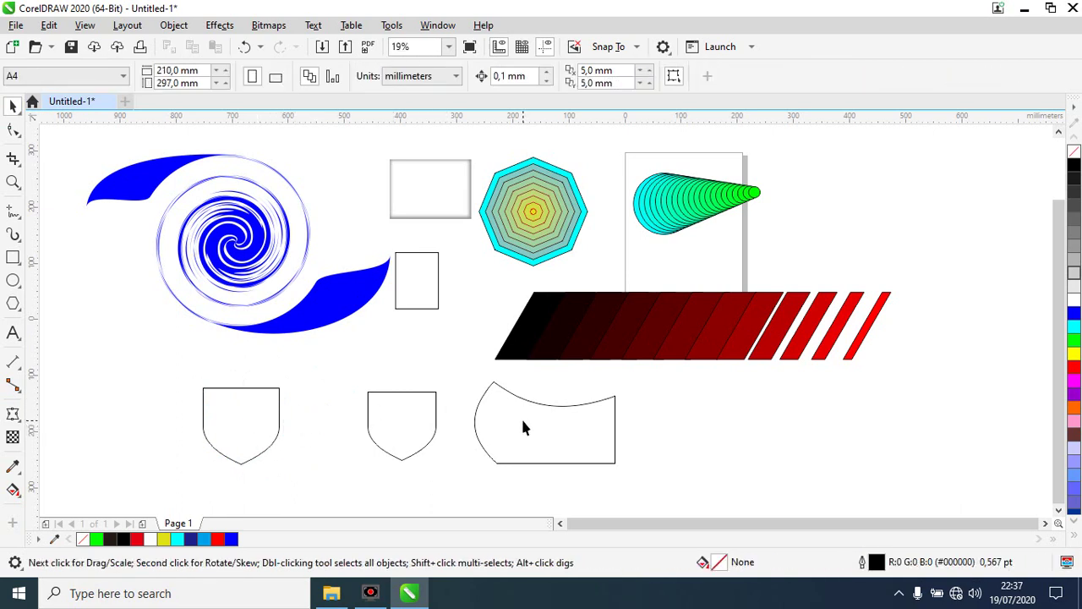
{"action": "left_click", "coordinate": [240, 467]}
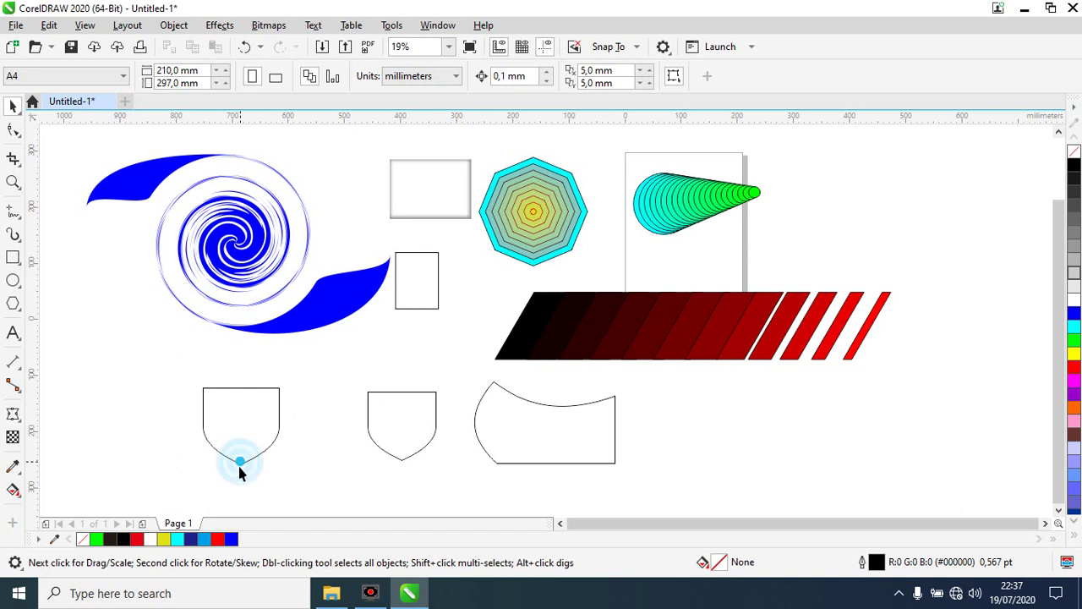
{"action": "left_click", "coordinate": [13, 415]}
{"action": "left_click_drag", "start_coordinate": [203, 442], "coordinate": [208, 475]}
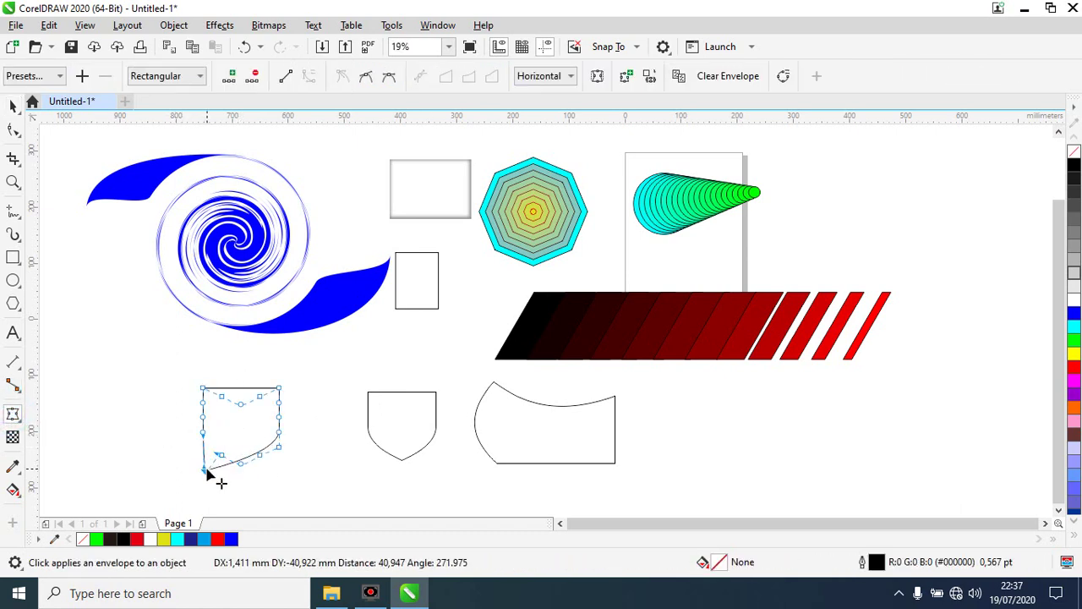
{"action": "key", "text": "ctrl+z"}
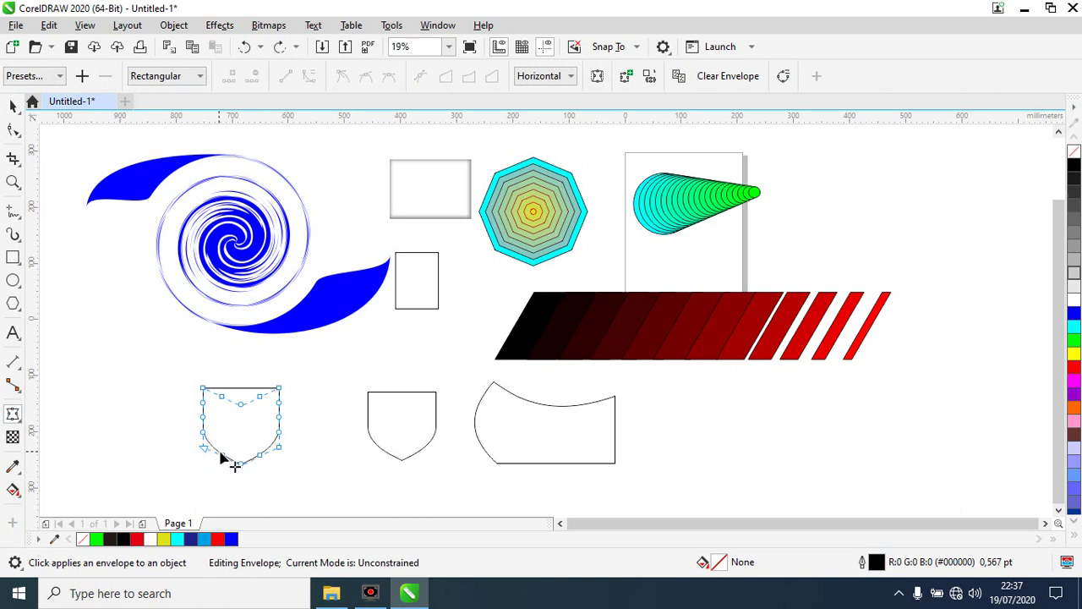
{"action": "left_click_drag", "start_coordinate": [240, 469], "coordinate": [242, 485]}
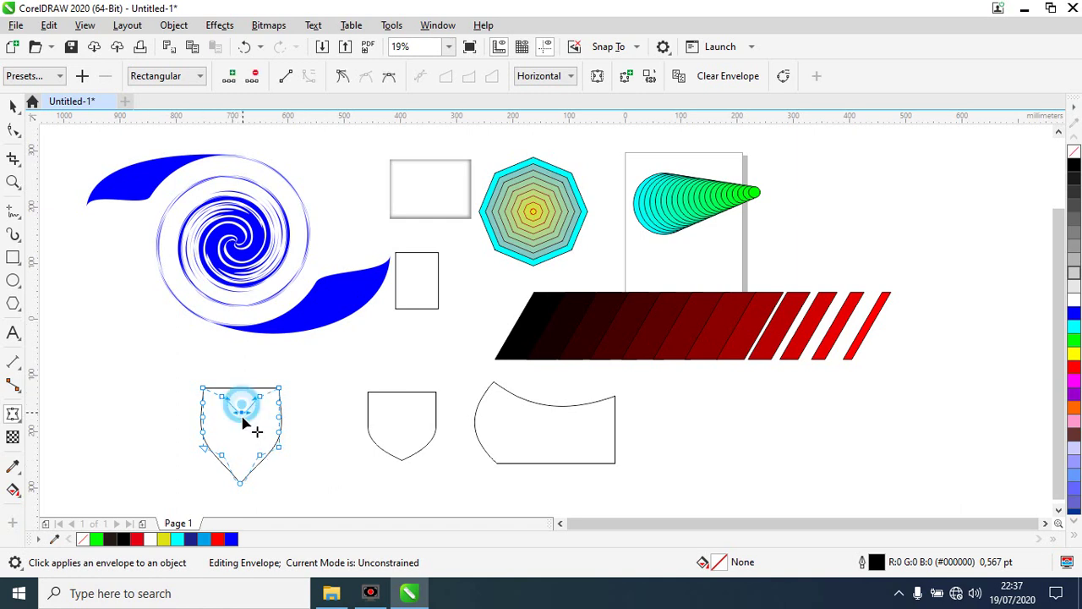
{"action": "left_click_drag", "start_coordinate": [242, 405], "coordinate": [242, 428]}
{"action": "key", "text": "ctrl+z"}
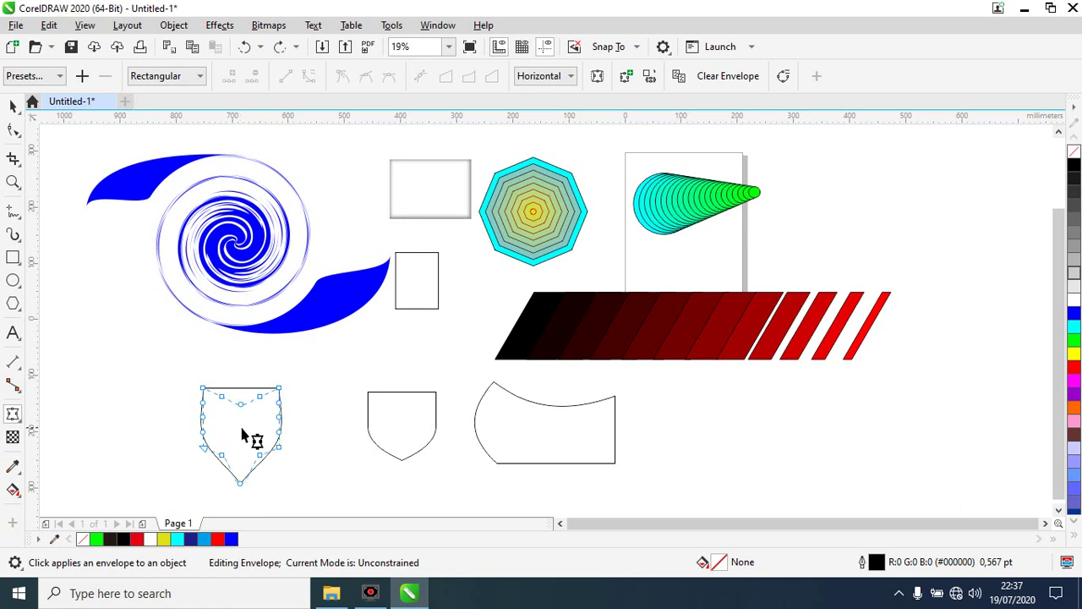
{"action": "left_click", "coordinate": [13, 106]}
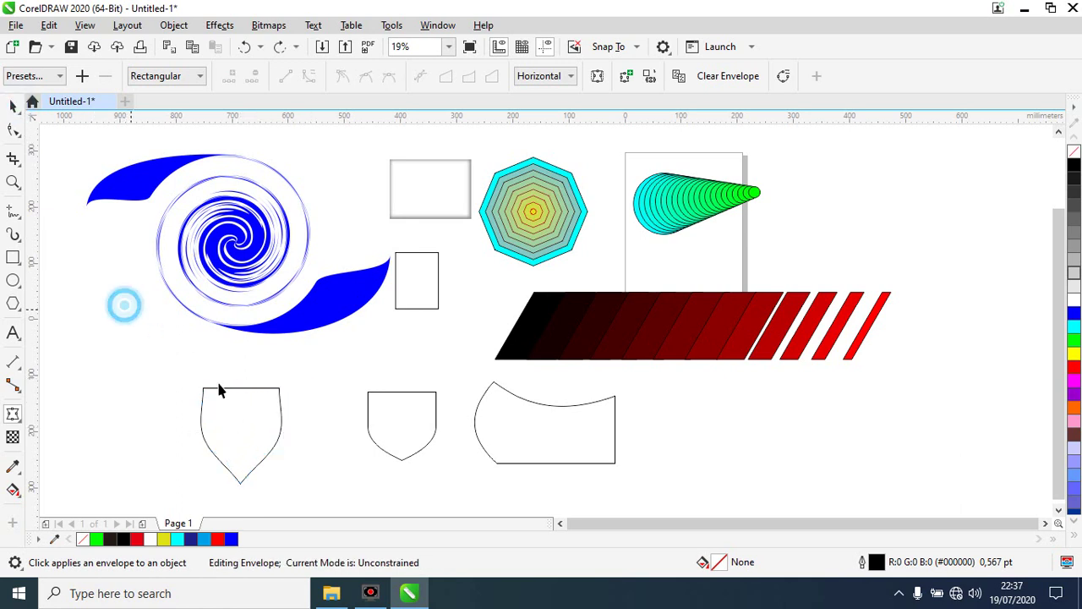
{"action": "left_click", "coordinate": [347, 437]}
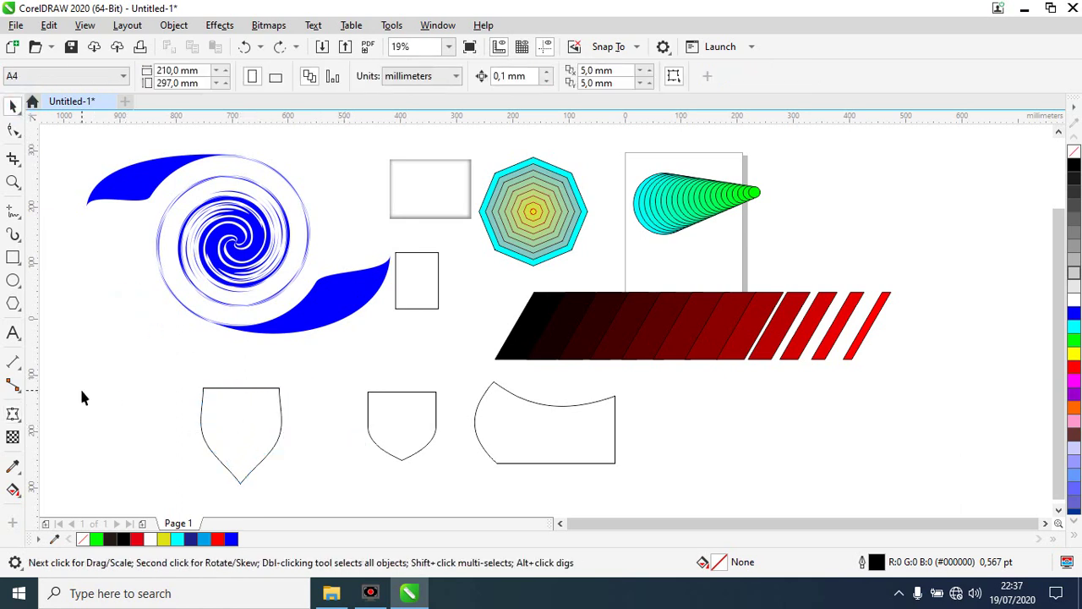
- Extrude the left shield toward the right
{"action": "left_click", "coordinate": [20, 421]}
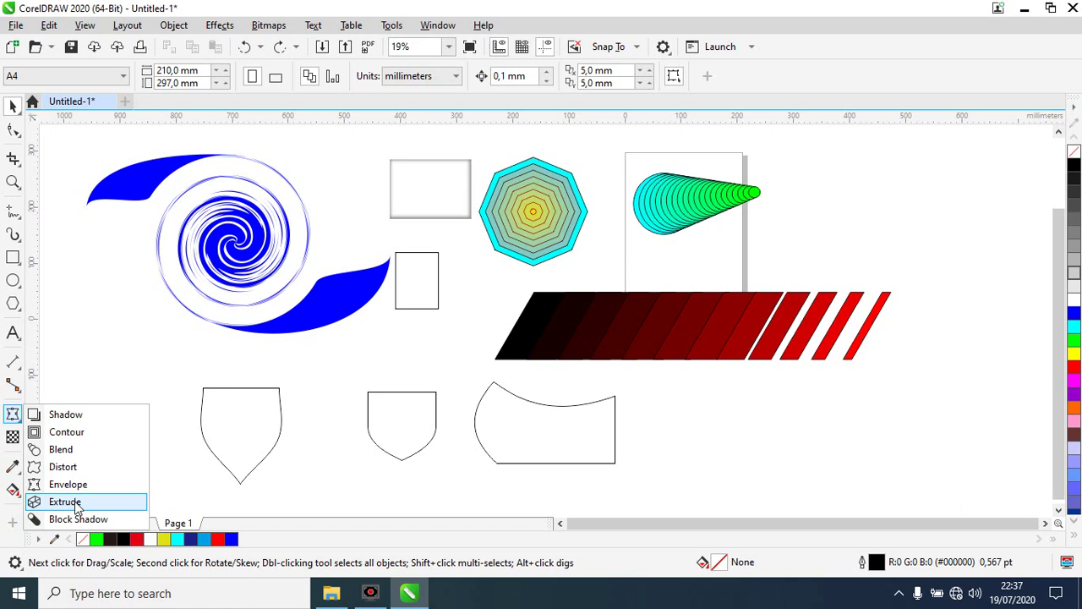
{"action": "left_click", "coordinate": [57, 461]}
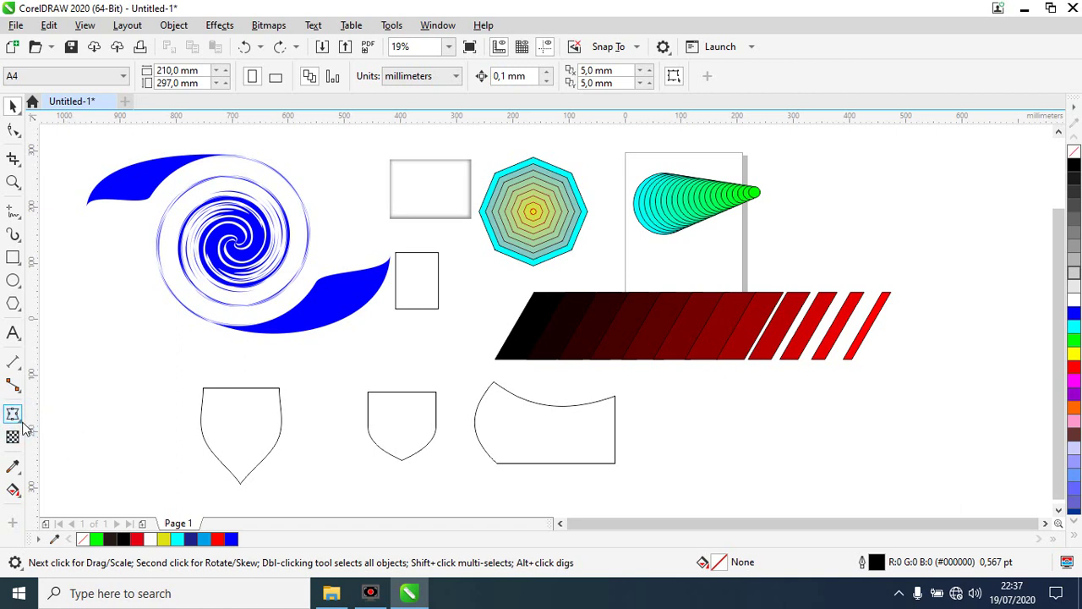
{"action": "left_click", "coordinate": [24, 428]}
{"action": "left_click", "coordinate": [71, 502]}
{"action": "left_click_drag", "start_coordinate": [241, 409], "coordinate": [457, 495]}
{"action": "left_click", "coordinate": [13, 105]}
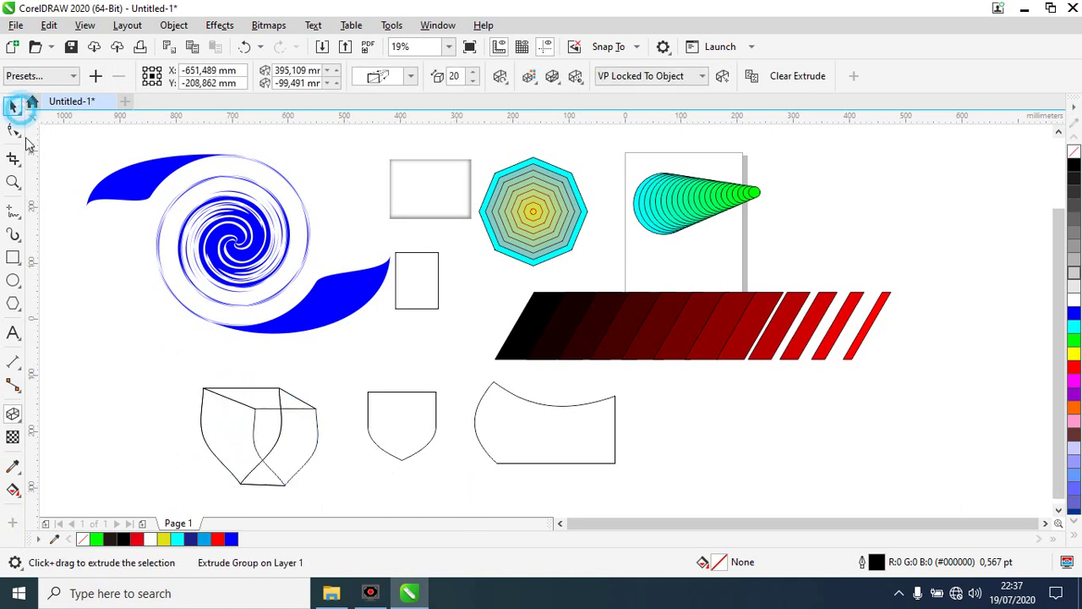
{"action": "left_click", "coordinate": [343, 381]}
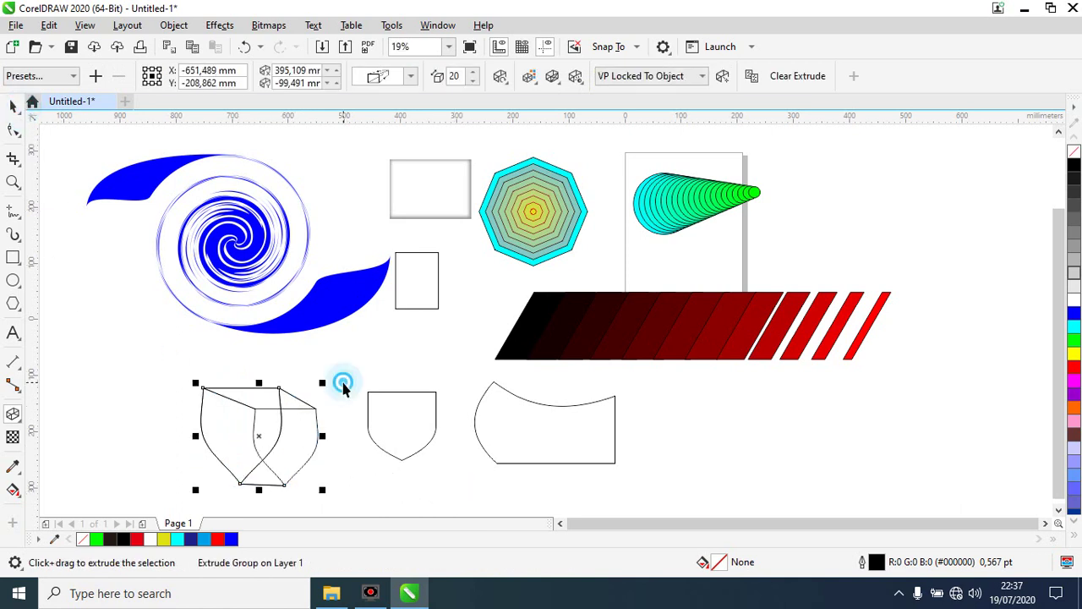
- Fill the extruded shield orange (#FF6600)
{"action": "left_click", "coordinate": [270, 420]}
{"action": "left_click", "coordinate": [1073, 409]}
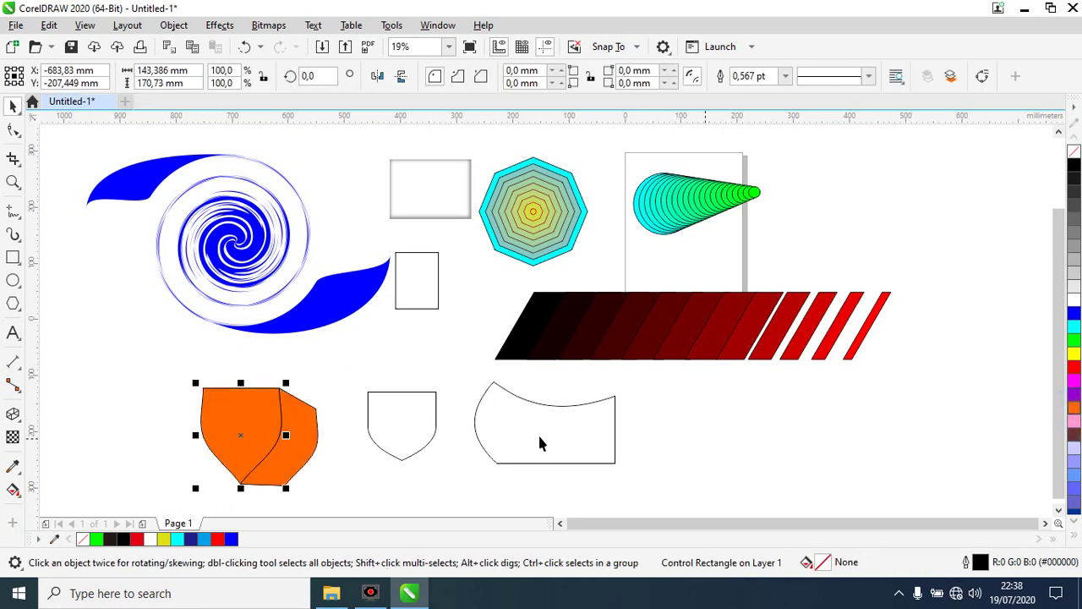
{"action": "left_click", "coordinate": [301, 438]}
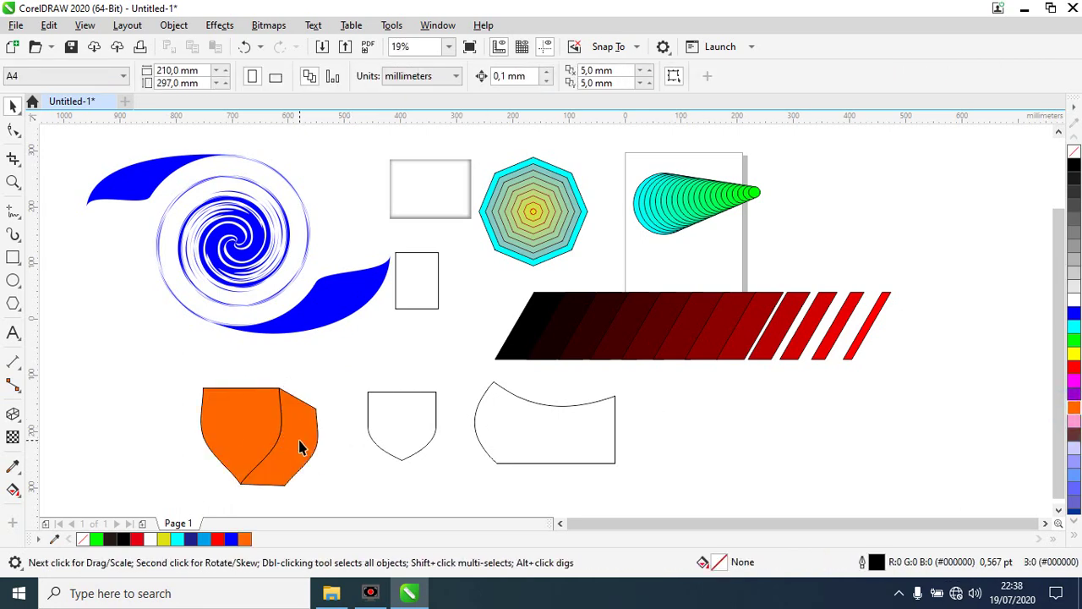
{"action": "left_click", "coordinate": [302, 441]}
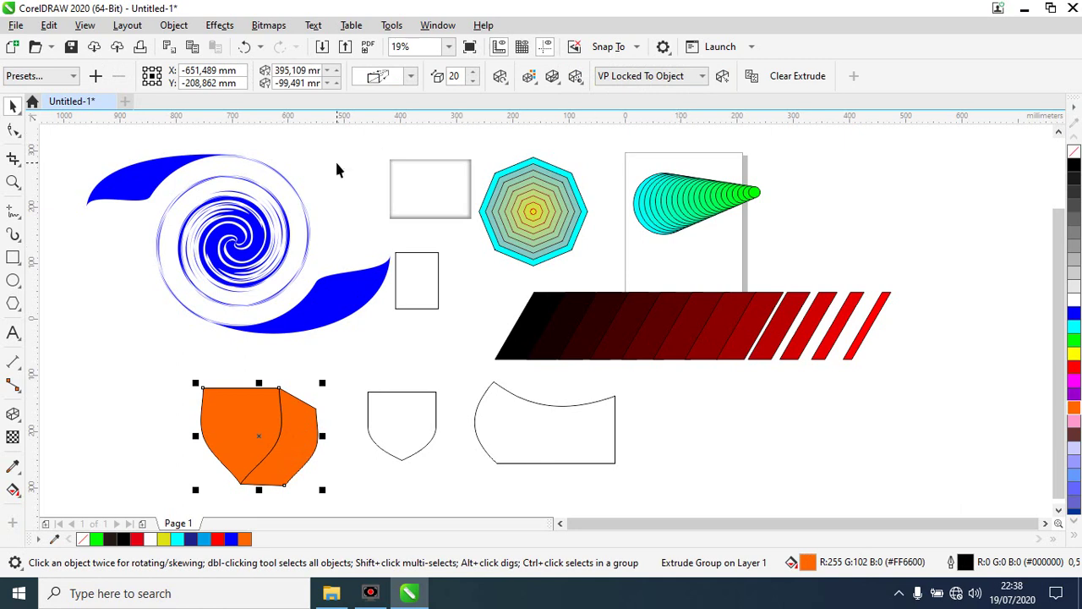
- Try another extrusion type, undo it, and set the extrusion depth to 30
{"action": "left_click", "coordinate": [410, 76]}
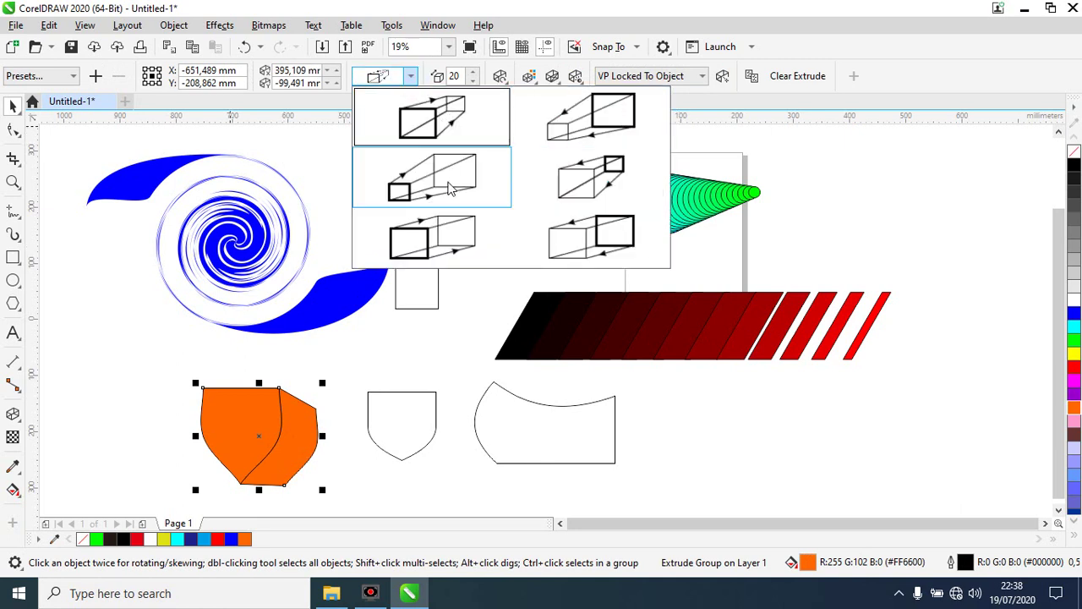
{"action": "left_click", "coordinate": [425, 247]}
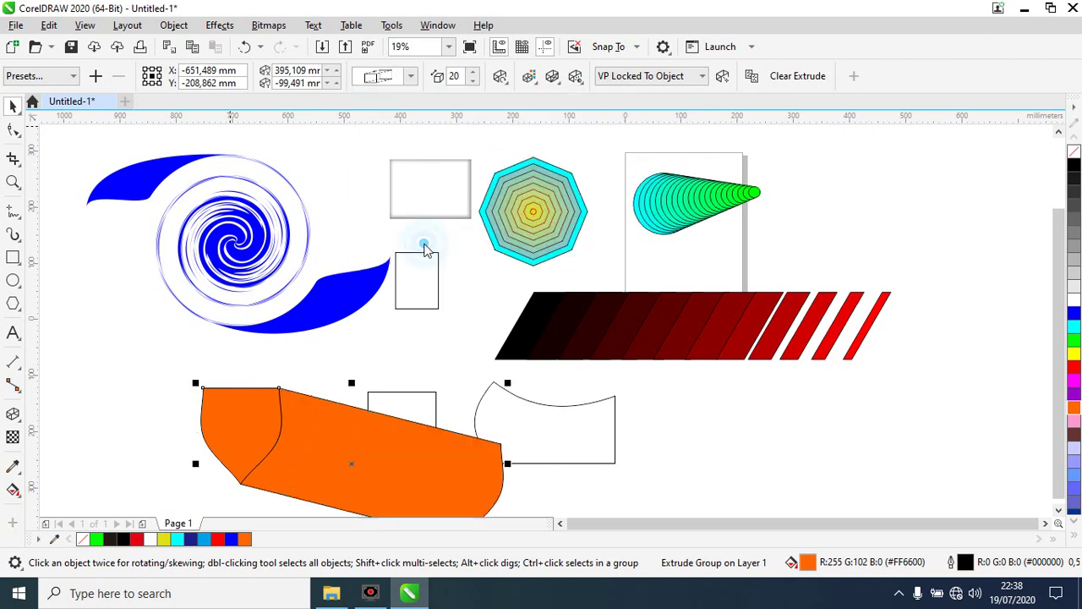
{"action": "key", "text": "ctrl+z"}
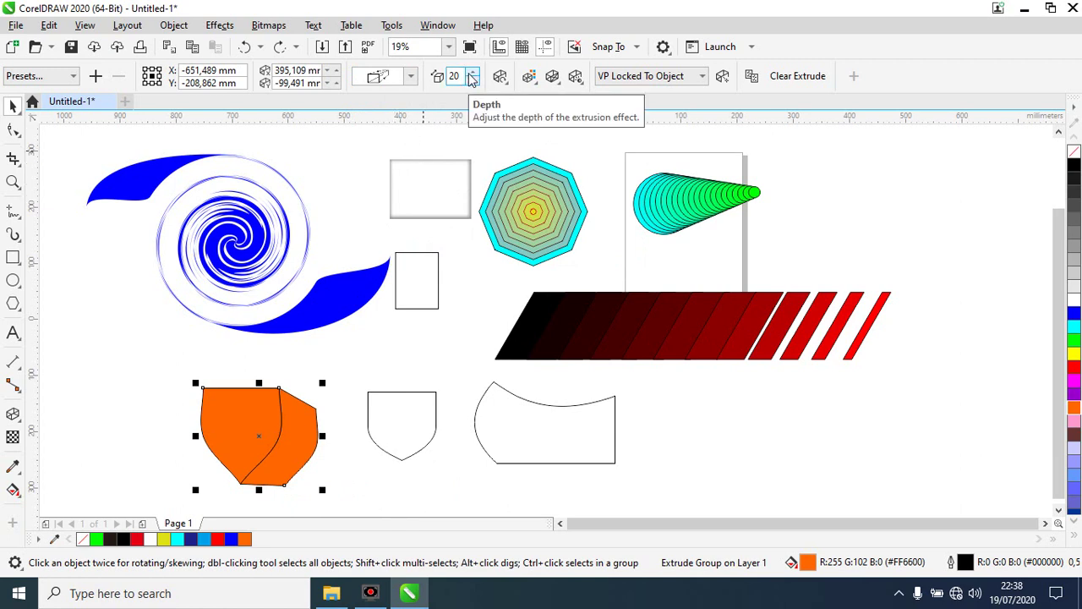
{"action": "left_click", "coordinate": [455, 76]}
{"action": "type", "text": "30"}
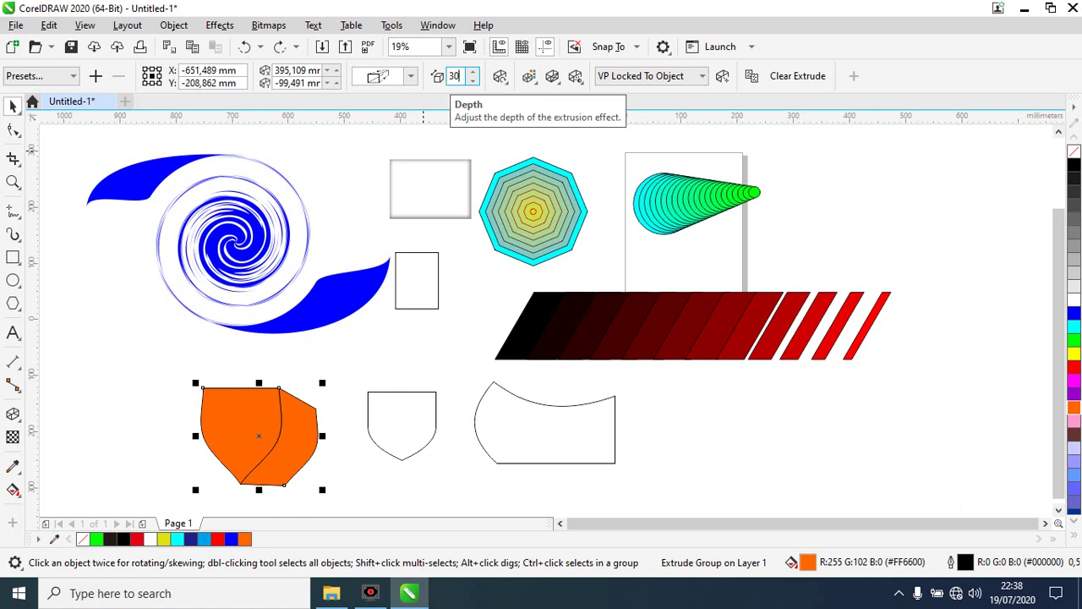
{"action": "key", "text": "Return"}
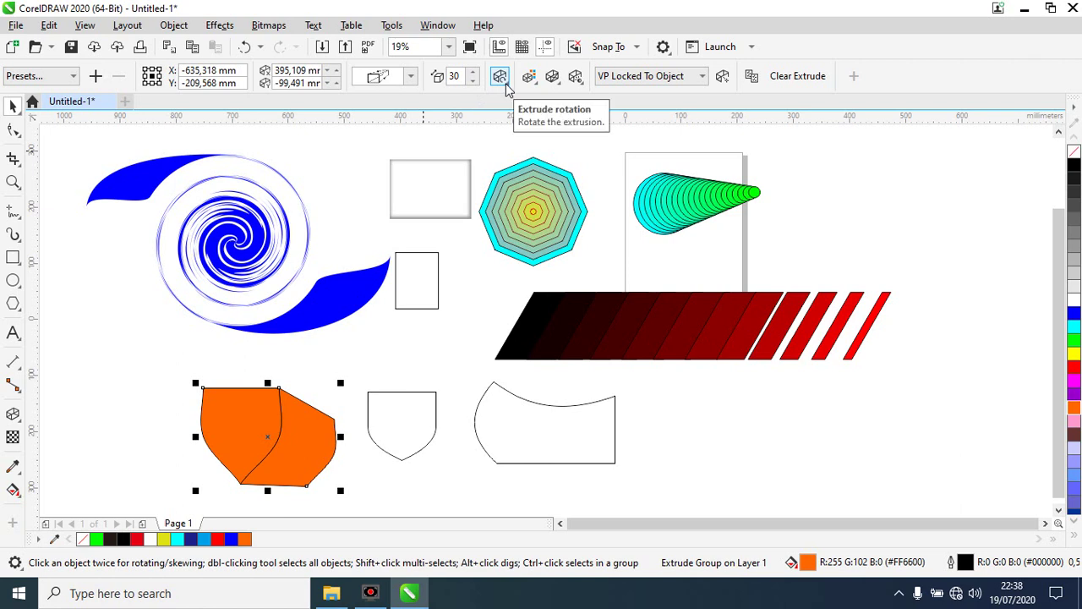
- Rotate the orange extrusion in 3D to a new angle via the rotation preview
{"action": "left_click", "coordinate": [500, 78]}
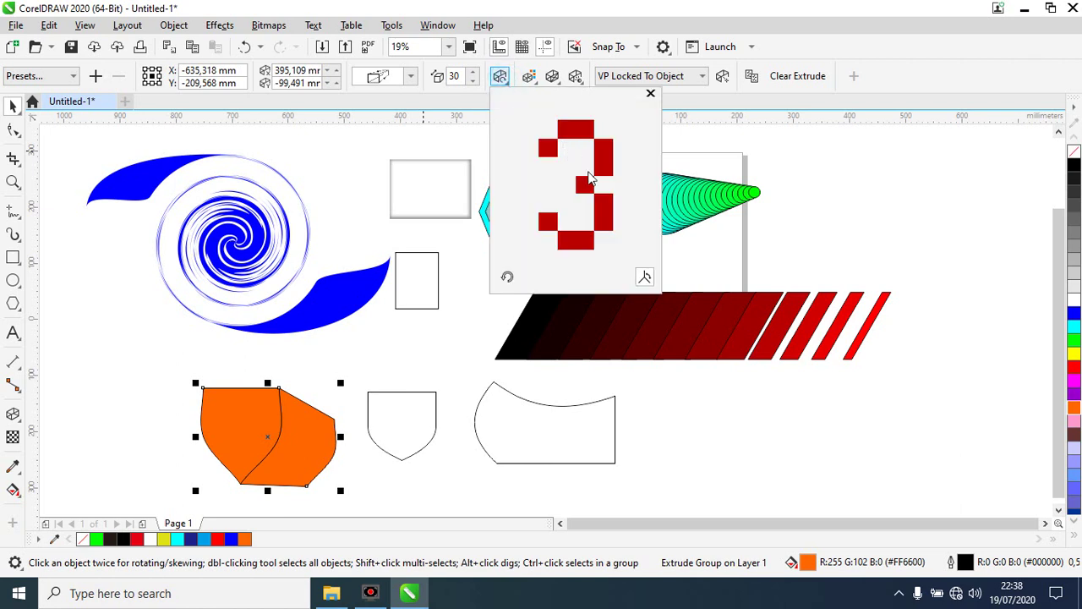
{"action": "left_click_drag", "start_coordinate": [541, 193], "coordinate": [570, 175]}
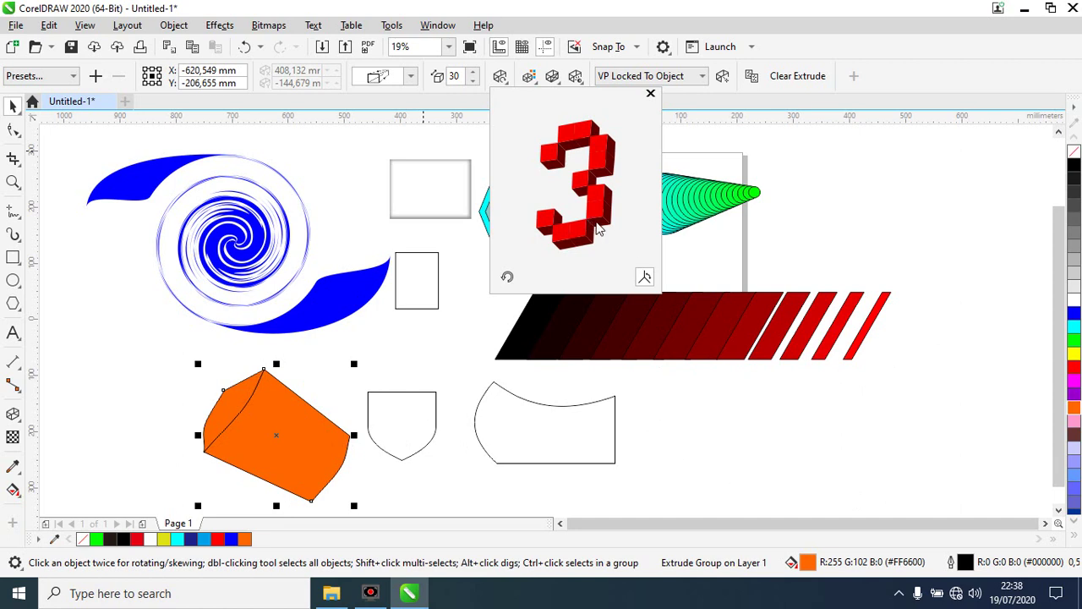
{"action": "left_click_drag", "start_coordinate": [600, 215], "coordinate": [646, 264]}
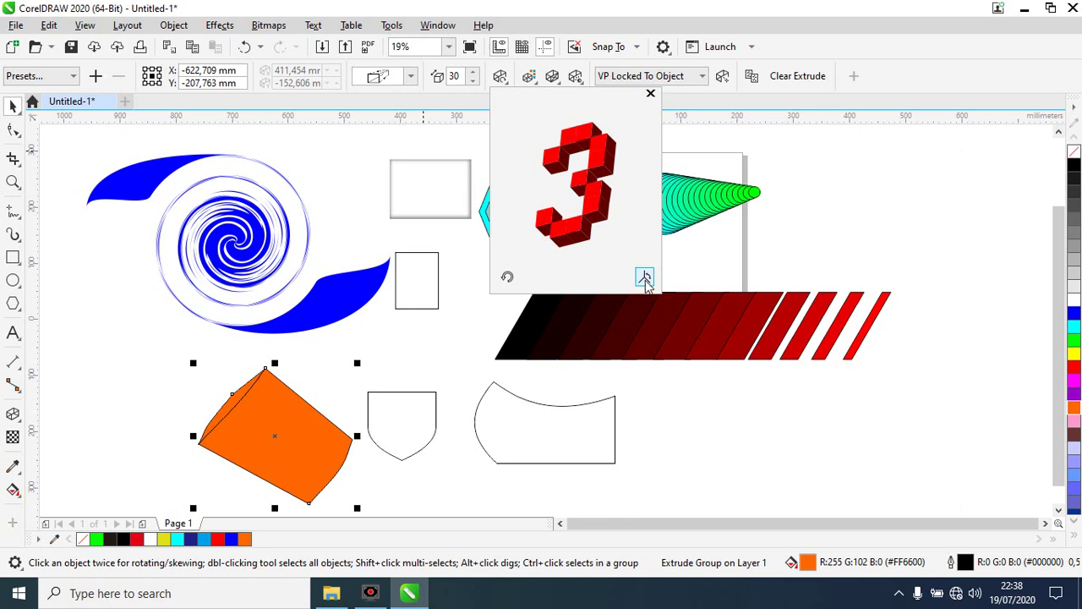
{"action": "mouse_move", "coordinate": [601, 218]}
{"action": "left_mouse_down"}
{"action": "mouse_move", "coordinate": [586, 212]}
{"action": "mouse_move", "coordinate": [635, 254]}
{"action": "mouse_move", "coordinate": [583, 221]}
{"action": "mouse_move", "coordinate": [594, 241]}
{"action": "left_mouse_up"}
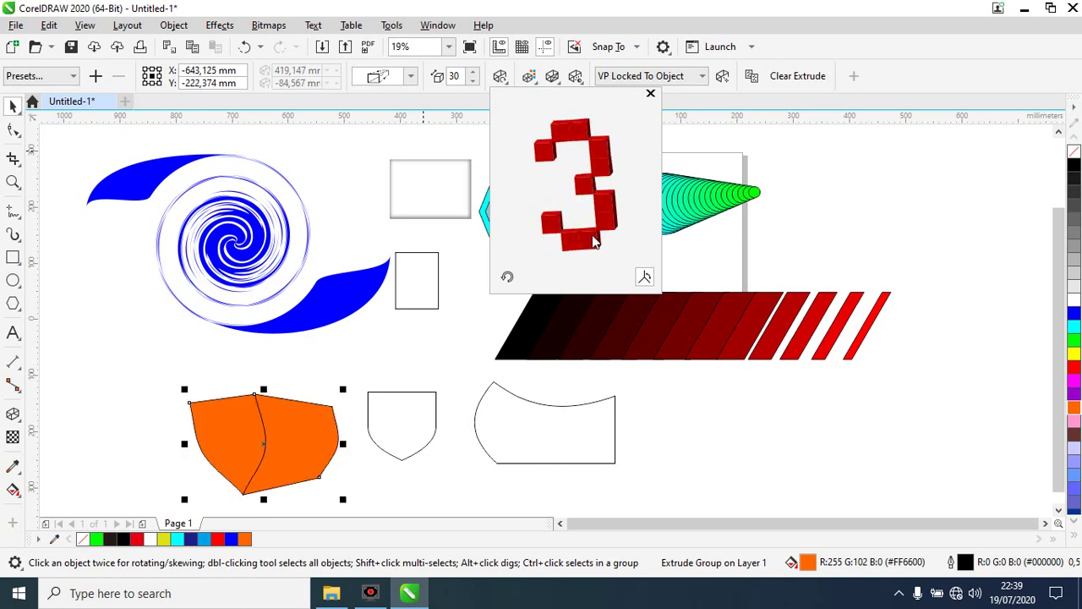
{"action": "left_click", "coordinate": [650, 95]}
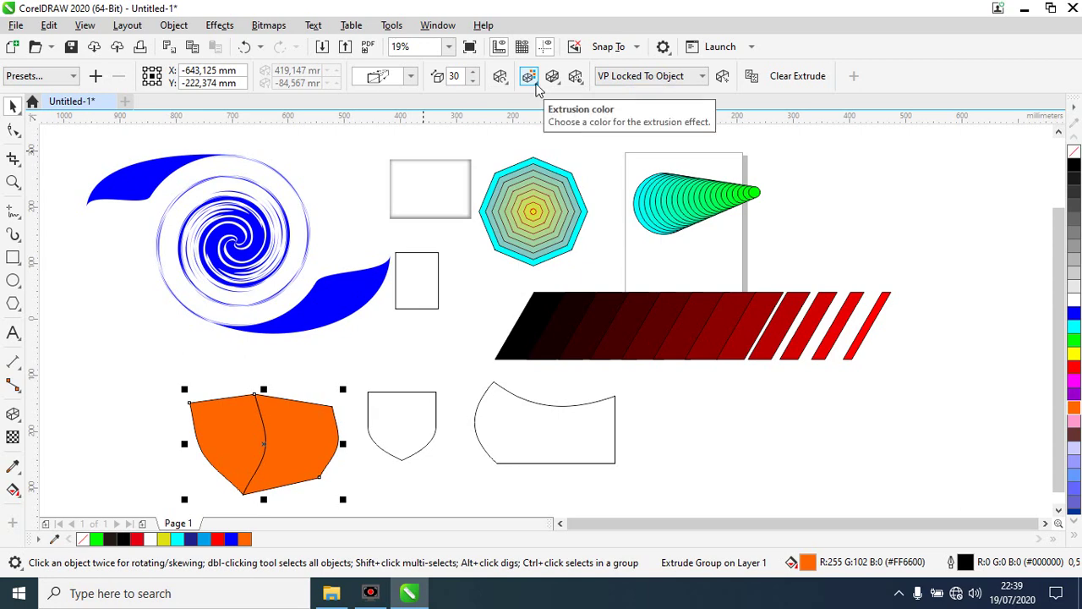
- Colour the extruded sides solid red, then switch to colour shading from orange to black
{"action": "left_click", "coordinate": [530, 77]}
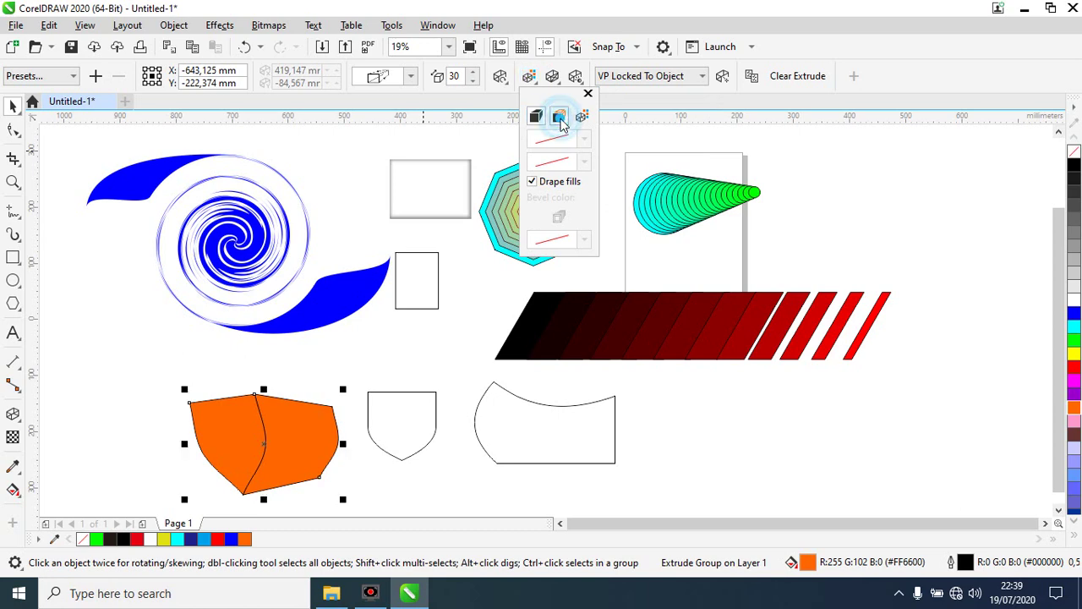
{"action": "left_click", "coordinate": [559, 117]}
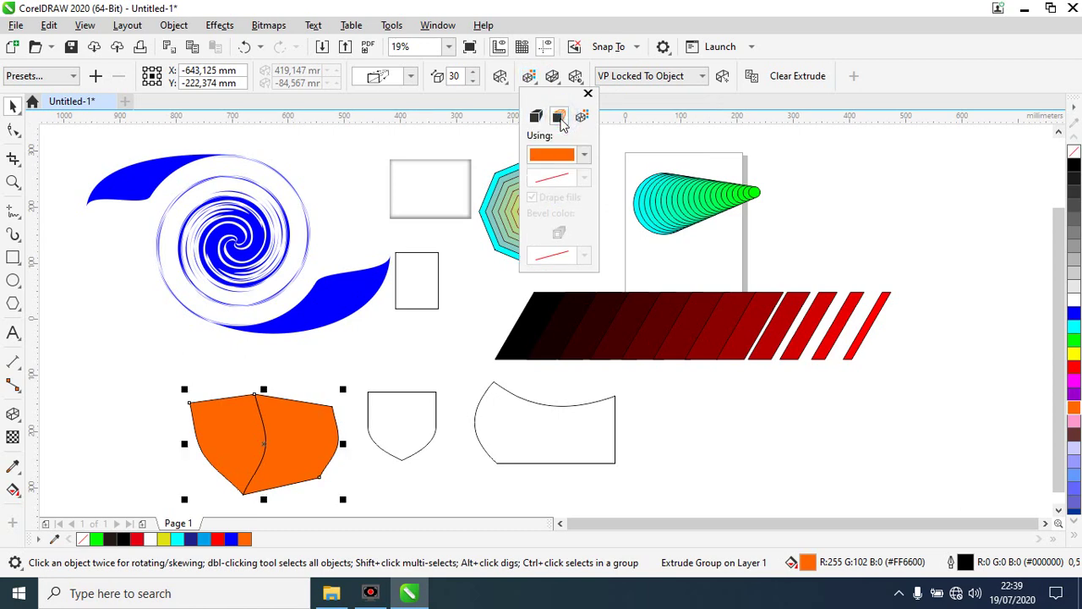
{"action": "left_click", "coordinate": [585, 157]}
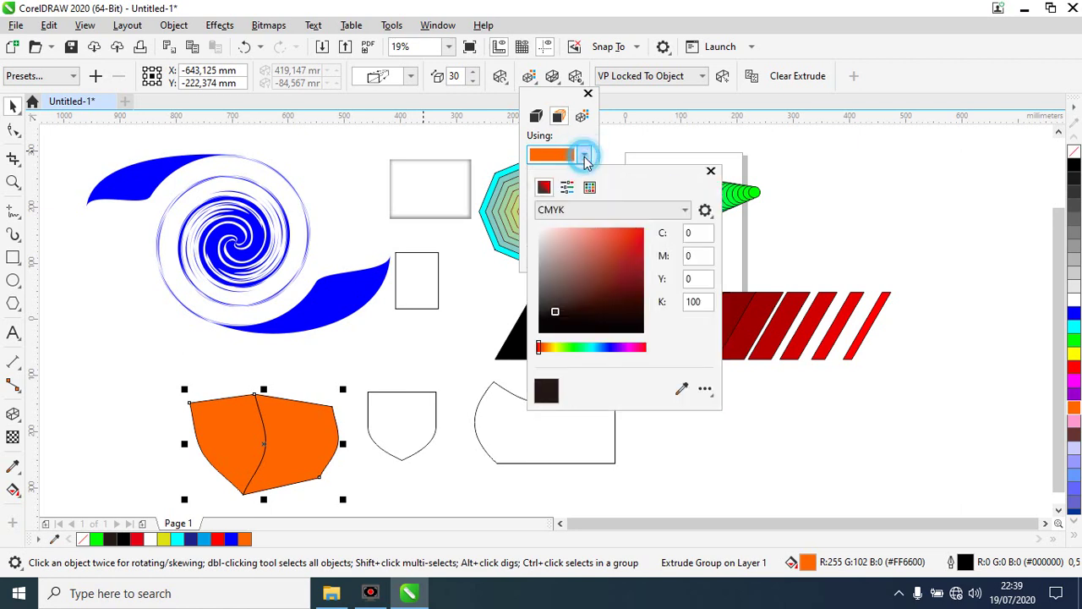
{"action": "left_click", "coordinate": [585, 157]}
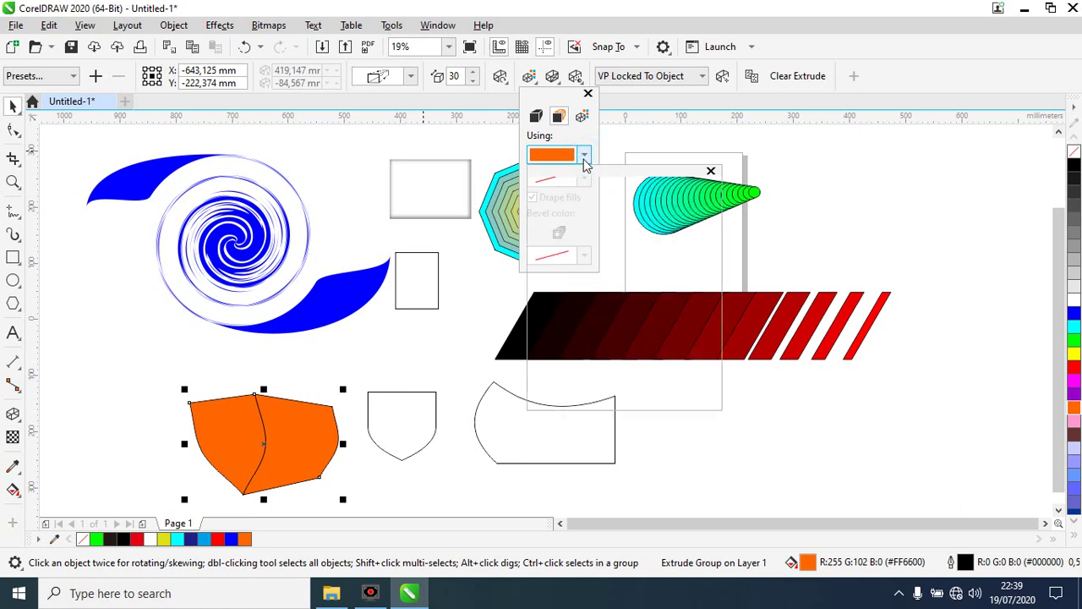
{"action": "left_click", "coordinate": [636, 232]}
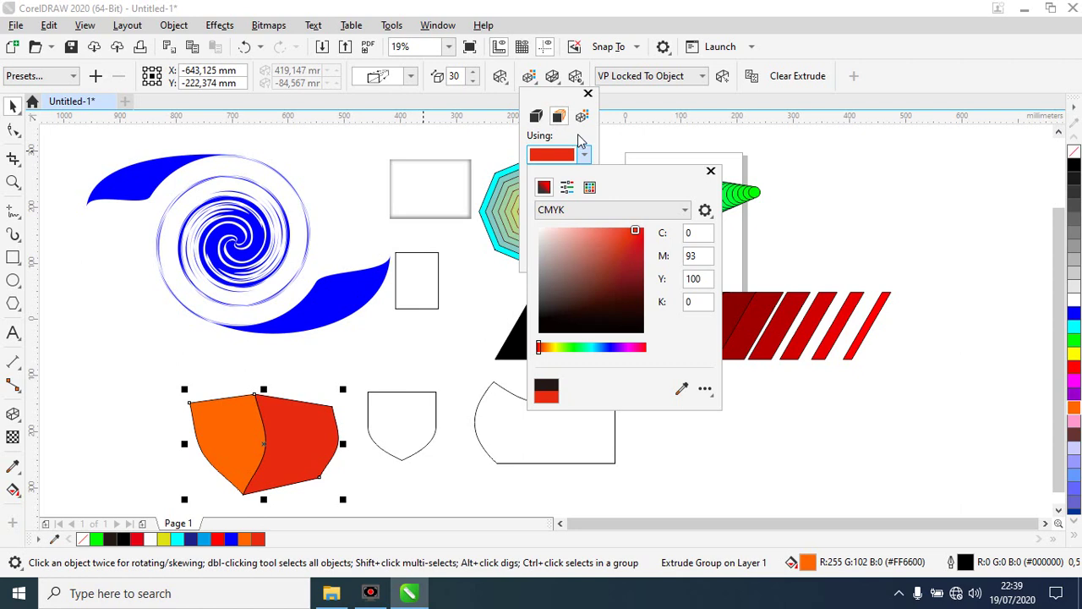
{"action": "left_click", "coordinate": [580, 139]}
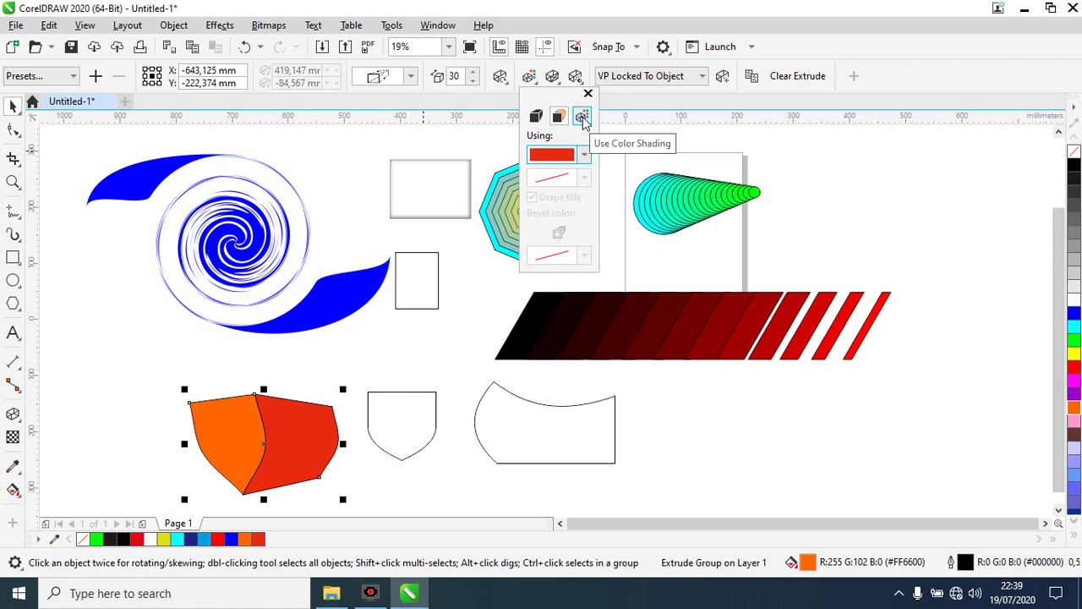
{"action": "left_click", "coordinate": [583, 118]}
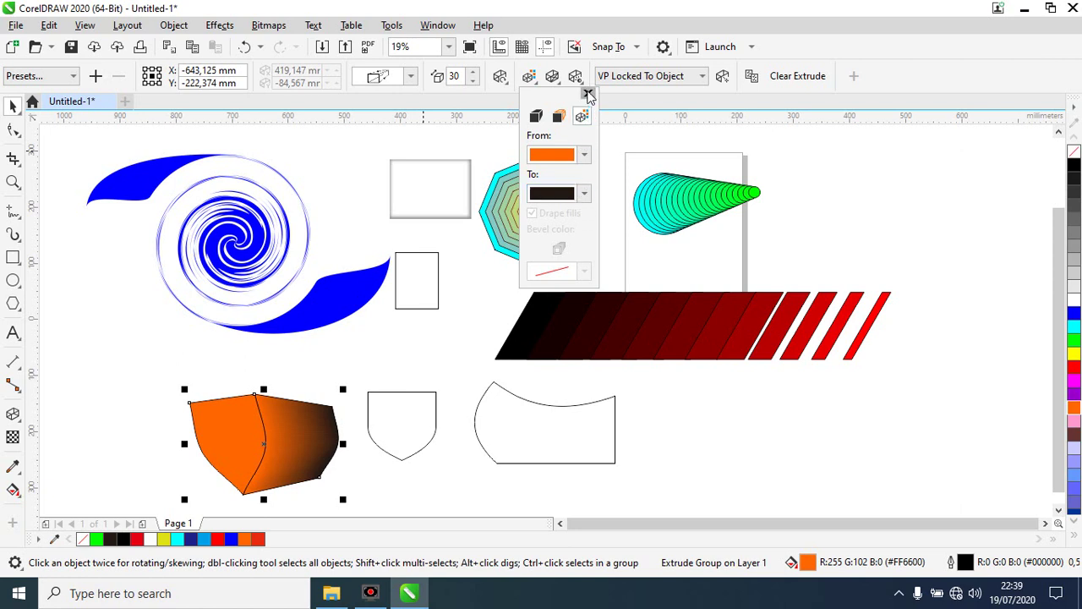
{"action": "left_click", "coordinate": [554, 80]}
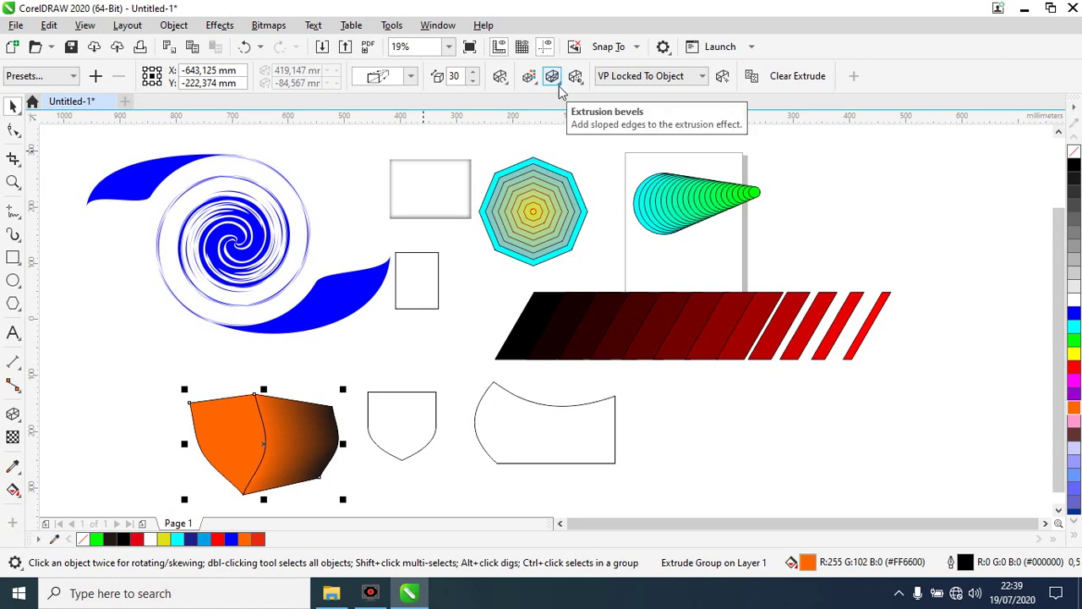
- Turn on a 2.0 mm, 45° extrusion bevel and zoom in on the orange shape
{"action": "left_click", "coordinate": [557, 85]}
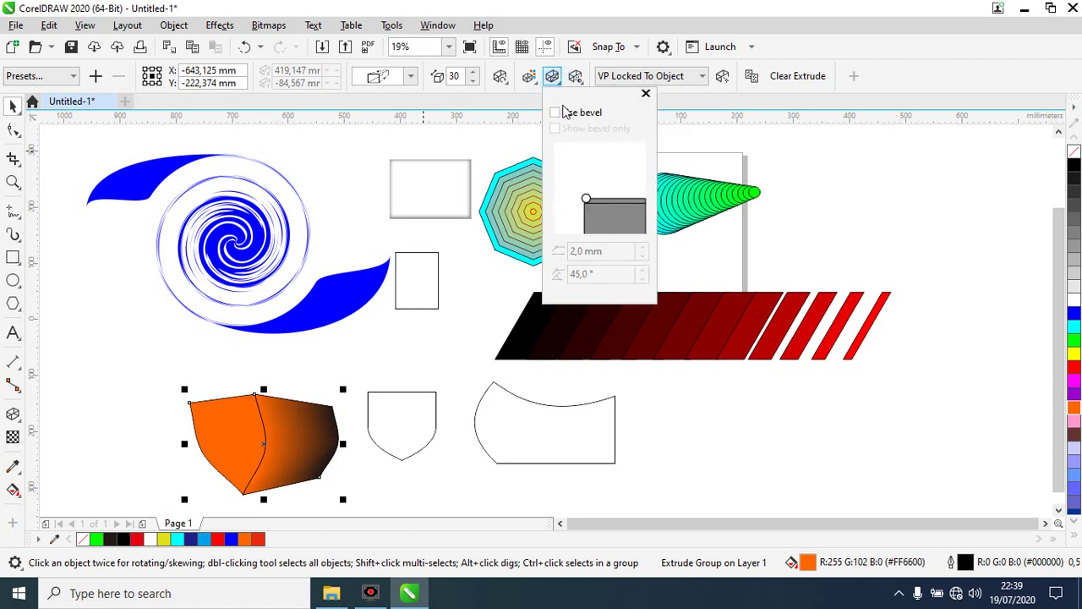
{"action": "left_click", "coordinate": [555, 113]}
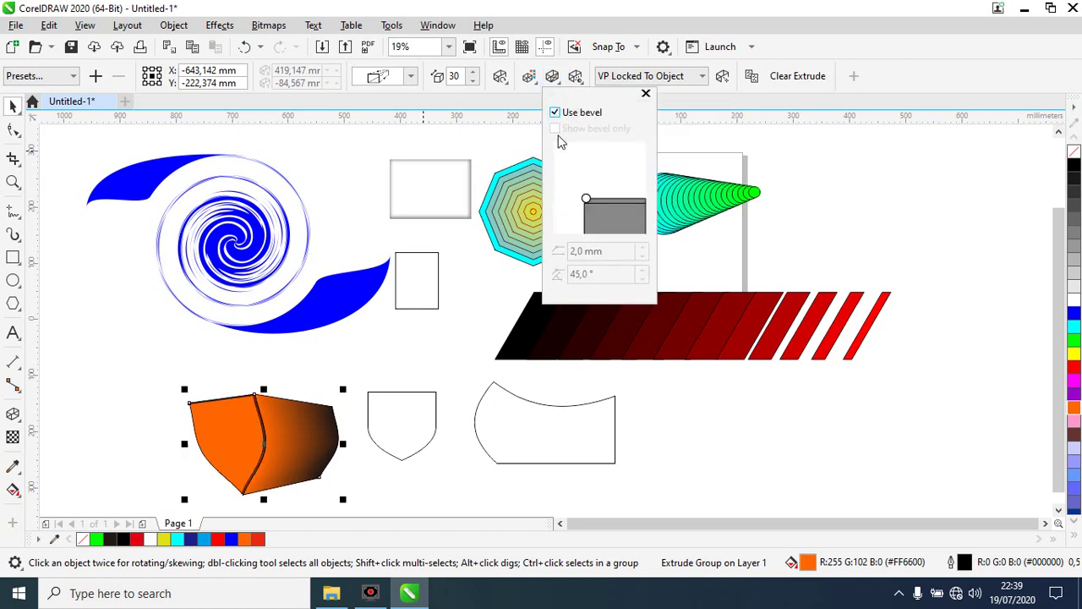
{"action": "left_click", "coordinate": [168, 399]}
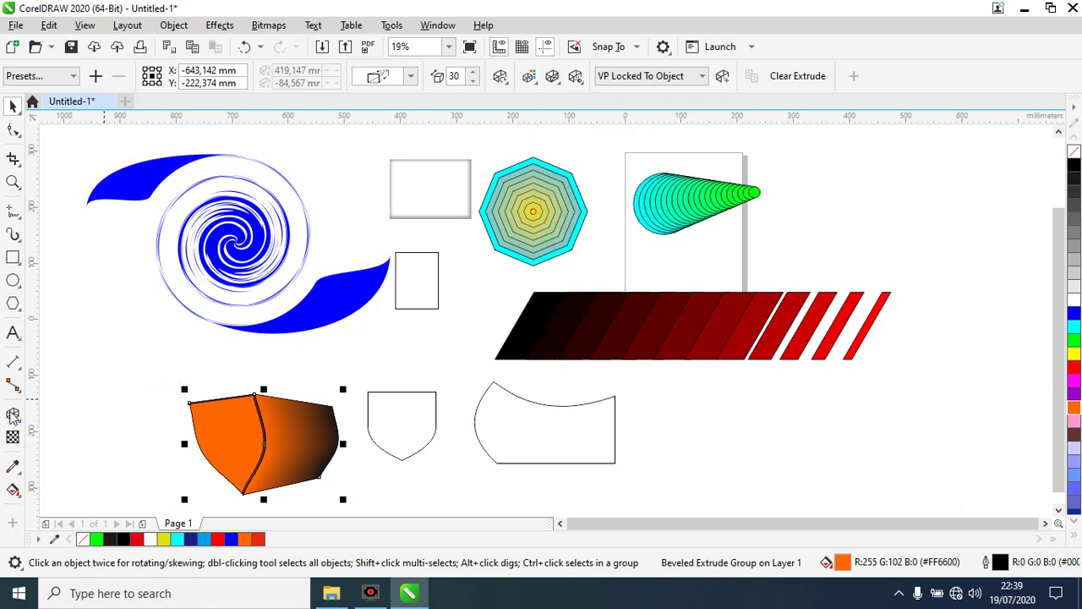
{"action": "left_click", "coordinate": [12, 182]}
{"action": "left_click_drag", "start_coordinate": [193, 397], "coordinate": [281, 459]}
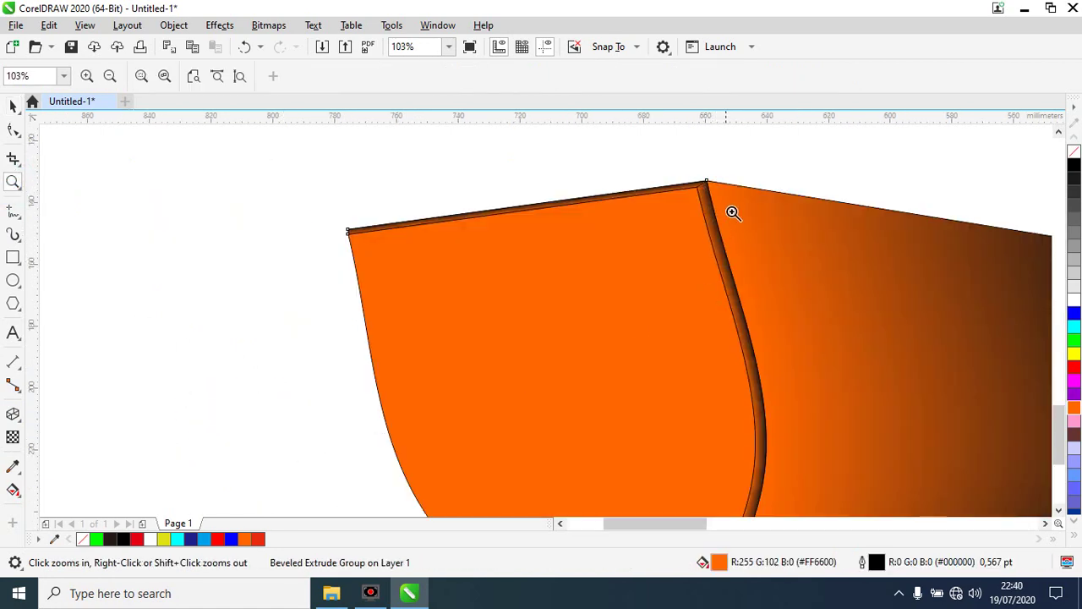
- Compare the bevel on, off and bevel-only views, then set the bevel depth to 5.0 mm
{"action": "left_click", "coordinate": [13, 414]}
{"action": "left_click", "coordinate": [617, 319]}
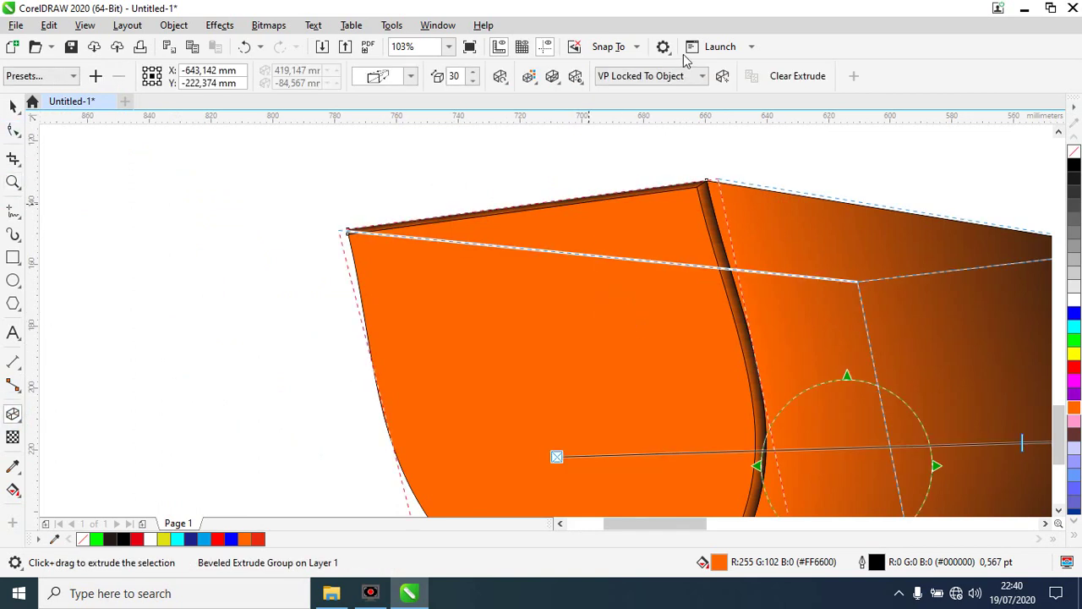
{"action": "left_click", "coordinate": [577, 78]}
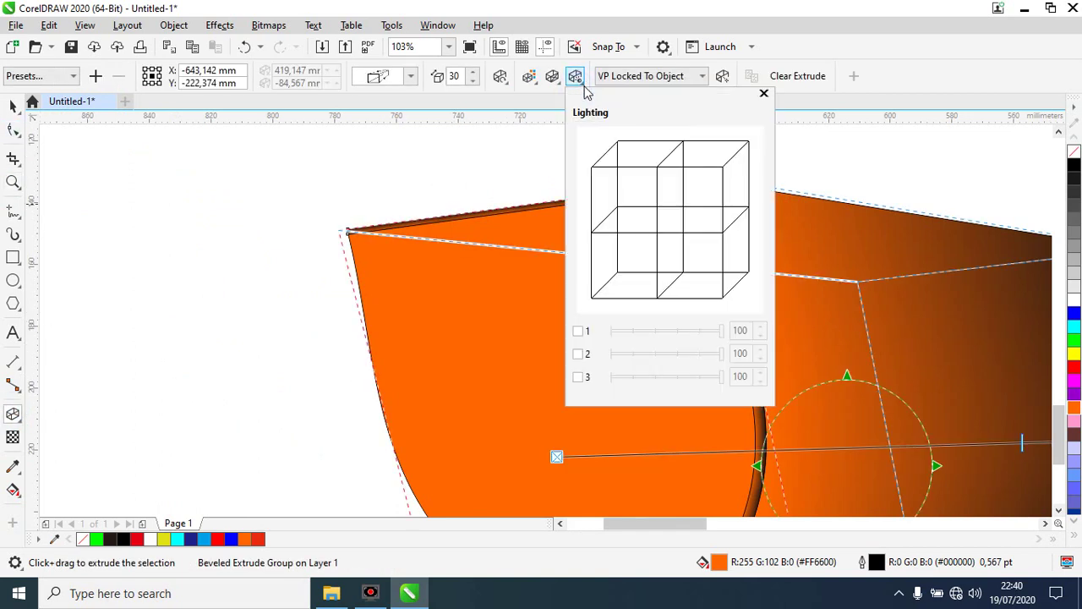
{"action": "left_click", "coordinate": [552, 77]}
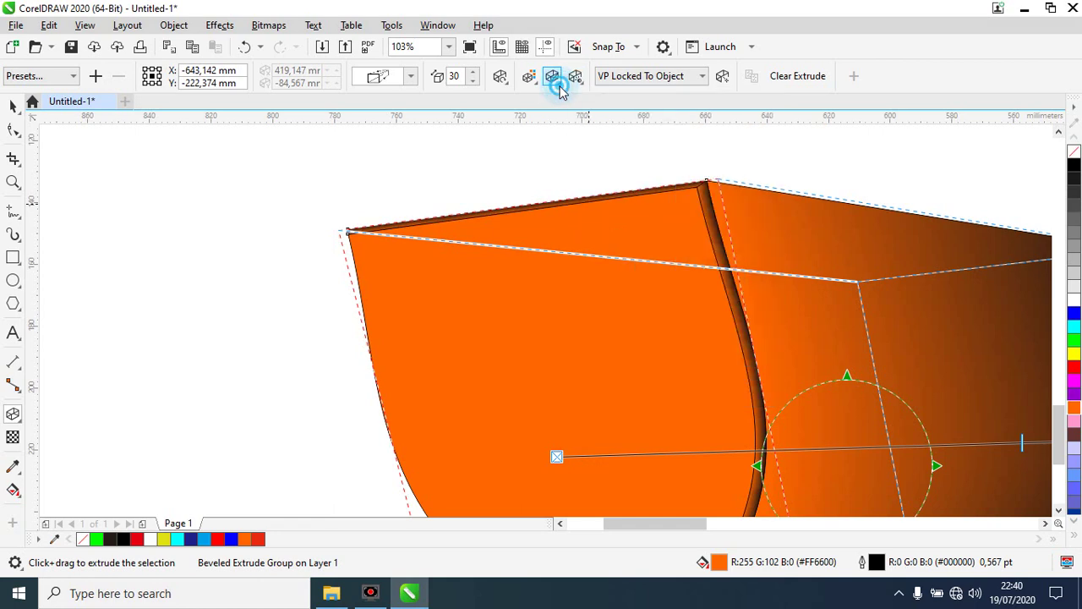
{"action": "left_click", "coordinate": [573, 116]}
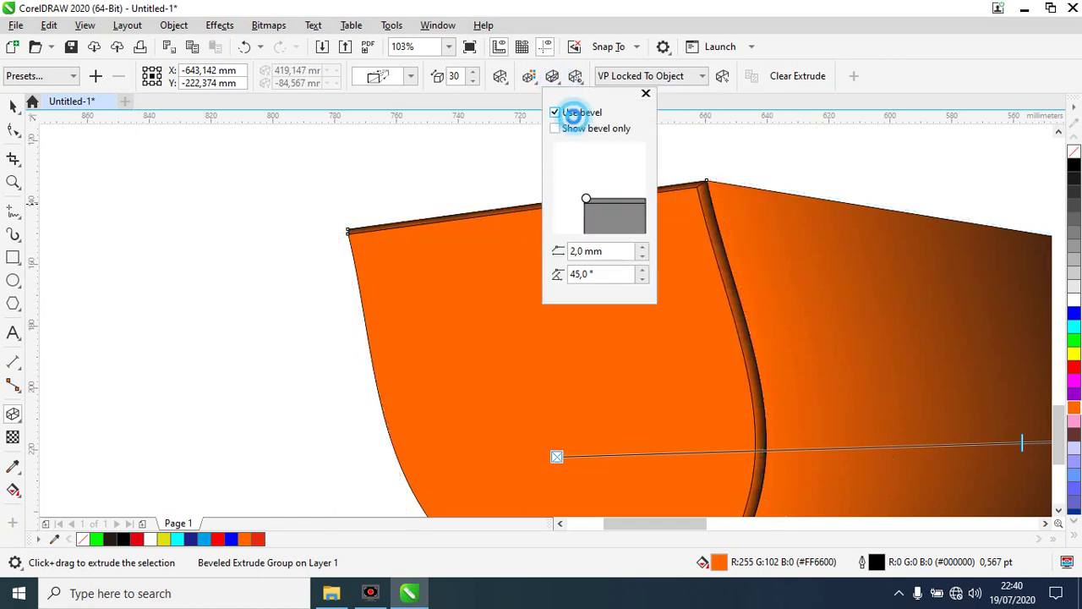
{"action": "left_click", "coordinate": [573, 116]}
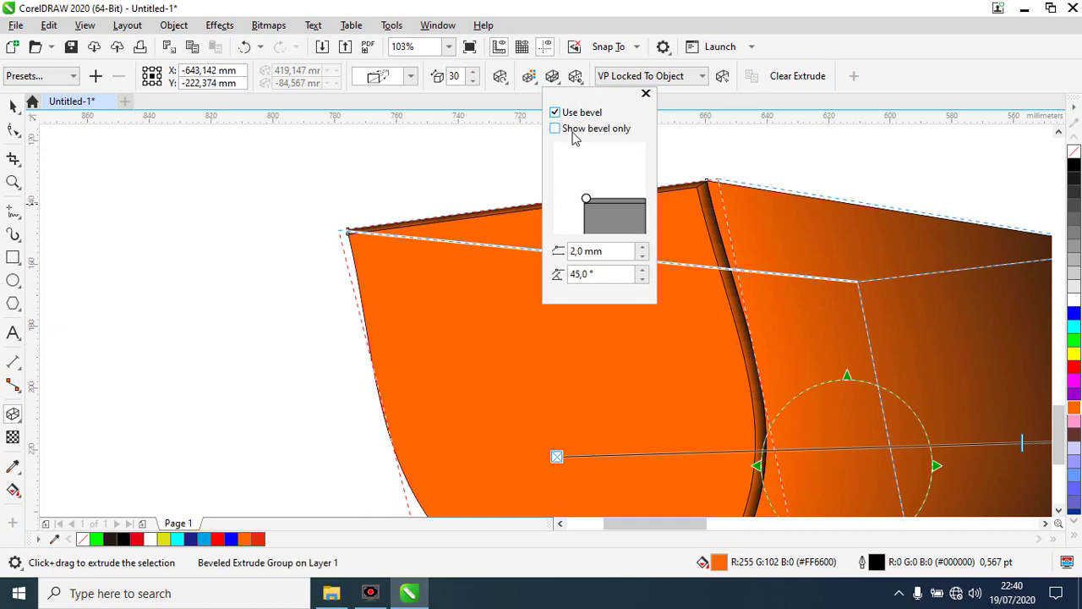
{"action": "left_click", "coordinate": [573, 134]}
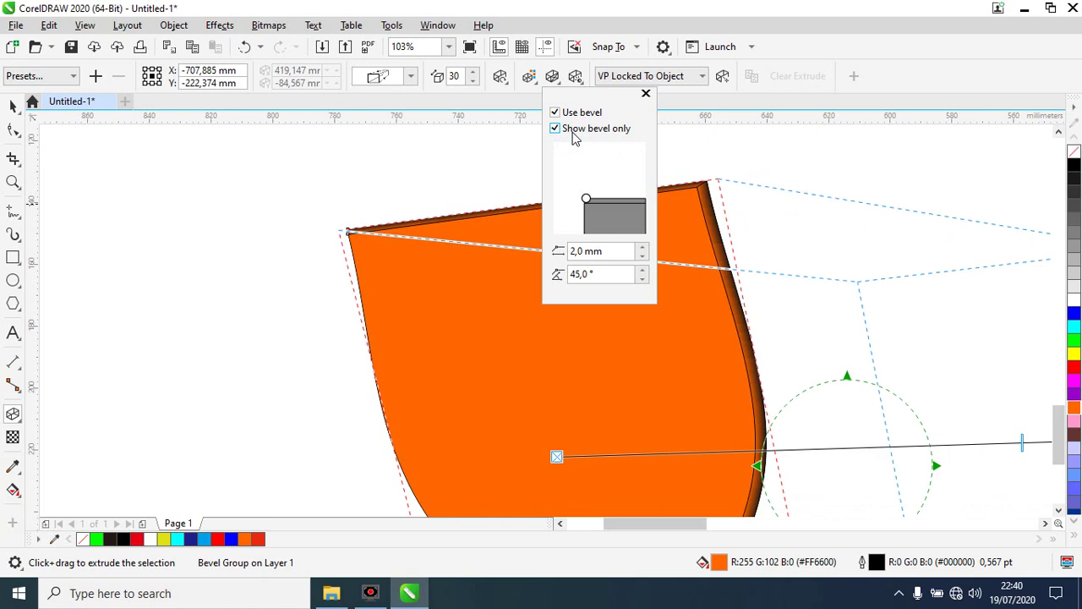
{"action": "left_click", "coordinate": [556, 129]}
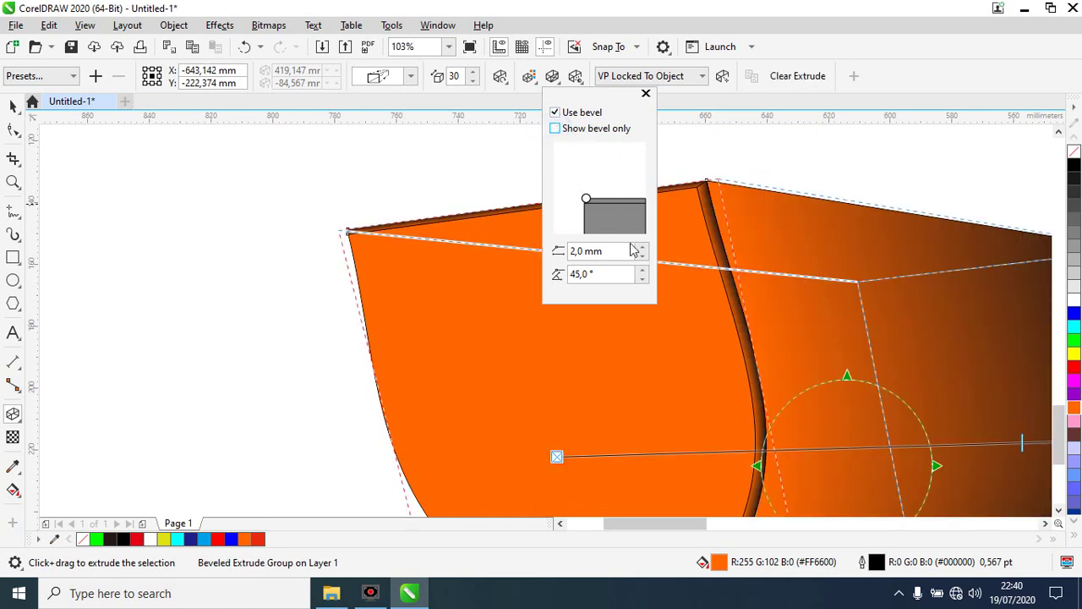
{"action": "left_click_drag", "start_coordinate": [622, 251], "coordinate": [581, 251]}
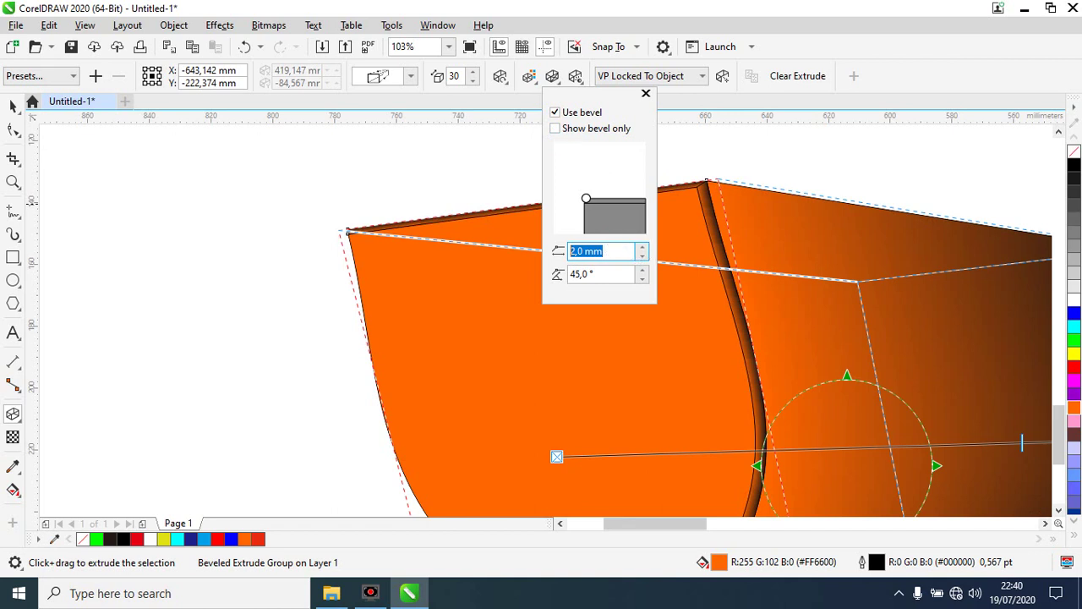
{"action": "type", "text": "5"}
{"action": "key", "text": "Return"}
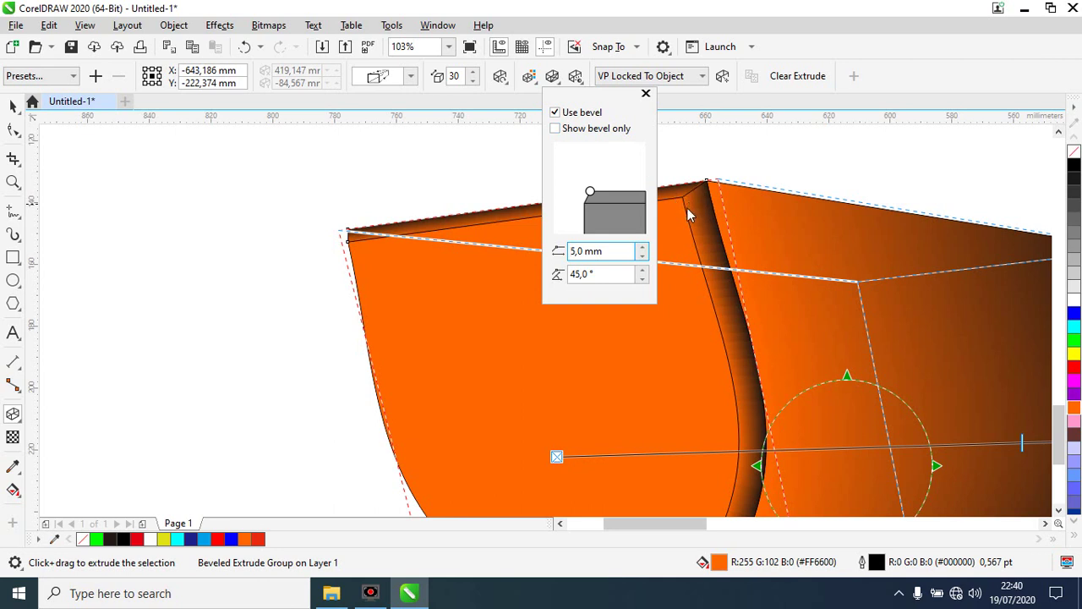
{"action": "left_click", "coordinate": [850, 382]}
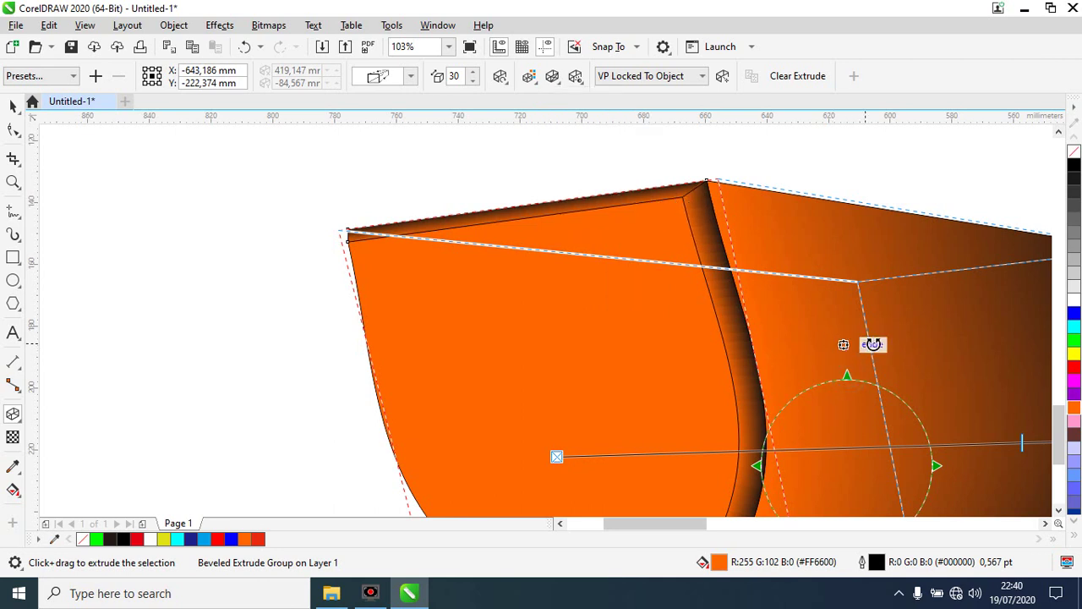
- Drag the rotation handles to tilt the orange shield's front face left, sides trailing right
{"action": "left_click", "coordinate": [837, 386]}
{"action": "scroll", "coordinate": [837, 386], "scroll_direction": "down", "scroll_amount": 2}
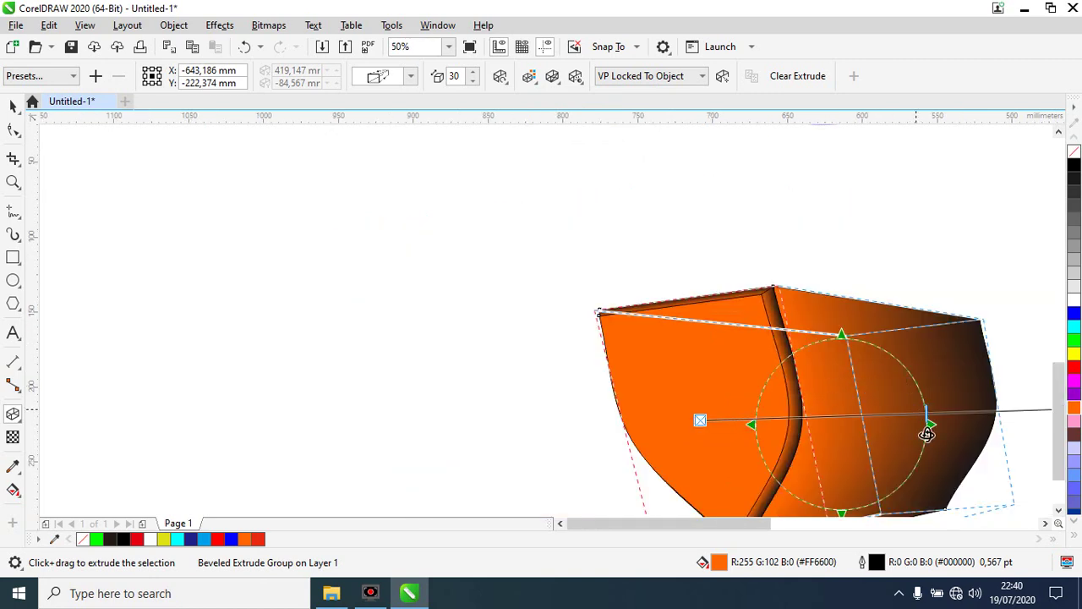
{"action": "left_click_drag", "start_coordinate": [917, 458], "coordinate": [920, 459]}
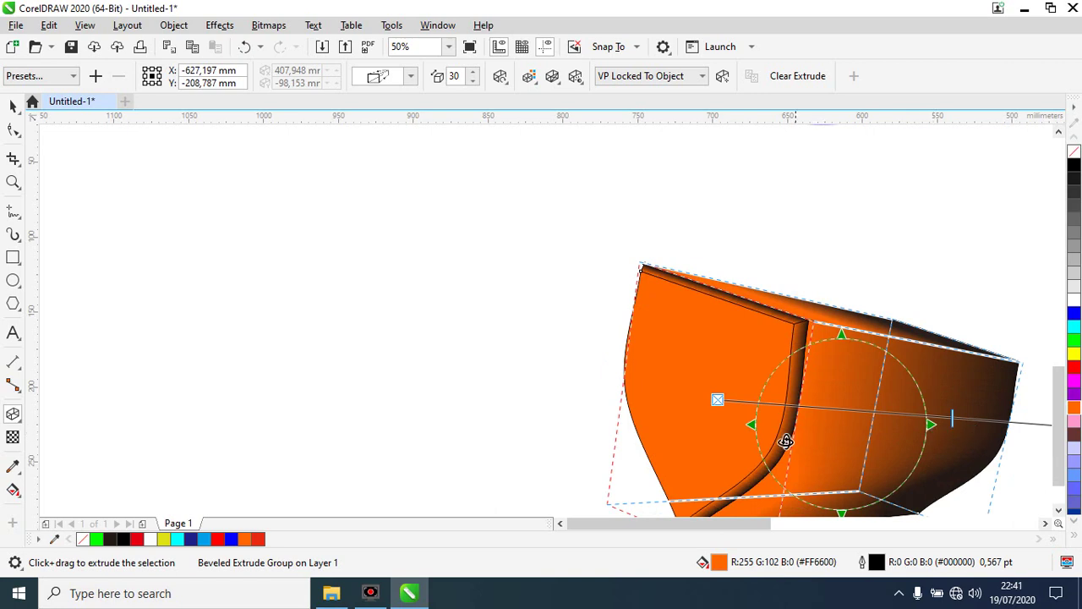
{"action": "mouse_move", "coordinate": [749, 425]}
{"action": "left_mouse_down"}
{"action": "mouse_move", "coordinate": [833, 425]}
{"action": "mouse_move", "coordinate": [821, 442]}
{"action": "left_mouse_up"}
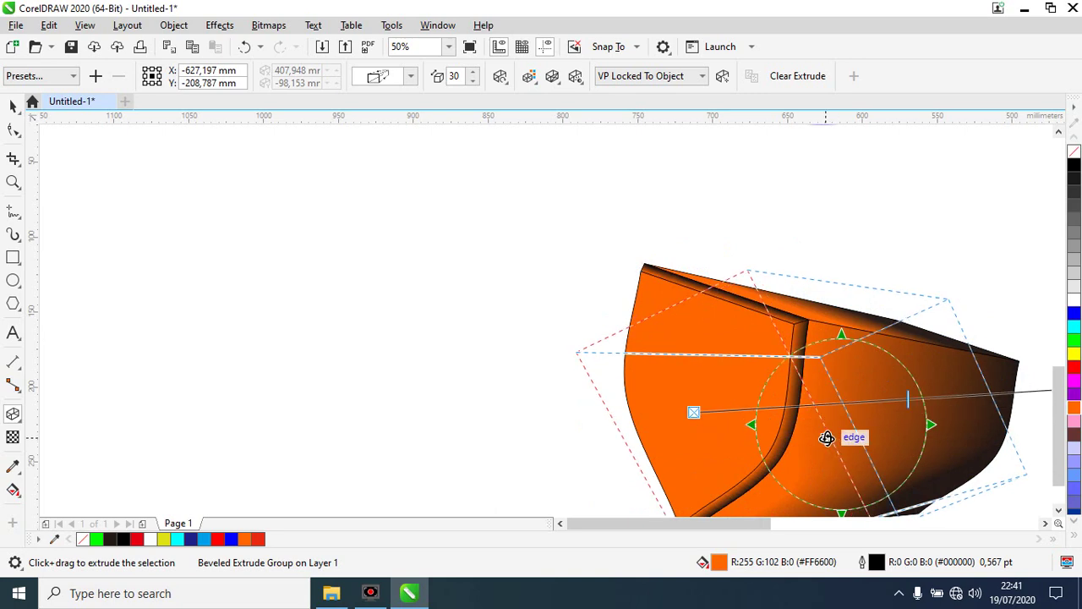
{"action": "mouse_move", "coordinate": [820, 442]}
{"action": "left_mouse_down"}
{"action": "mouse_move", "coordinate": [851, 355]}
{"action": "mouse_move", "coordinate": [796, 347]}
{"action": "left_mouse_up"}
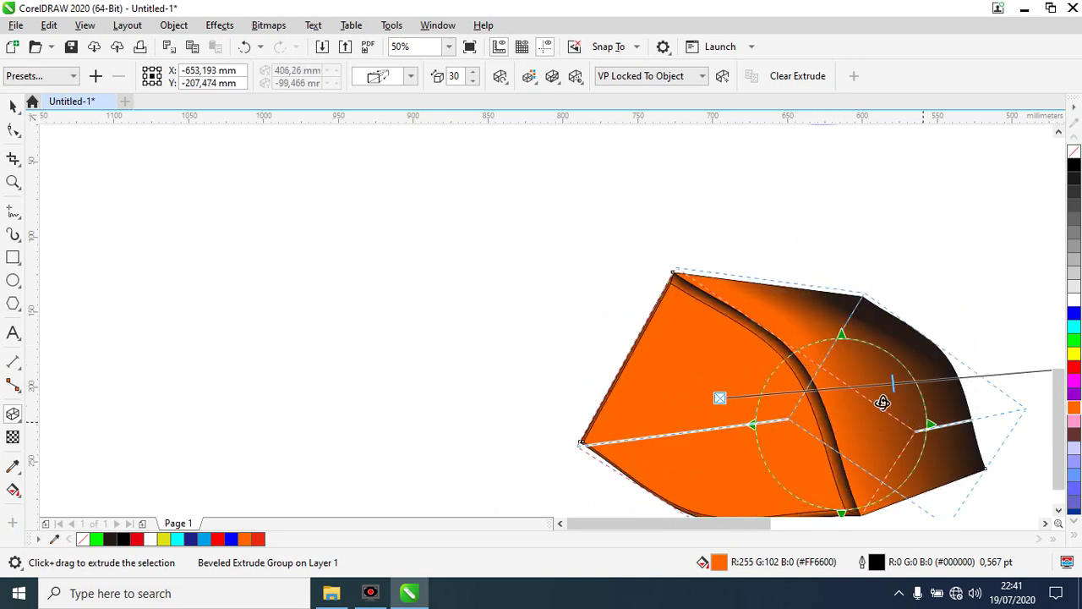
{"action": "scroll", "coordinate": [884, 397], "scroll_direction": "down", "scroll_amount": 1}
{"action": "left_click_drag", "start_coordinate": [900, 530], "coordinate": [902, 525]}
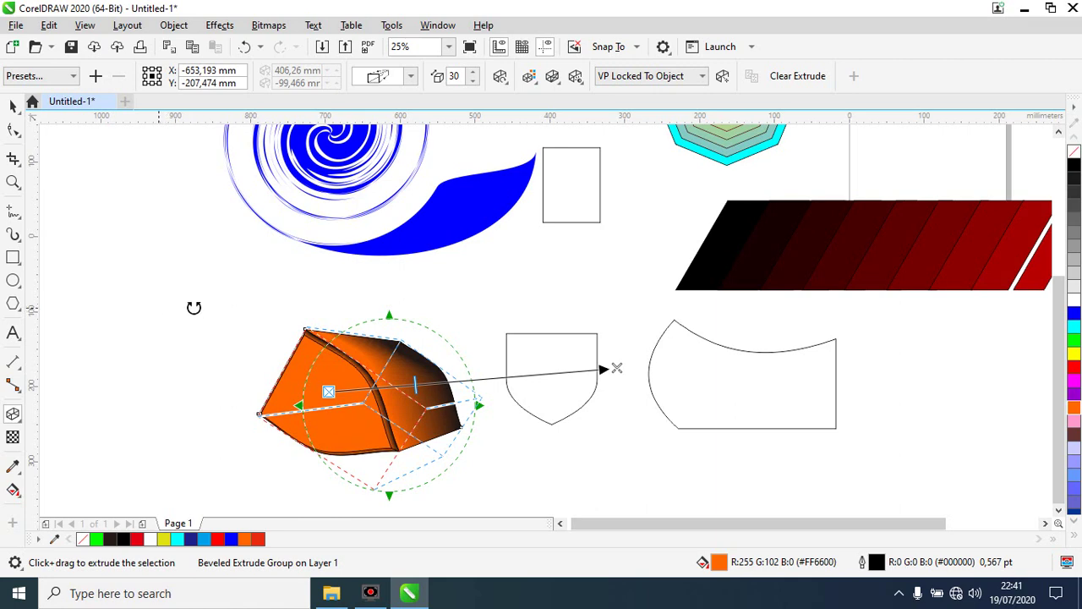
{"action": "left_click", "coordinate": [14, 105]}
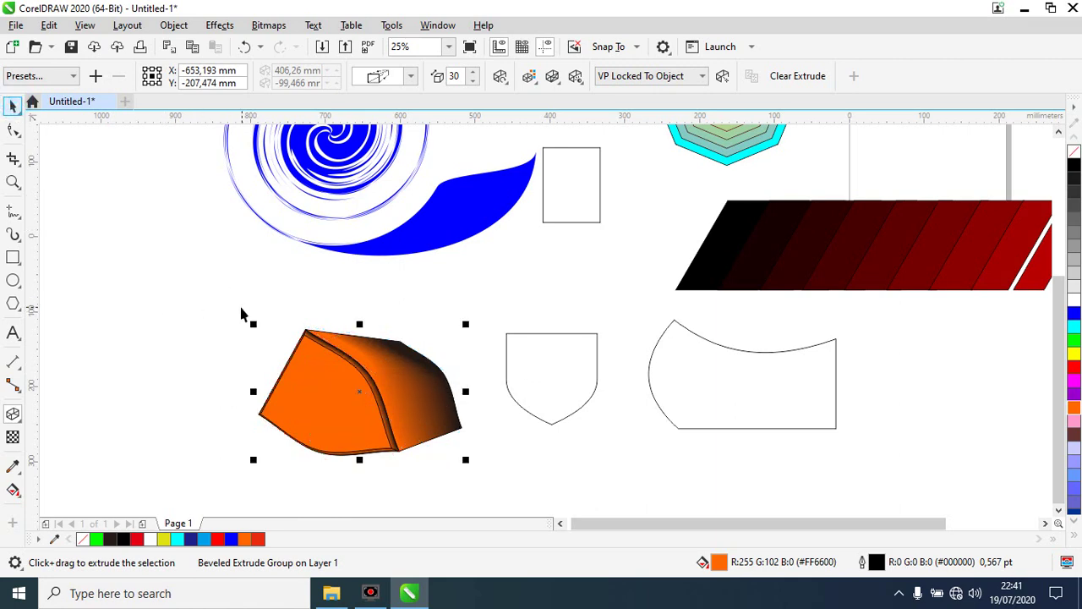
- Clear the selection and reselect the orange extruded shield
{"action": "mouse_move", "coordinate": [218, 296]}
{"action": "left_mouse_down"}
{"action": "mouse_move", "coordinate": [511, 492]}
{"action": "mouse_move", "coordinate": [510, 483]}
{"action": "left_mouse_up"}
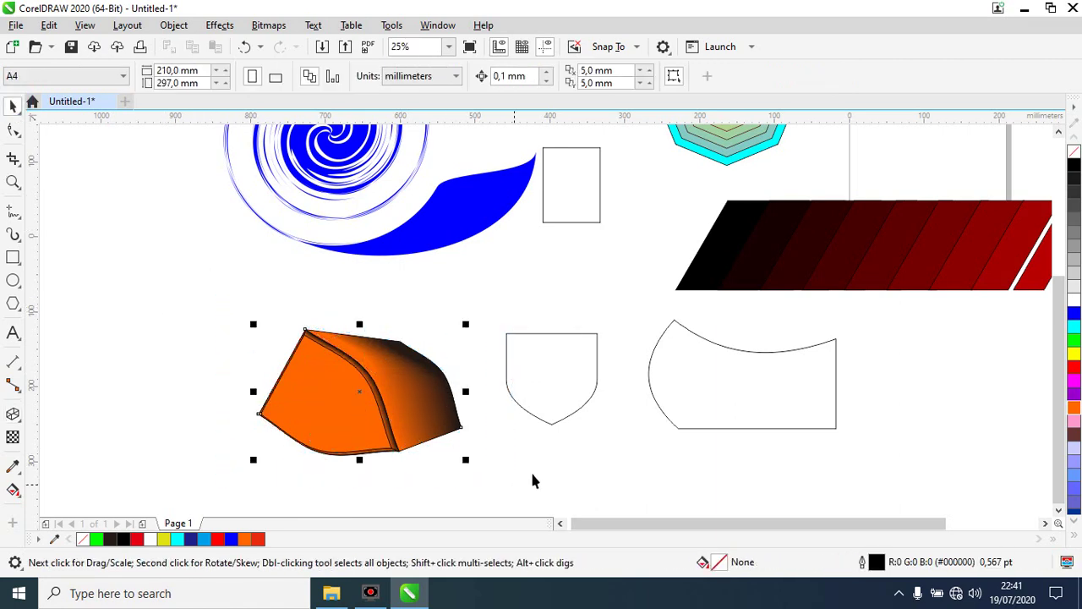
{"action": "left_click", "coordinate": [541, 480]}
{"action": "key", "text": "Escape"}
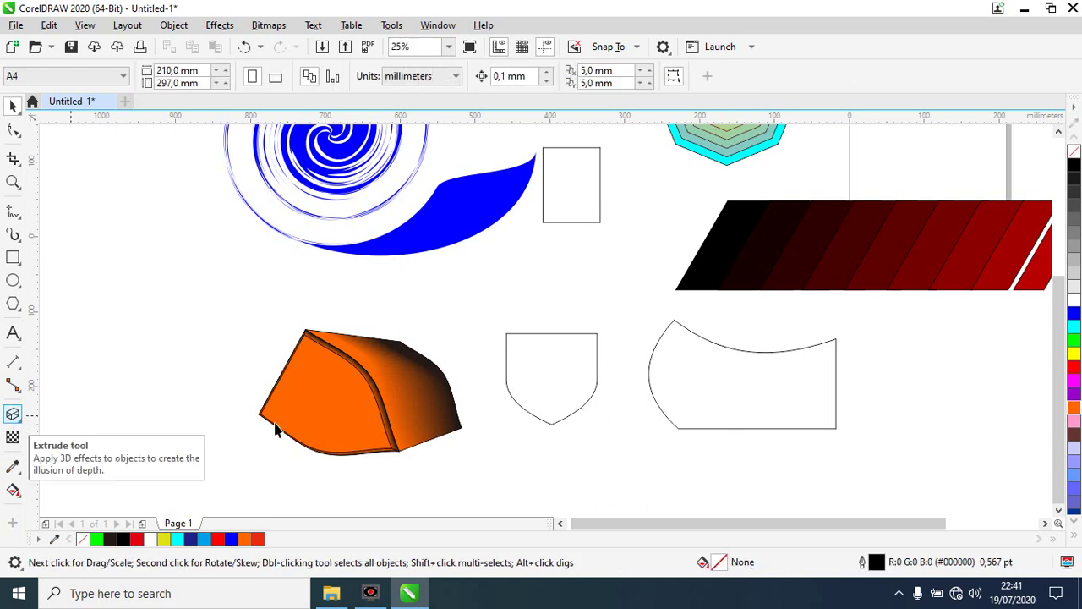
{"action": "left_click", "coordinate": [376, 417]}
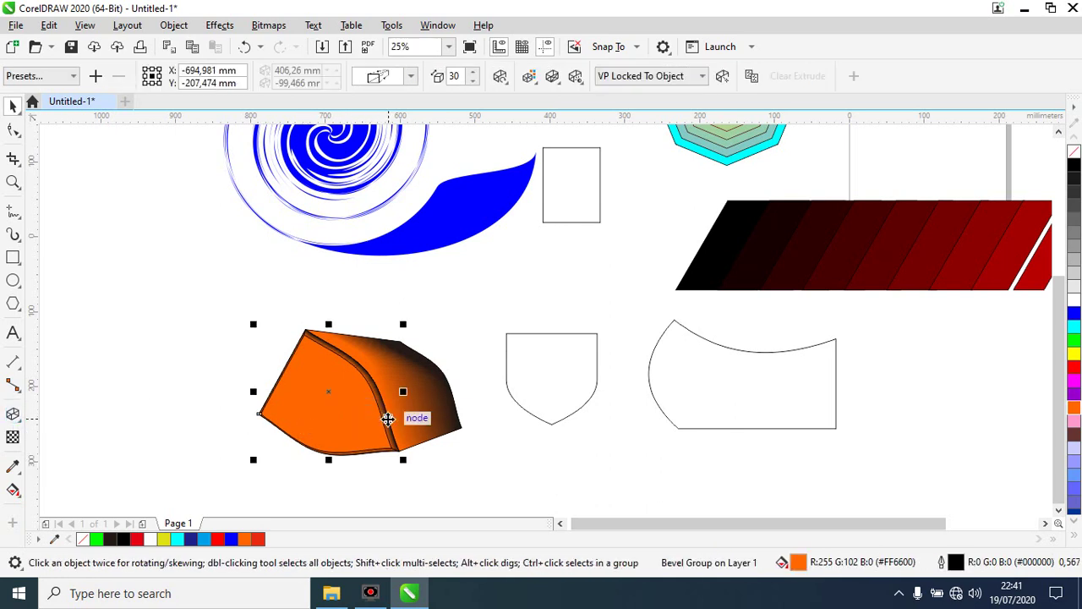
{"action": "left_click", "coordinate": [477, 444]}
{"action": "left_click", "coordinate": [386, 423]}
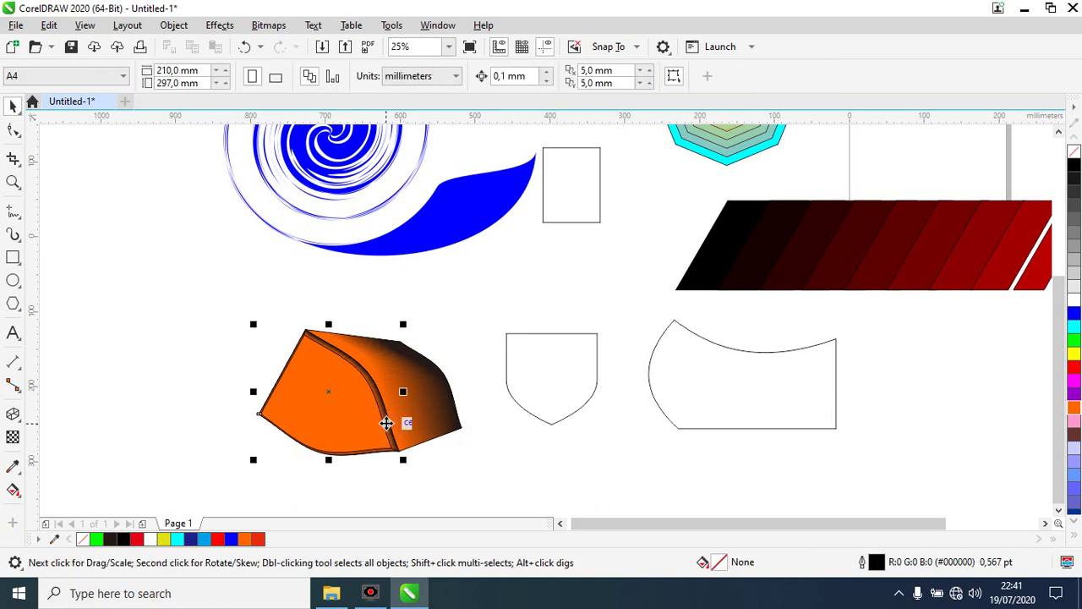
- Show the extrusion's lighting options, with three unchecked lights at intensity 100
{"action": "left_click", "coordinate": [12, 417]}
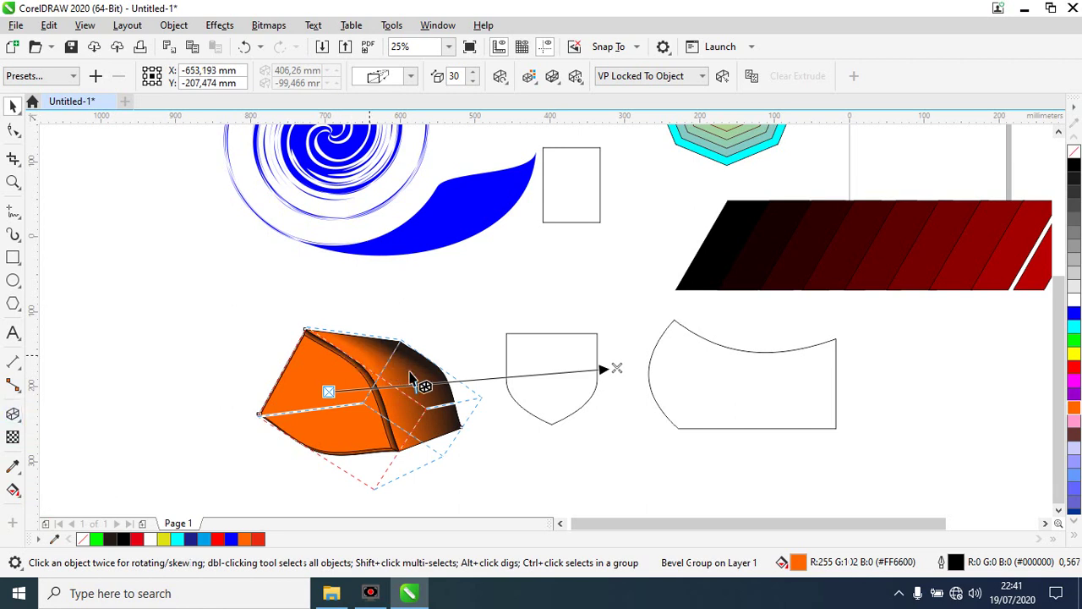
{"action": "left_click", "coordinate": [435, 410]}
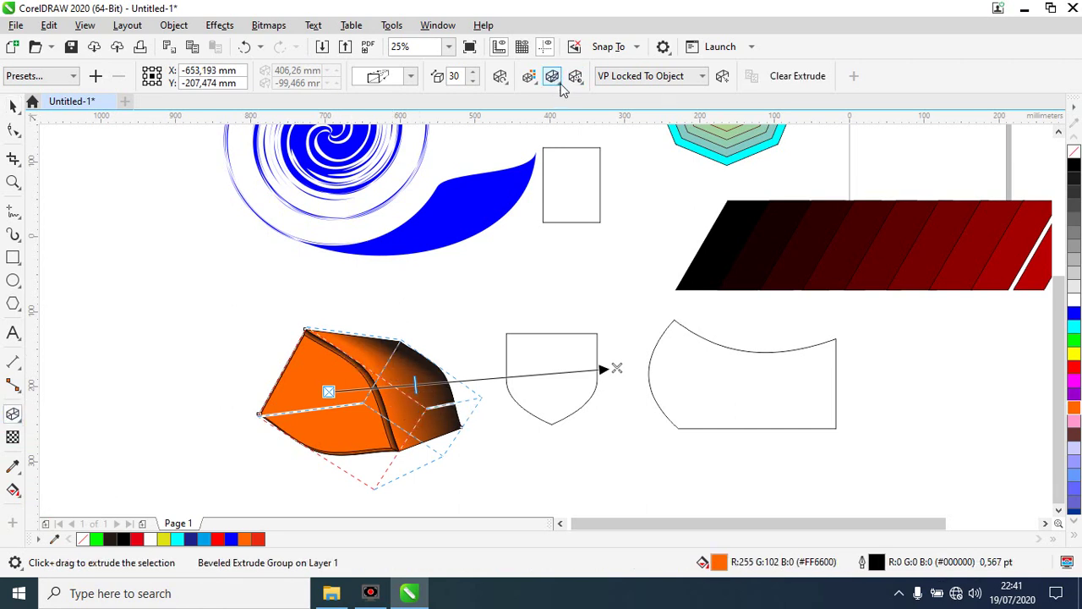
{"action": "left_click", "coordinate": [554, 78]}
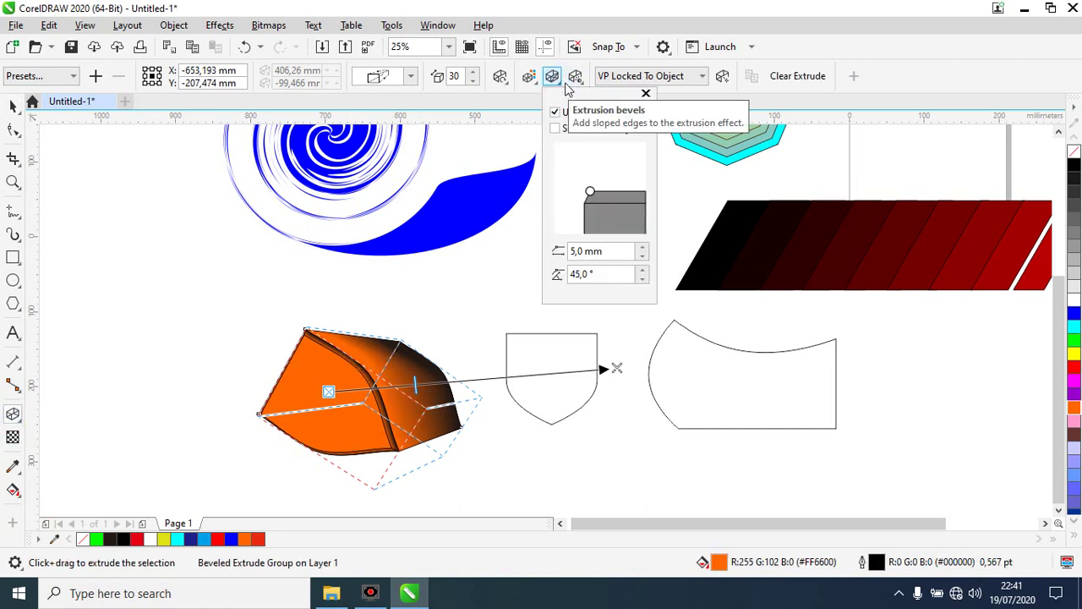
{"action": "left_click", "coordinate": [578, 80]}
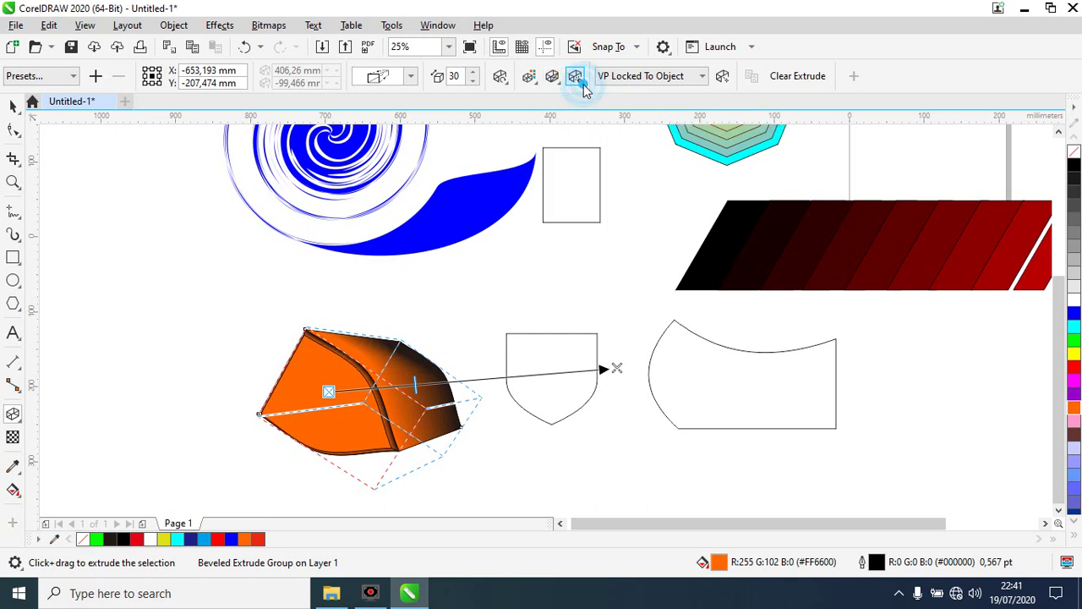
{"action": "left_click", "coordinate": [580, 81]}
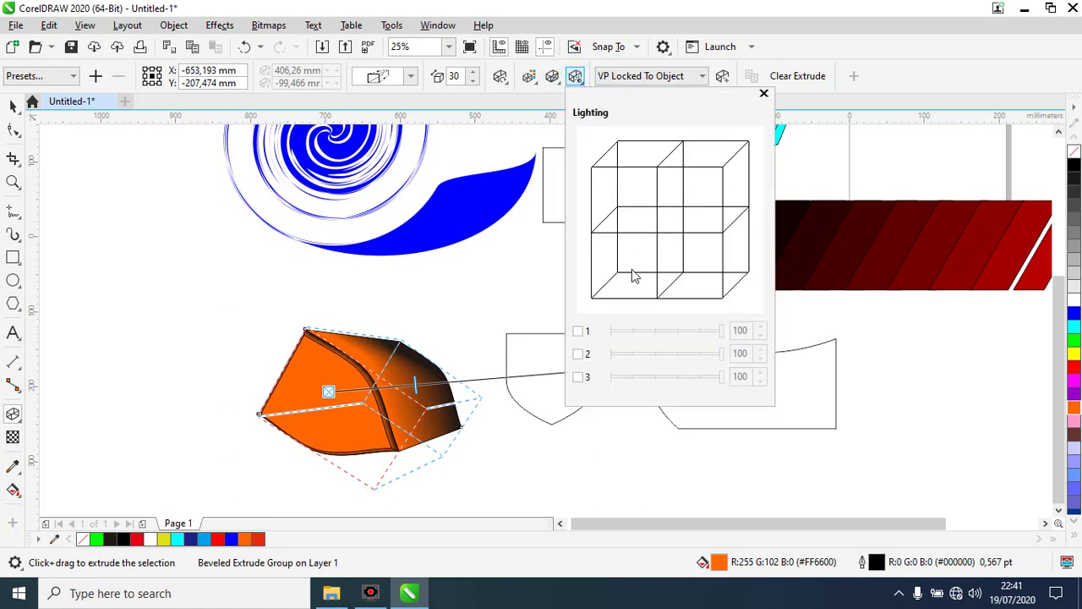
- Light the orange extrusion with light 1 alone at intensity 74, after trying lights 2 and 3
{"action": "left_click", "coordinate": [578, 331]}
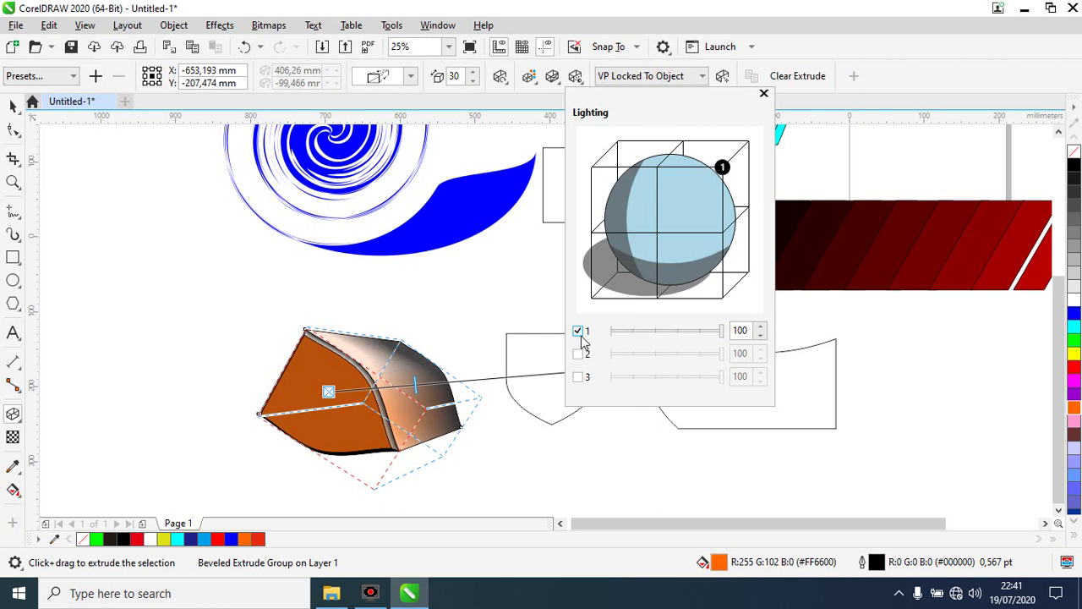
{"action": "mouse_move", "coordinate": [720, 330]}
{"action": "left_mouse_down"}
{"action": "mouse_move", "coordinate": [688, 335]}
{"action": "mouse_move", "coordinate": [715, 332]}
{"action": "left_mouse_up"}
{"action": "left_click", "coordinate": [578, 353]}
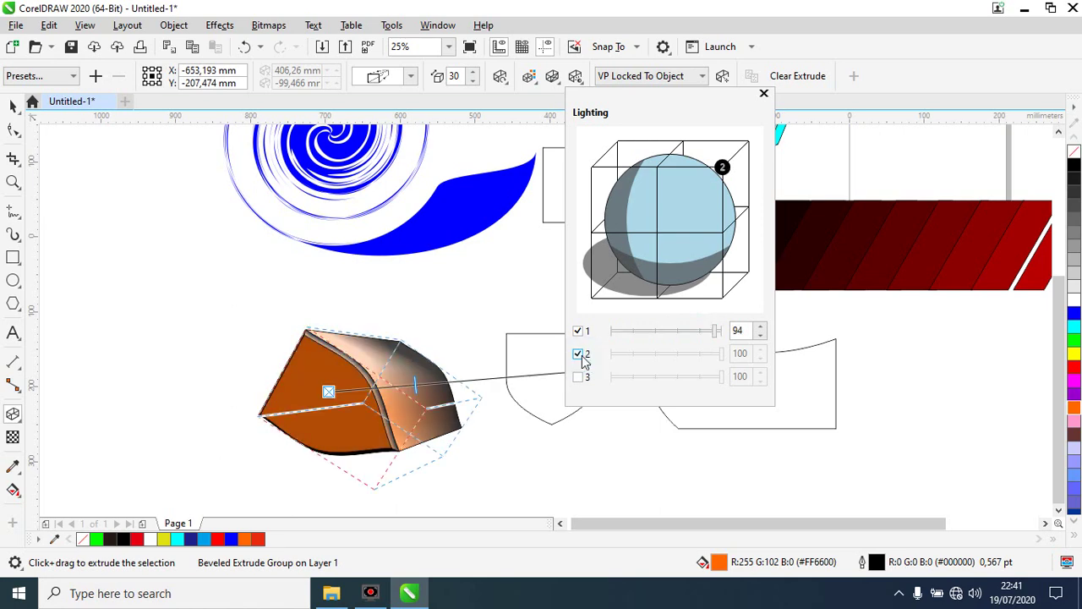
{"action": "left_click", "coordinate": [578, 378]}
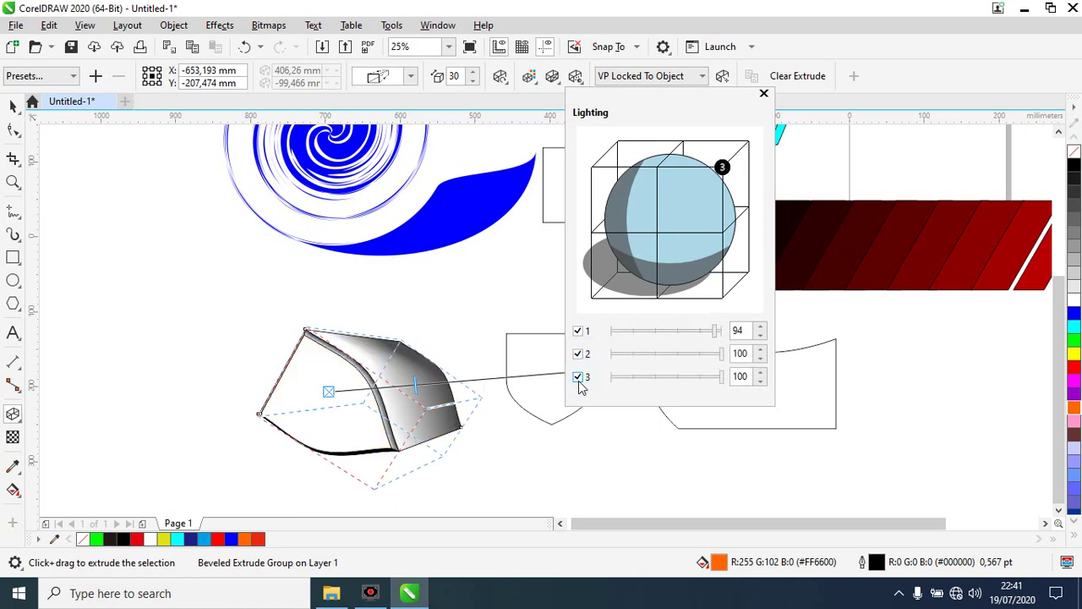
{"action": "left_click", "coordinate": [579, 378]}
{"action": "left_click", "coordinate": [578, 354]}
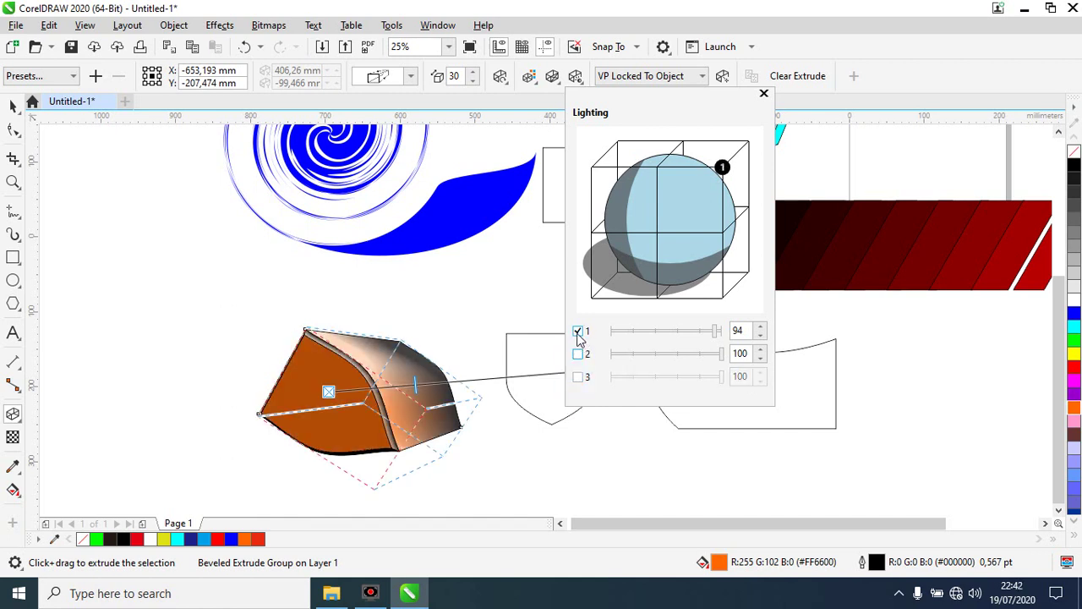
{"action": "left_click", "coordinate": [578, 331]}
{"action": "left_click", "coordinate": [578, 331]}
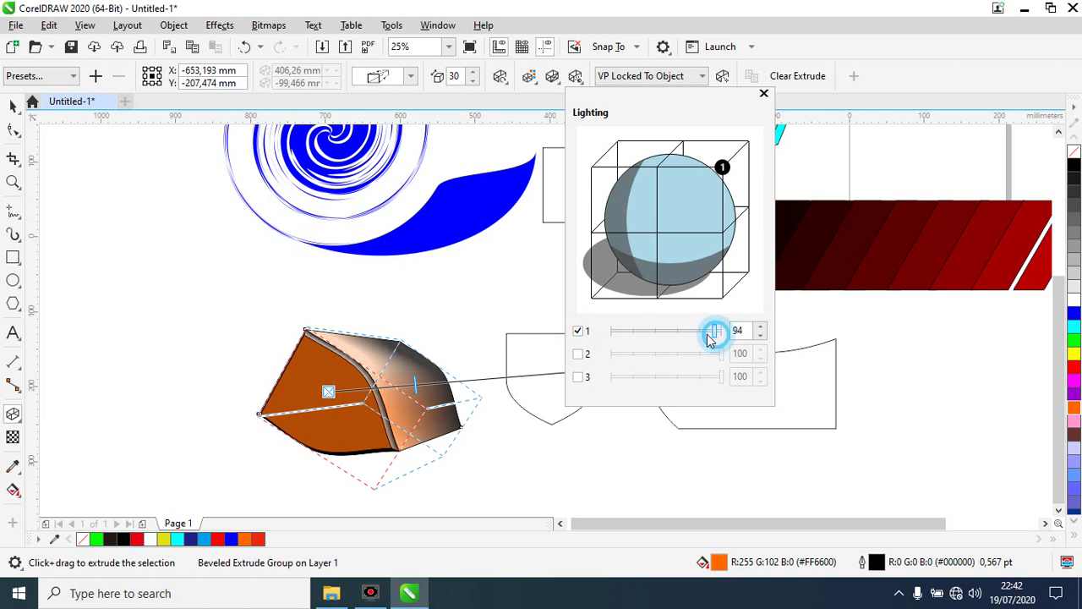
{"action": "mouse_move", "coordinate": [717, 331]}
{"action": "left_mouse_down"}
{"action": "mouse_move", "coordinate": [670, 344]}
{"action": "mouse_move", "coordinate": [681, 338]}
{"action": "left_mouse_up"}
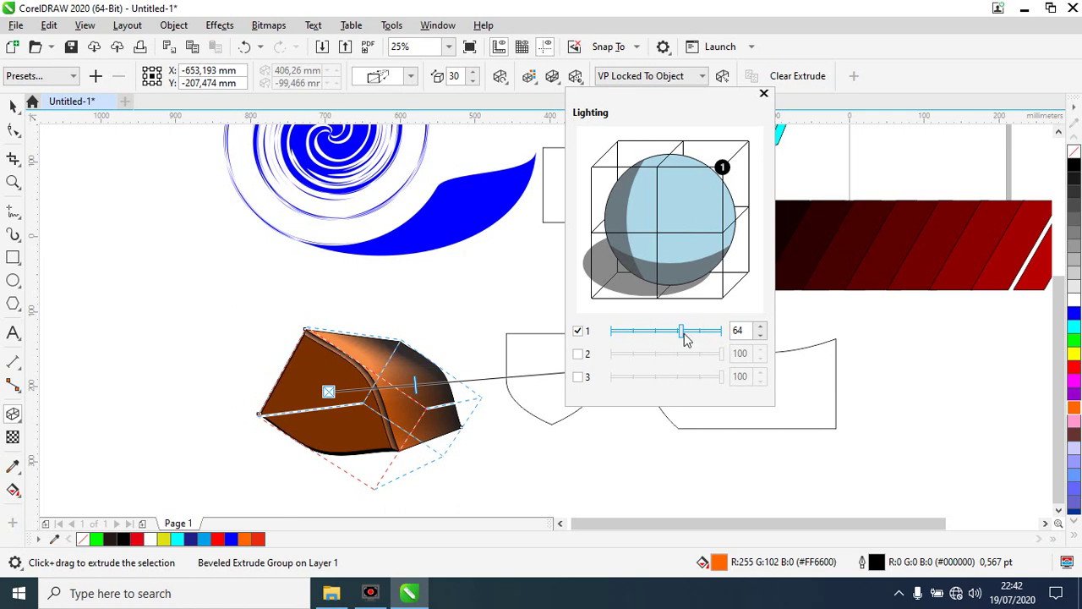
{"action": "left_click_drag", "start_coordinate": [682, 336], "coordinate": [693, 341]}
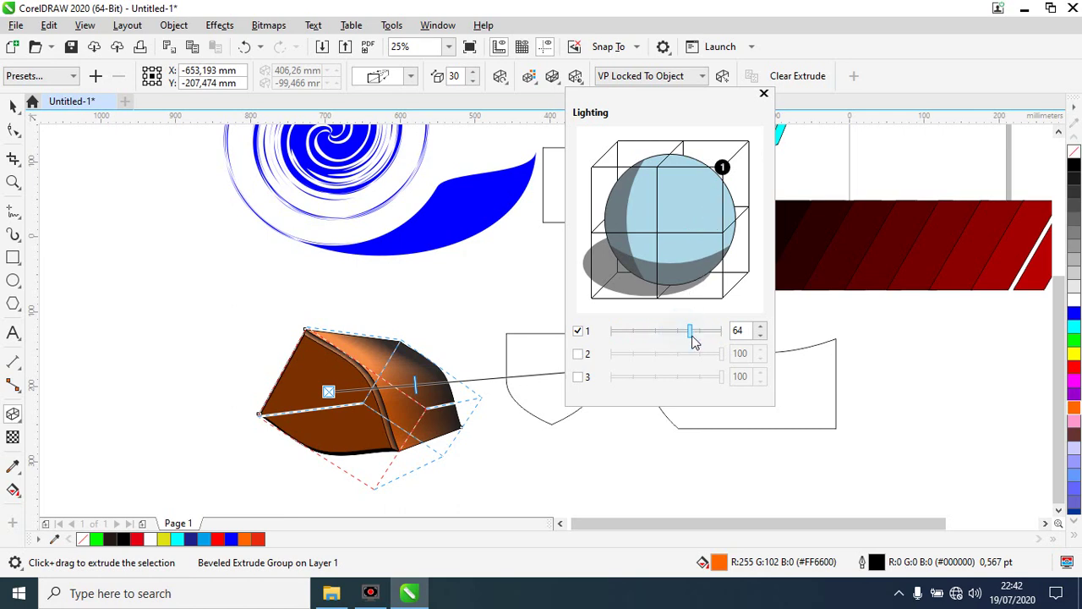
- Lock the extrusion's vanishing point to the page
{"action": "left_click", "coordinate": [763, 94]}
{"action": "left_click", "coordinate": [701, 76]}
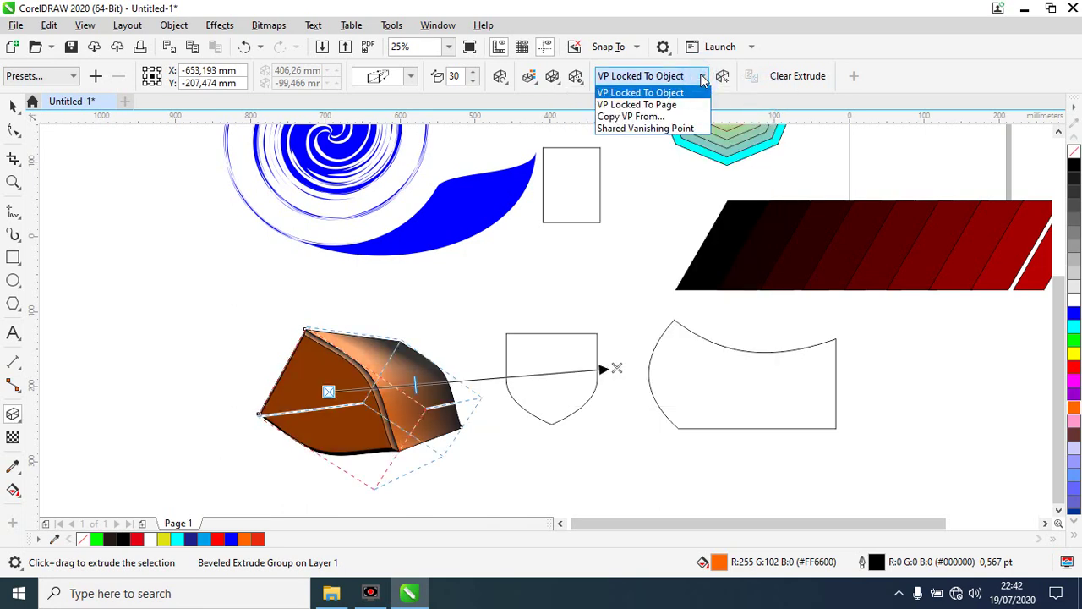
{"action": "left_click", "coordinate": [661, 104]}
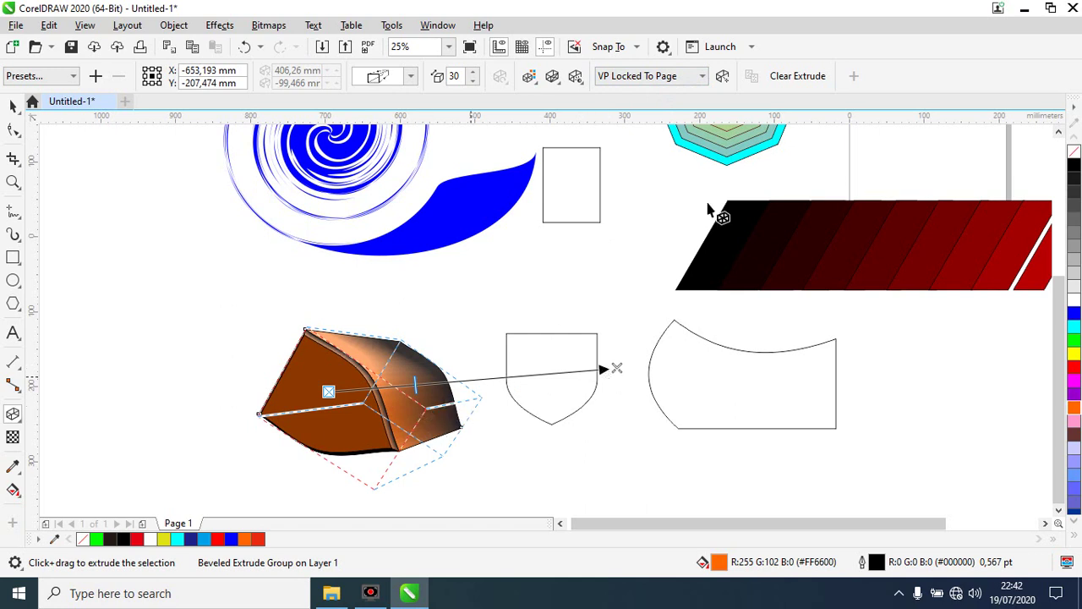
- Relock the vanishing point to the object, nudge light 1, and deepen the extrusion to 52
{"action": "left_click", "coordinate": [701, 77]}
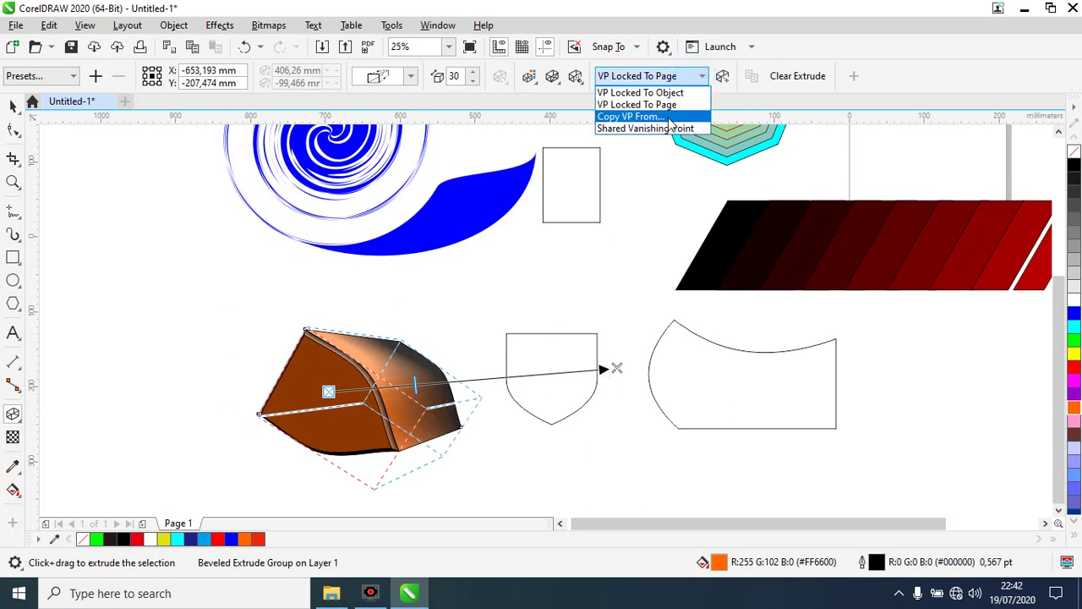
{"action": "left_click", "coordinate": [673, 92]}
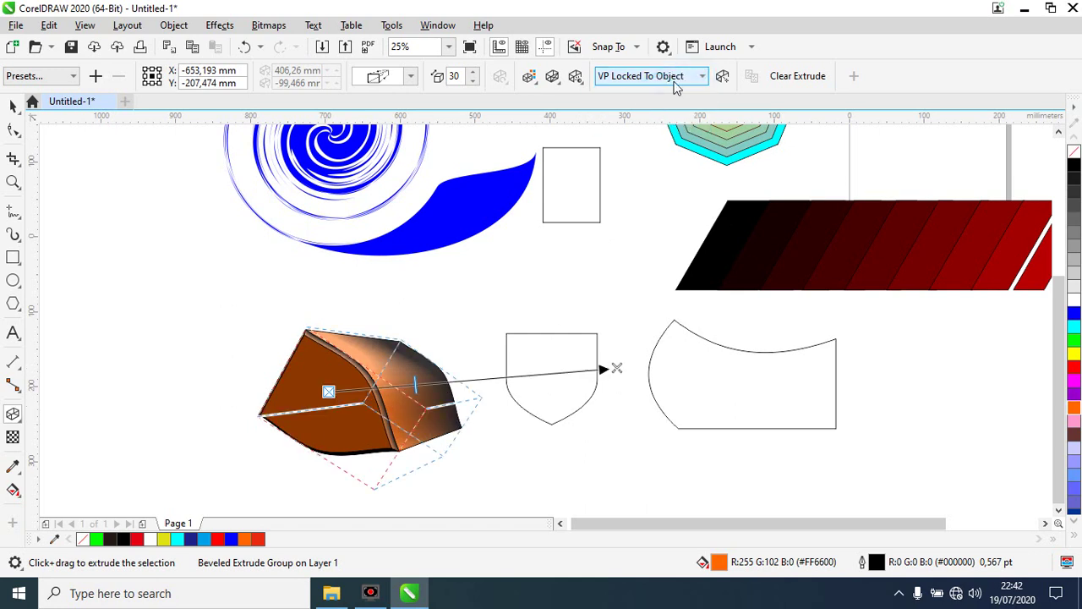
{"action": "left_click", "coordinate": [578, 86]}
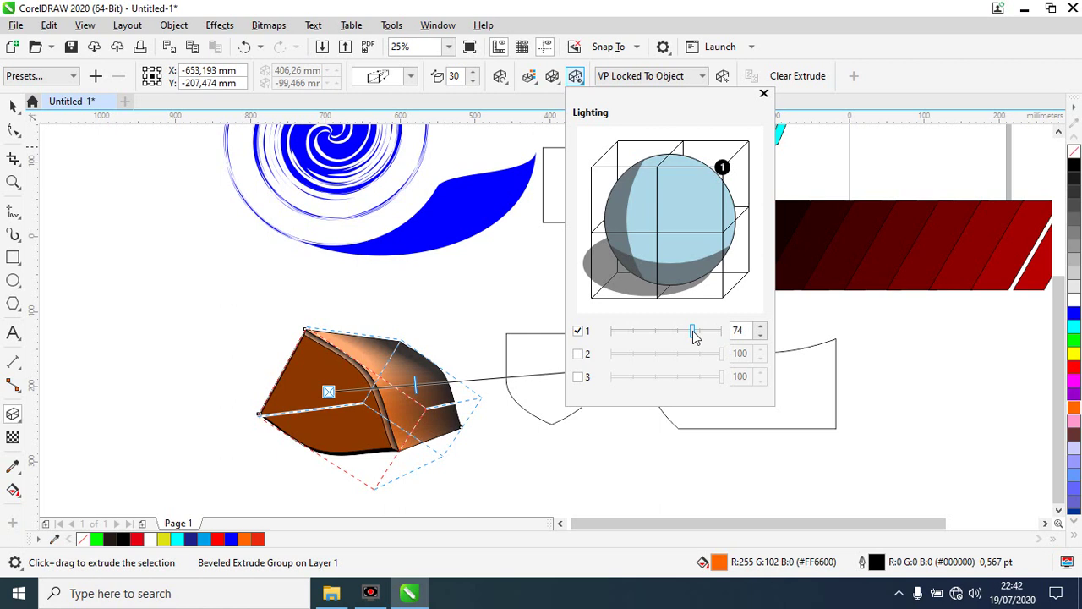
{"action": "left_click_drag", "start_coordinate": [694, 331], "coordinate": [701, 331]}
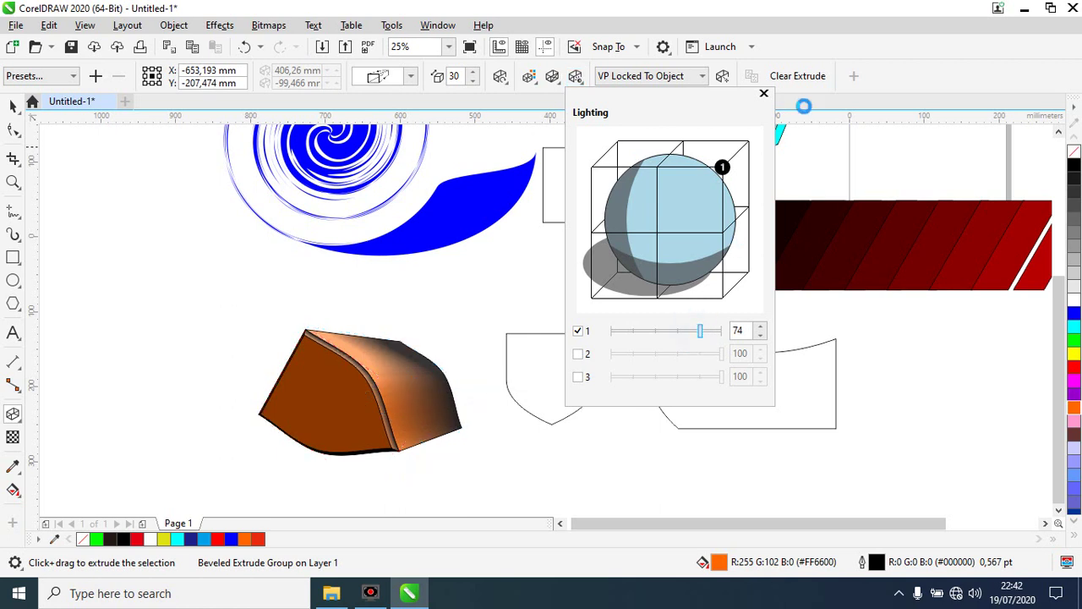
{"action": "left_click", "coordinate": [764, 91]}
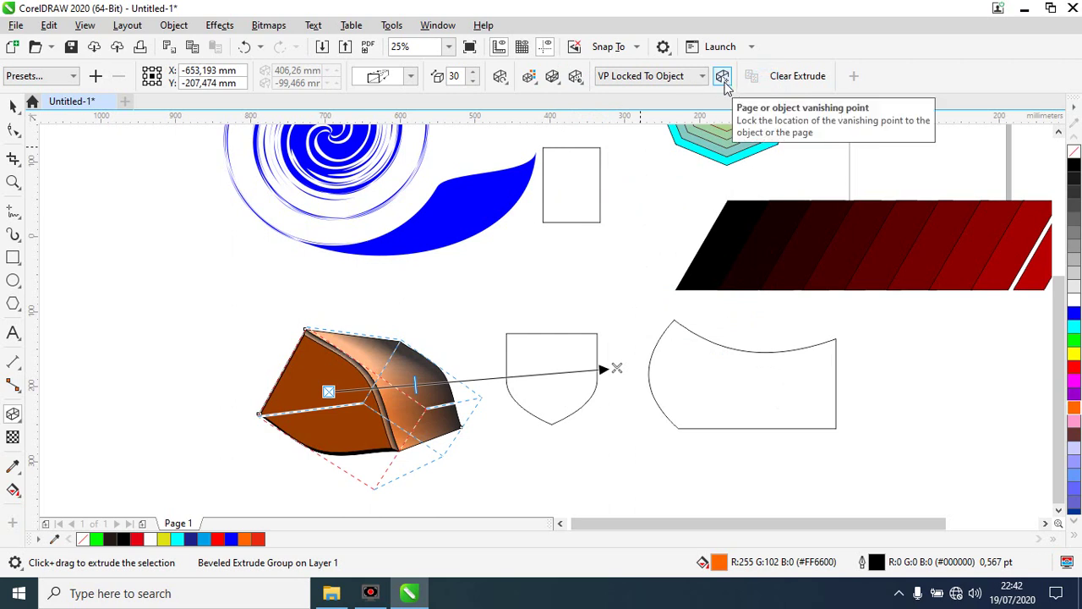
{"action": "left_click", "coordinate": [724, 82]}
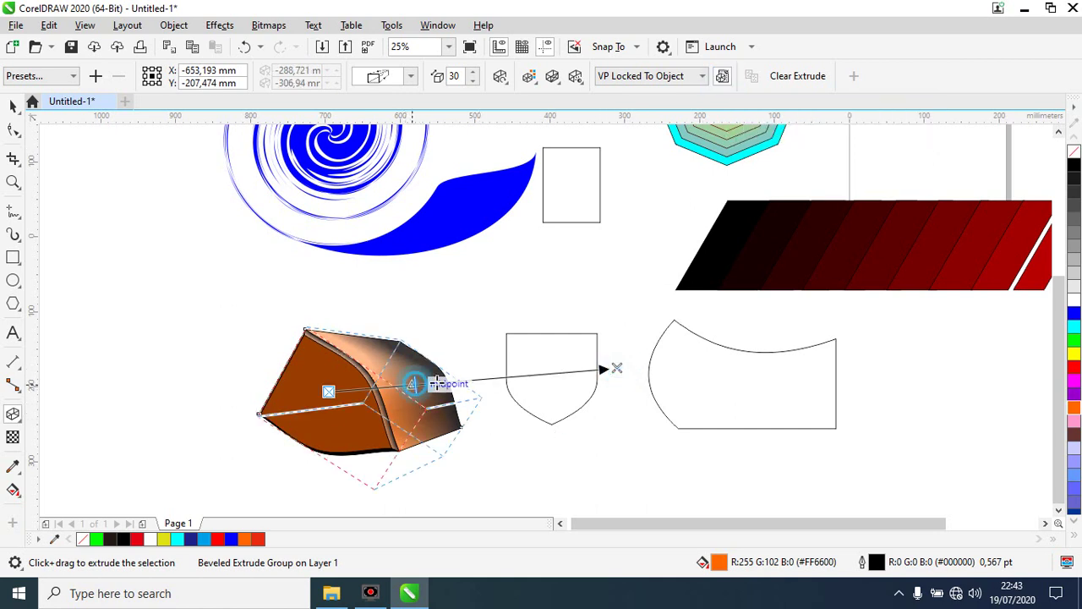
{"action": "left_click_drag", "start_coordinate": [415, 385], "coordinate": [546, 393]}
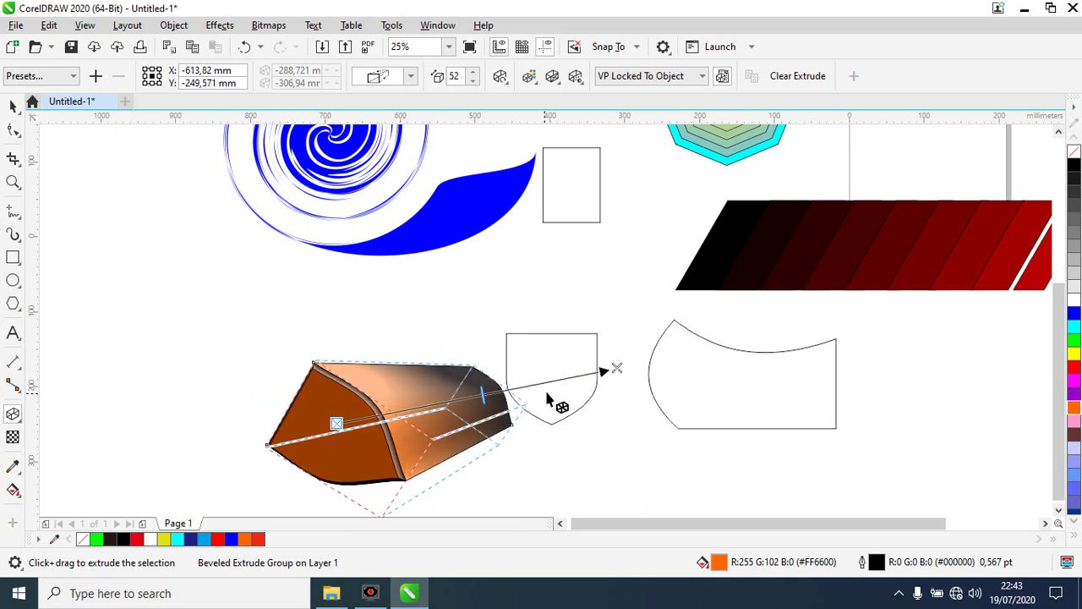
- Turn off the orange shape's bevel and clear its extrusion so it lies flat
{"action": "left_click", "coordinate": [795, 76]}
{"action": "left_click", "coordinate": [11, 103]}
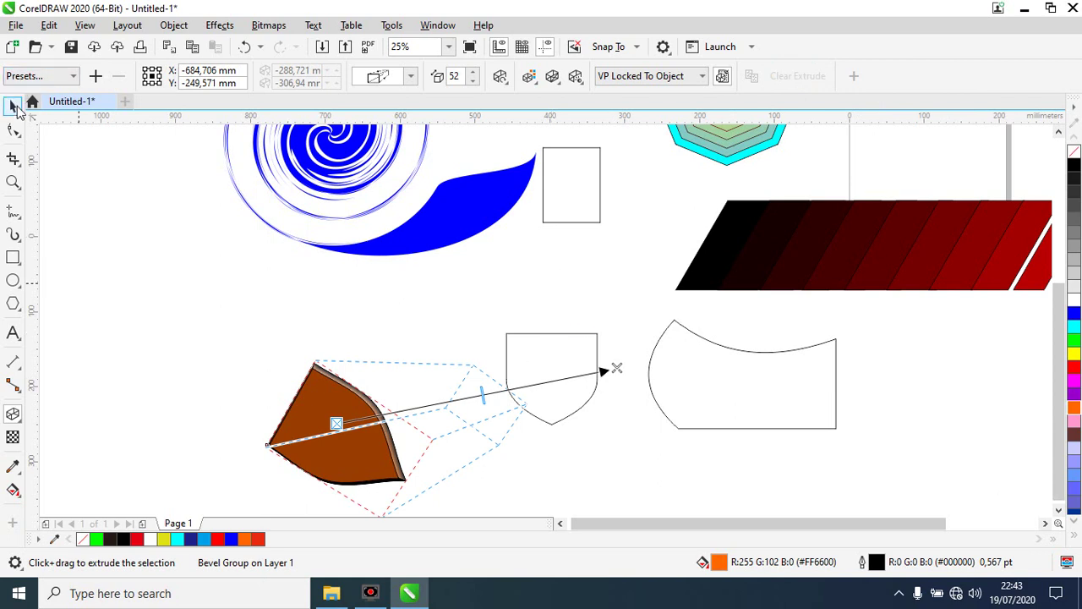
{"action": "left_click", "coordinate": [442, 387]}
{"action": "left_click", "coordinate": [357, 437]}
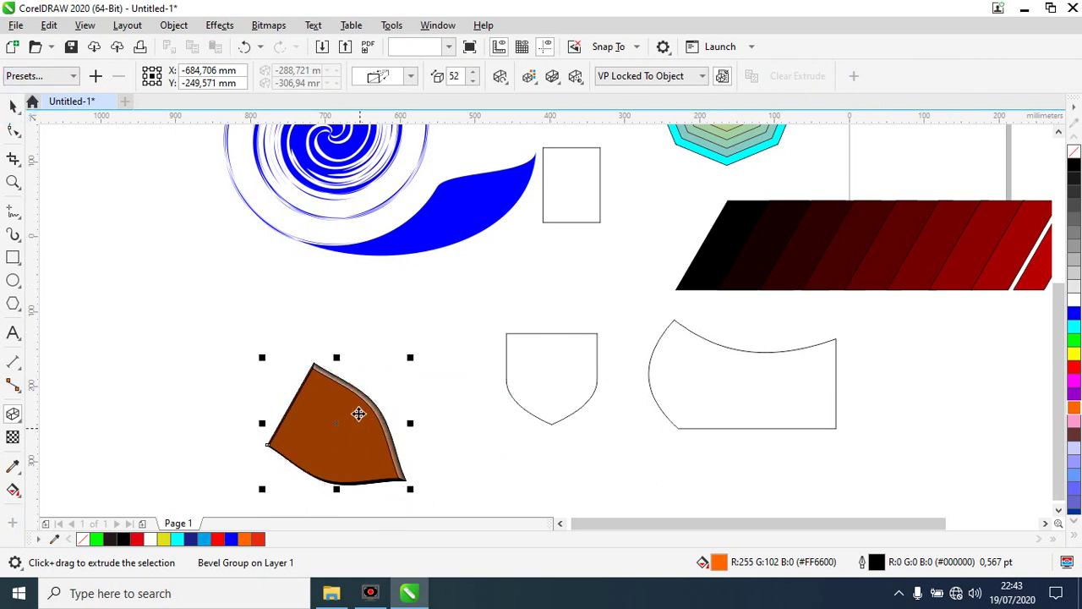
{"action": "key", "text": "space"}
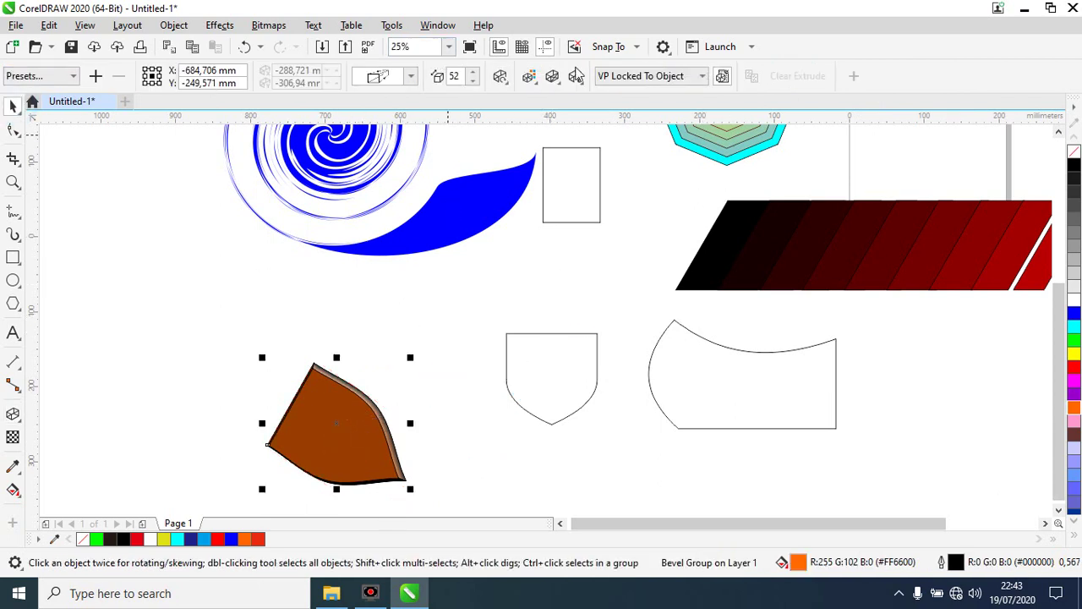
{"action": "left_click", "coordinate": [552, 76]}
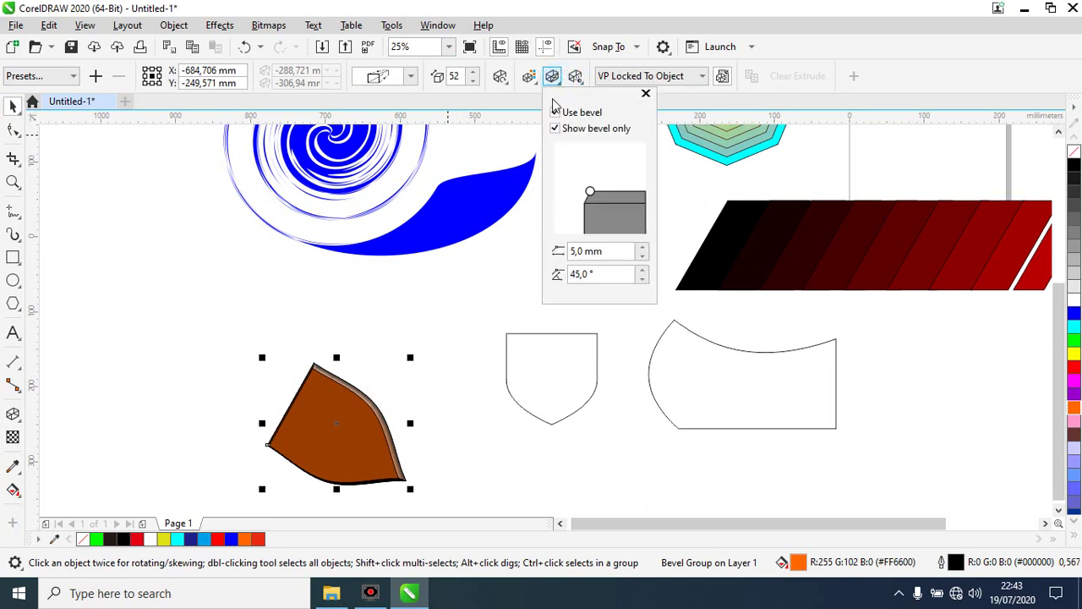
{"action": "left_click", "coordinate": [554, 112]}
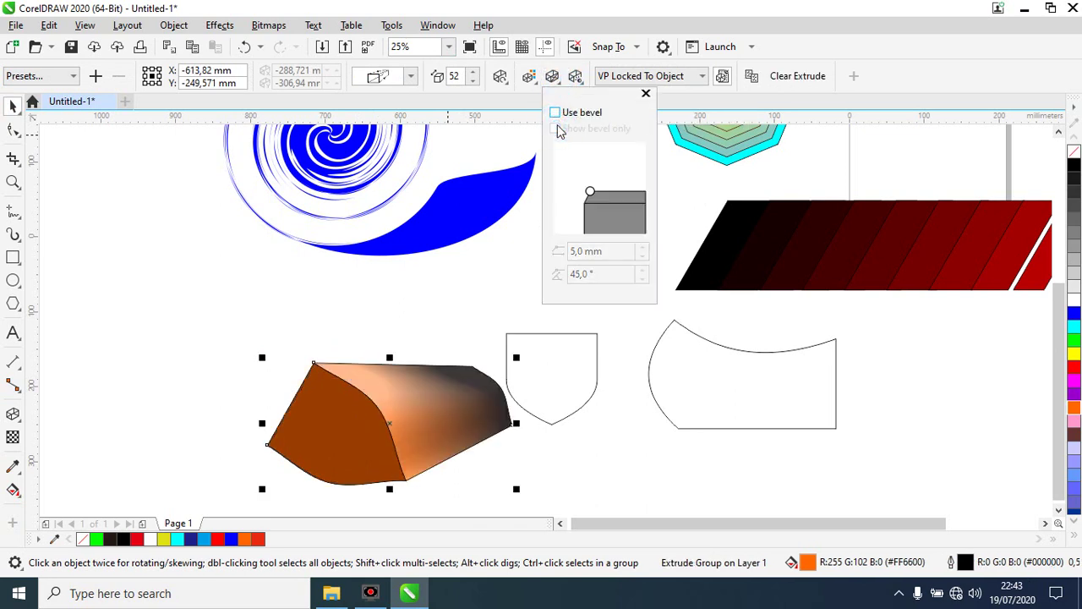
{"action": "left_click", "coordinate": [786, 76]}
- Move the flat orange shape up and to the right
{"action": "left_click", "coordinate": [471, 436]}
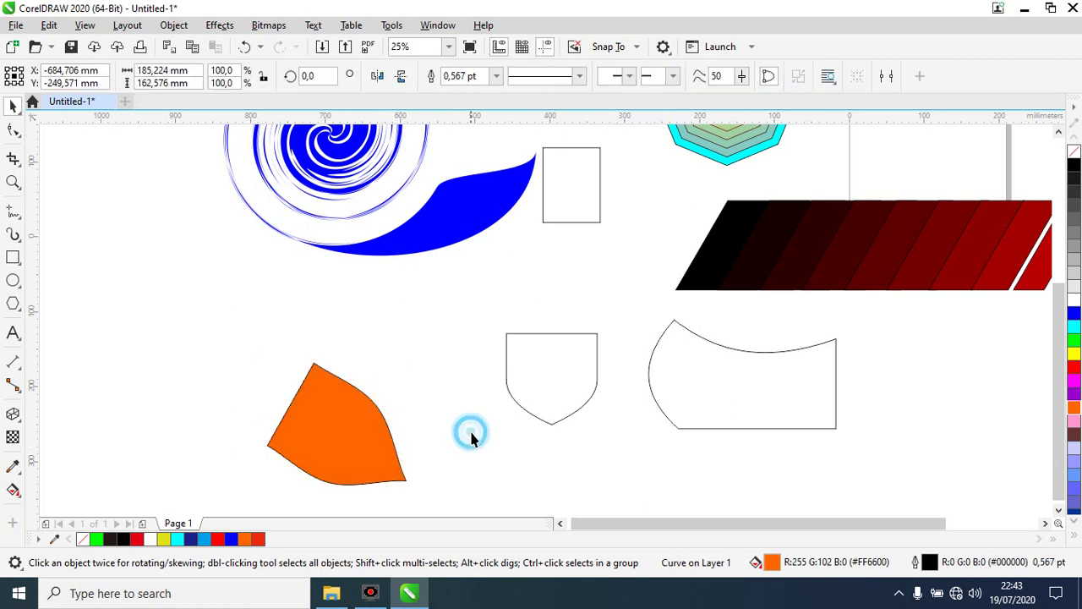
{"action": "left_click", "coordinate": [359, 436]}
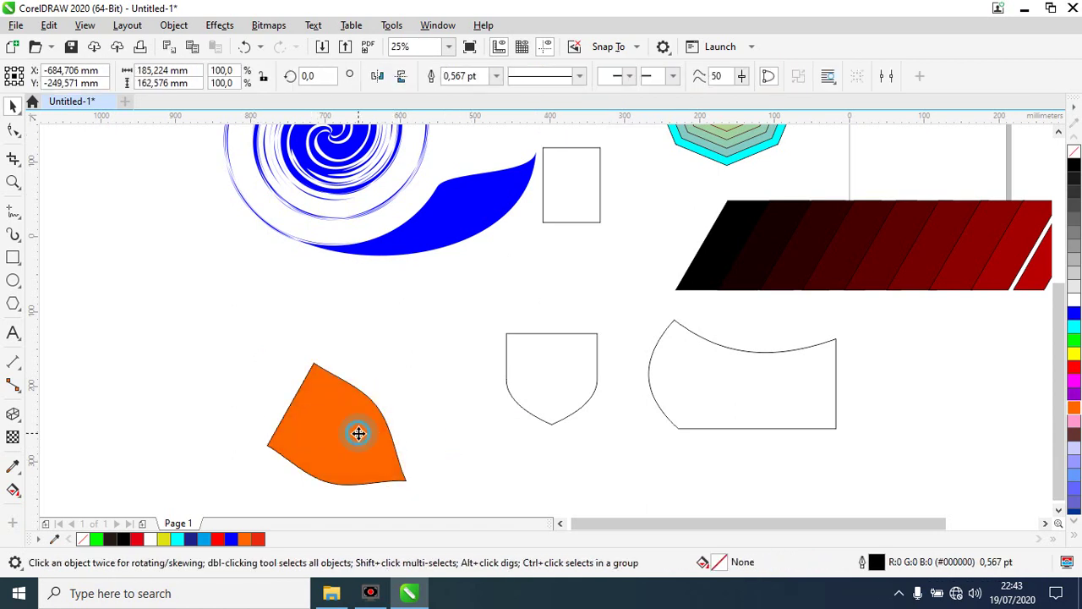
{"action": "left_click_drag", "start_coordinate": [362, 438], "coordinate": [379, 393]}
{"action": "left_click", "coordinate": [461, 379]}
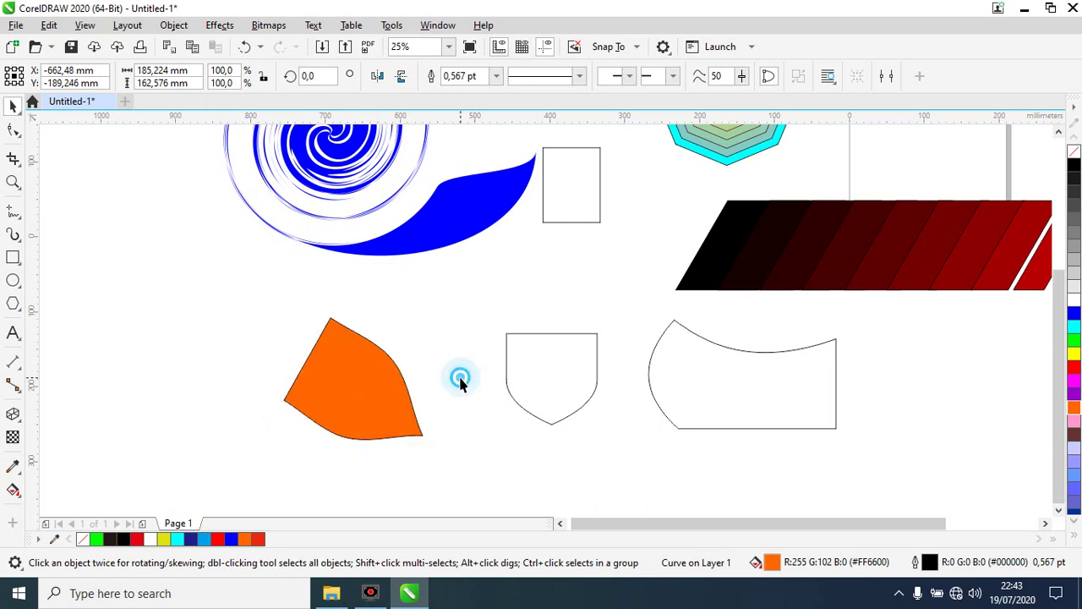
{"action": "left_click", "coordinate": [382, 412]}
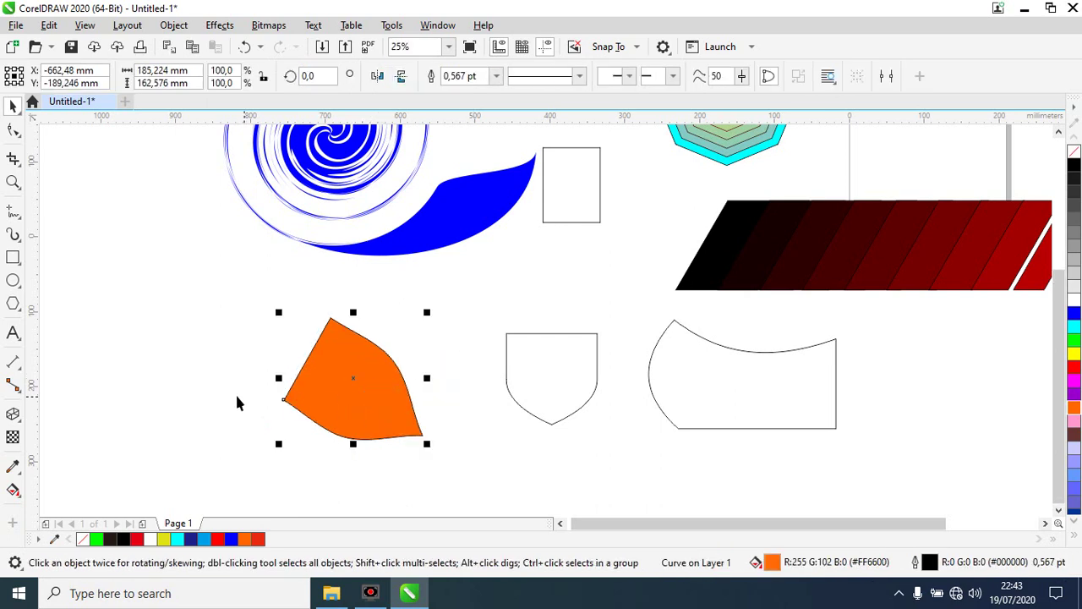
{"action": "left_click", "coordinate": [443, 338]}
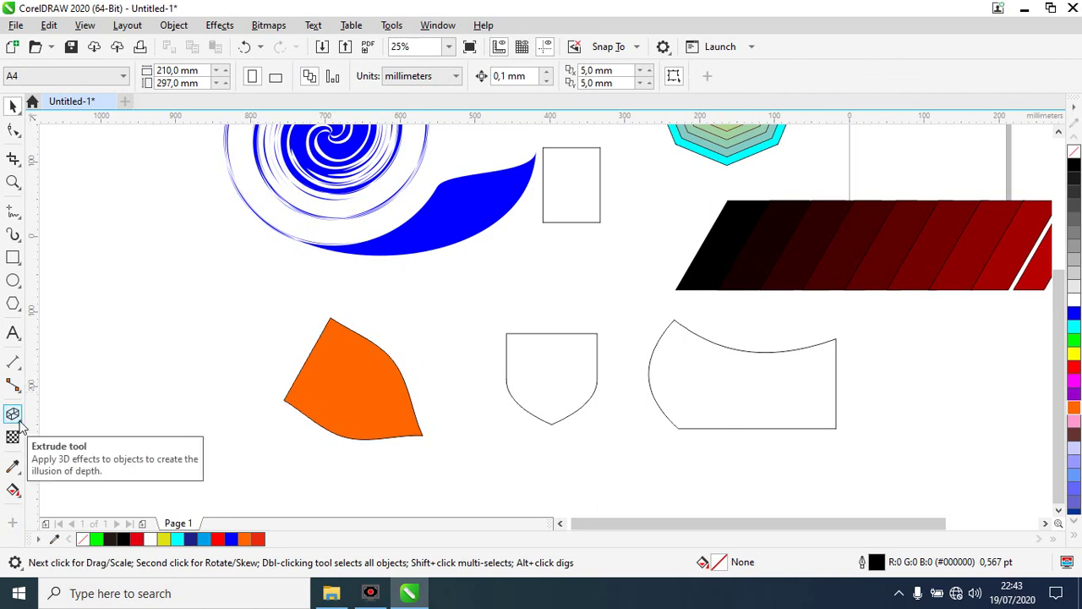
- Fill the middle shield blue and cast a black block shadow down-left from it
{"action": "left_click", "coordinate": [20, 421]}
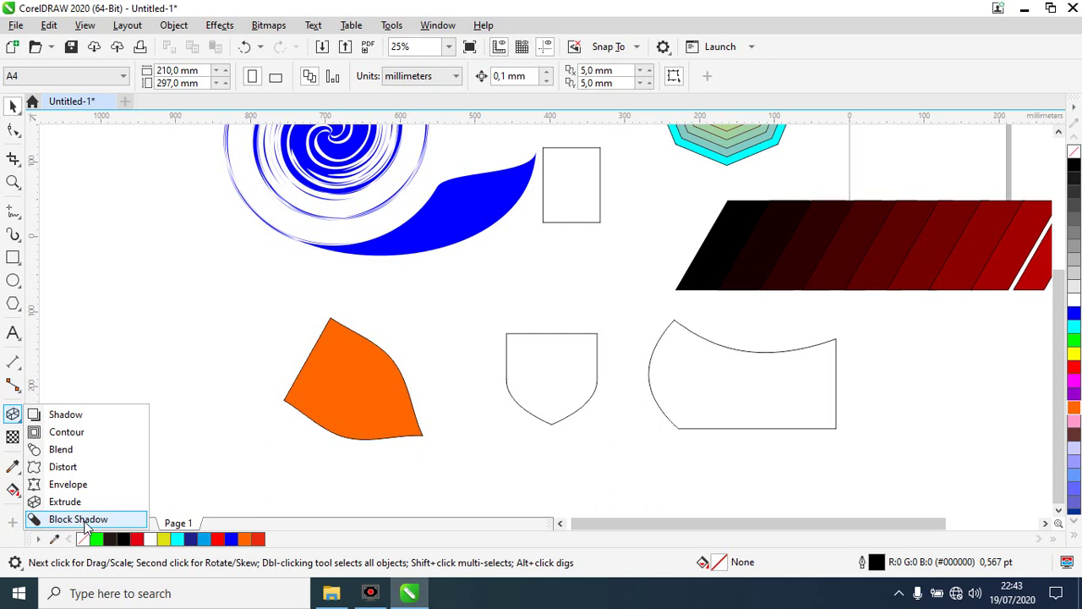
{"action": "left_click", "coordinate": [84, 519]}
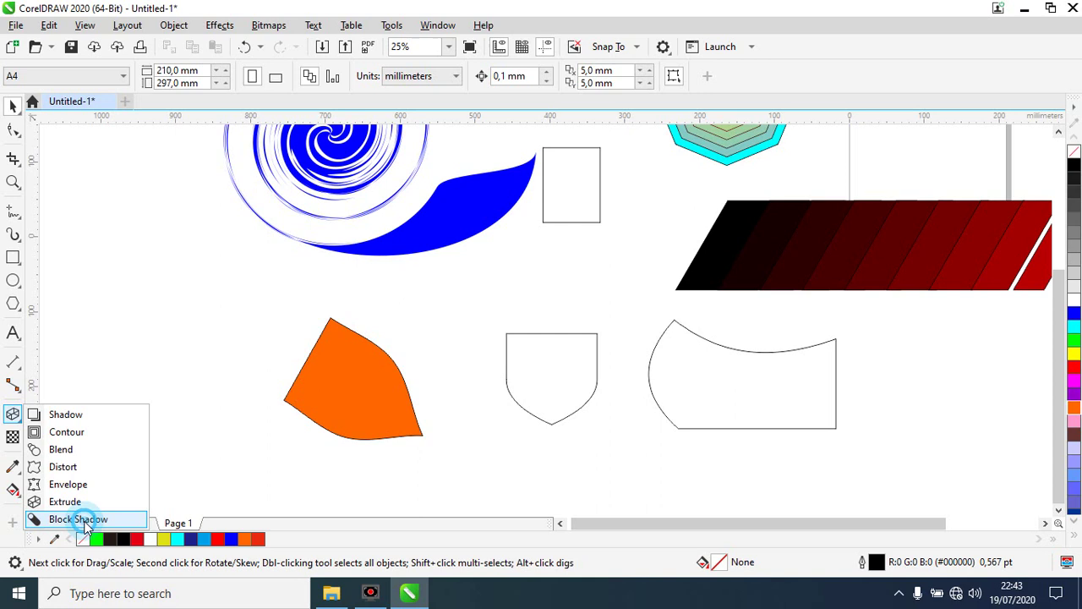
{"action": "left_click", "coordinate": [575, 381]}
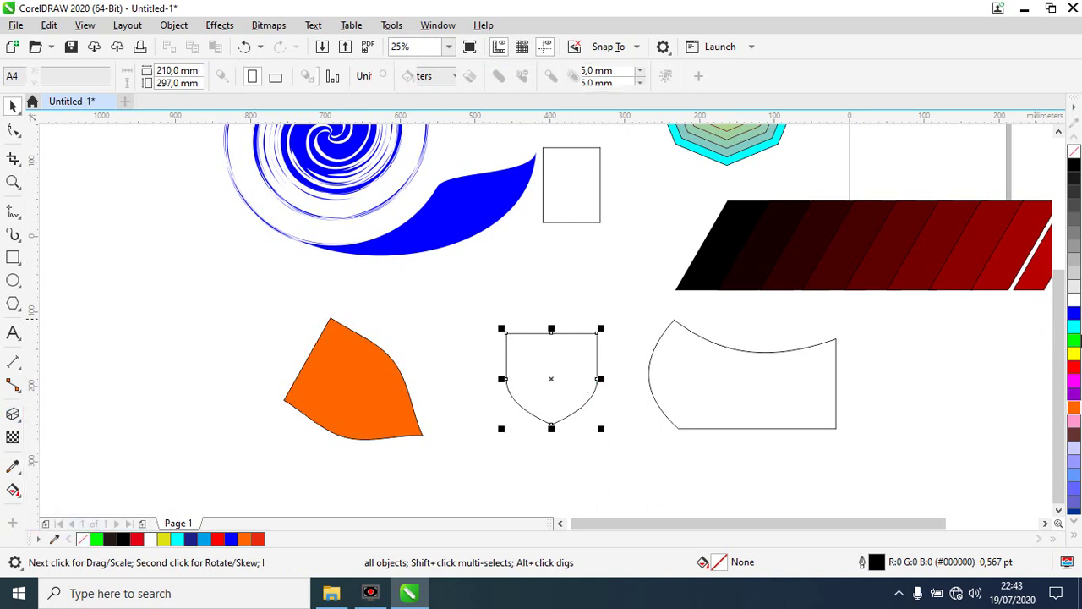
{"action": "left_click", "coordinate": [1073, 315]}
{"action": "left_click_drag", "start_coordinate": [550, 377], "coordinate": [536, 390]}
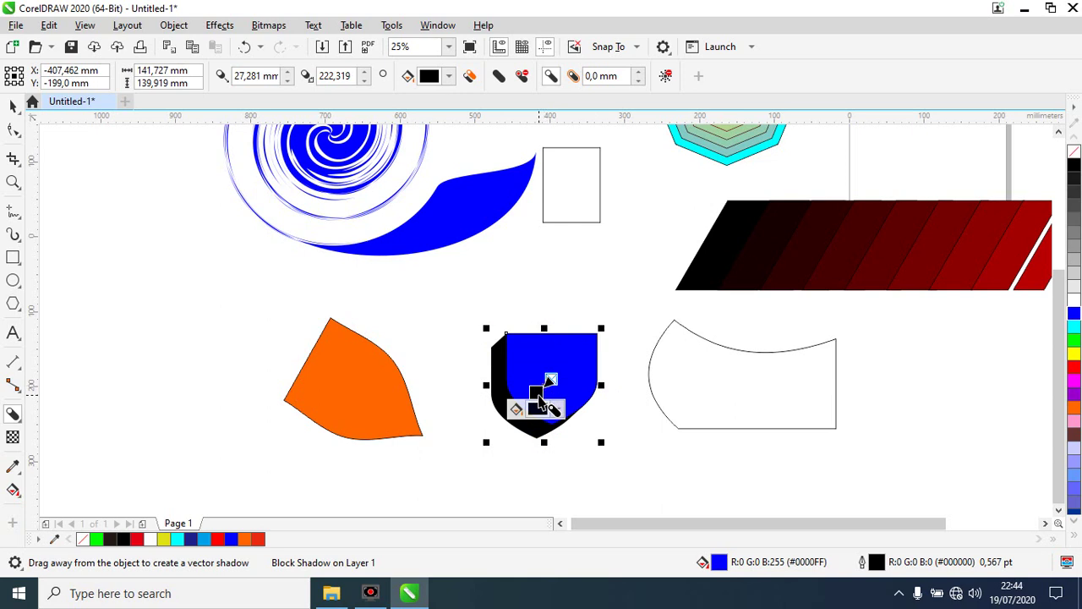
- Select the wave outline with the Extrude tool
{"action": "left_click", "coordinate": [20, 423]}
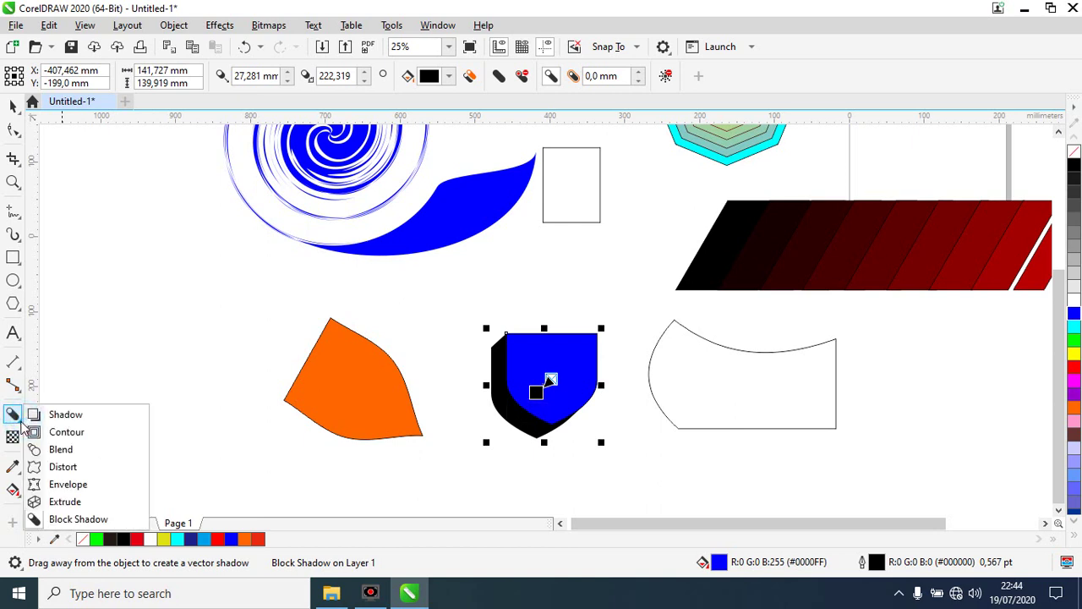
{"action": "left_click", "coordinate": [64, 501]}
{"action": "left_click", "coordinate": [744, 383]}
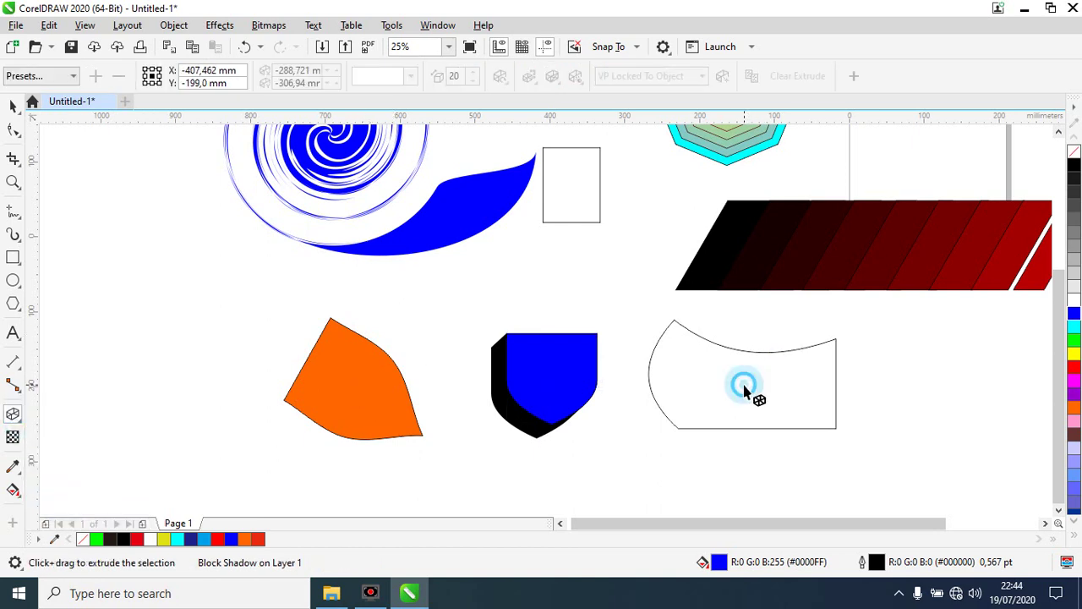
- Extrude the wave with the Extrude Top Right preset and colour it blue
{"action": "left_click", "coordinate": [72, 76]}
{"action": "mouse_move", "coordinate": [45, 123]}
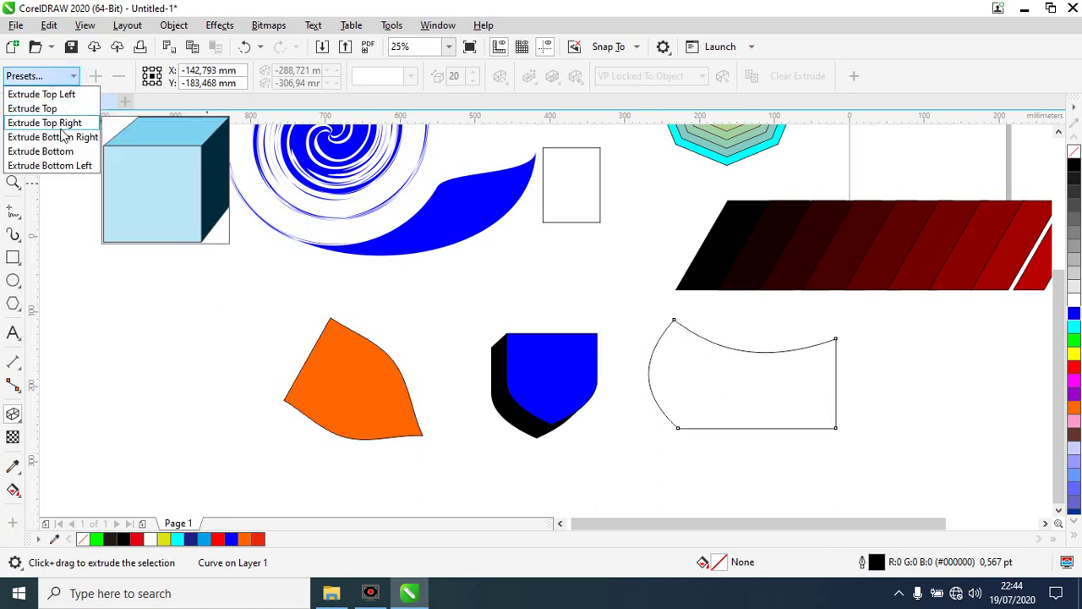
{"action": "left_click", "coordinate": [50, 122]}
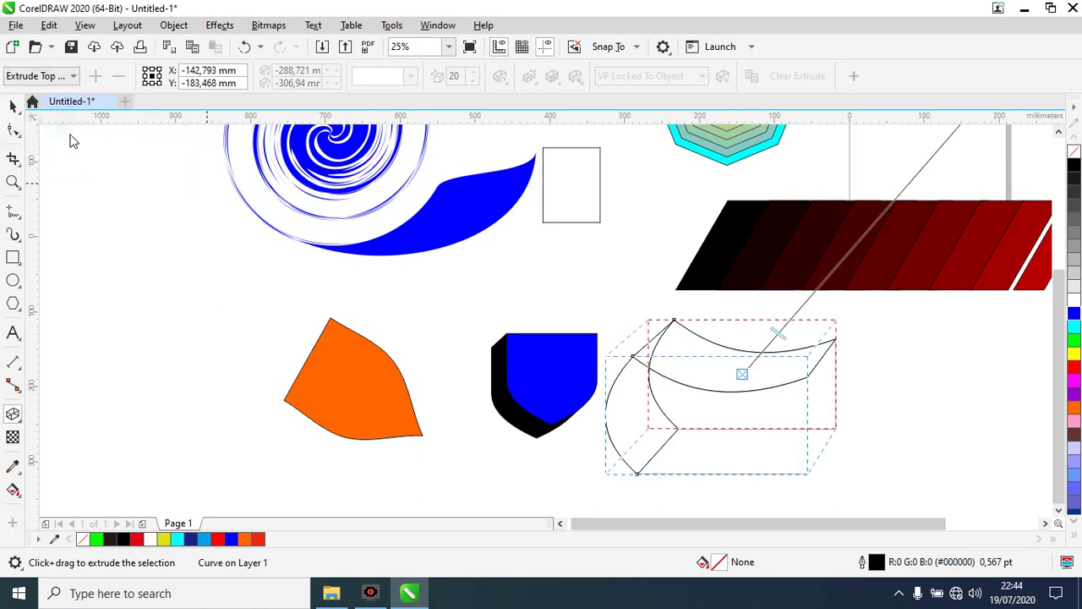
{"action": "left_click", "coordinate": [1073, 315]}
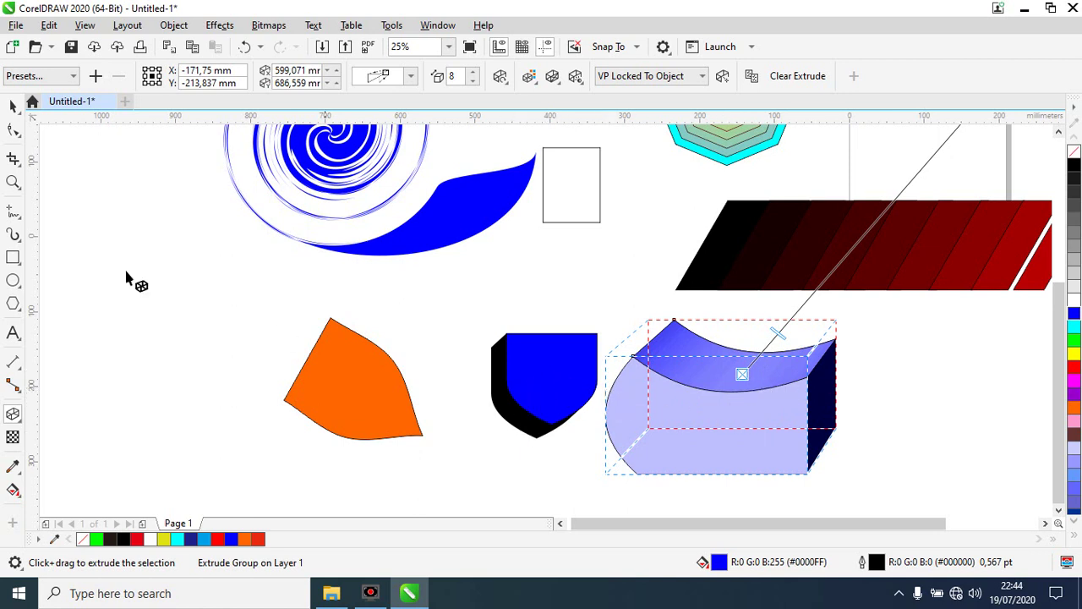
{"action": "left_click", "coordinate": [15, 416]}
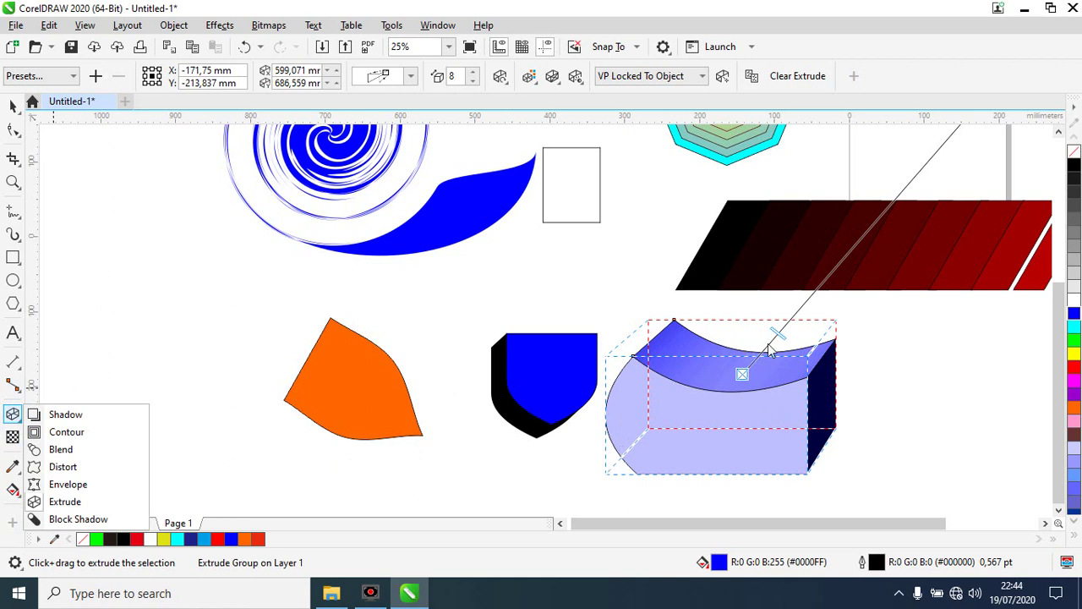
{"action": "left_click", "coordinate": [67, 501]}
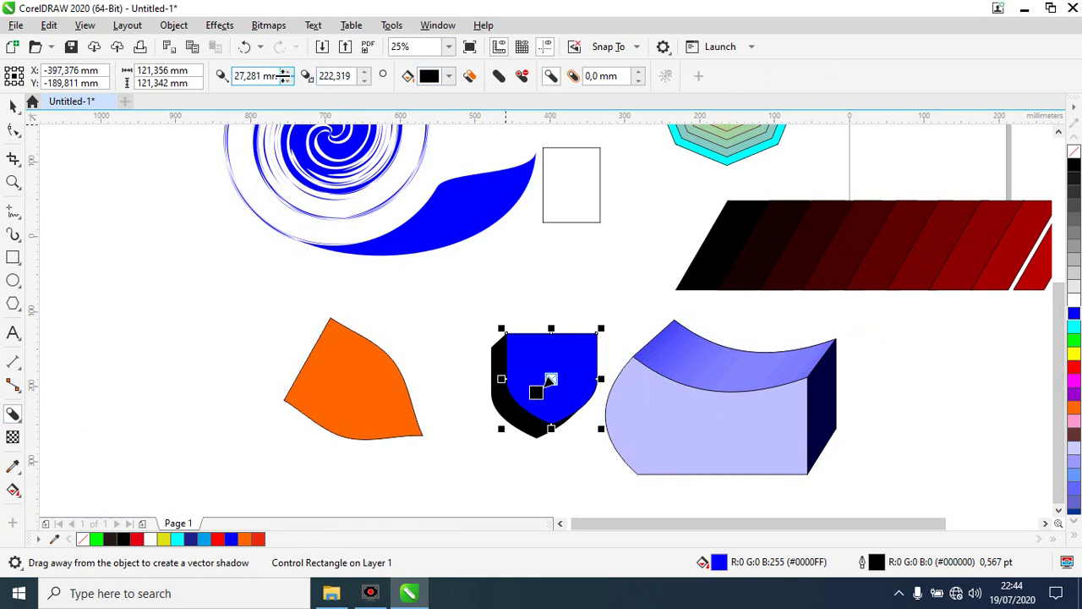
- Set the shield's block shadow depth to 40 mm, keeping the original direction
{"action": "left_click", "coordinate": [288, 72]}
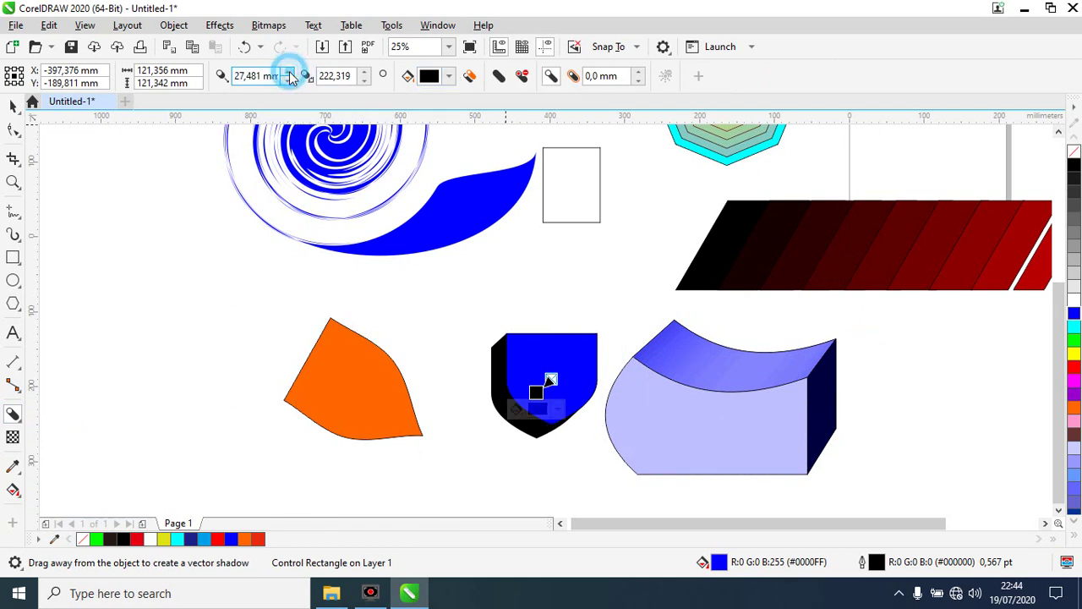
{"action": "left_click", "coordinate": [287, 72]}
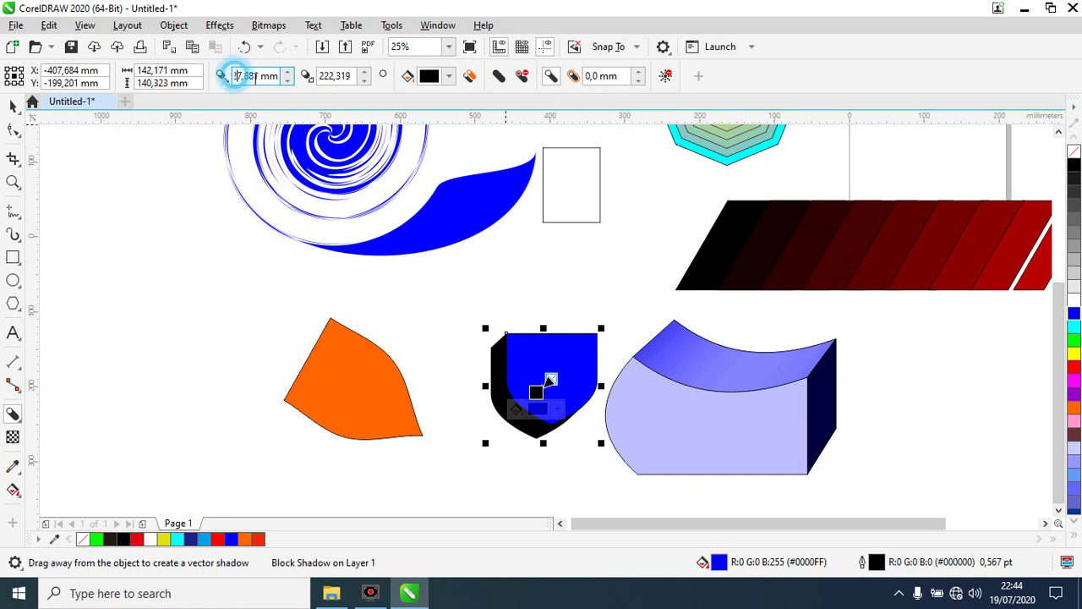
{"action": "key", "text": "BackSpace"}
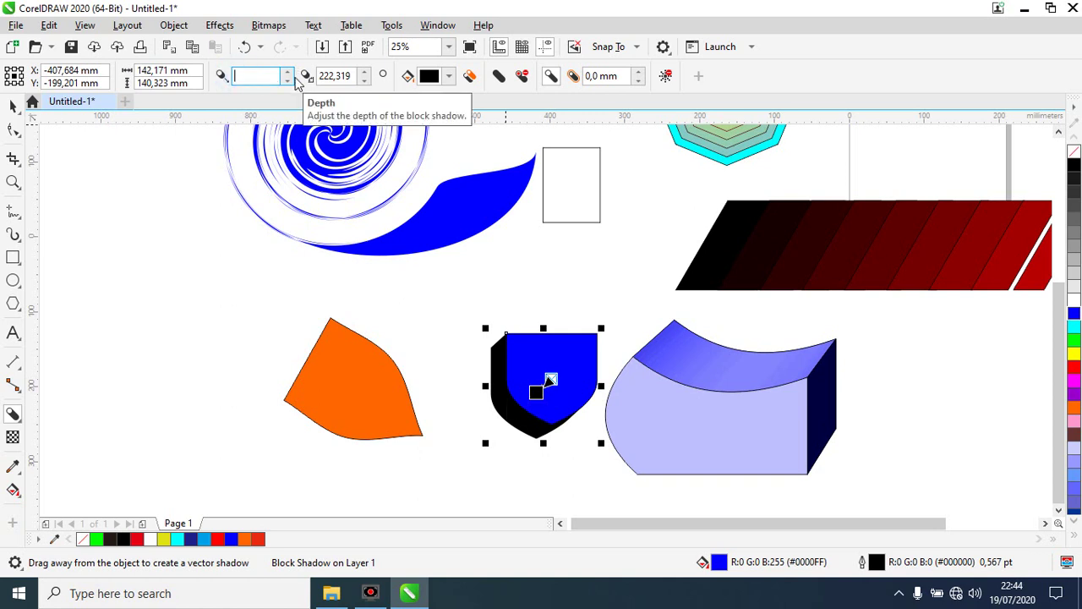
{"action": "type", "text": "40"}
{"action": "key", "text": "Return"}
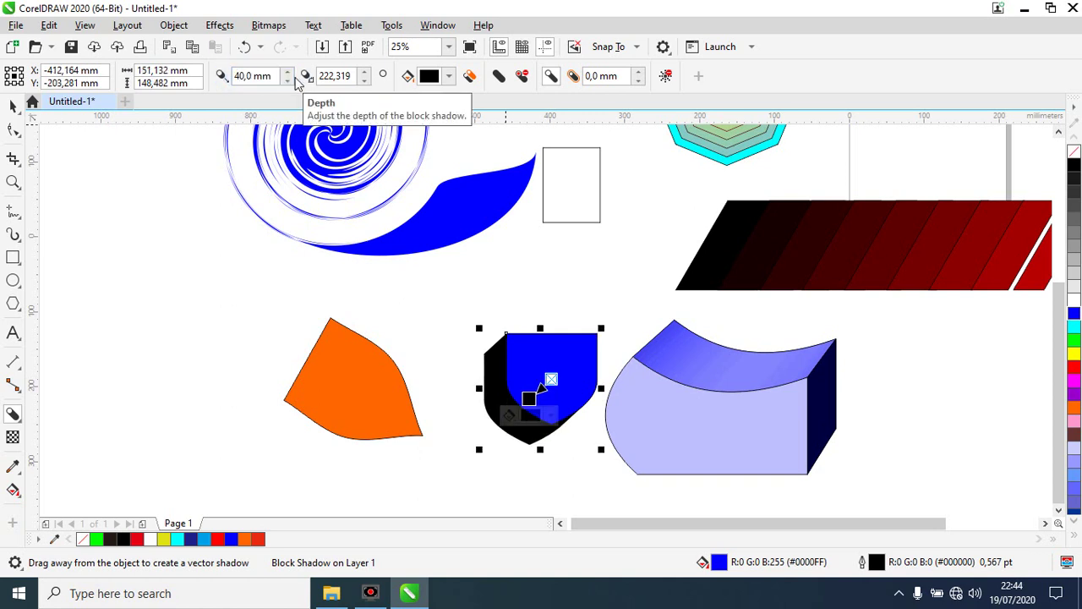
{"action": "double_click", "coordinate": [315, 75]}
{"action": "type", "text": "300"}
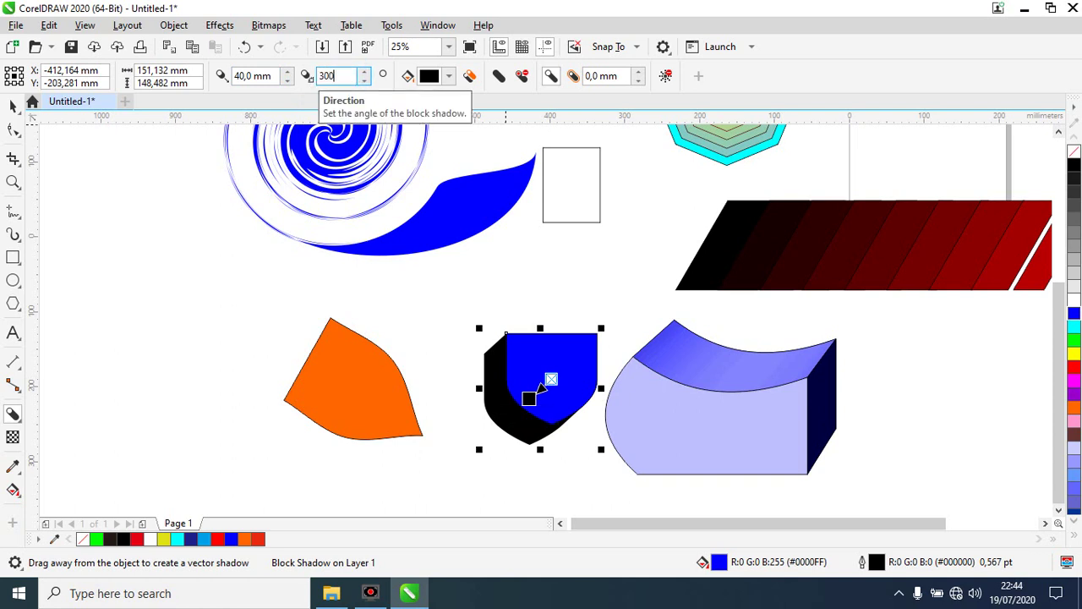
{"action": "key", "text": "Return"}
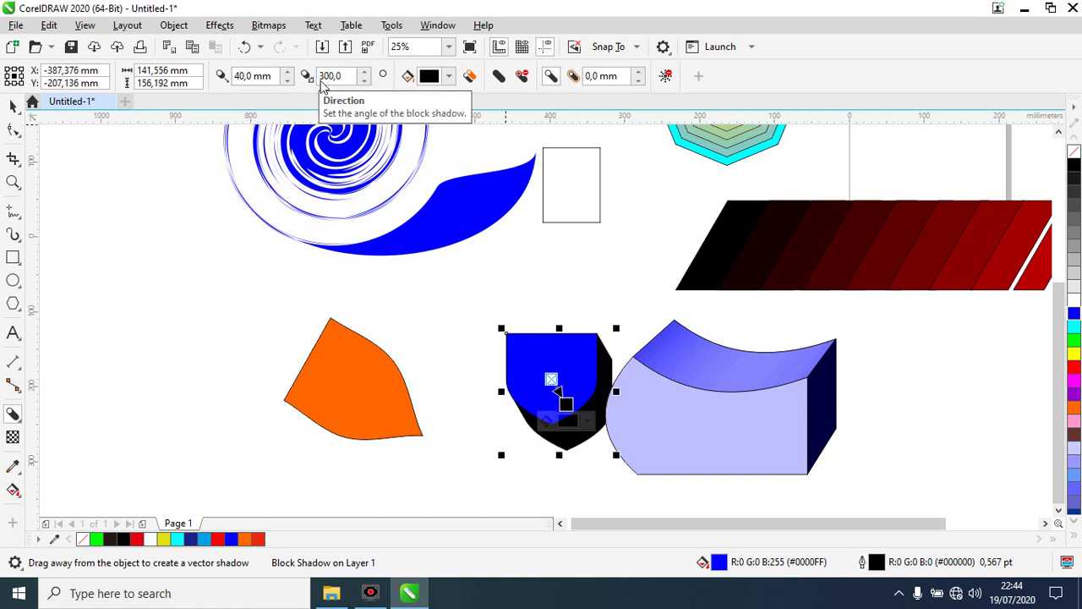
{"action": "key", "text": "ctrl+z"}
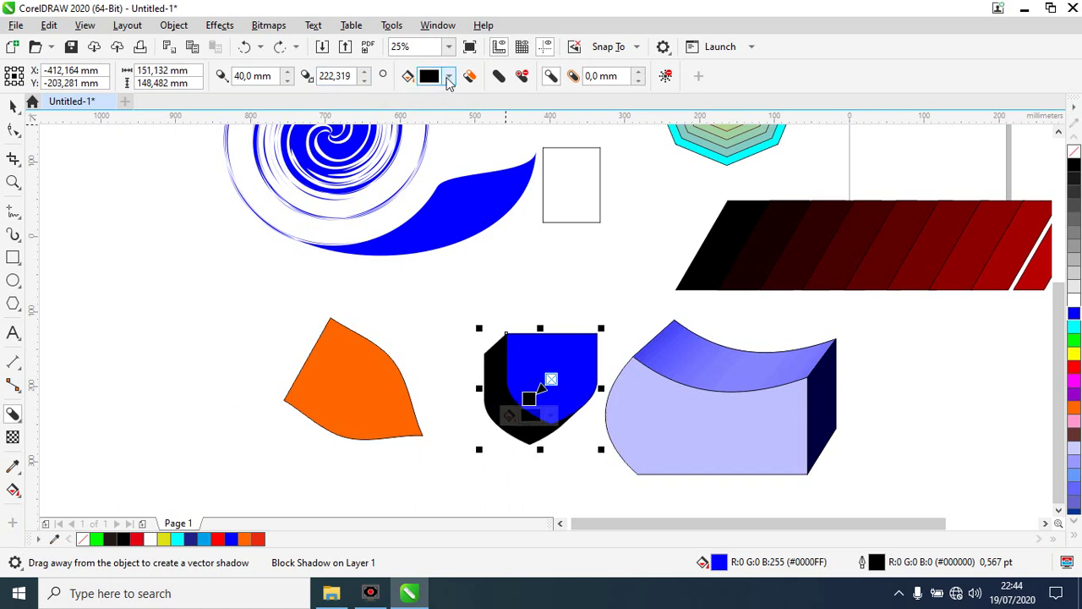
- Make the block shadow red, leaving overprint, overlap trimming and hole removal off
{"action": "left_click", "coordinate": [448, 76]}
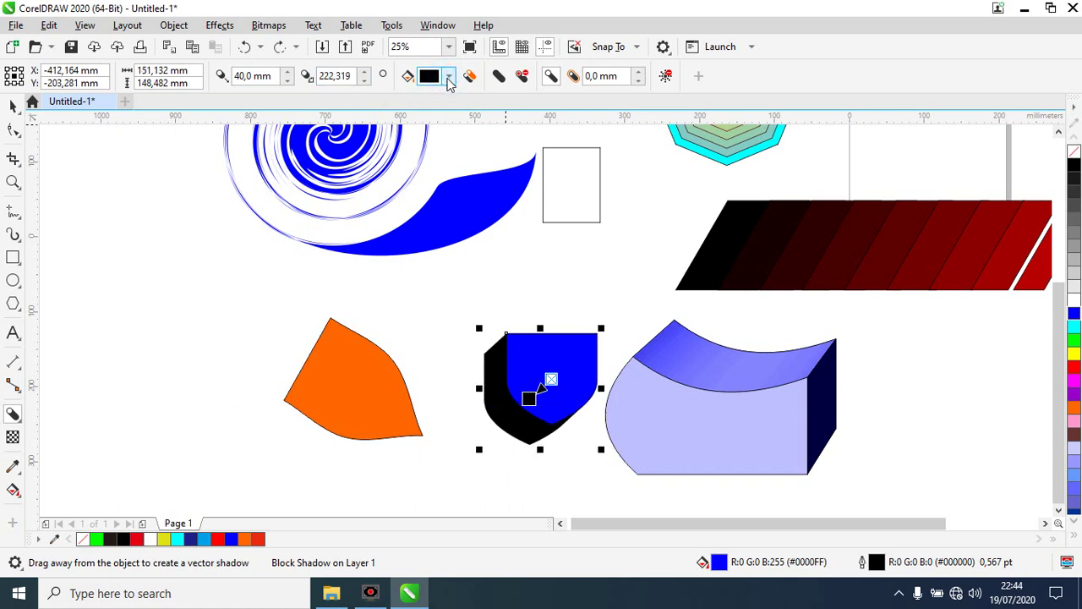
{"action": "left_click", "coordinate": [449, 77]}
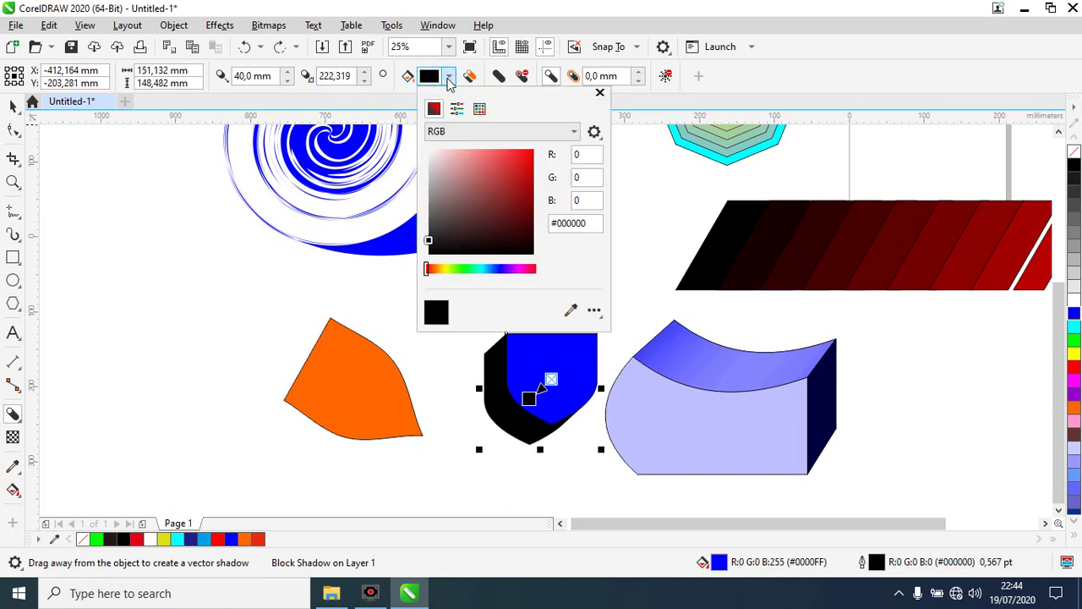
{"action": "left_click", "coordinate": [529, 158]}
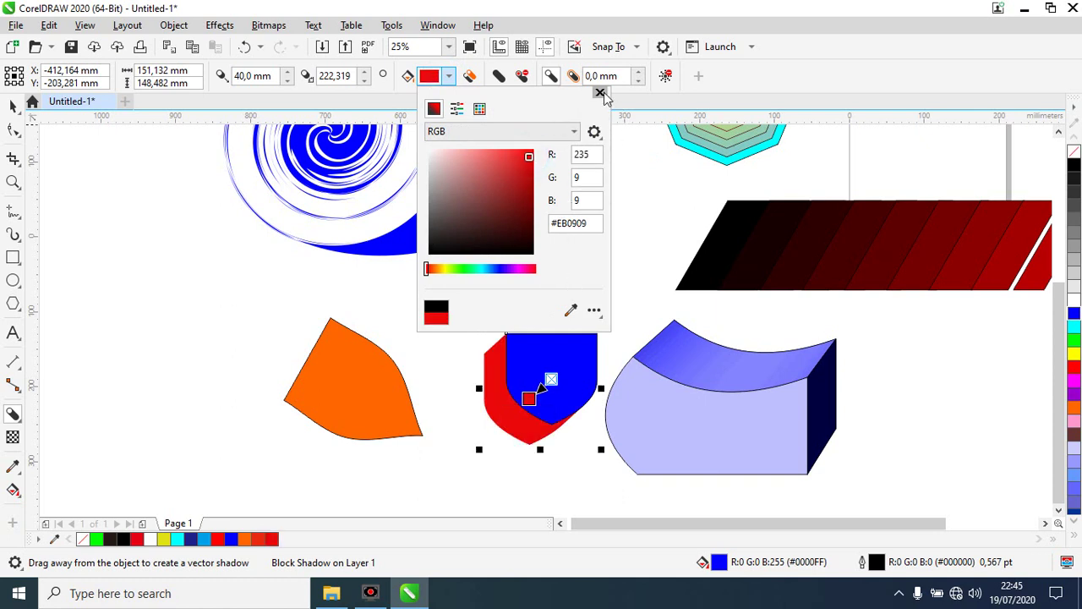
{"action": "left_click", "coordinate": [471, 76]}
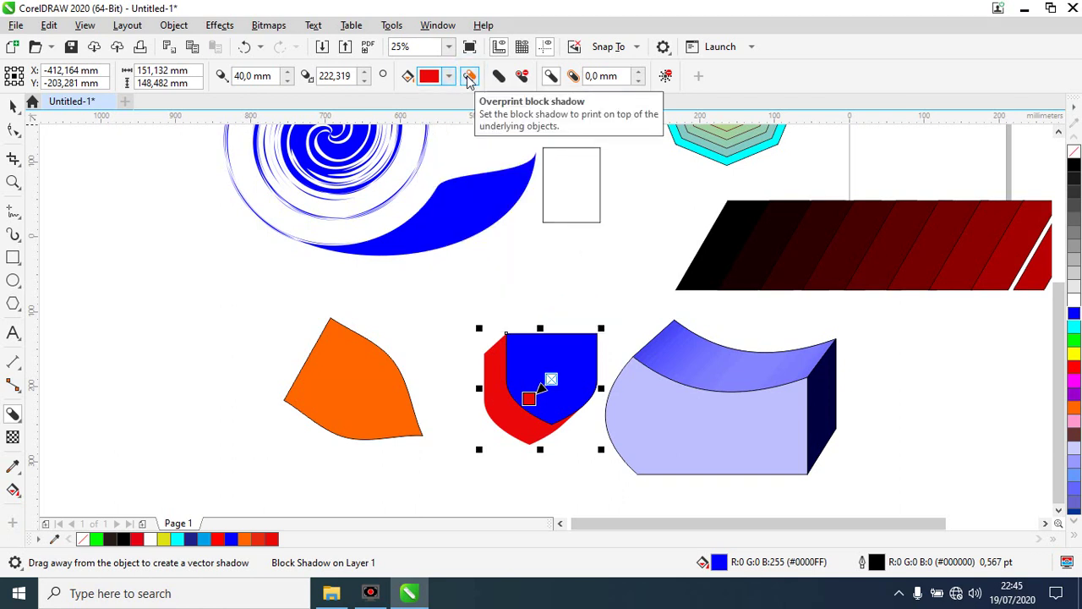
{"action": "left_click", "coordinate": [470, 77]}
{"action": "left_click", "coordinate": [470, 77]}
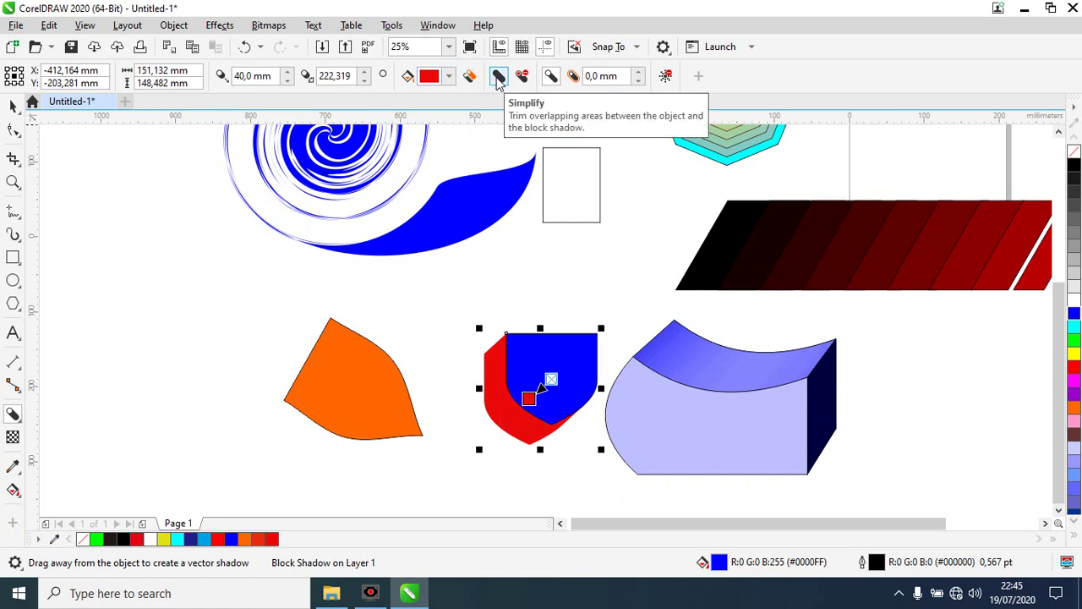
{"action": "left_click", "coordinate": [498, 78]}
{"action": "left_click", "coordinate": [498, 78]}
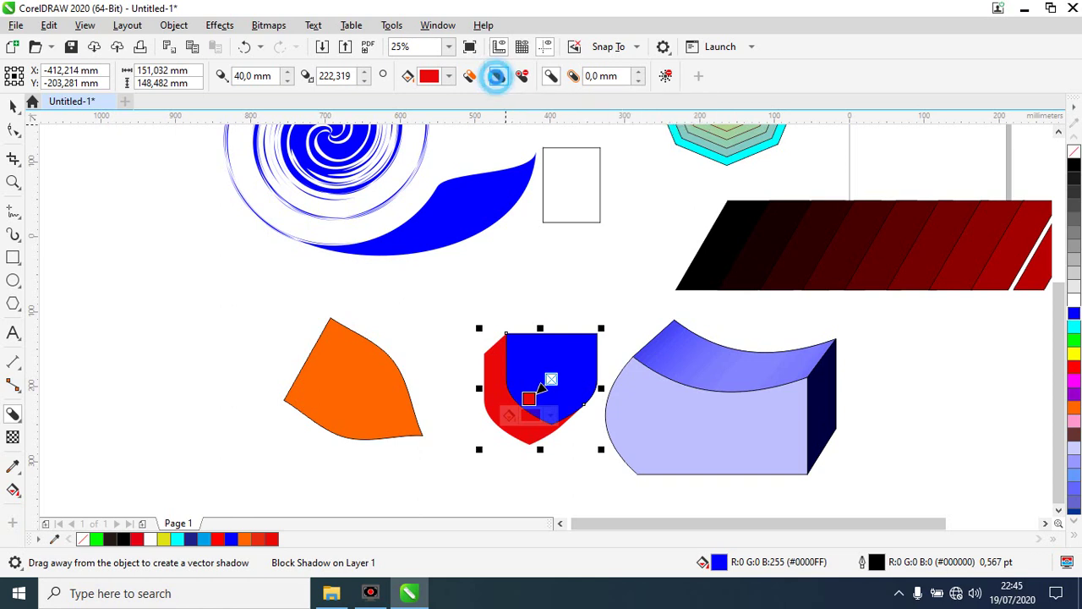
{"action": "left_click", "coordinate": [522, 76]}
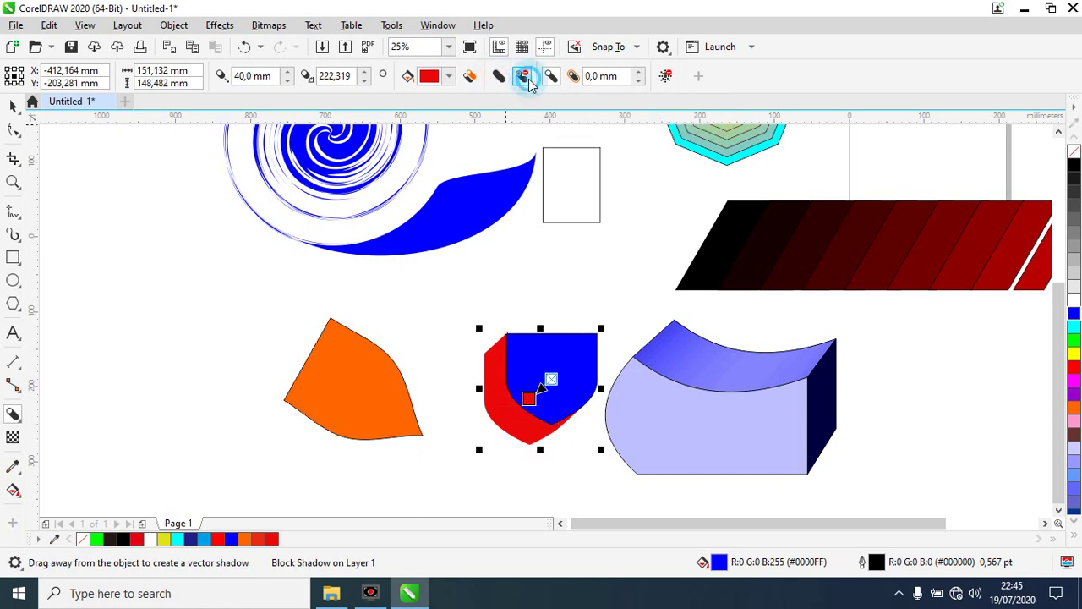
{"action": "left_click", "coordinate": [522, 76]}
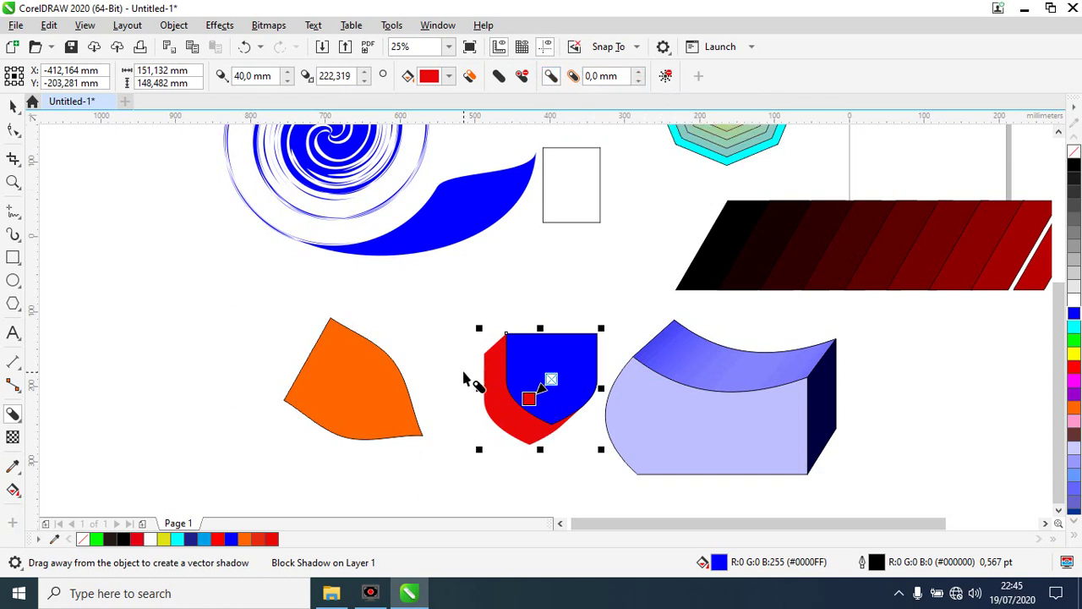
- Expand the block shadow by 10 mm around the shield
{"action": "left_click_drag", "start_coordinate": [455, 306], "coordinate": [620, 464]}
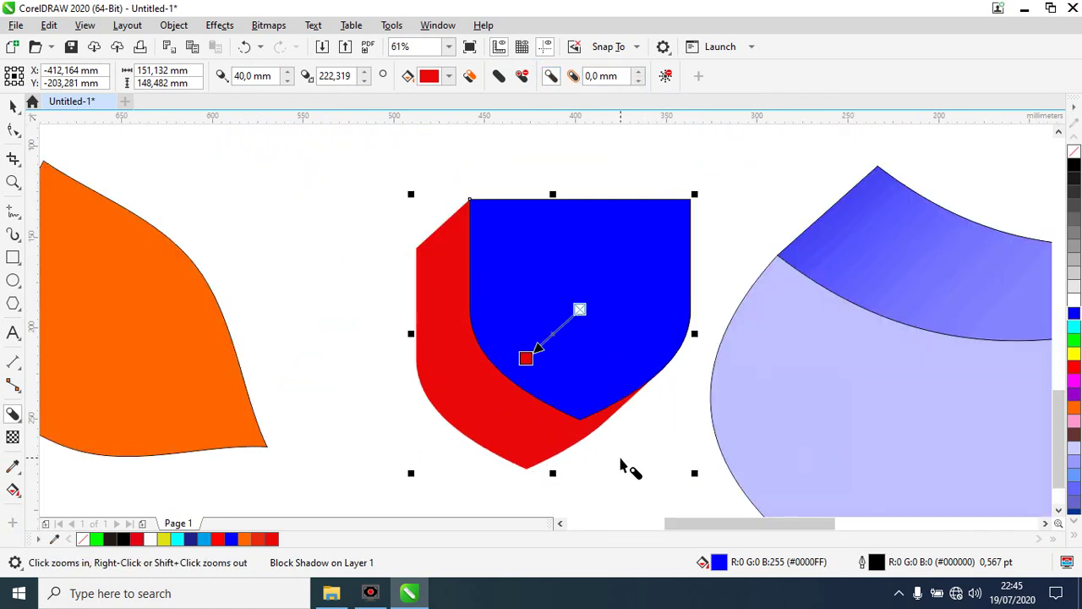
{"action": "double_click", "coordinate": [625, 73]}
{"action": "type", "text": "10"}
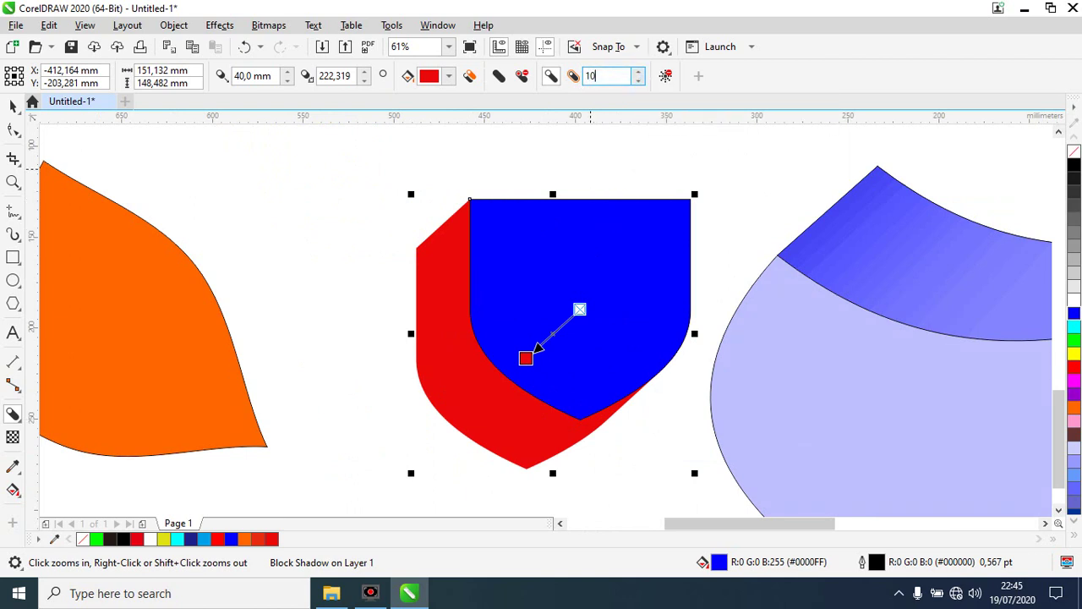
{"action": "key", "text": "Return"}
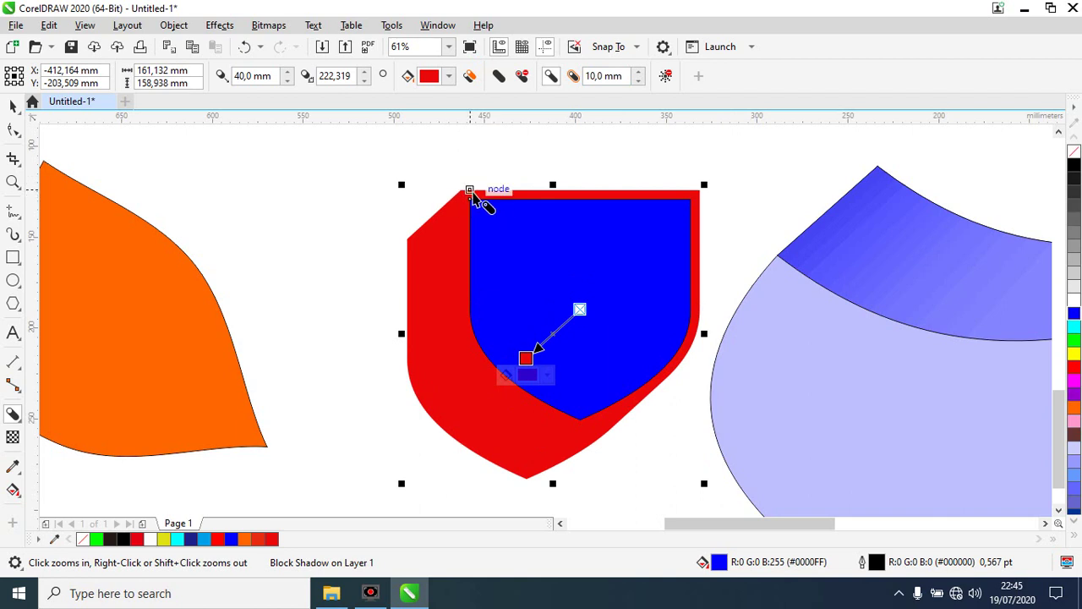
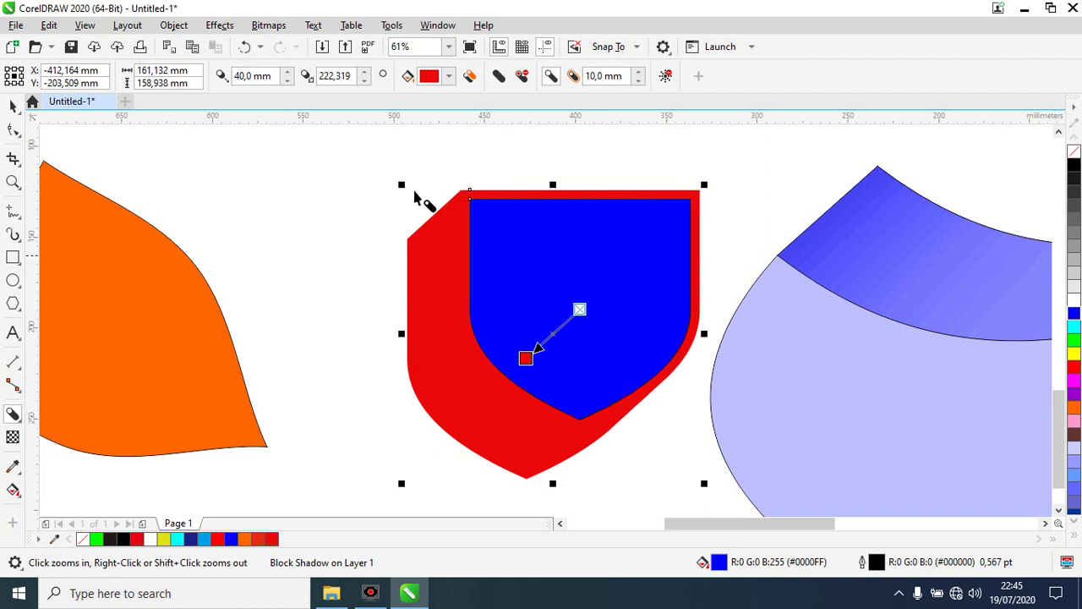
- Leave the block shadow controls and select the shield's blue inner shape
{"action": "left_click", "coordinate": [14, 106]}
{"action": "left_click", "coordinate": [778, 174]}
{"action": "left_click", "coordinate": [635, 212]}
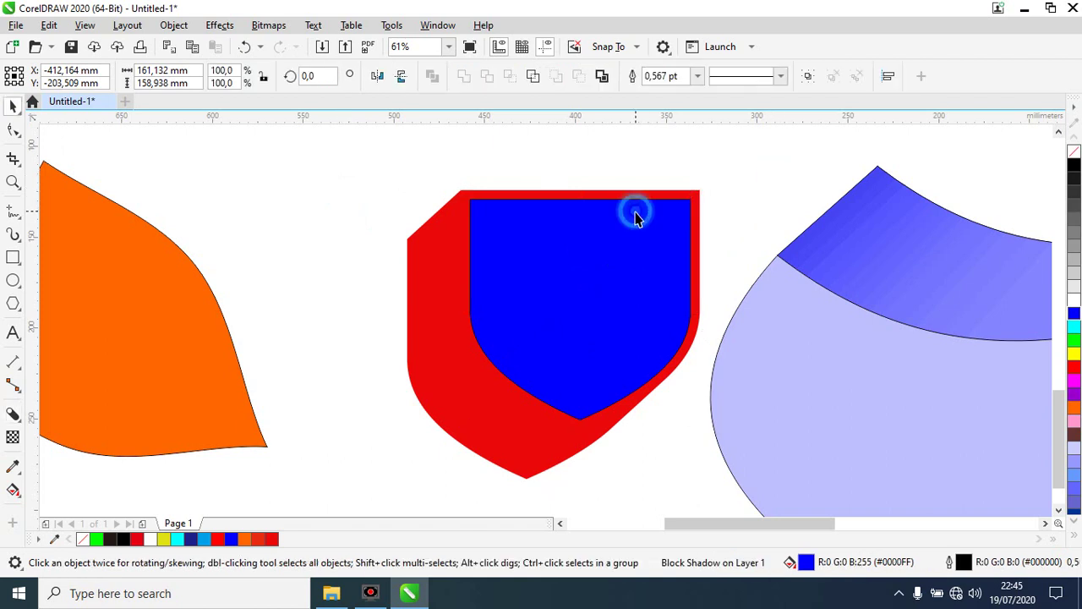
{"action": "left_click", "coordinate": [659, 203]}
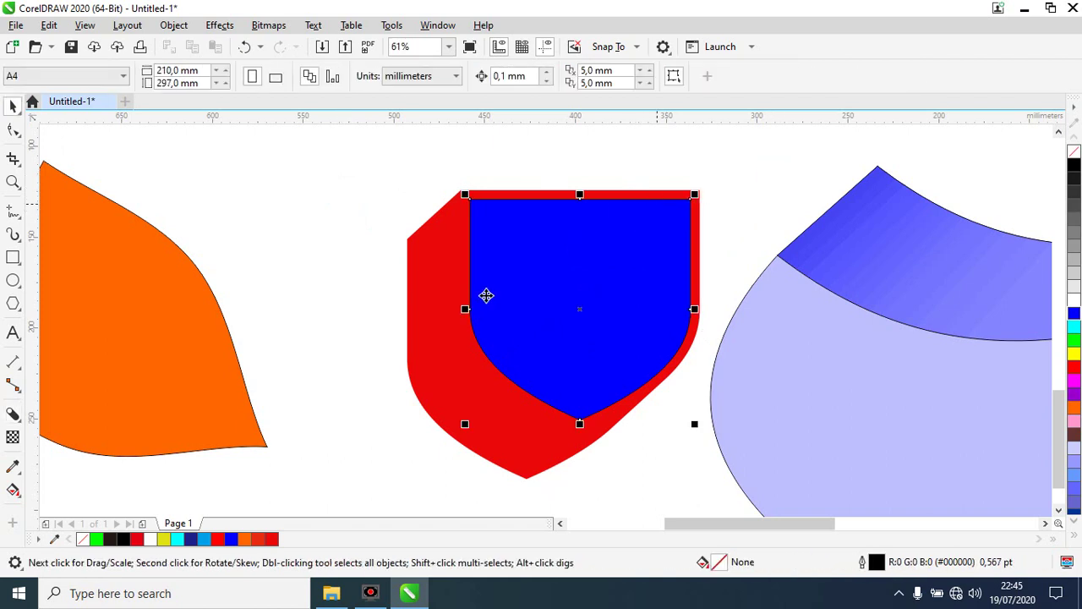
- Extrude the blue inner shape toward the upper right with no preset
{"action": "left_click", "coordinate": [14, 414]}
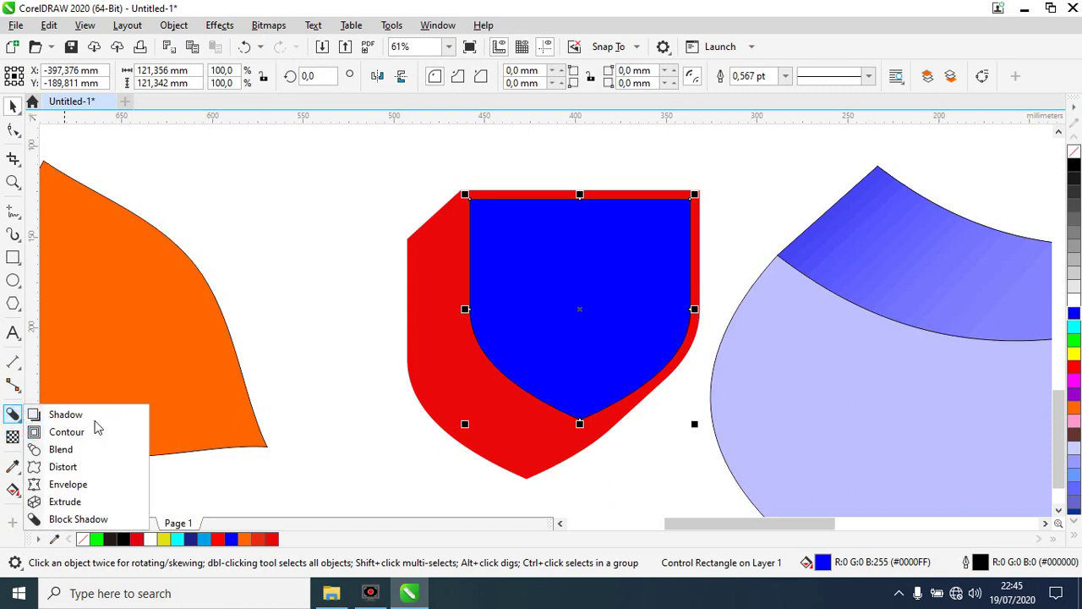
{"action": "left_click", "coordinate": [67, 502]}
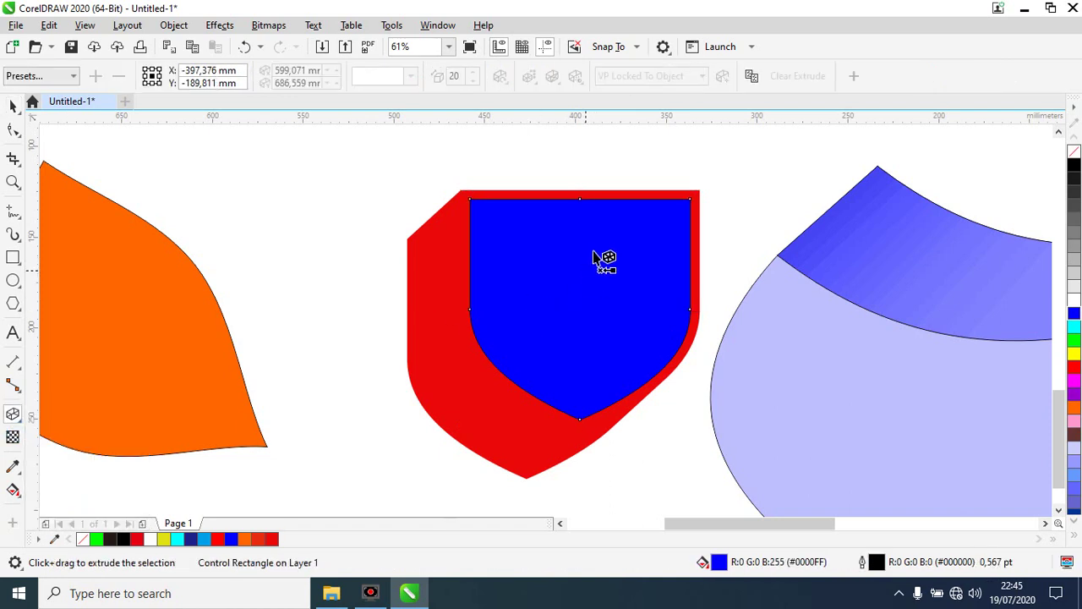
{"action": "left_click", "coordinate": [67, 76]}
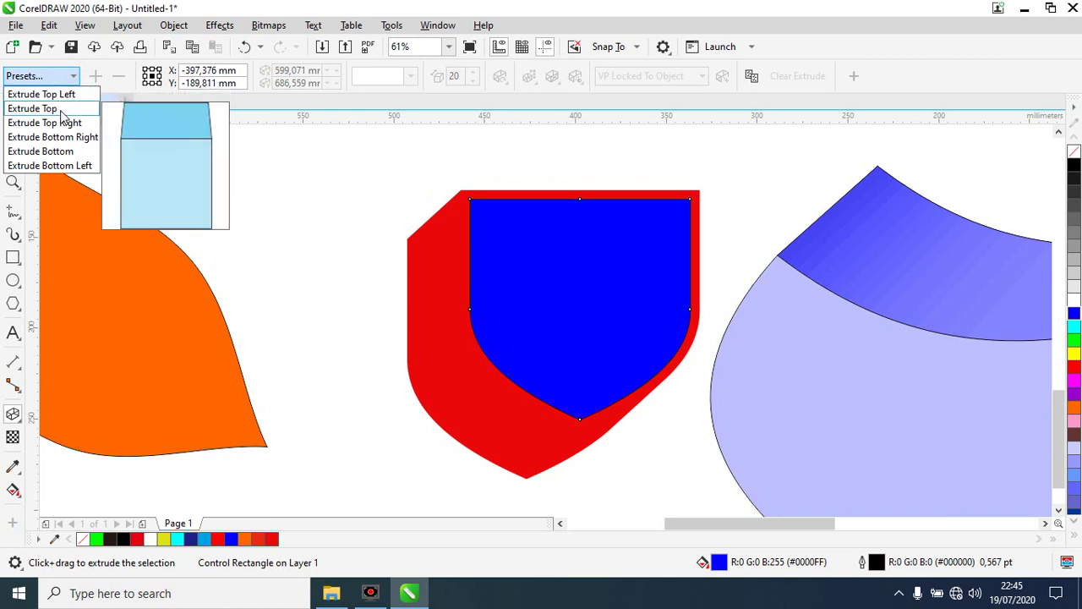
{"action": "left_click", "coordinate": [575, 264]}
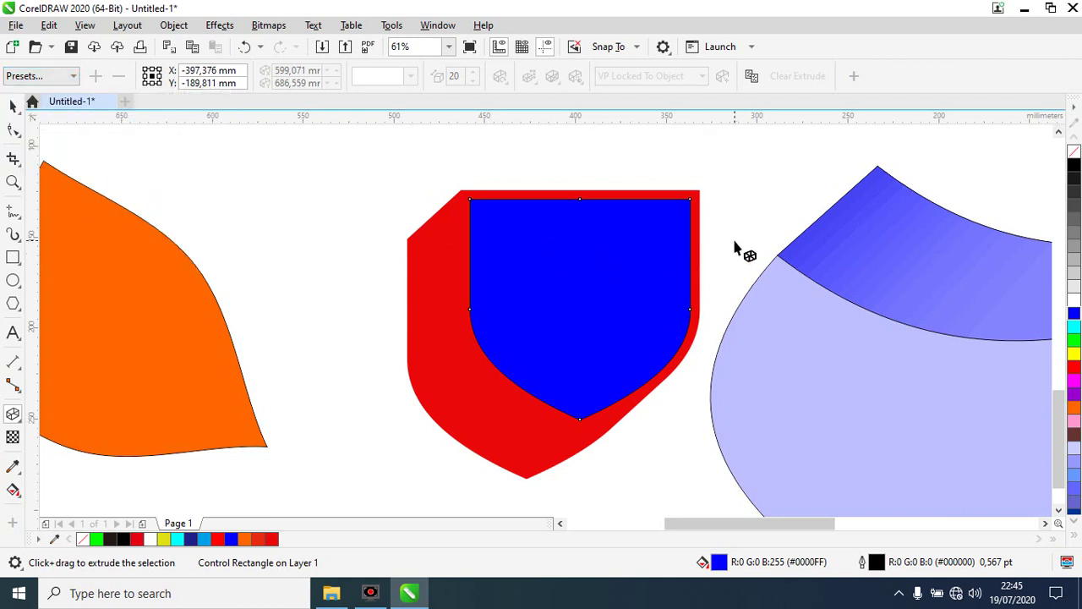
{"action": "left_click_drag", "start_coordinate": [634, 273], "coordinate": [771, 216]}
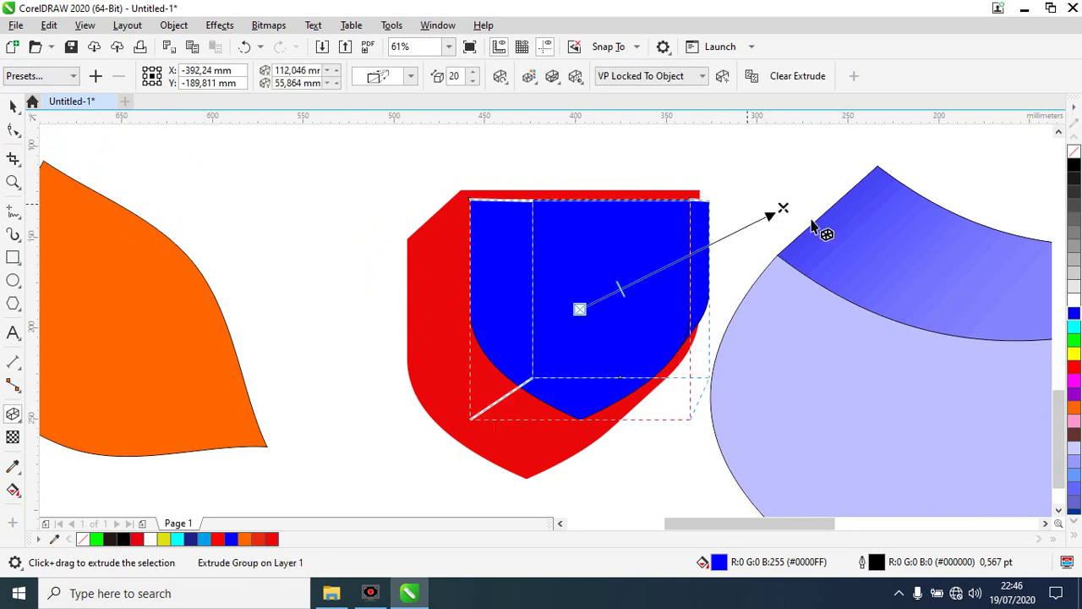
{"action": "left_click_drag", "start_coordinate": [810, 195], "coordinate": [930, 149]}
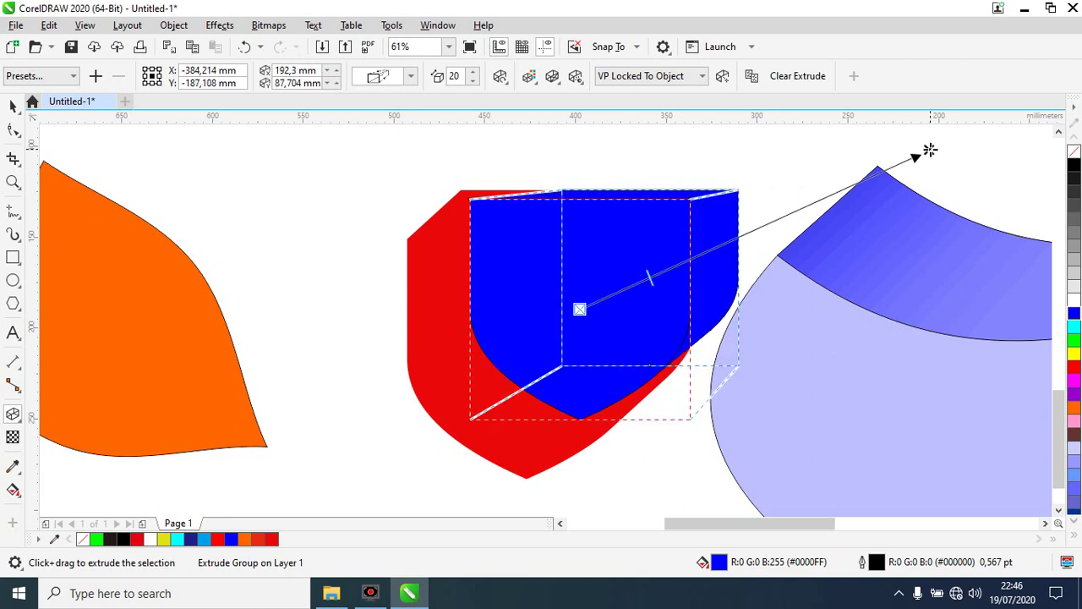
- Turn on a 2 mm, 45° bevel showing only the bevel, then reselect the shape
{"action": "left_click", "coordinate": [552, 76]}
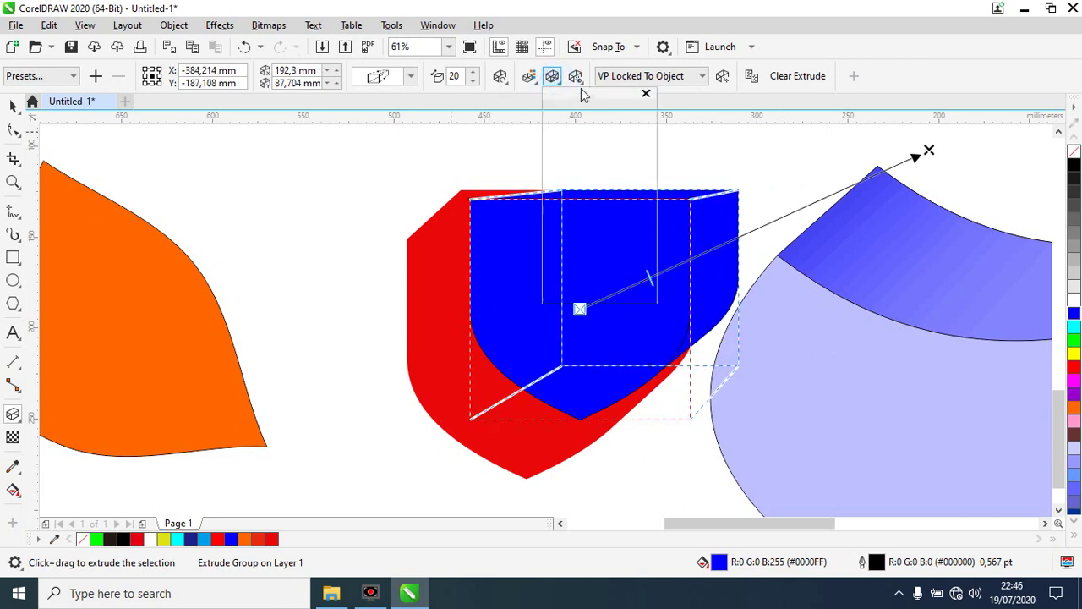
{"action": "left_click", "coordinate": [558, 111]}
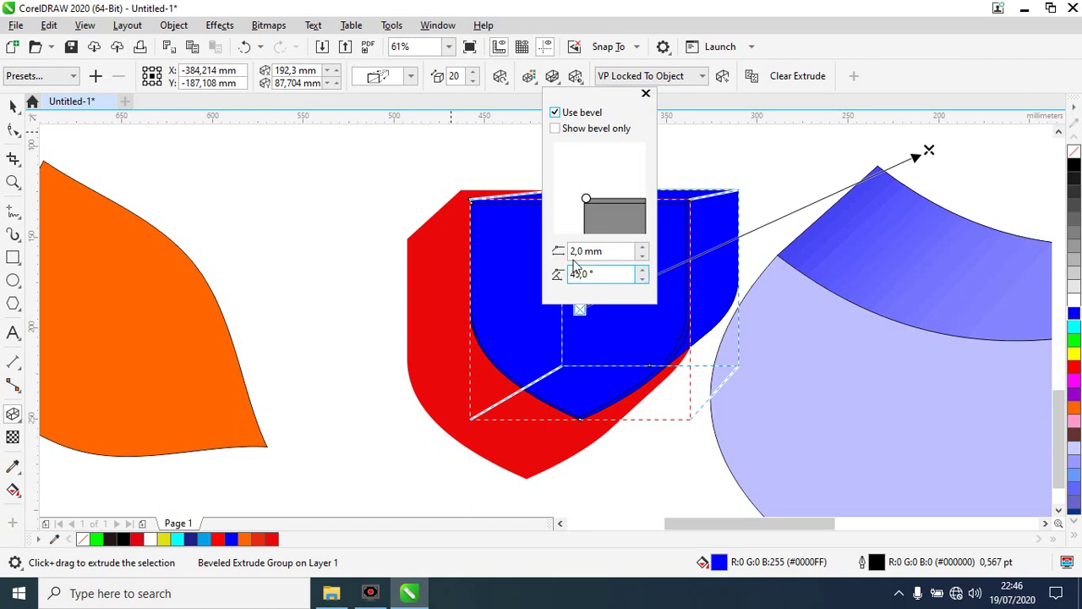
{"action": "left_click", "coordinate": [583, 131]}
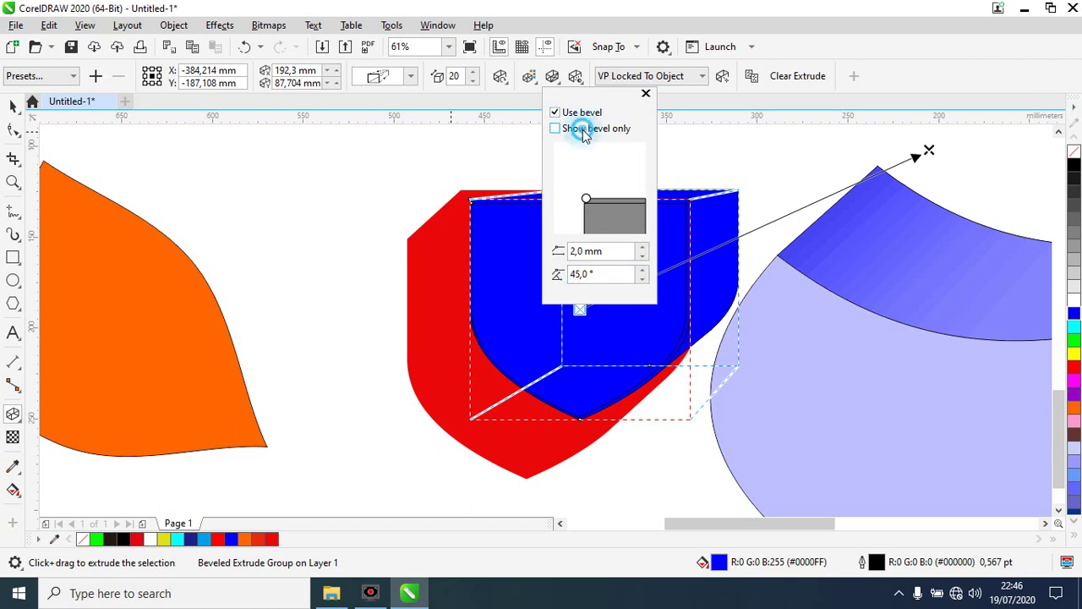
{"action": "left_click", "coordinate": [646, 93]}
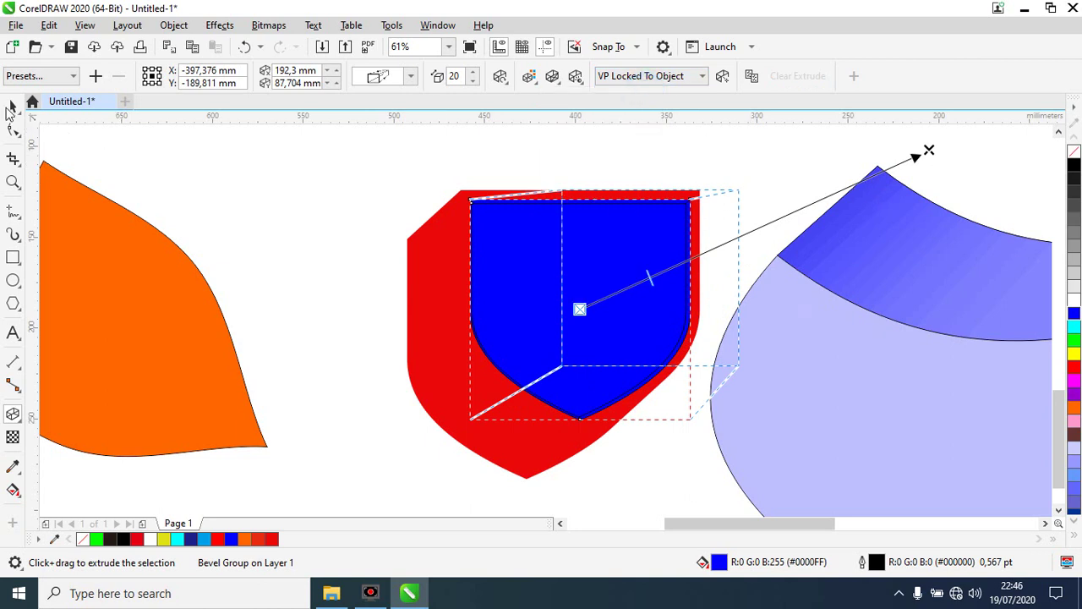
{"action": "left_click", "coordinate": [11, 107]}
{"action": "left_click", "coordinate": [280, 186]}
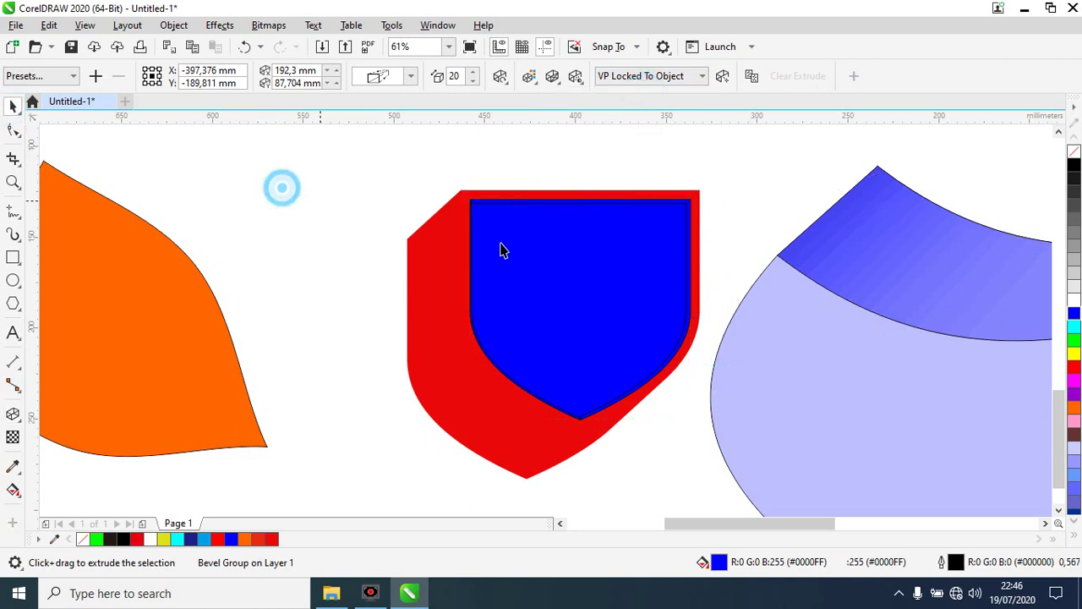
{"action": "left_click", "coordinate": [647, 209]}
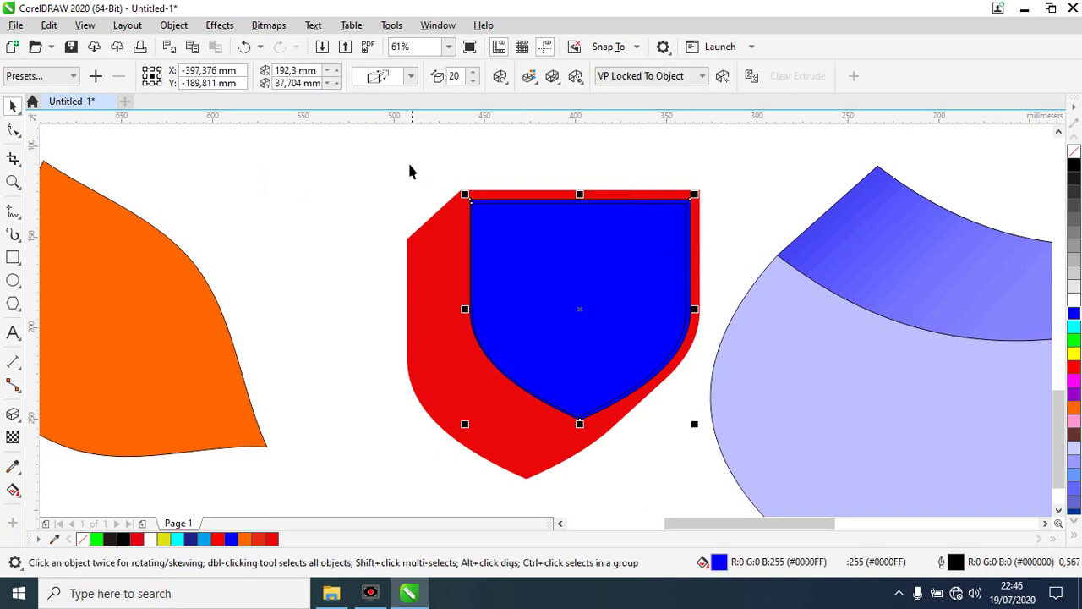
- Zoom in on the shield to inspect its bevelled edge
{"action": "key", "text": "F2"}
{"action": "left_click_drag", "start_coordinate": [415, 169], "coordinate": [695, 414]}
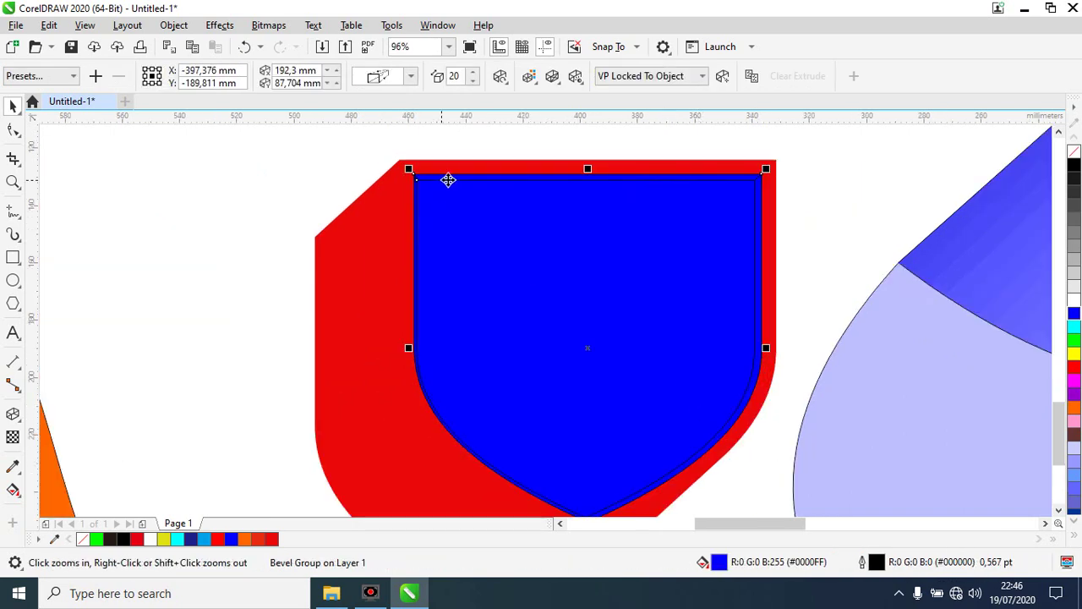
{"action": "left_click", "coordinate": [505, 147]}
{"action": "key", "text": "Escape"}
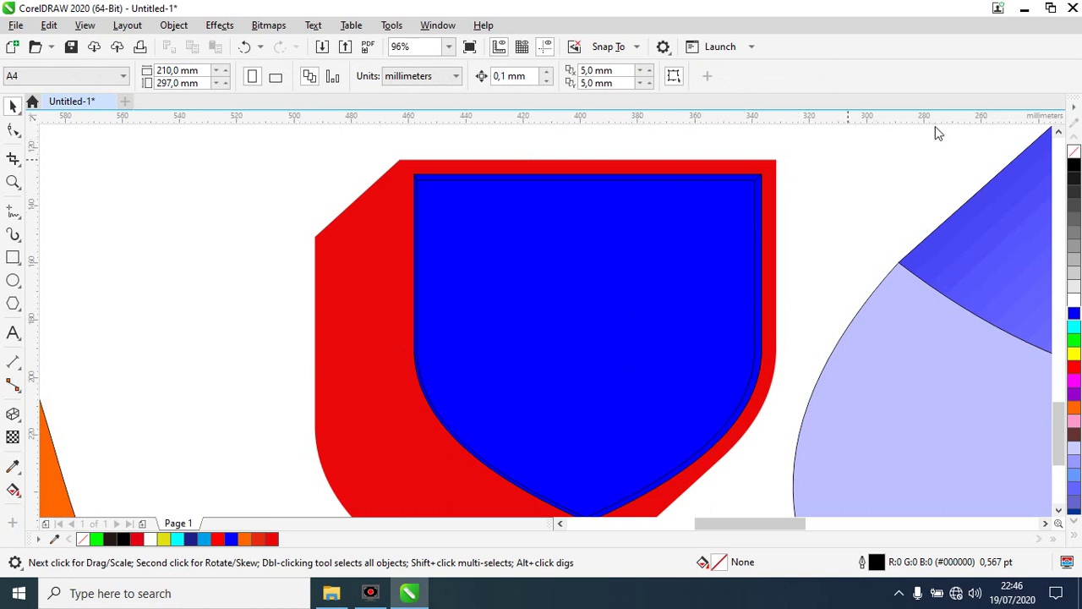
- Check the red block shadow with the Block Shadow tool, then reselect the bevelled blue shape
{"action": "left_click", "coordinate": [348, 359]}
{"action": "left_click", "coordinate": [17, 423]}
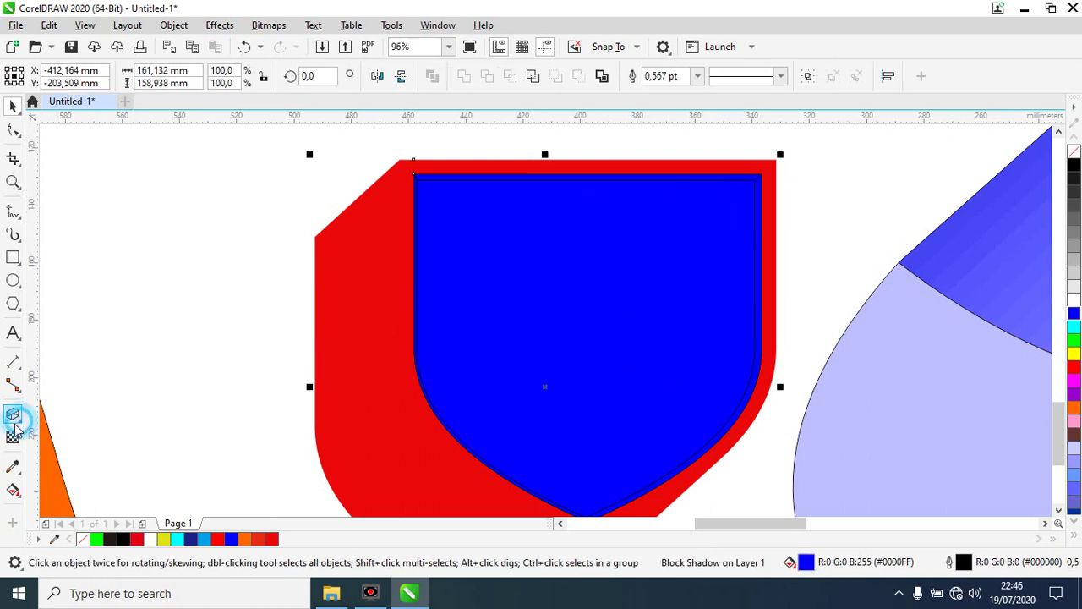
{"action": "left_click", "coordinate": [77, 518]}
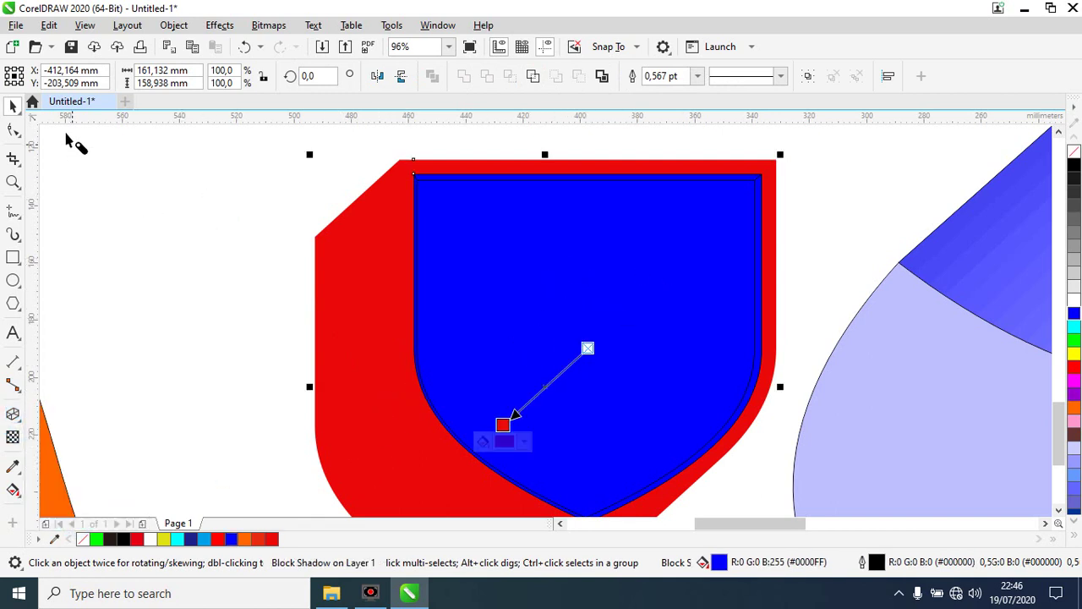
{"action": "left_click", "coordinate": [13, 106]}
{"action": "left_click", "coordinate": [161, 212]}
{"action": "left_click", "coordinate": [555, 258]}
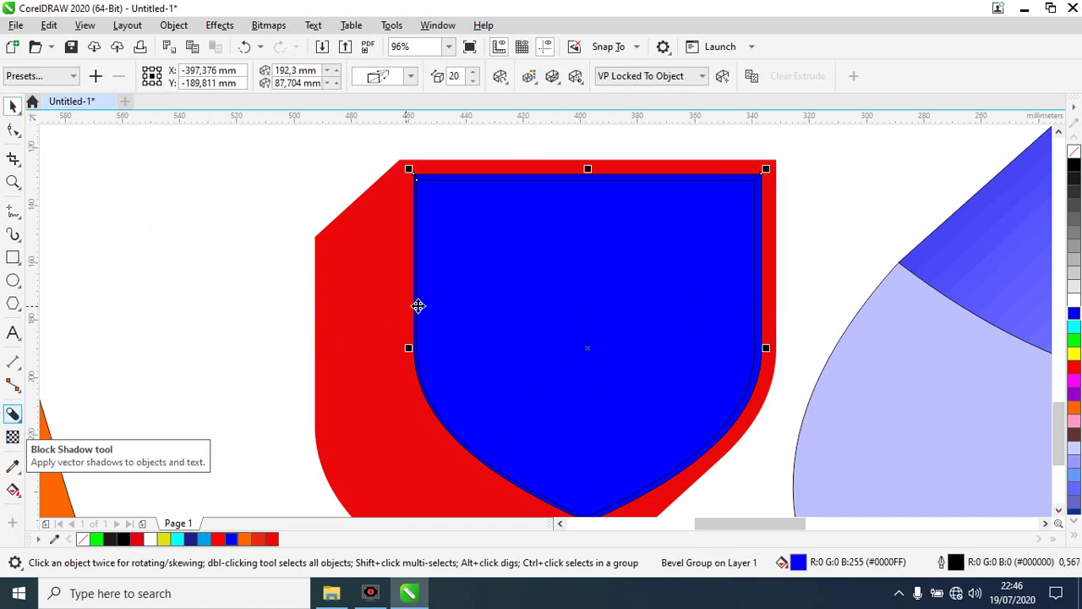
- Zoom out to 25% and select the bevelled blue shape again
{"action": "scroll", "coordinate": [466, 296], "scroll_direction": "down", "scroll_amount": 2}
{"action": "scroll", "coordinate": [466, 295], "scroll_direction": "down", "scroll_amount": 1}
{"action": "left_click", "coordinate": [510, 408]}
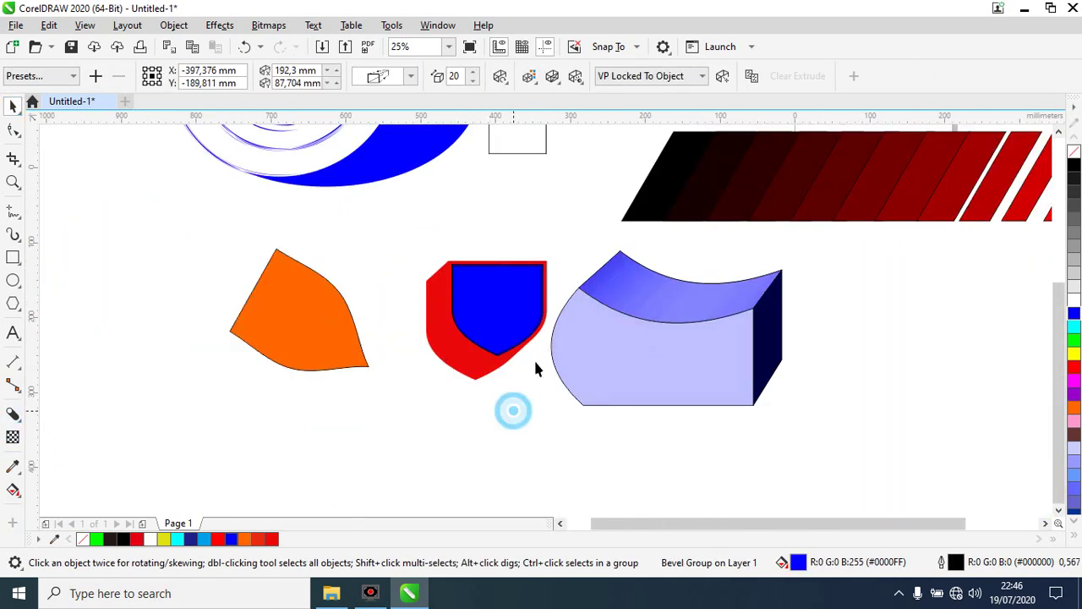
{"action": "left_click", "coordinate": [520, 311]}
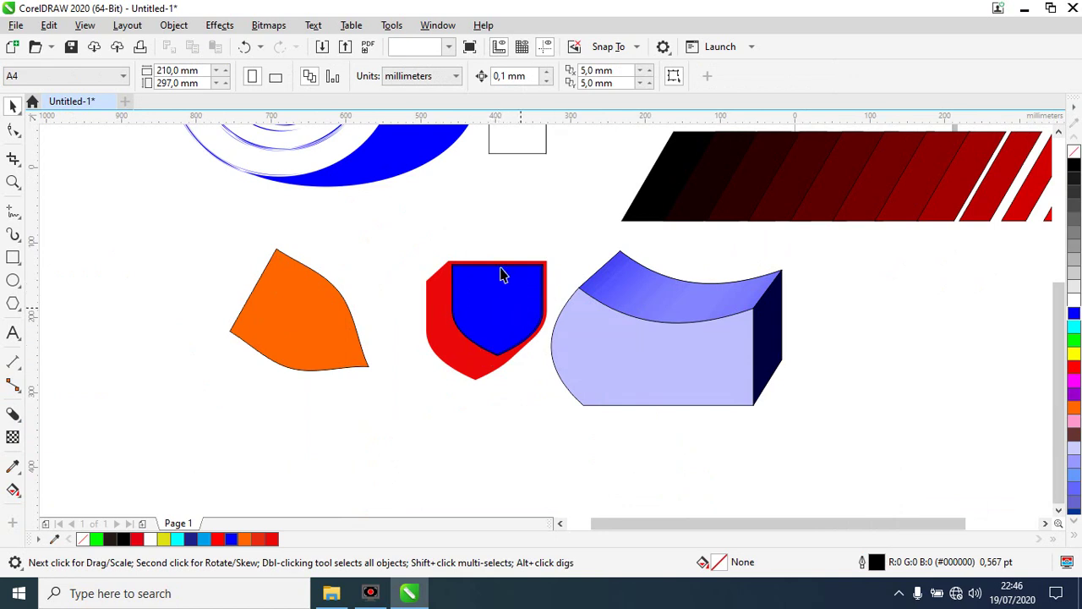
{"action": "left_click", "coordinate": [19, 421]}
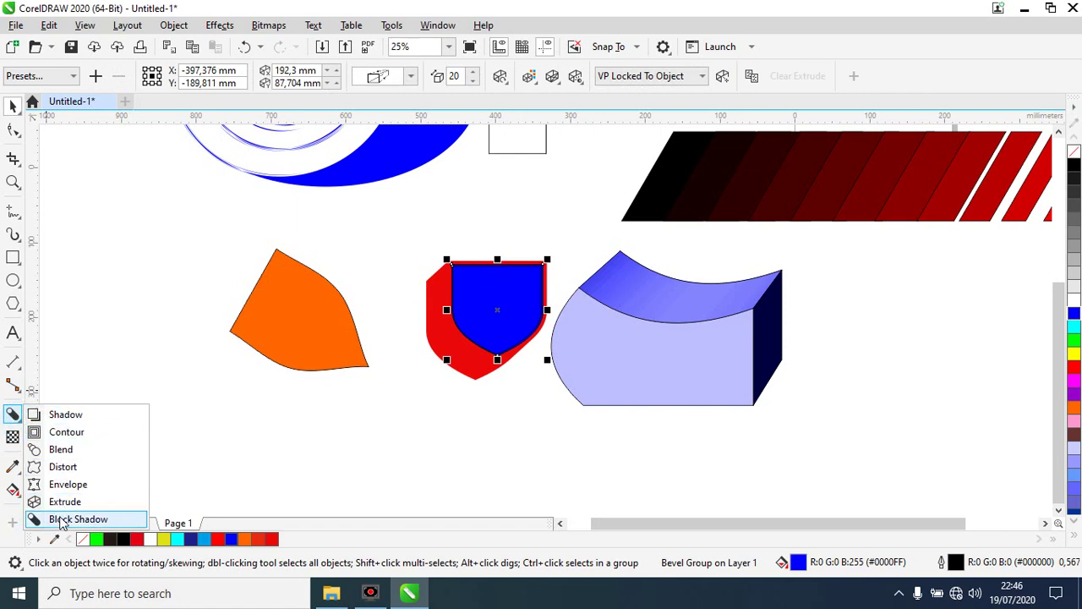
- Re-extrude the blue shape and switch off Use bevel and Show bevel only
{"action": "left_click", "coordinate": [61, 501]}
{"action": "left_click_drag", "start_coordinate": [497, 309], "coordinate": [640, 244]}
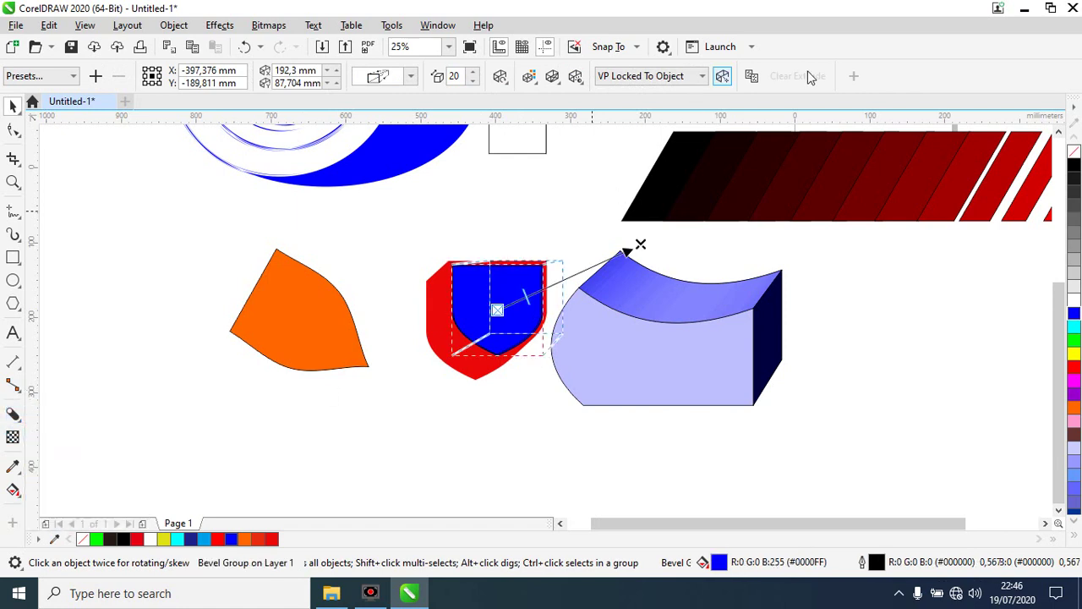
{"action": "left_click", "coordinate": [552, 76]}
{"action": "left_click", "coordinate": [555, 112]}
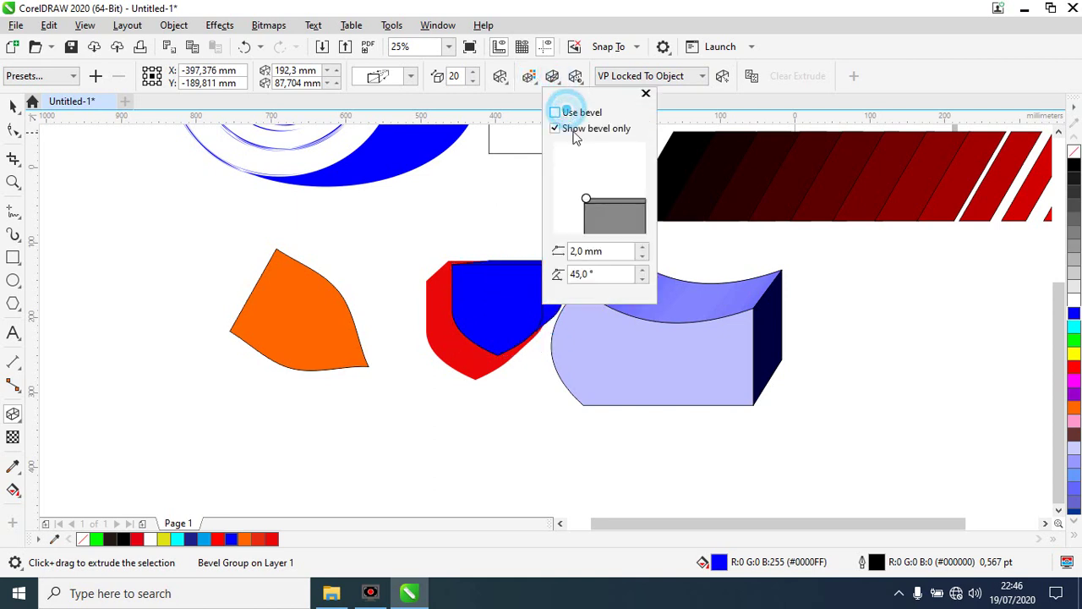
{"action": "left_click", "coordinate": [574, 132]}
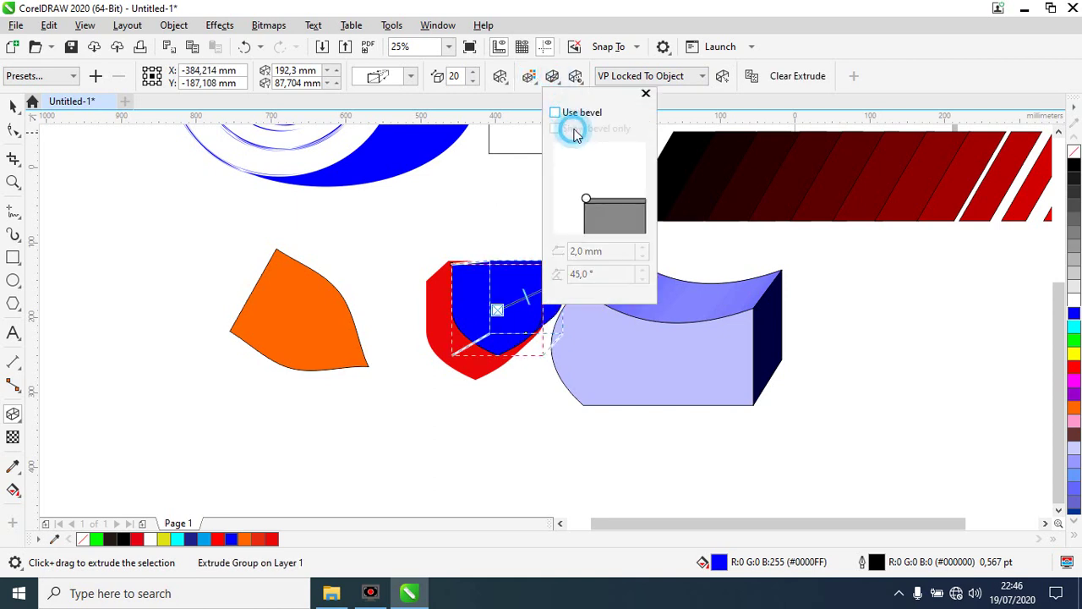
{"action": "left_click", "coordinate": [646, 93]}
- Clear the extrusion from the shield and zoom in closely on it
{"action": "left_click", "coordinate": [786, 76]}
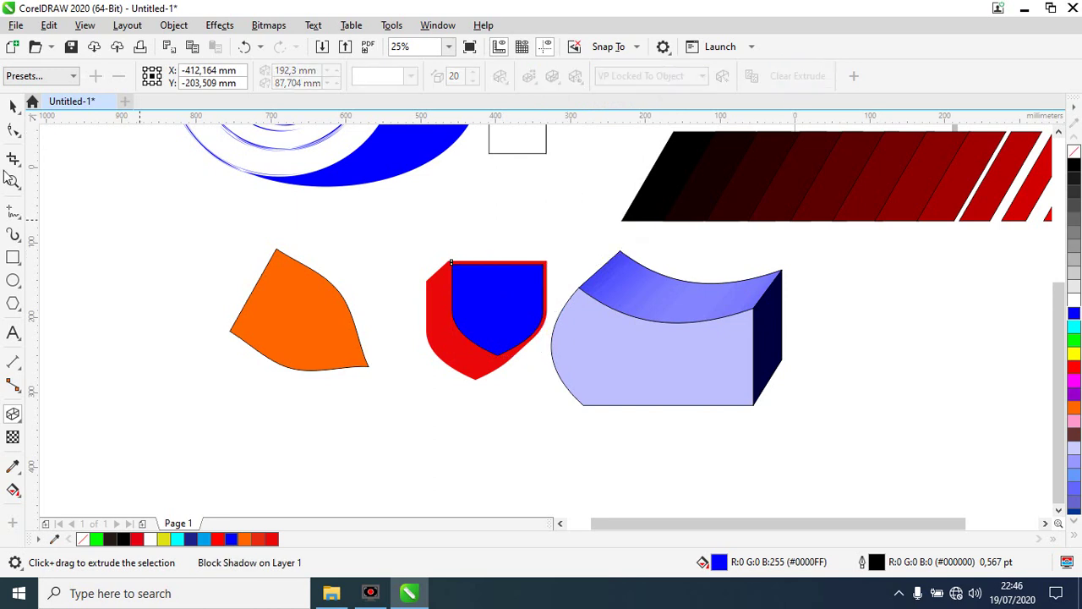
{"action": "left_click", "coordinate": [13, 105]}
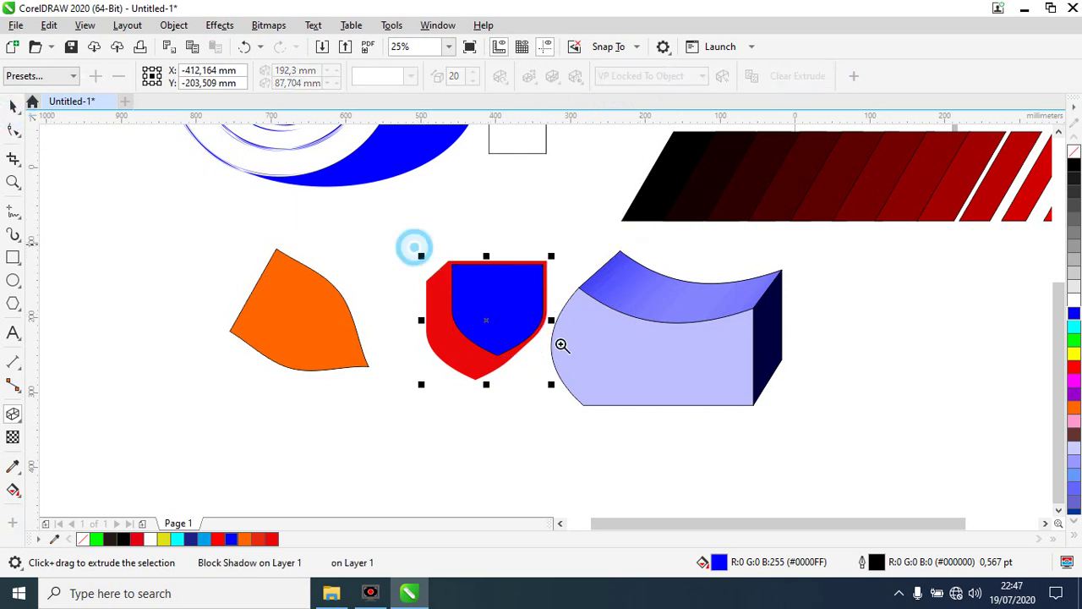
{"action": "left_click_drag", "start_coordinate": [414, 246], "coordinate": [566, 386]}
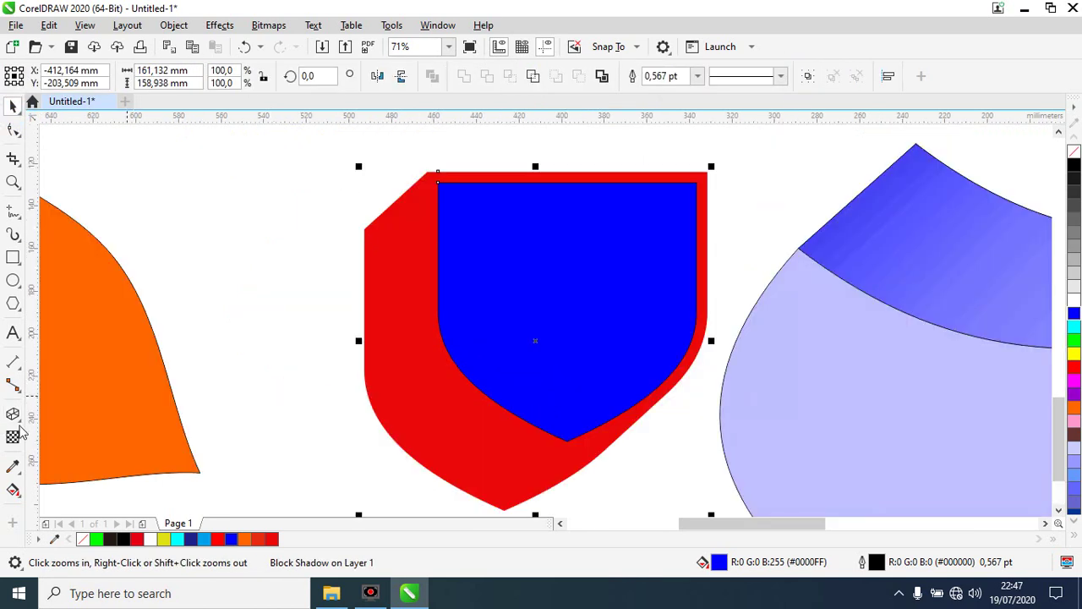
{"action": "left_click", "coordinate": [12, 414]}
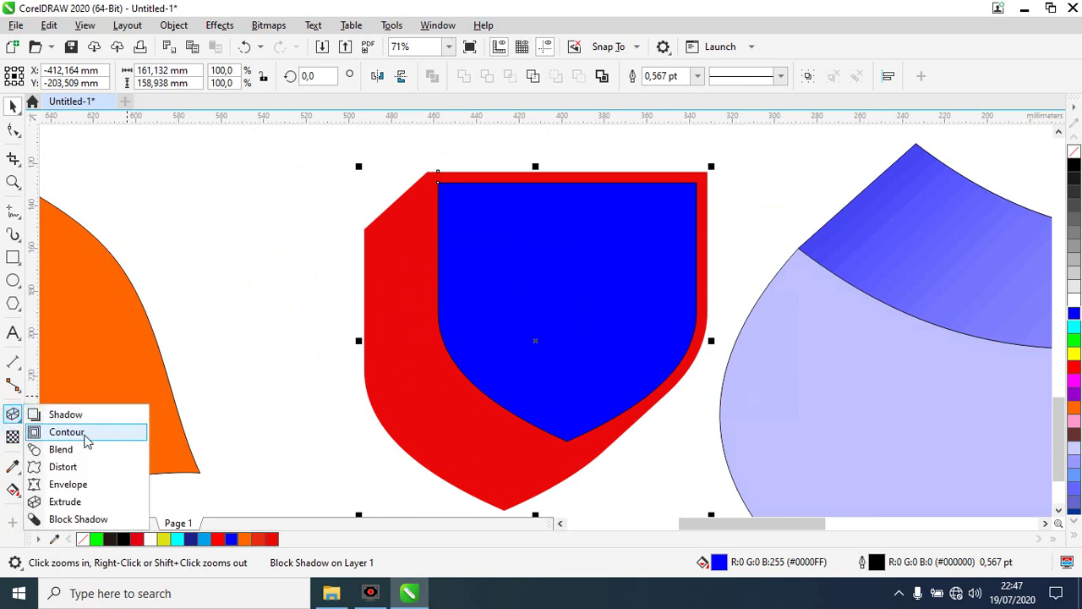
{"action": "left_click", "coordinate": [84, 433]}
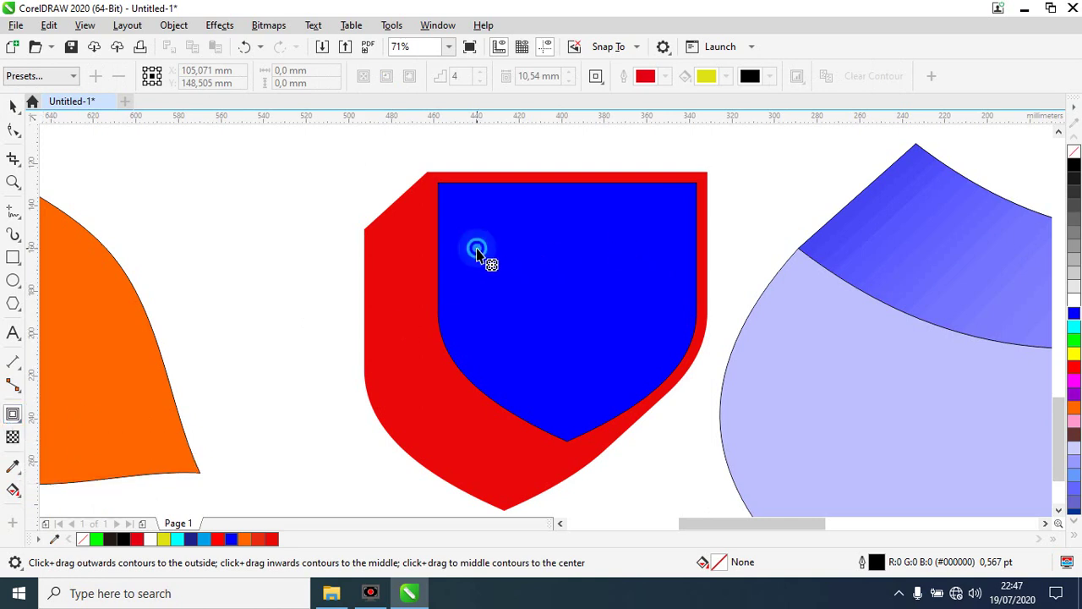
{"action": "left_click", "coordinate": [479, 207]}
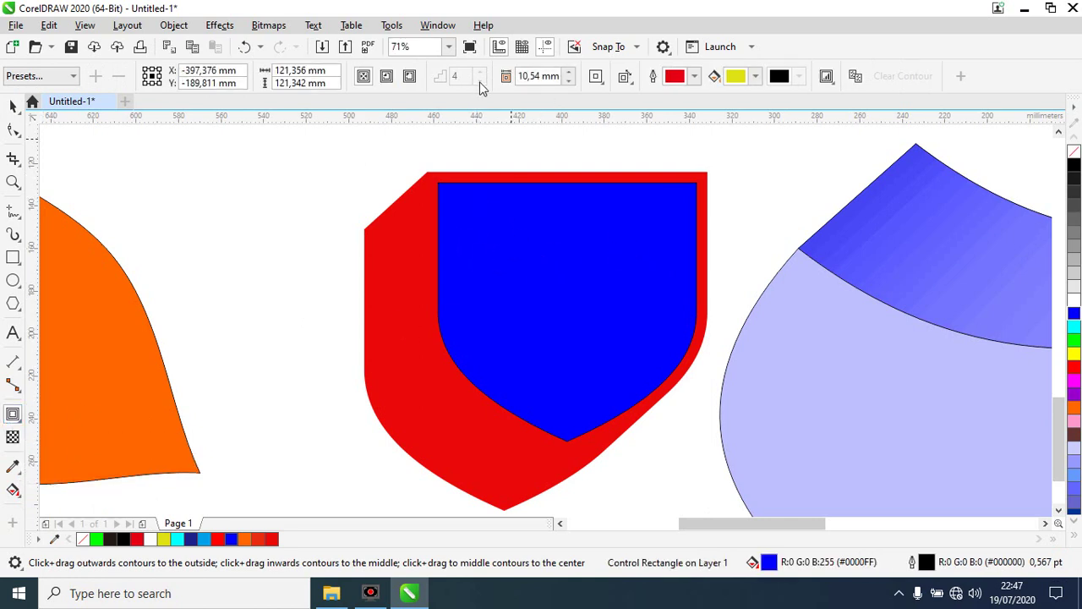
{"action": "left_click", "coordinate": [388, 78]}
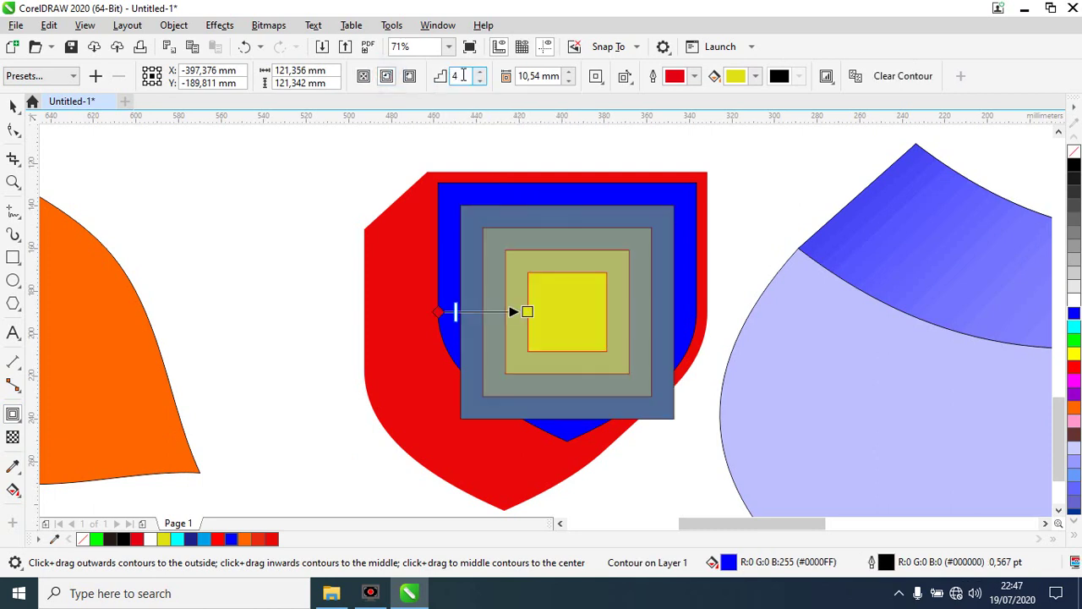
{"action": "double_click", "coordinate": [463, 75]}
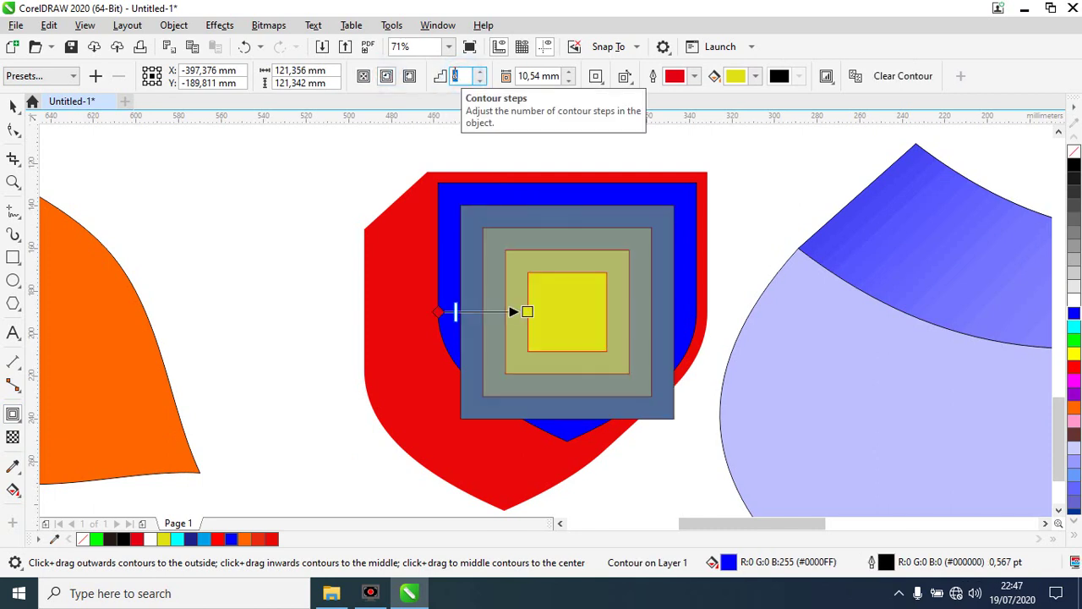
{"action": "type", "text": "1"}
{"action": "key", "text": "Return"}
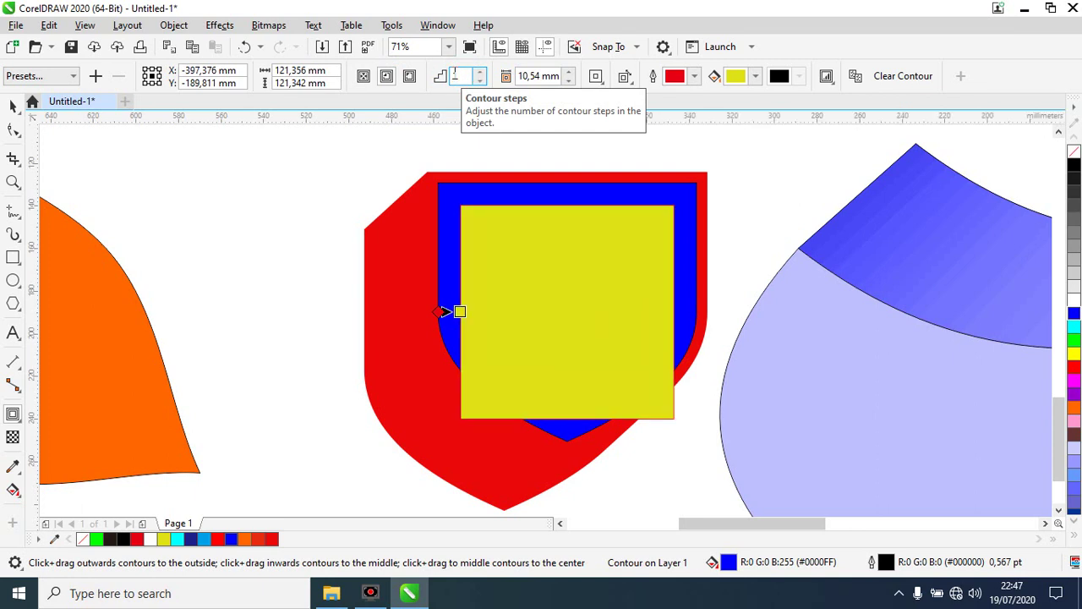
{"action": "left_click", "coordinate": [13, 106]}
{"action": "left_click", "coordinate": [247, 204]}
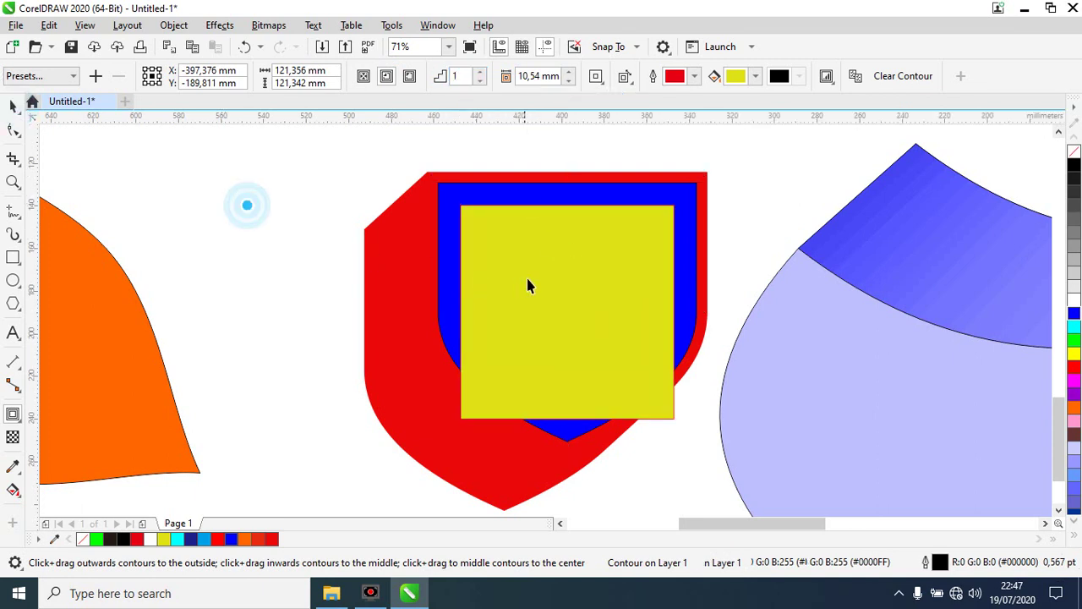
{"action": "left_click", "coordinate": [526, 280]}
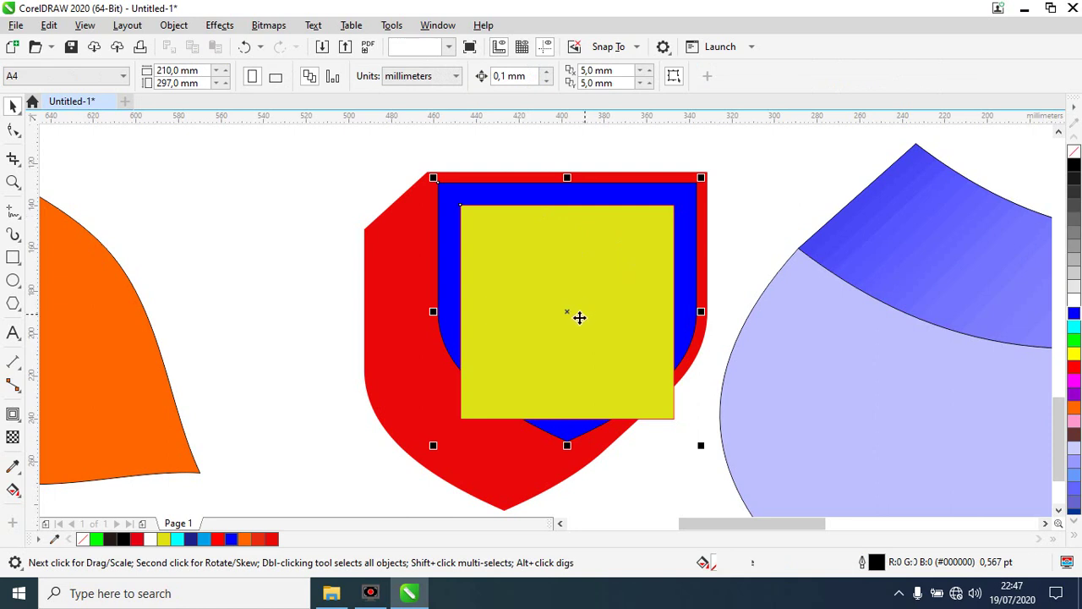
{"action": "left_click", "coordinate": [885, 75]}
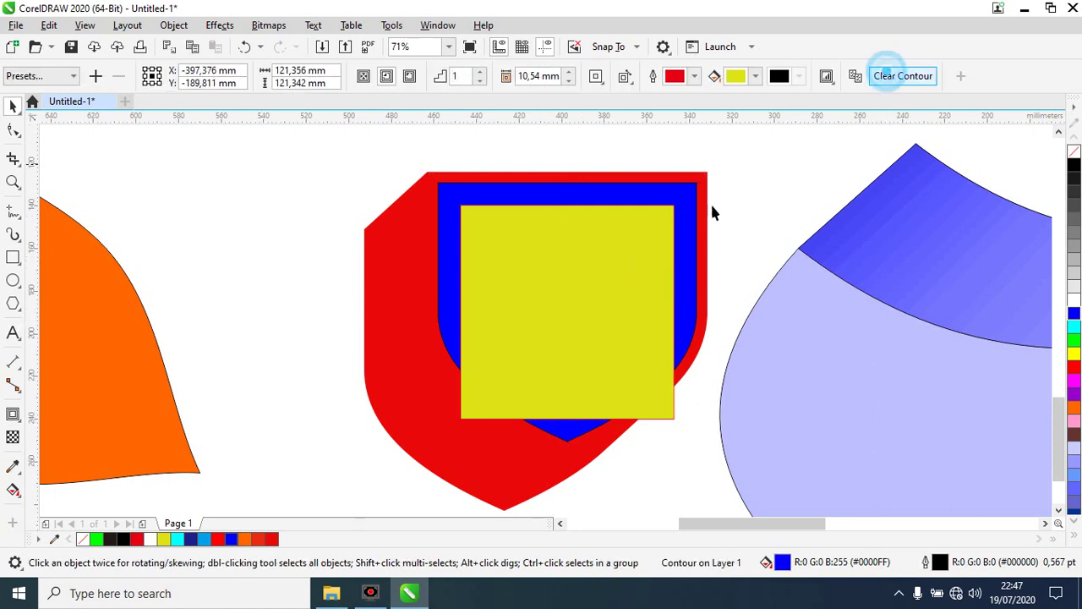
{"action": "left_click", "coordinate": [664, 206]}
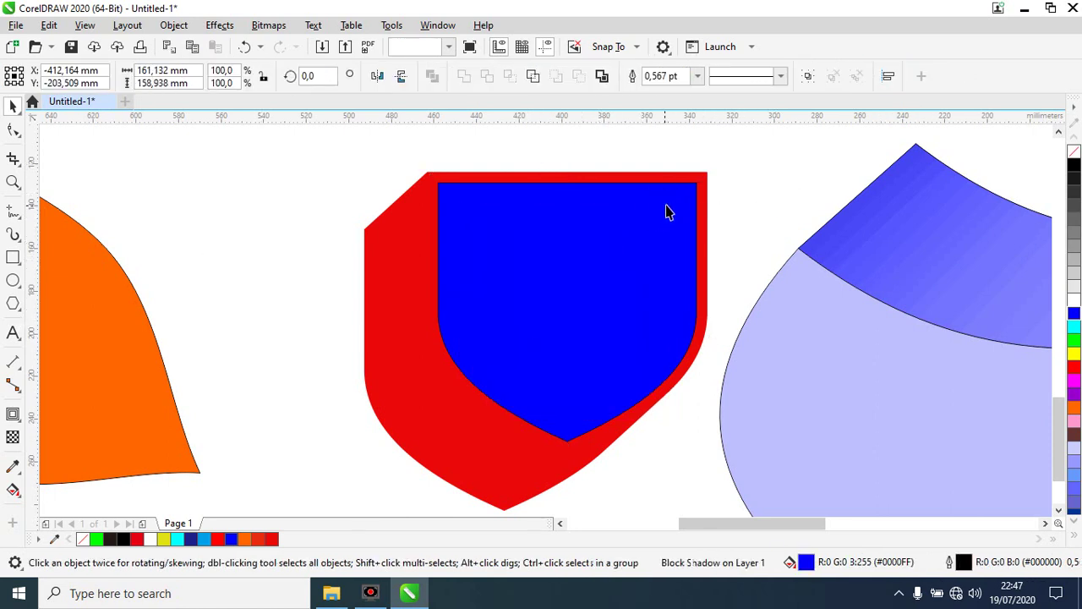
- Convert the blue inner shield shape to curves from its right-click menu
{"action": "left_click", "coordinate": [668, 211]}
{"action": "right_click", "coordinate": [676, 215]}
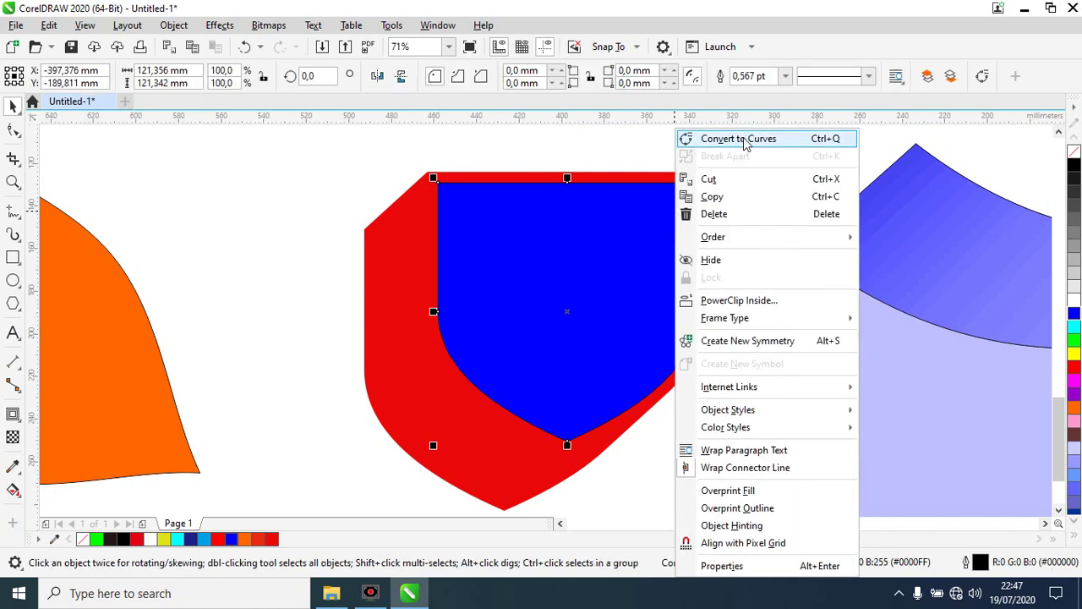
{"action": "left_click", "coordinate": [745, 140]}
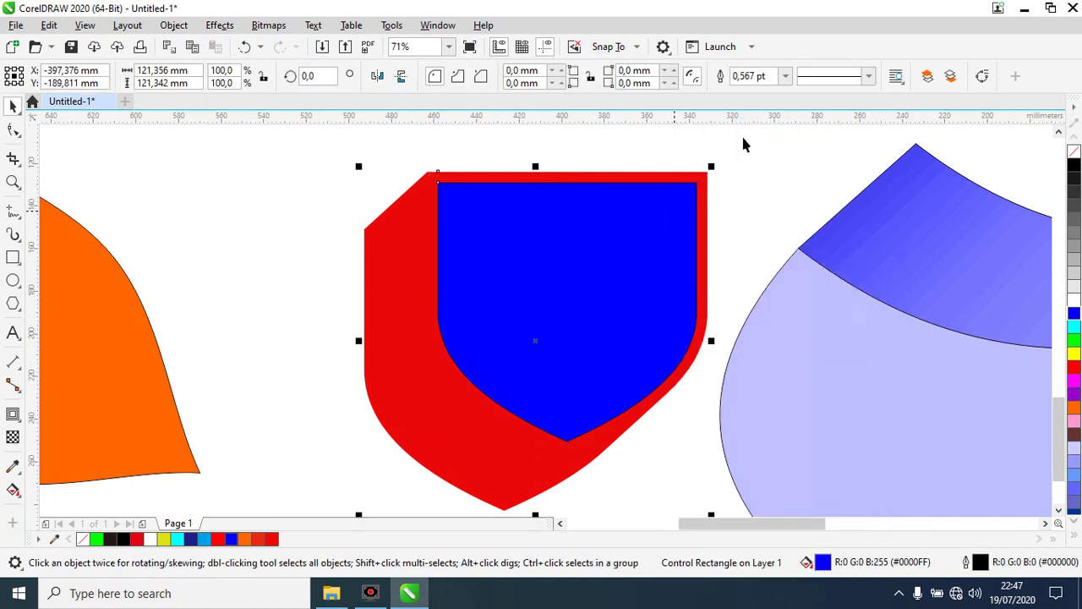
{"action": "left_click", "coordinate": [11, 414]}
- Apply an inside contour to the blue shield with the offset lowered to 1,54 mm
{"action": "left_click", "coordinate": [469, 221]}
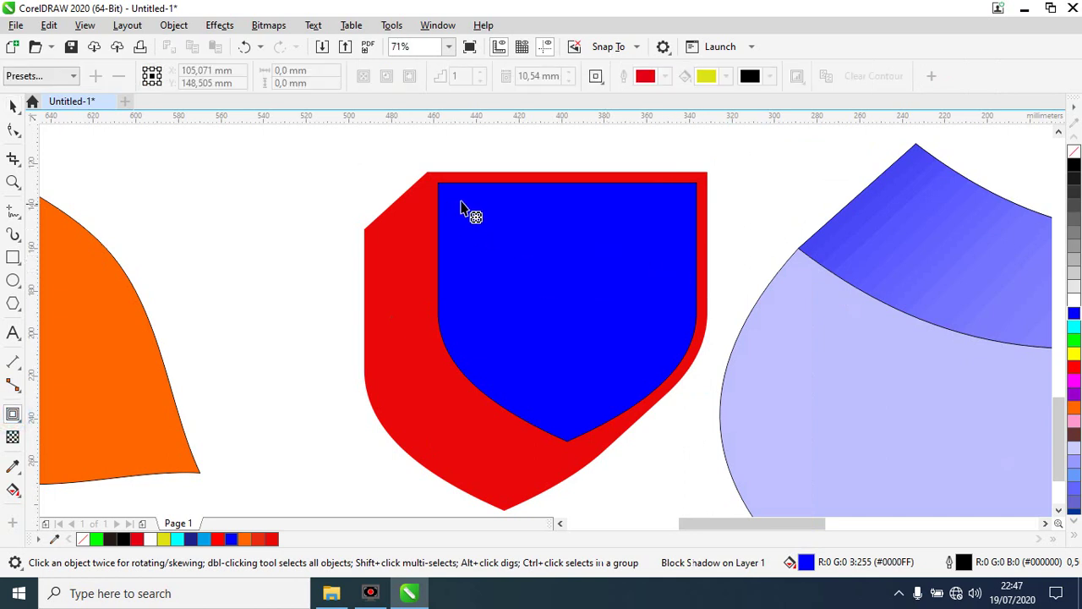
{"action": "left_click", "coordinate": [467, 218]}
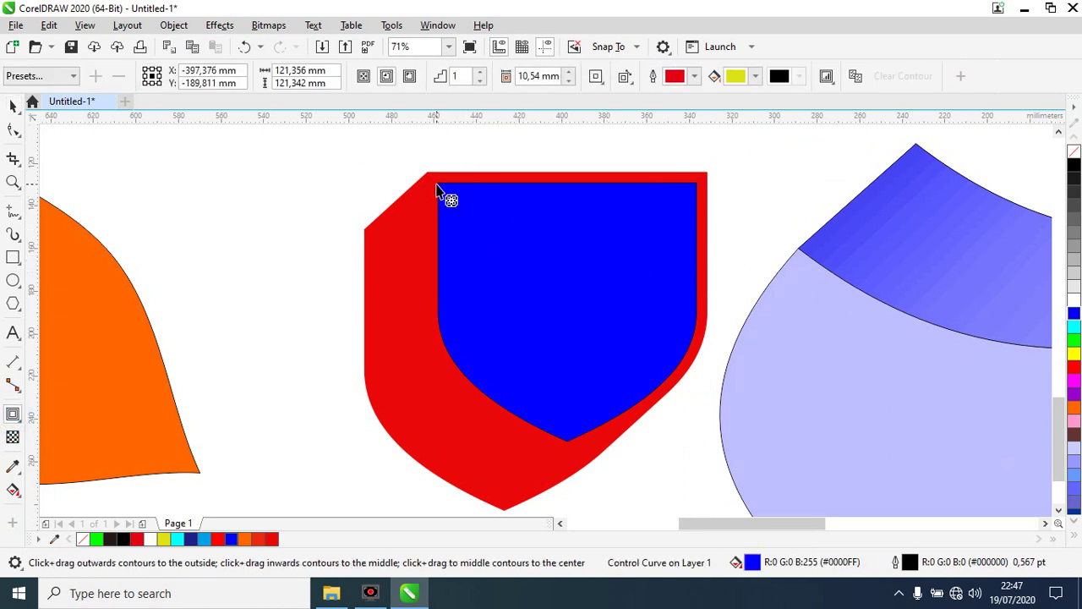
{"action": "left_click", "coordinate": [386, 76]}
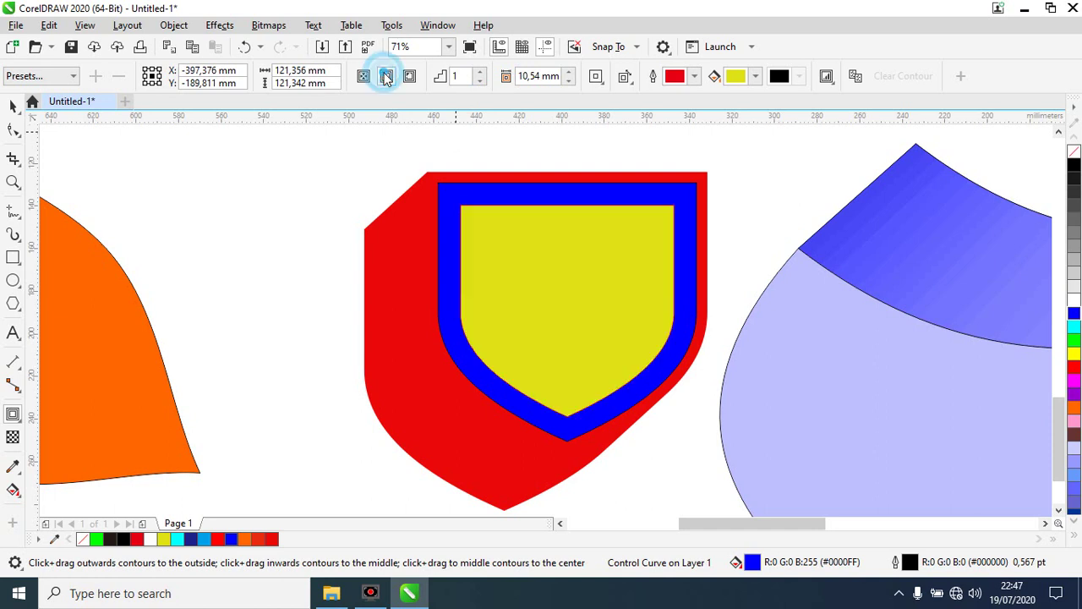
{"action": "left_click", "coordinate": [568, 80]}
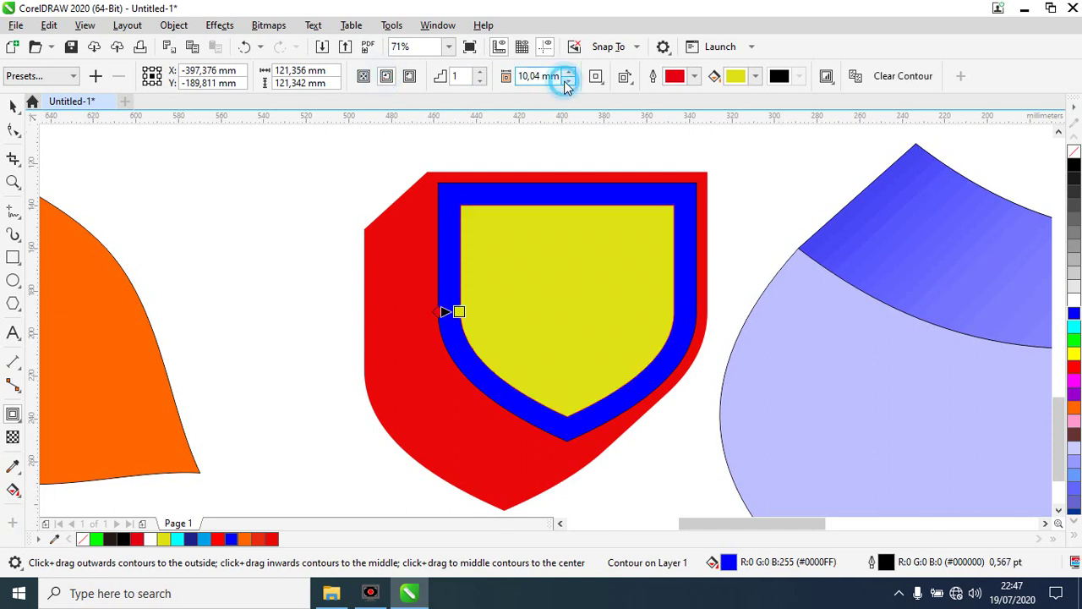
{"action": "left_click", "coordinate": [569, 80]}
{"action": "left_click", "coordinate": [569, 80]}
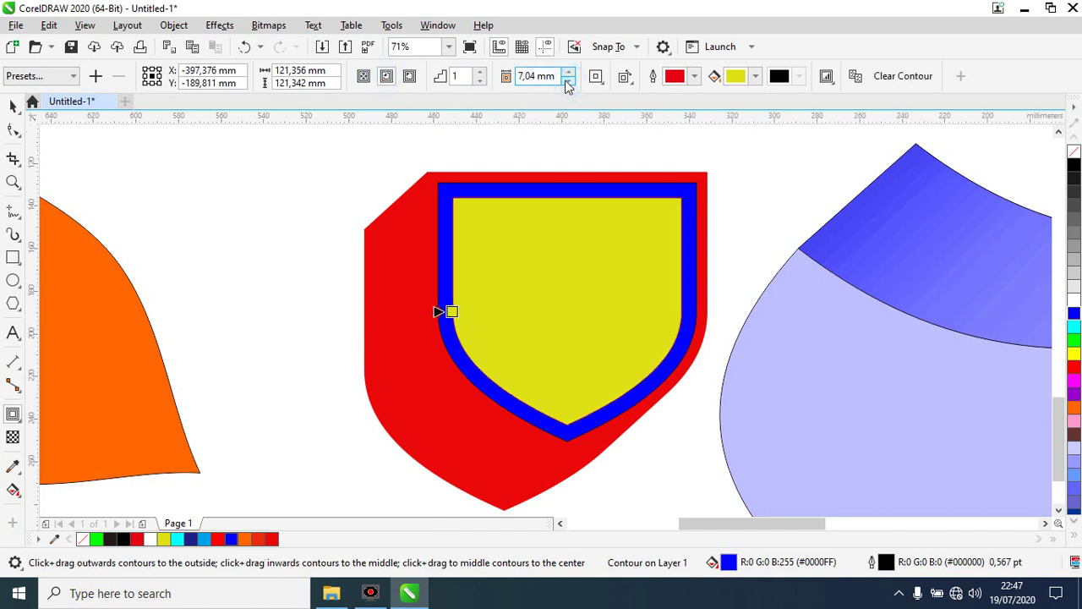
{"action": "left_click", "coordinate": [569, 81]}
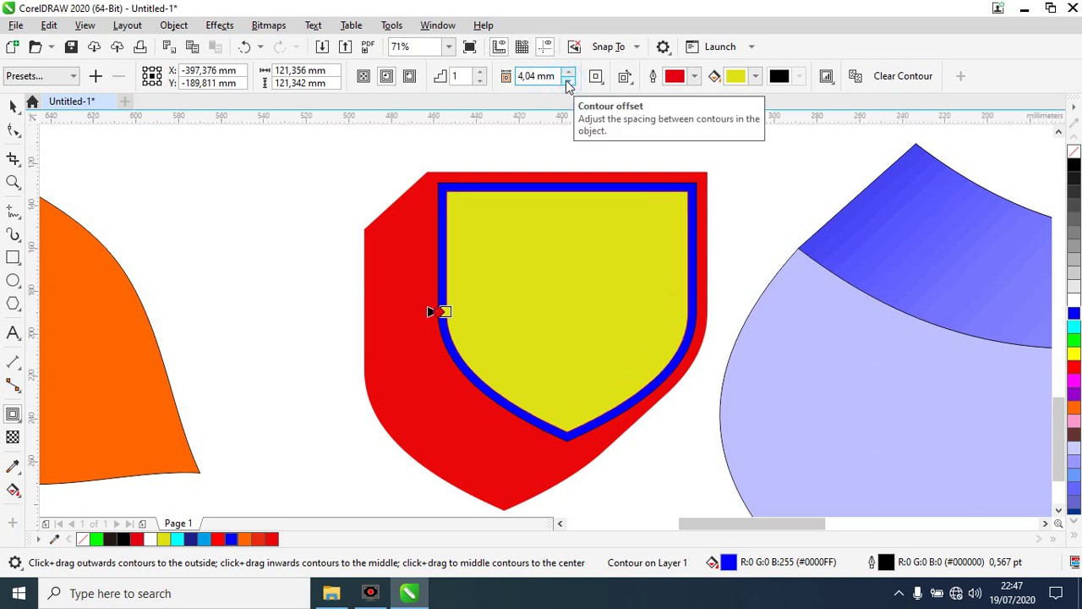
{"action": "left_click", "coordinate": [569, 80]}
{"action": "left_click", "coordinate": [569, 81]}
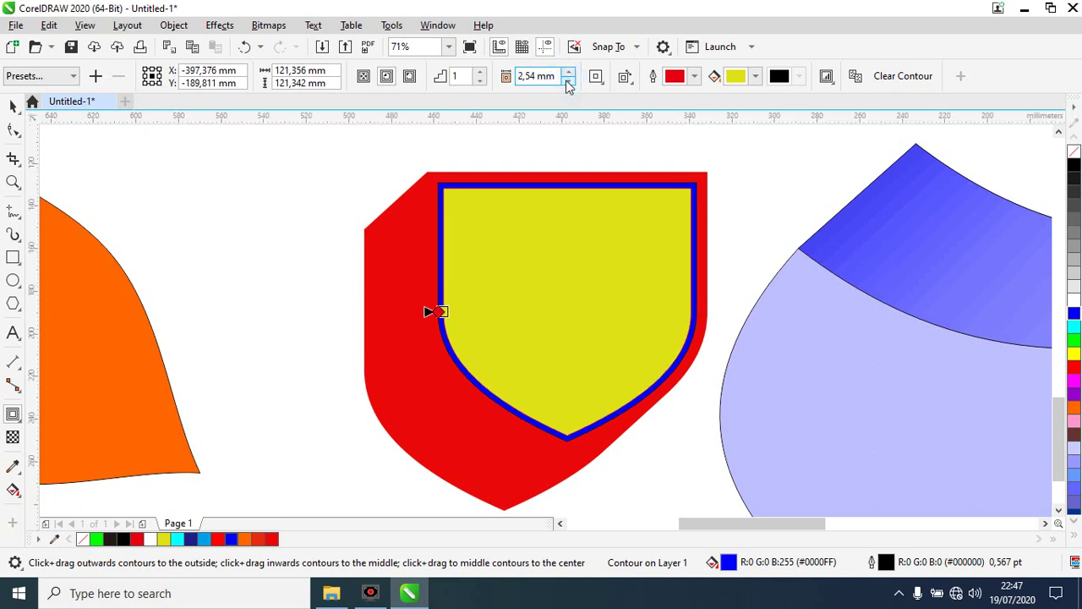
{"action": "left_click", "coordinate": [569, 80]}
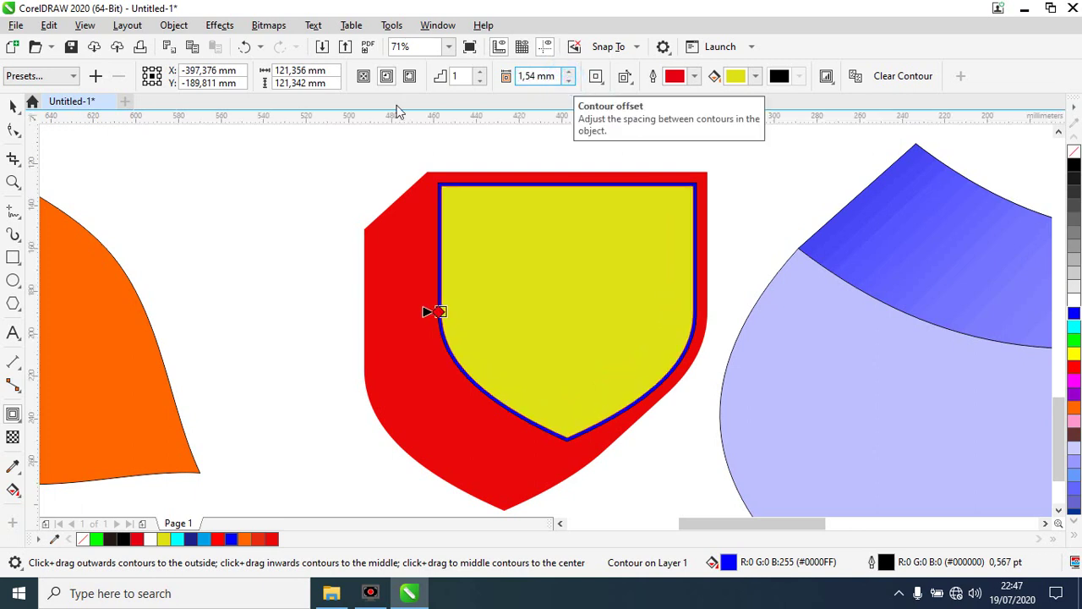
{"action": "key", "text": "space"}
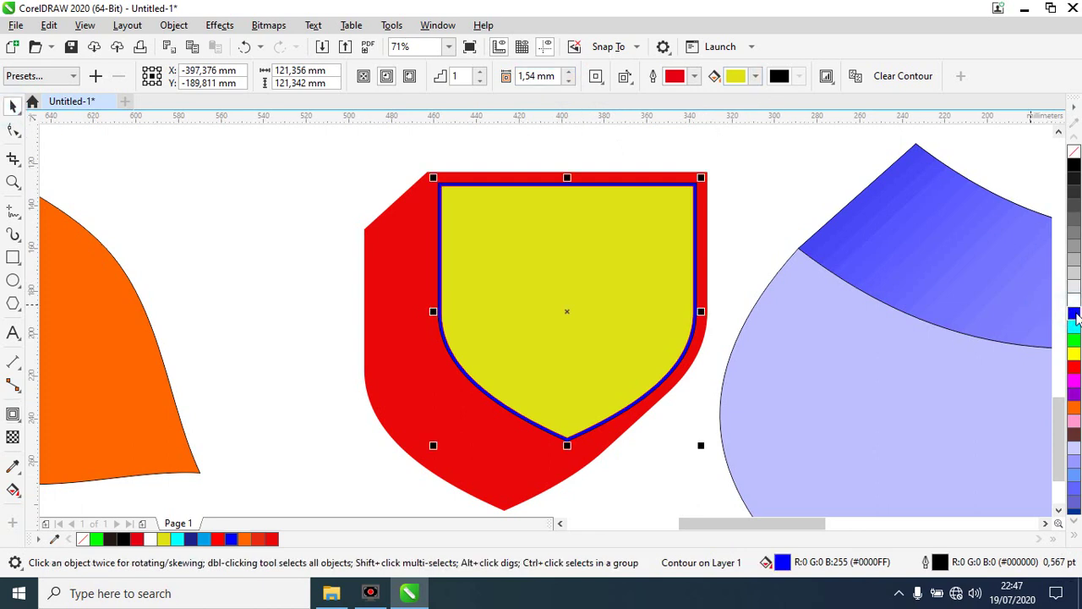
- Set the contour colour to a darker navy blue, keeping a solid outline
{"action": "left_click", "coordinate": [1075, 316]}
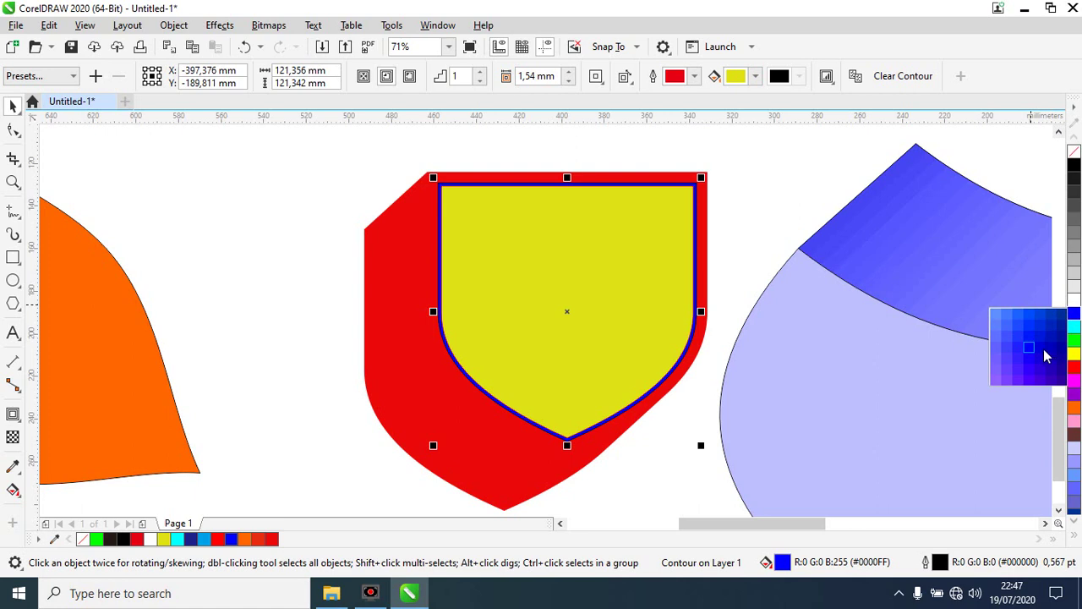
{"action": "left_click", "coordinate": [1063, 351]}
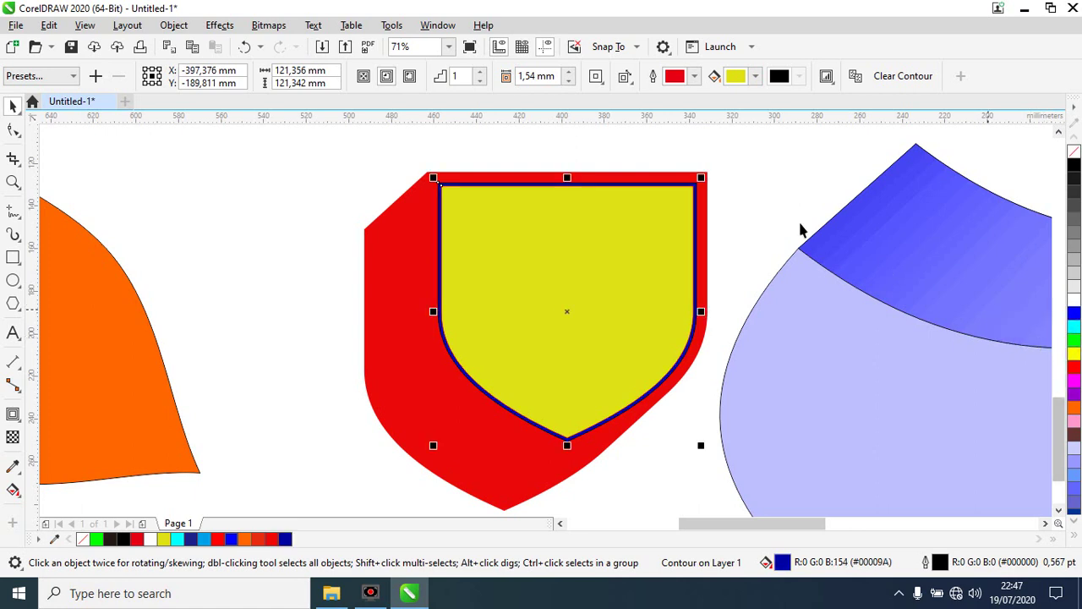
{"action": "left_click", "coordinate": [779, 76]}
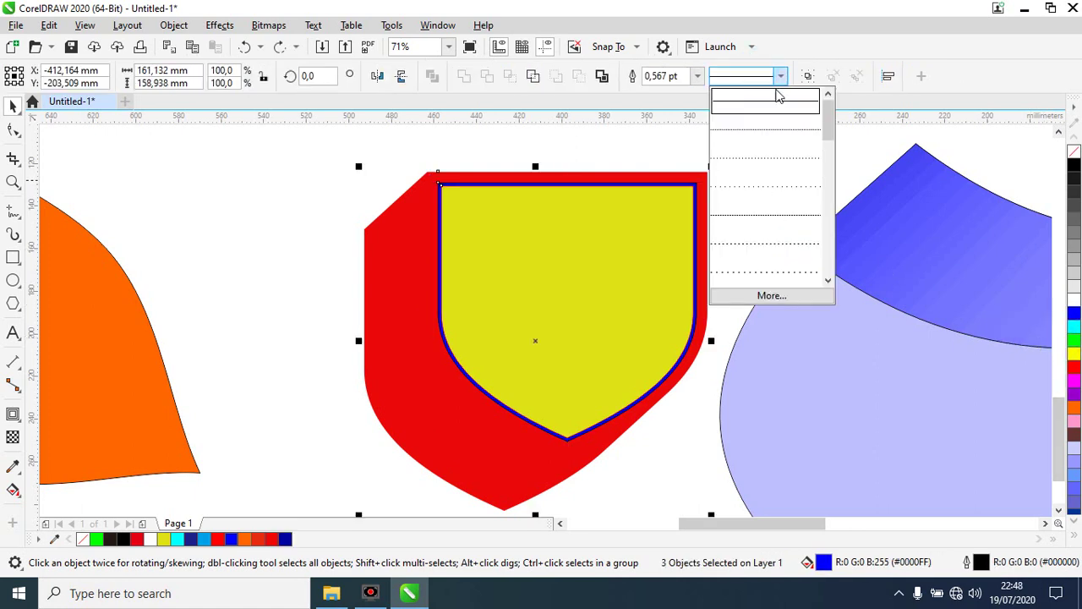
{"action": "left_click", "coordinate": [779, 95]}
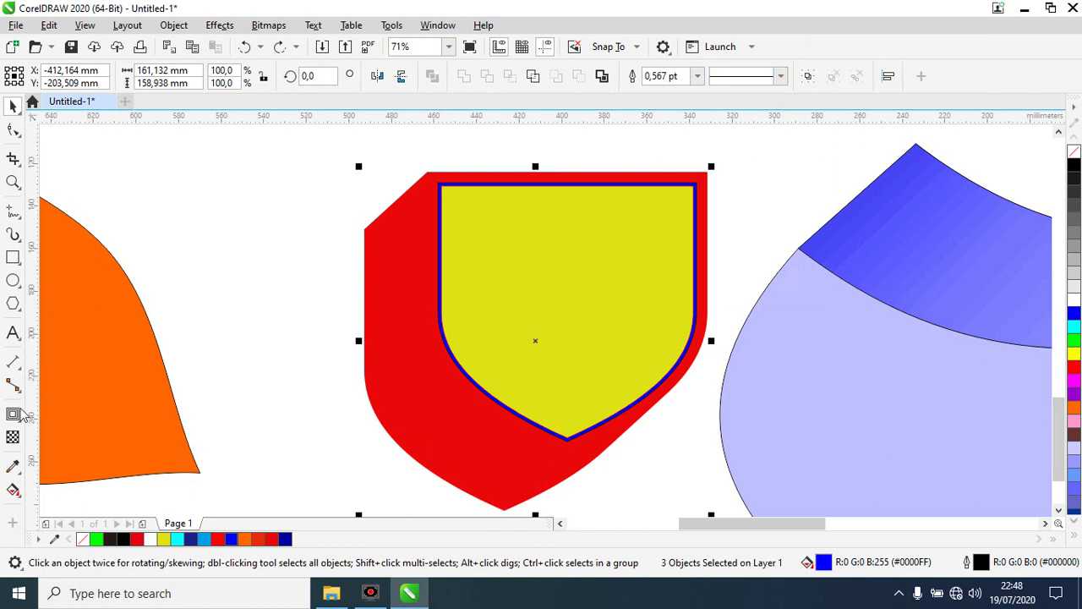
{"action": "left_click", "coordinate": [24, 414]}
{"action": "left_click", "coordinate": [542, 234]}
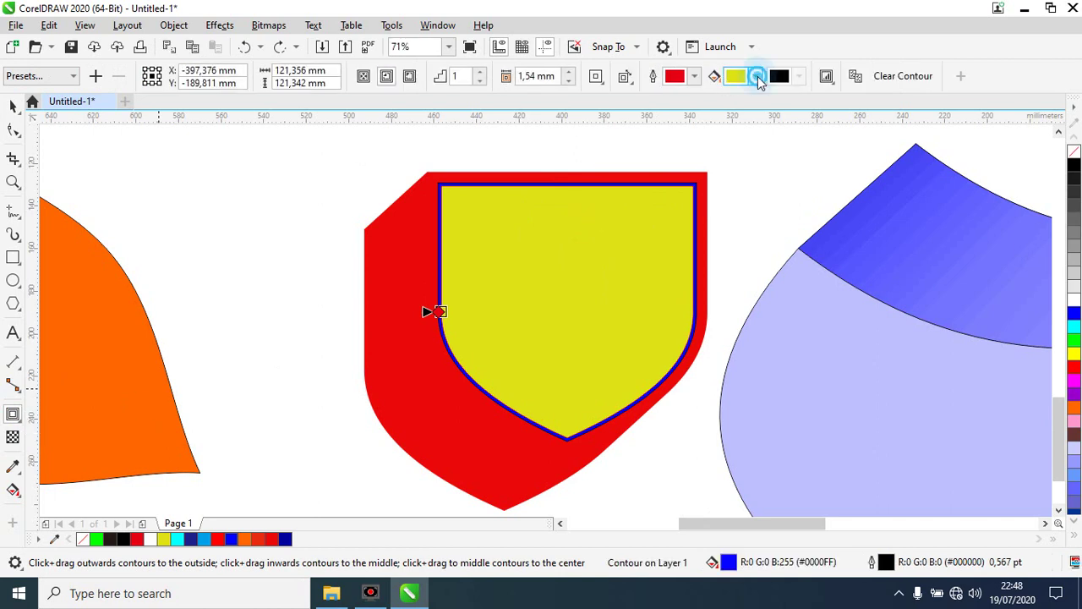
- Set the contour fill colour to dark navy RGB #051761
{"action": "left_click", "coordinate": [755, 76]}
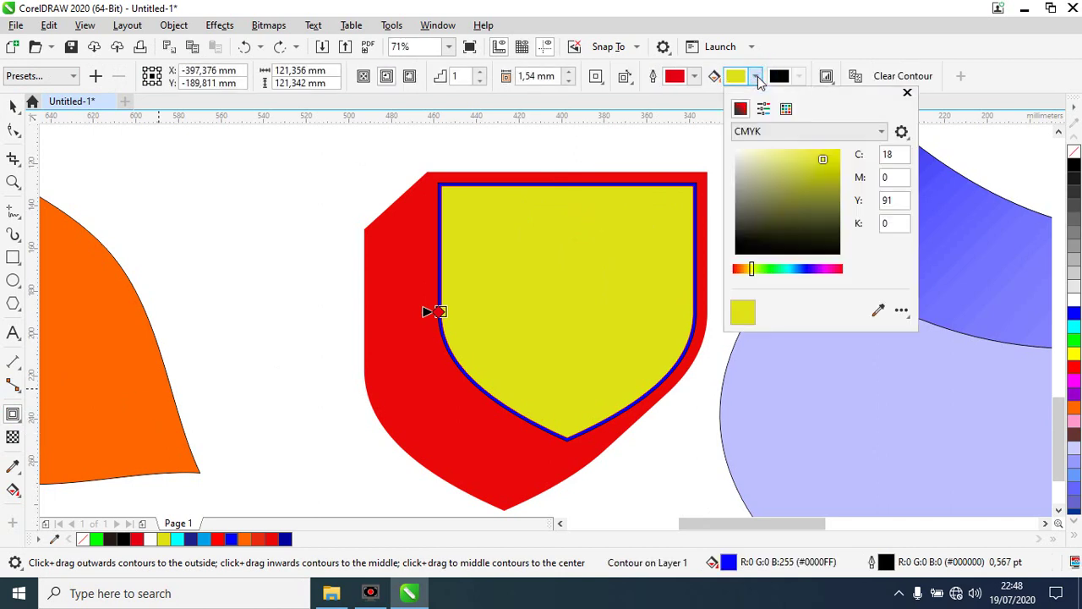
{"action": "left_click", "coordinate": [882, 137]}
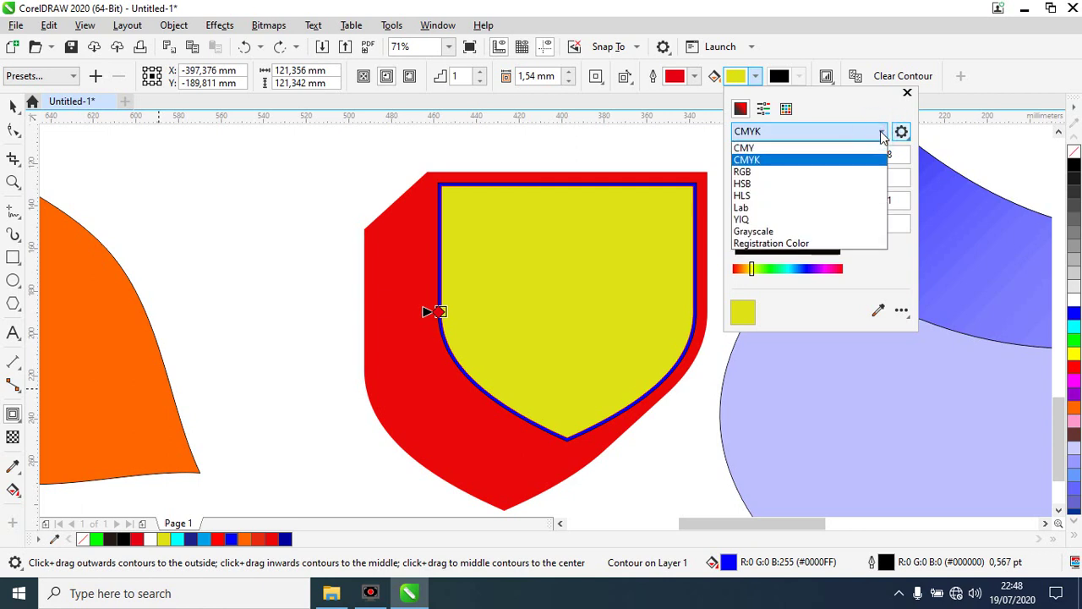
{"action": "left_click", "coordinate": [740, 172]}
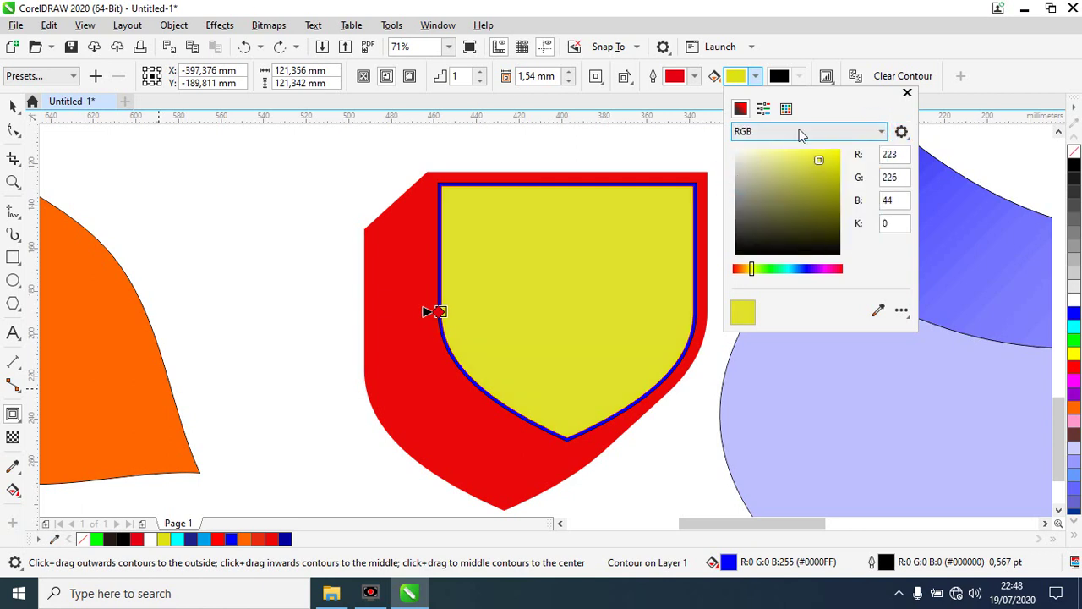
{"action": "left_click", "coordinate": [881, 133]}
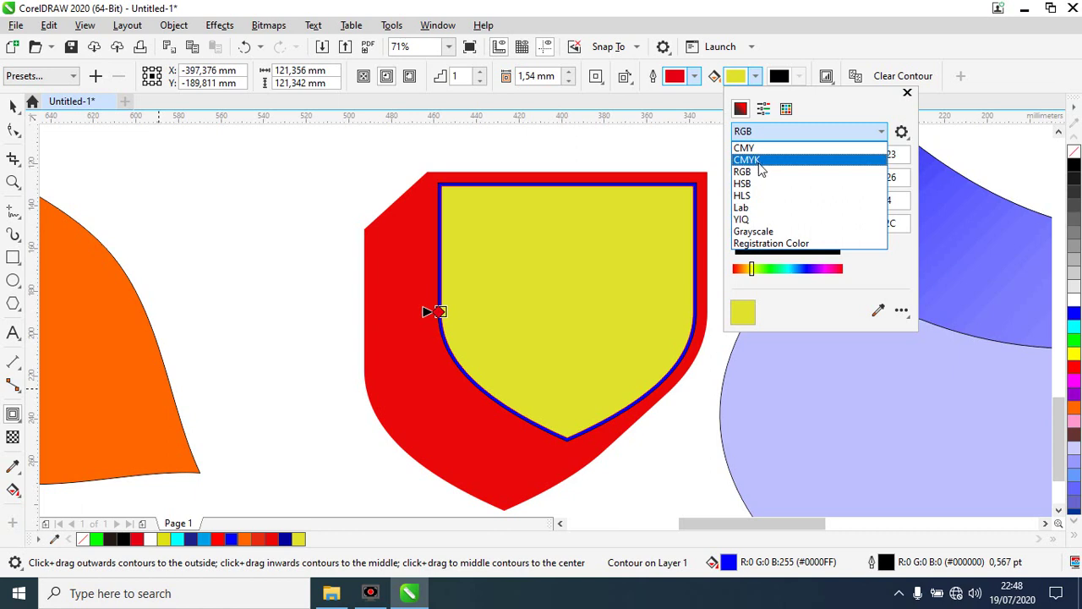
{"action": "left_click", "coordinate": [749, 172]}
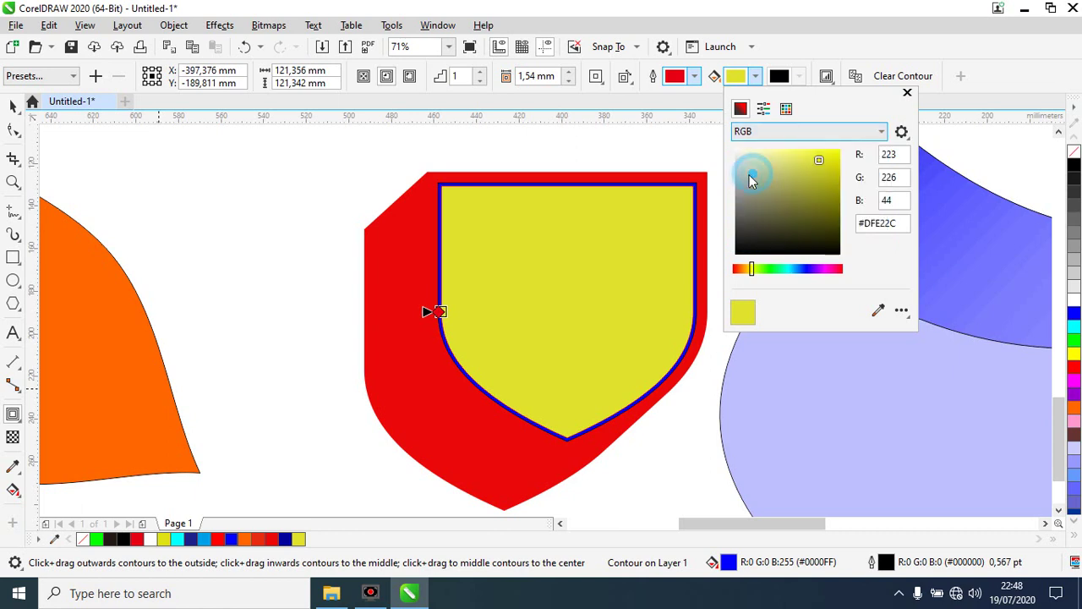
{"action": "left_click", "coordinate": [802, 269]}
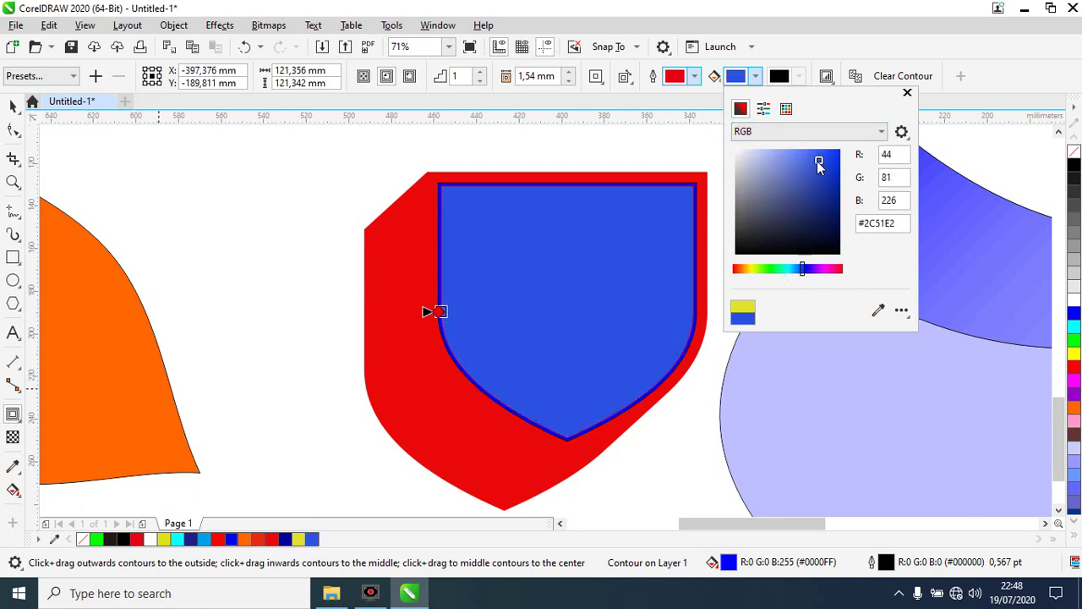
{"action": "left_click_drag", "start_coordinate": [834, 217], "coordinate": [834, 214]}
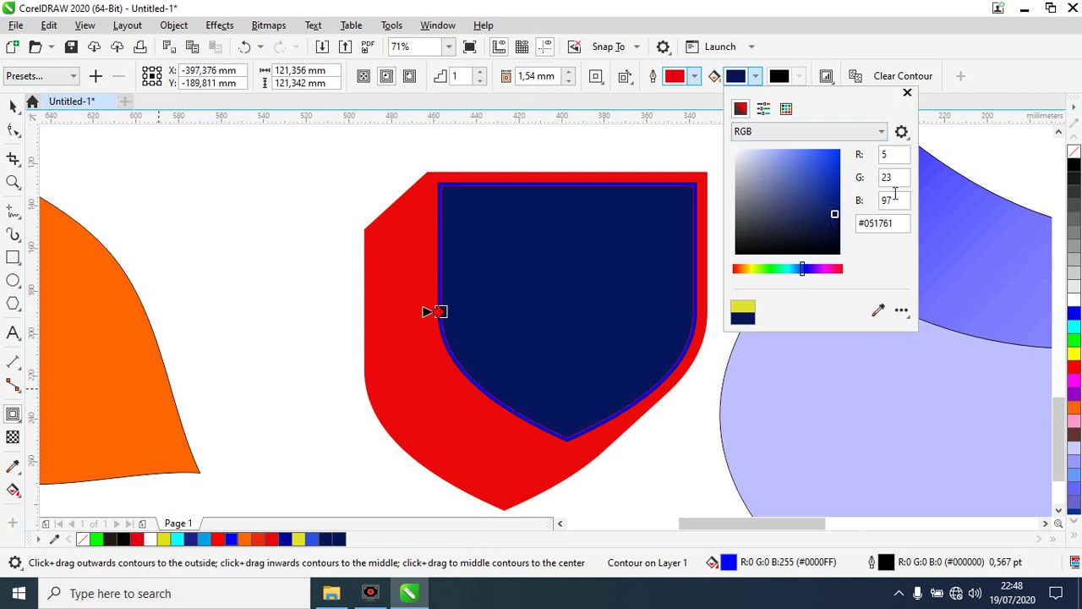
{"action": "left_click", "coordinate": [906, 92]}
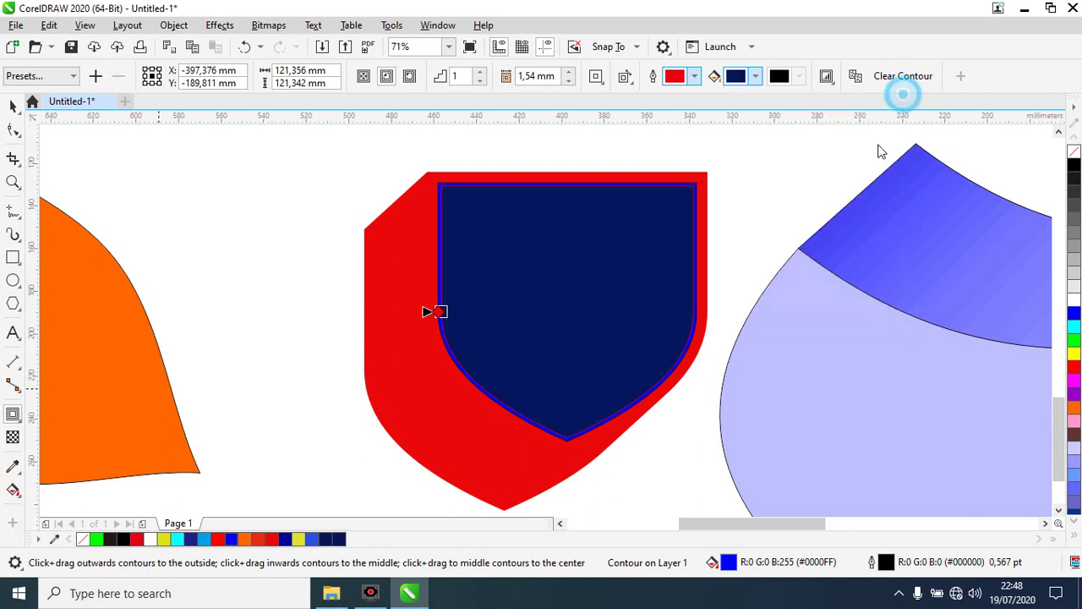
- Remove the inner contour shape's outline using the No Color swatch
{"action": "right_click", "coordinate": [1073, 152]}
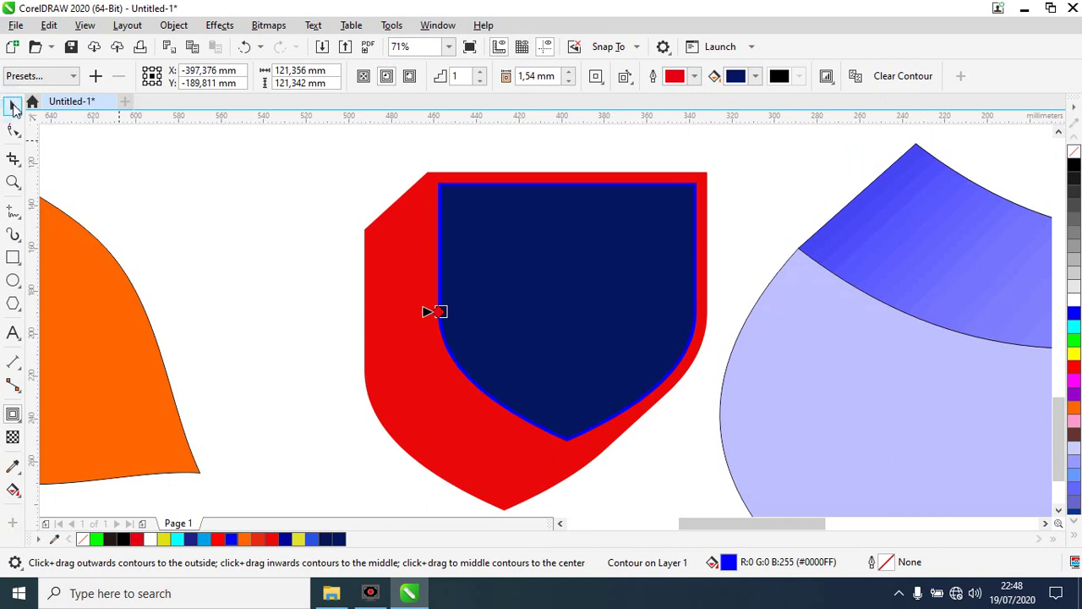
{"action": "left_click", "coordinate": [12, 105]}
{"action": "scroll", "coordinate": [432, 266], "scroll_direction": "down", "scroll_amount": 2}
- Zoom in closely on the contoured shield
{"action": "left_click", "coordinate": [625, 213]}
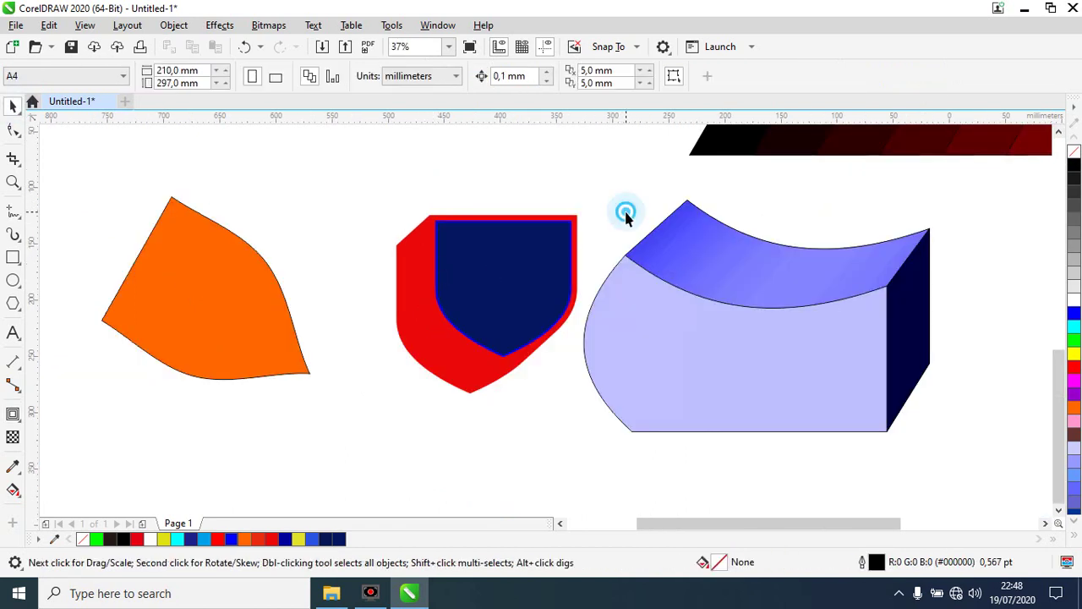
{"action": "scroll", "coordinate": [468, 302], "scroll_direction": "down", "scroll_amount": 2}
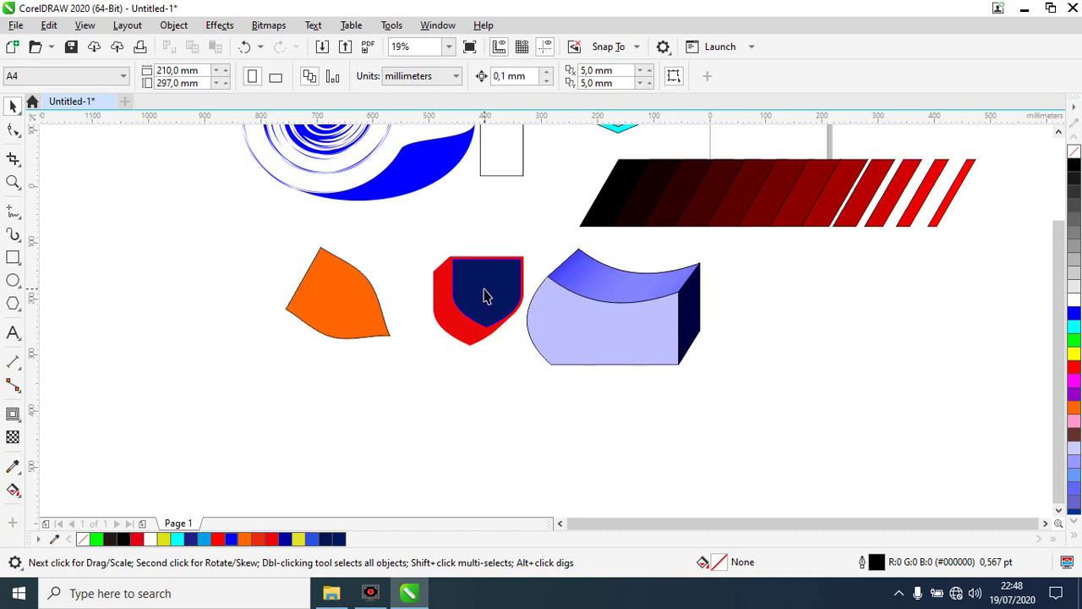
{"action": "key", "text": "F2"}
{"action": "left_click_drag", "start_coordinate": [394, 236], "coordinate": [548, 333]}
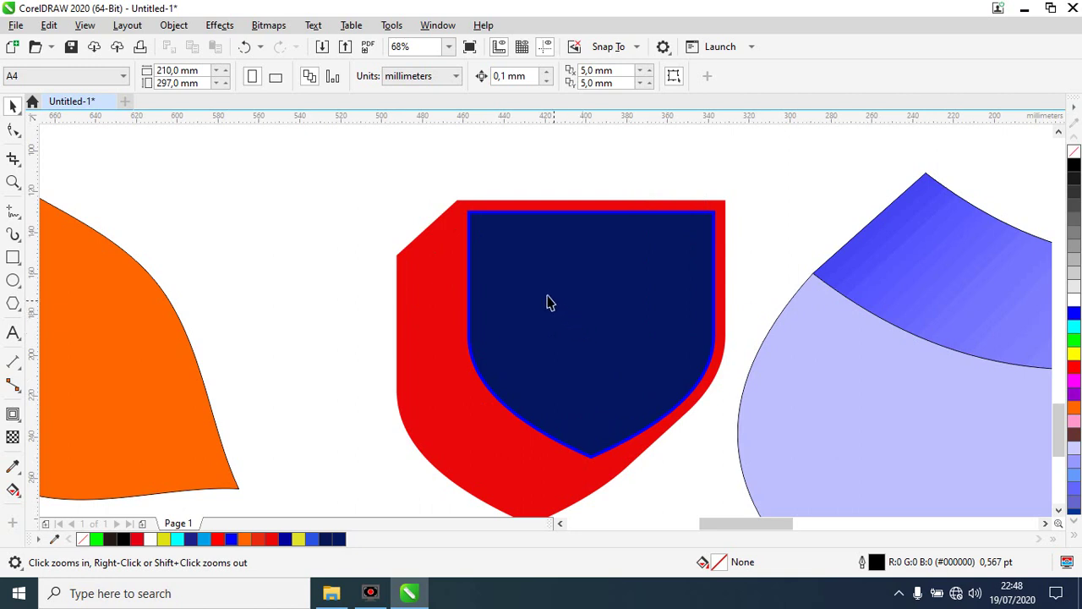
{"action": "left_click", "coordinate": [517, 279]}
{"action": "key", "text": "space"}
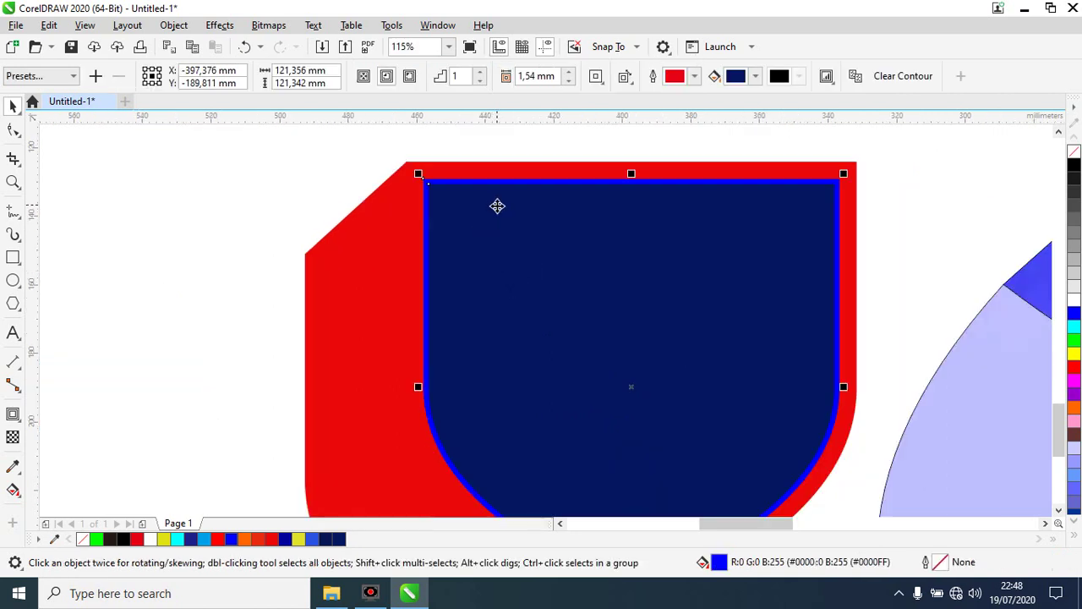
- Break the contour apart (Ctrl+K) and select the separated navy inner shape
{"action": "right_click", "coordinate": [497, 205]}
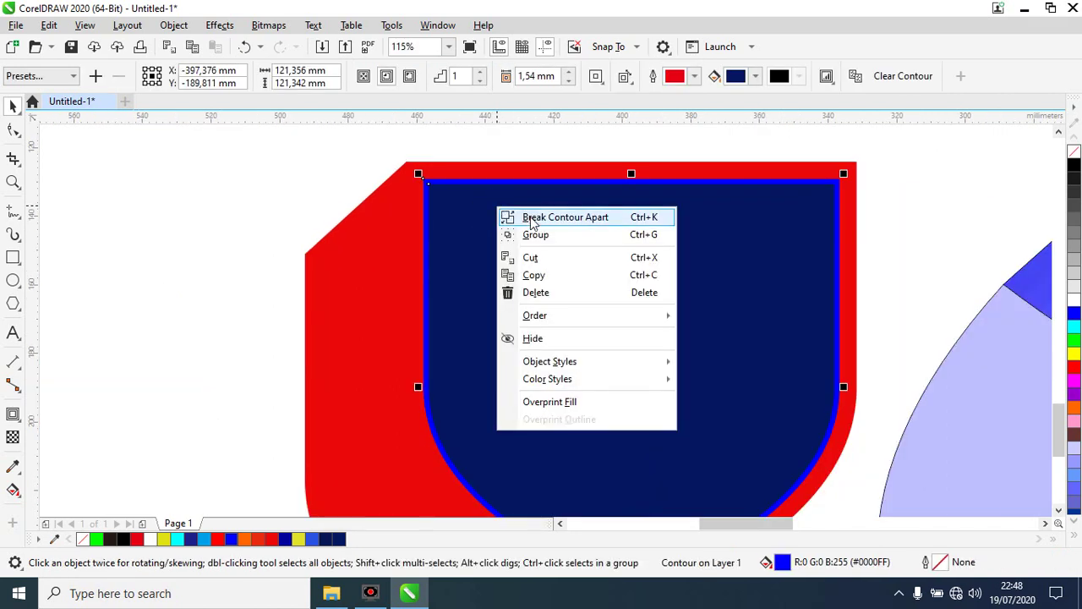
{"action": "left_click", "coordinate": [527, 217]}
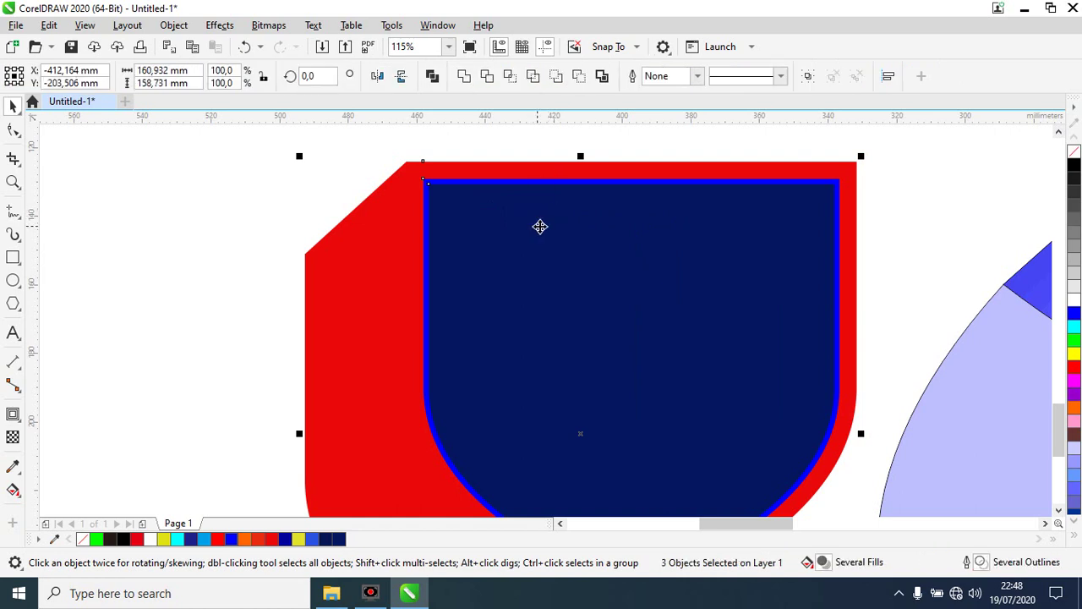
{"action": "left_click", "coordinate": [459, 258]}
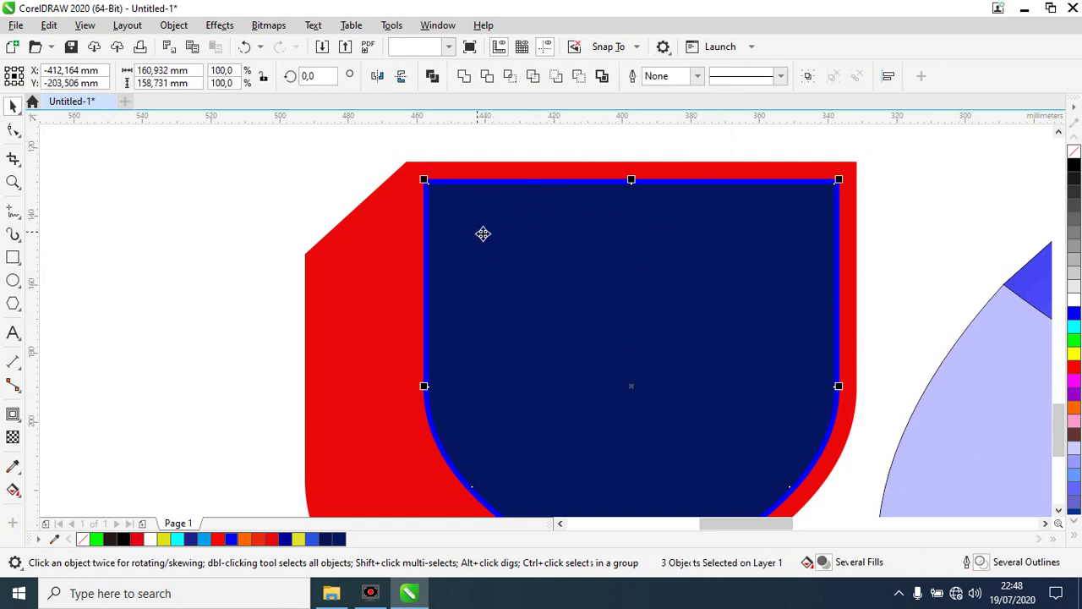
{"action": "left_click", "coordinate": [492, 247]}
{"action": "left_click", "coordinate": [499, 244]}
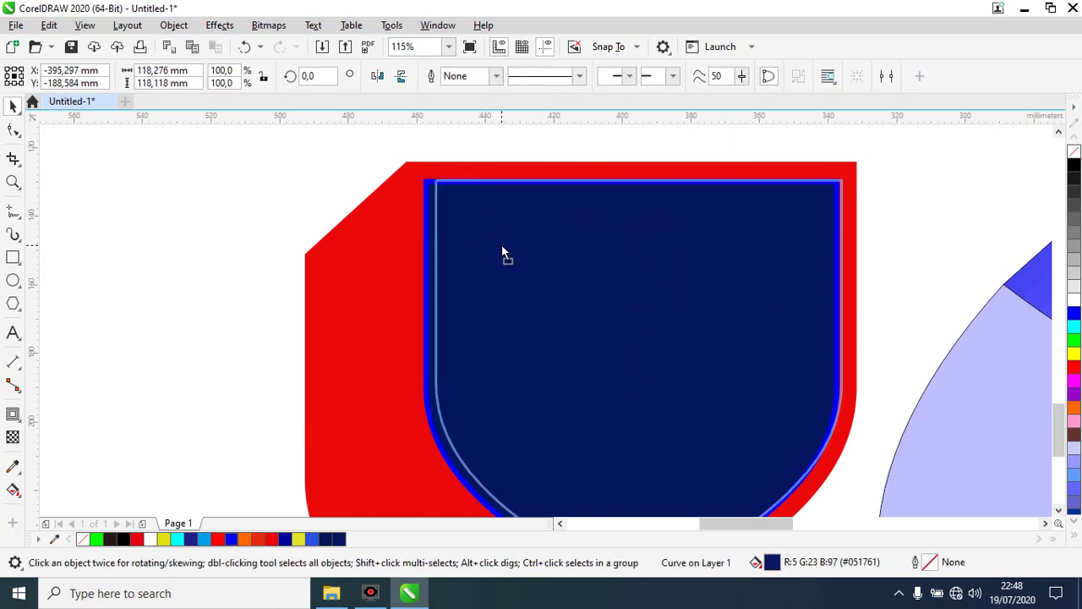
{"action": "left_click", "coordinate": [911, 242]}
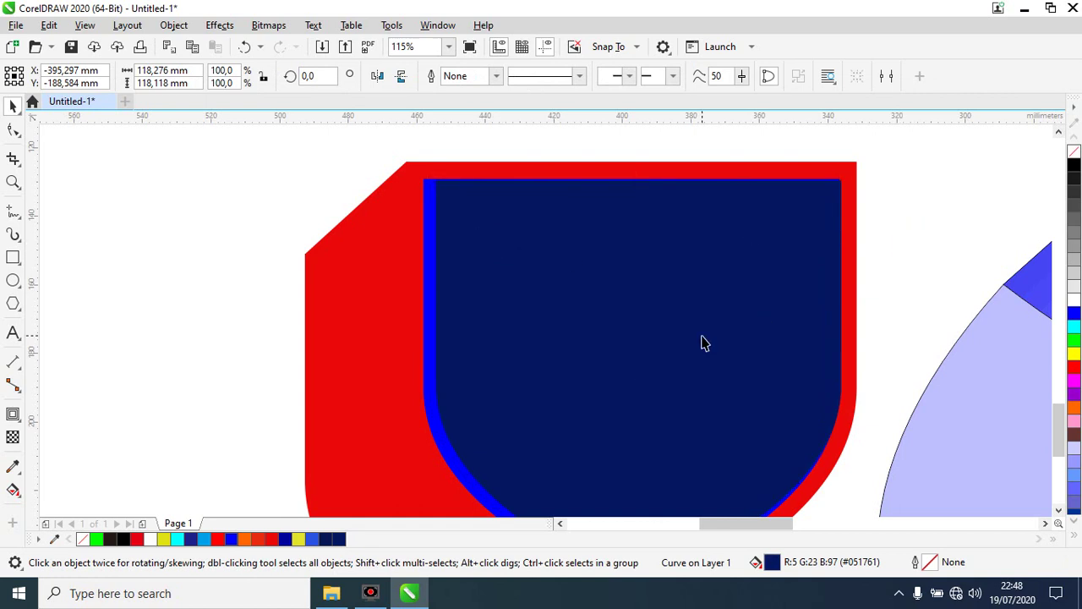
{"action": "scroll", "coordinate": [702, 341], "scroll_direction": "down", "scroll_amount": 2}
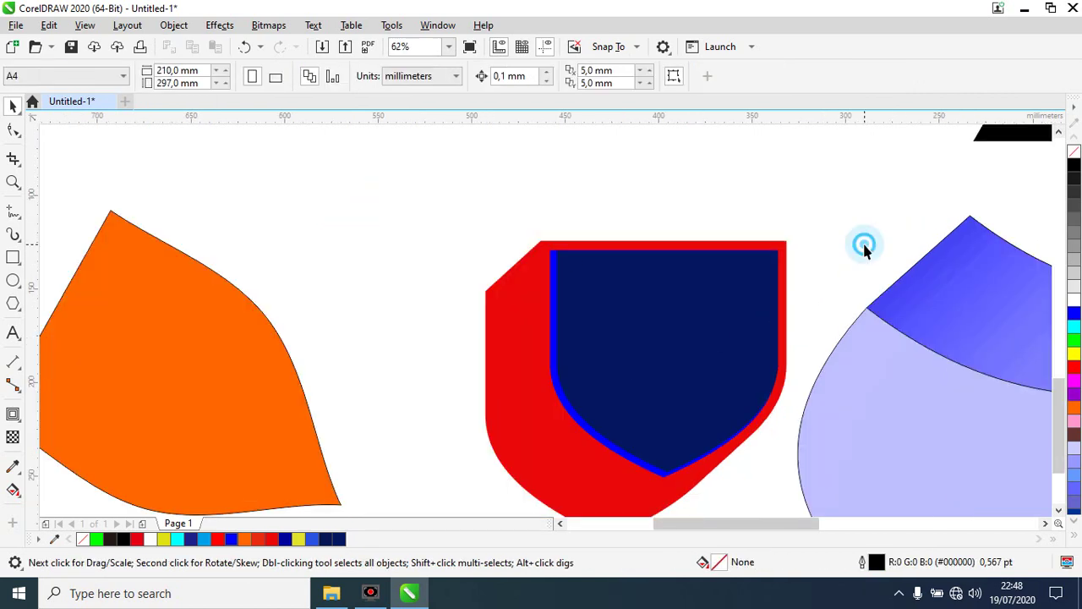
- Scale the navy inner curve to 96.4% and re-centre it inside the blue rim
{"action": "scroll", "coordinate": [637, 350], "scroll_direction": "down", "scroll_amount": 2}
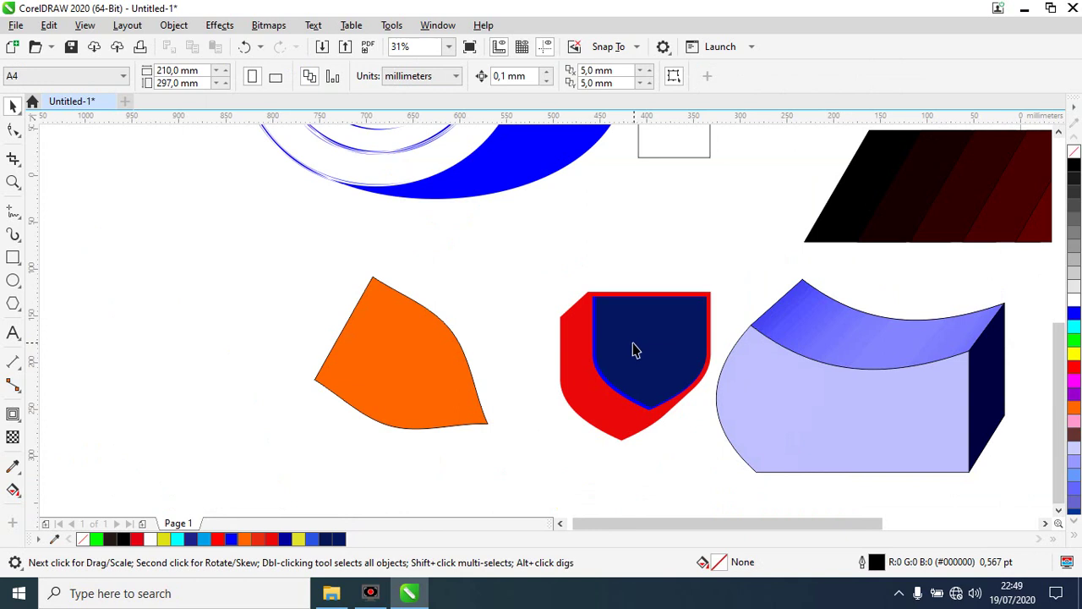
{"action": "key", "text": "z"}
{"action": "left_click_drag", "start_coordinate": [546, 273], "coordinate": [732, 384]}
{"action": "left_click", "coordinate": [449, 261]}
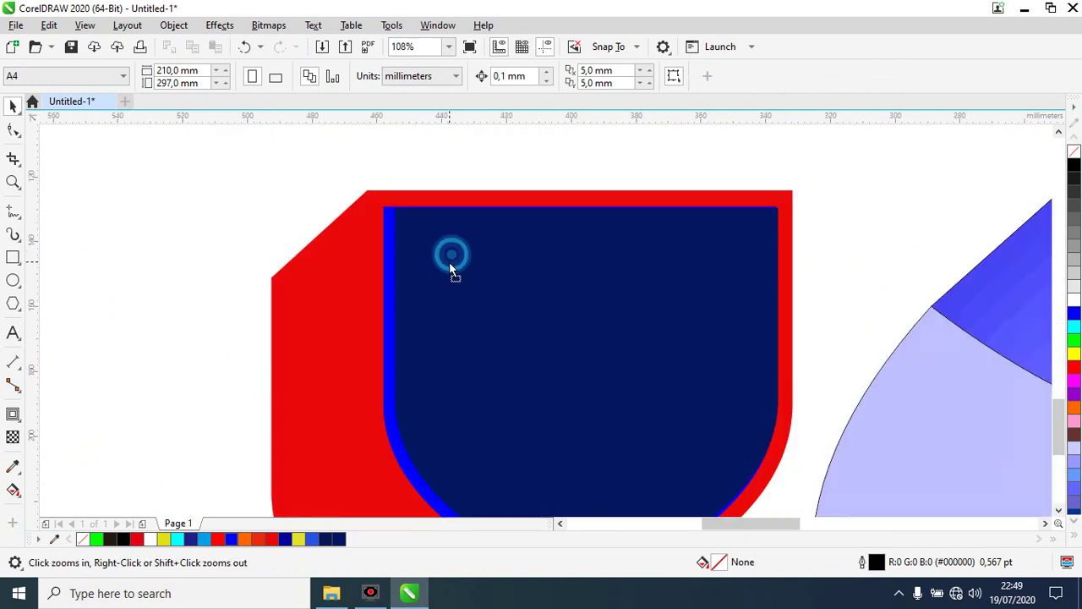
{"action": "left_click_drag", "start_coordinate": [442, 264], "coordinate": [448, 255]}
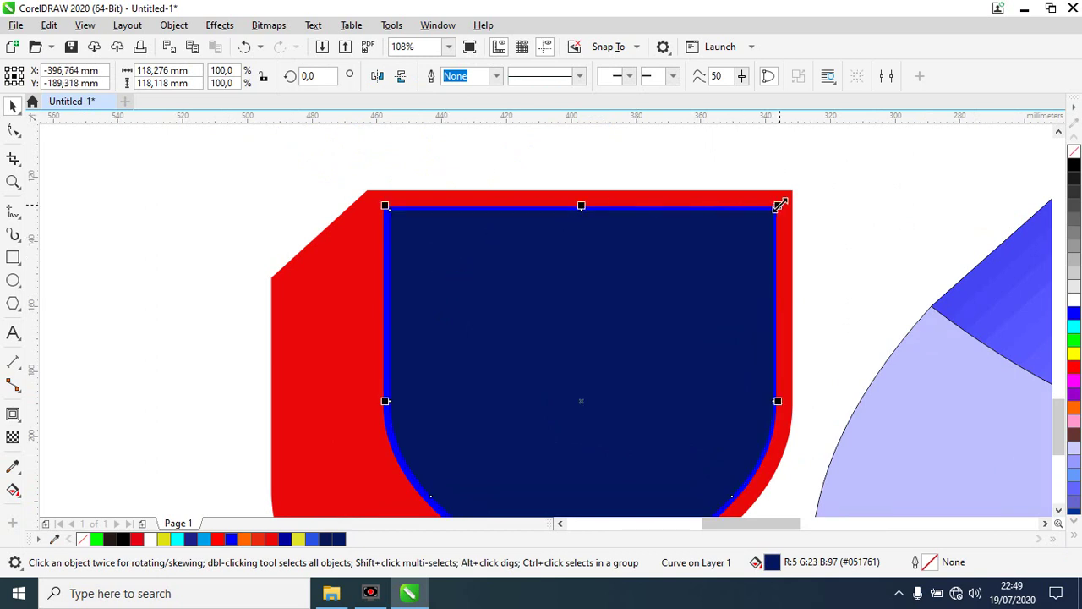
{"action": "left_click_drag", "start_coordinate": [776, 207], "coordinate": [763, 219]}
{"action": "left_click_drag", "start_coordinate": [689, 288], "coordinate": [693, 285]}
{"action": "scroll", "coordinate": [693, 284], "scroll_direction": "down", "scroll_amount": 2}
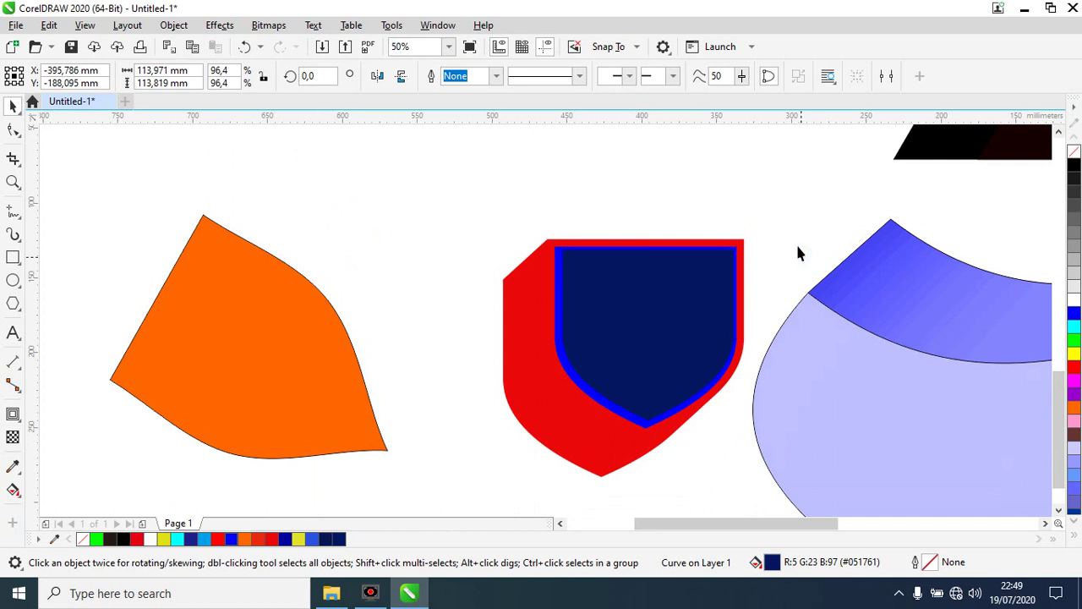
{"action": "left_click", "coordinate": [749, 311]}
- Zoom out to 12% and marquee-select all 18 effect samples on the page
{"action": "scroll", "coordinate": [750, 322], "scroll_direction": "down", "scroll_amount": 1}
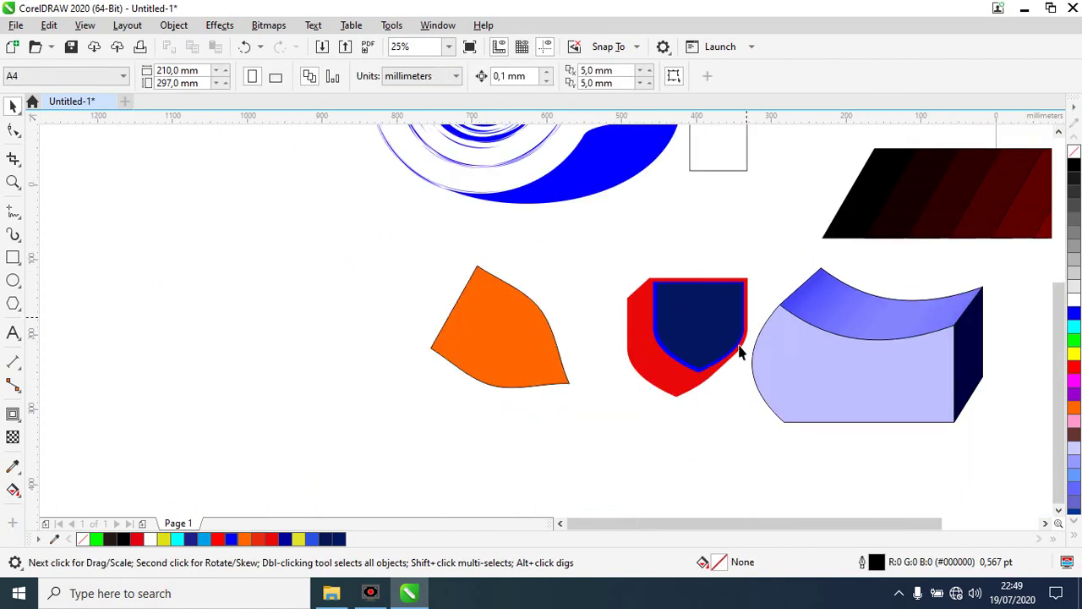
{"action": "left_click", "coordinate": [731, 439]}
{"action": "left_click", "coordinate": [15, 416]}
{"action": "scroll", "coordinate": [520, 433], "scroll_direction": "down", "scroll_amount": 1}
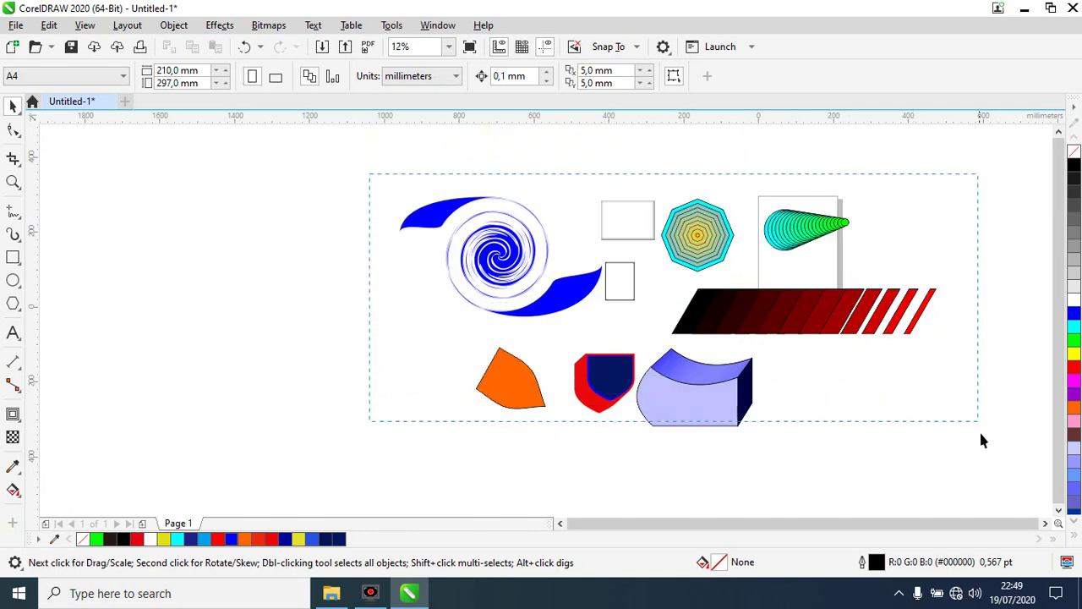
{"action": "left_click_drag", "start_coordinate": [369, 173], "coordinate": [981, 433]}
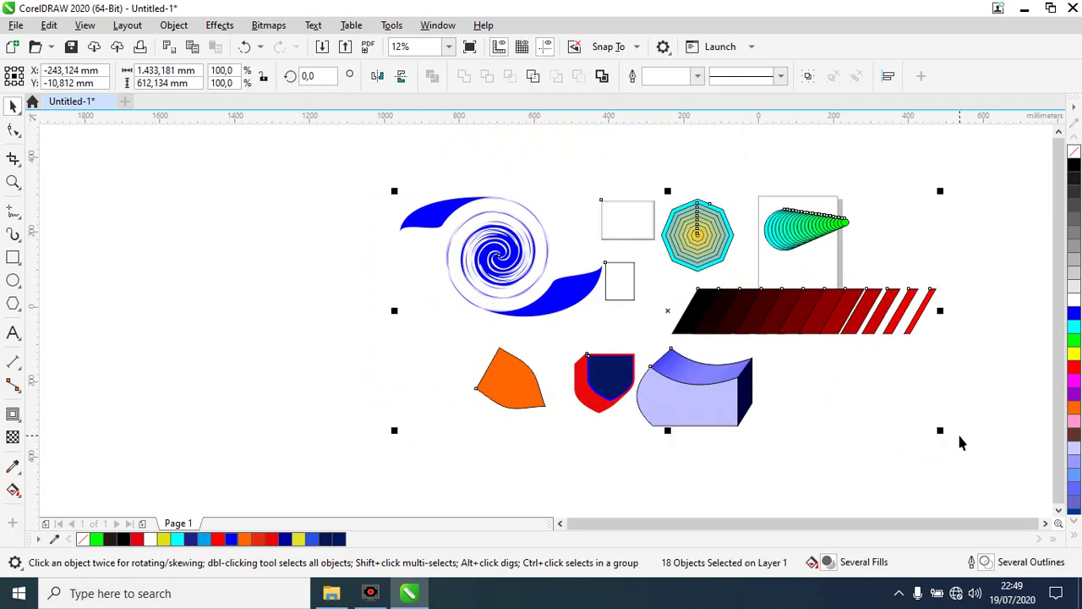